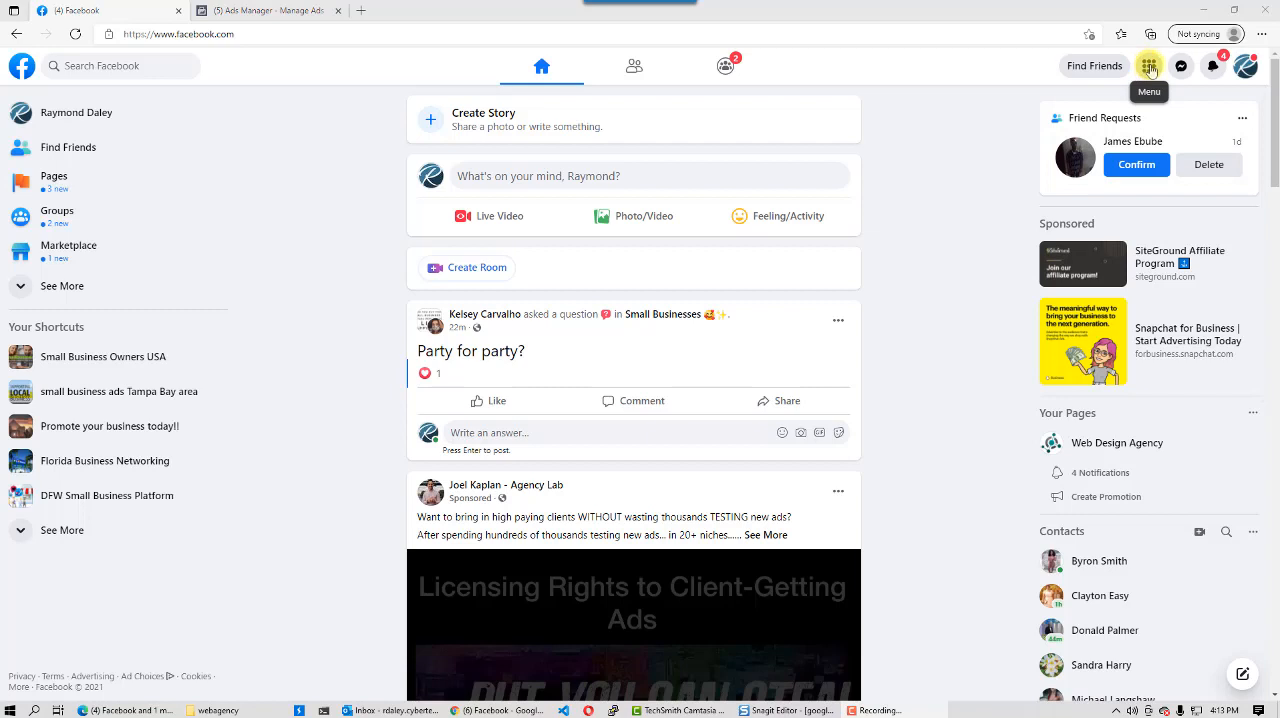
- Open the form for creating a new Page to view its fields, and return to the home feed
left_click(1151, 68)
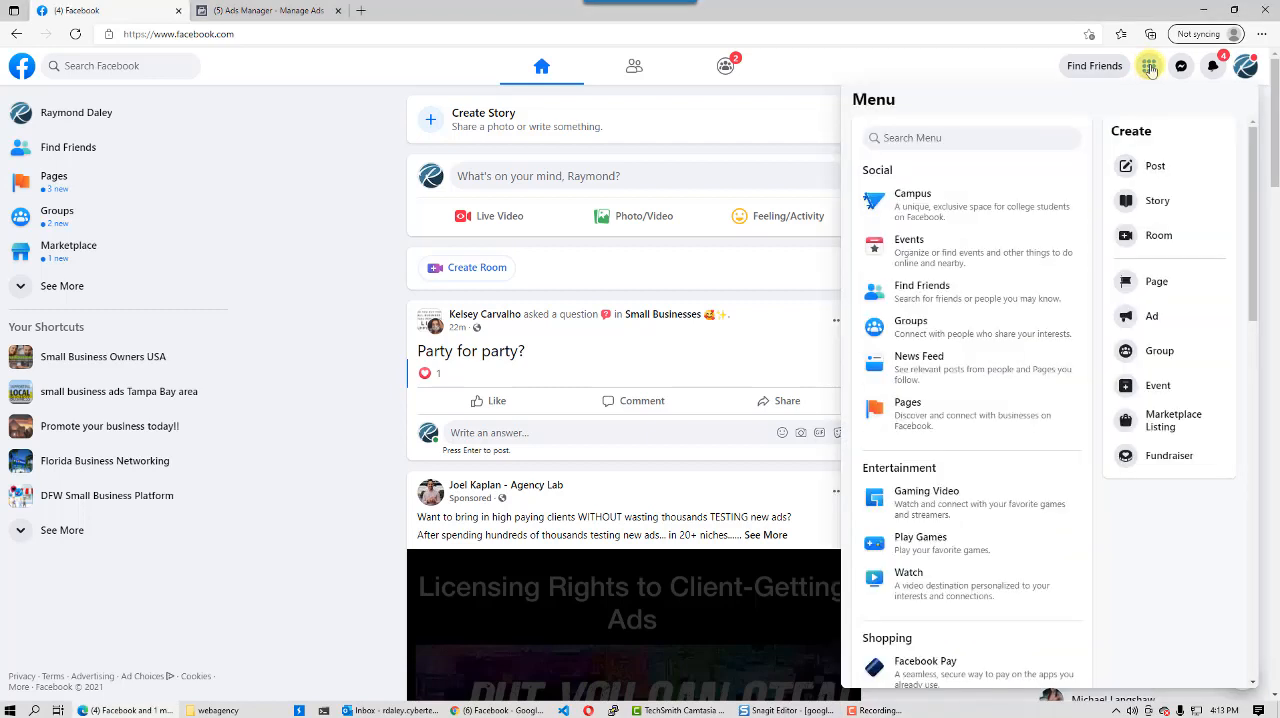
left_click(1156, 284)
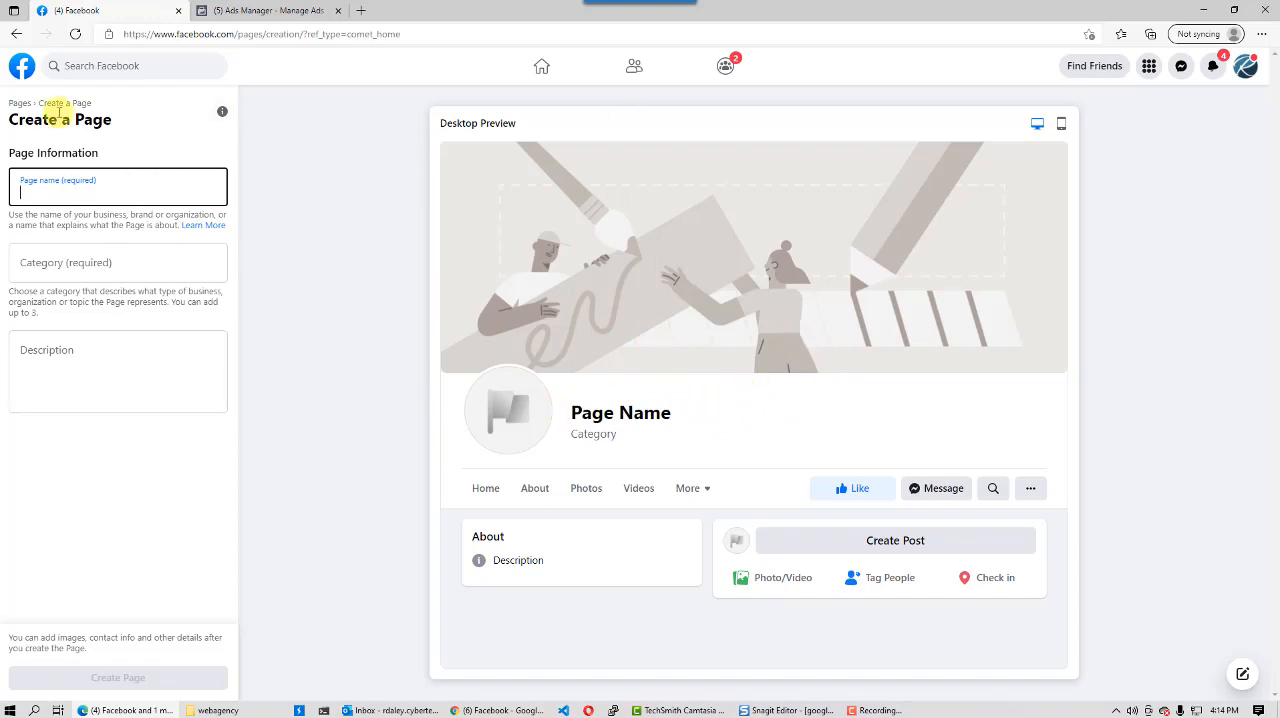
left_click(22, 65)
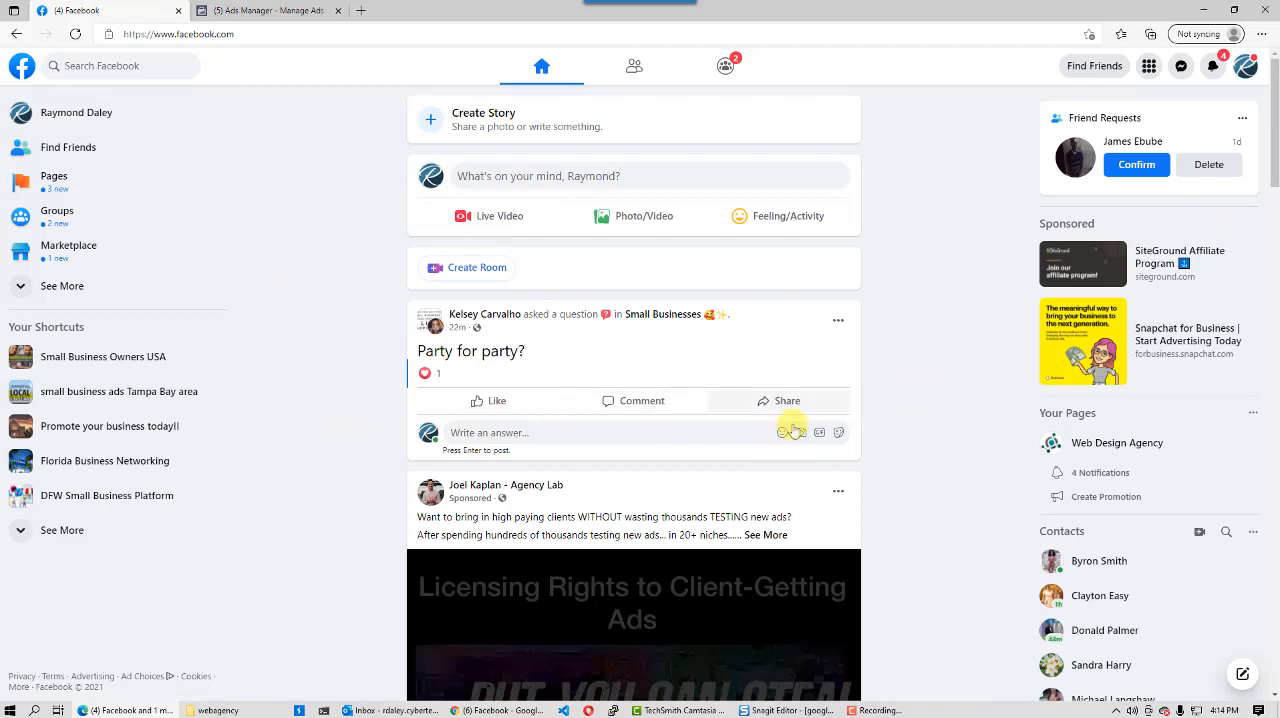
- Start creating an ad to open Ads Manager, and dismiss the campaign objective dialog
left_click(1150, 71)
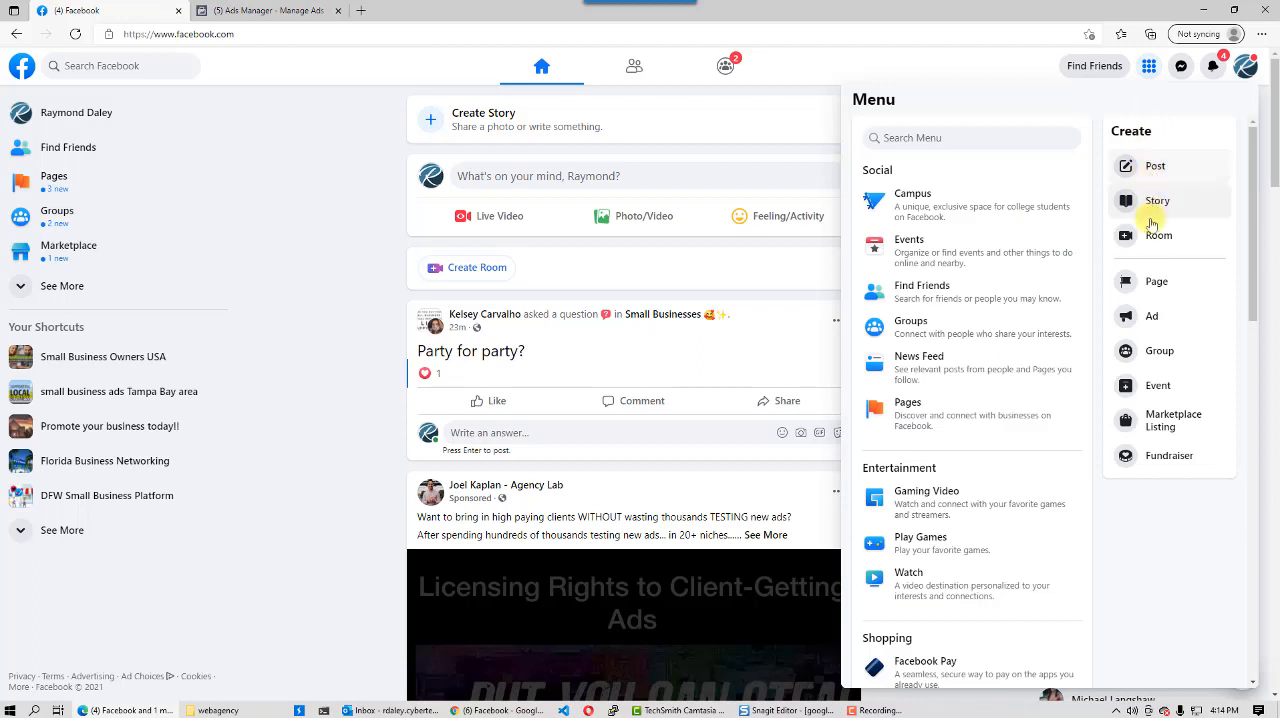
left_click(1151, 320)
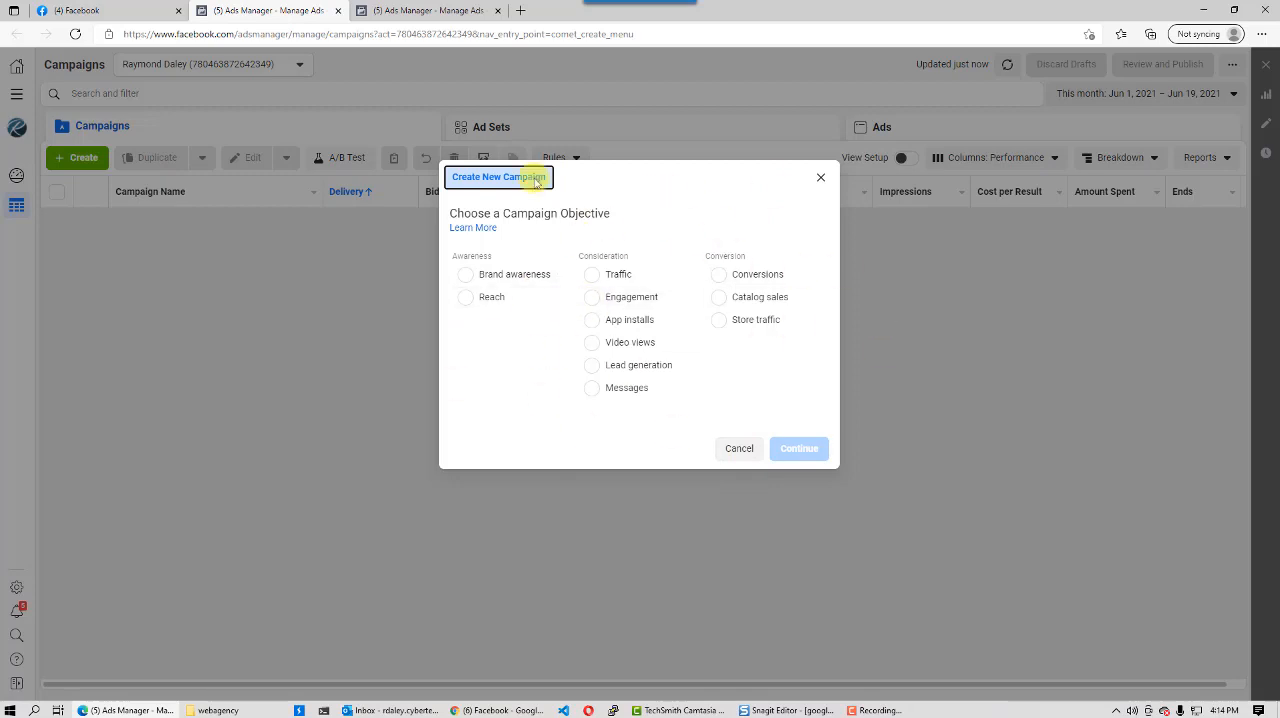
left_click(742, 449)
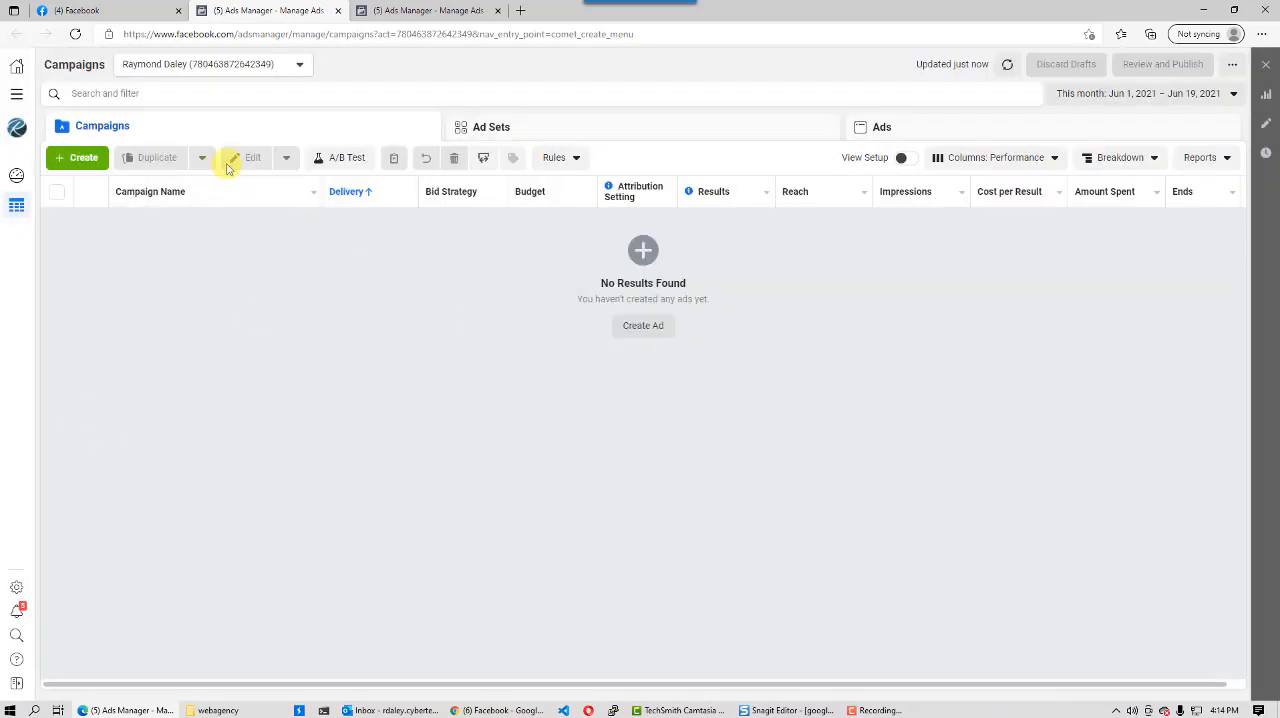
left_click(240, 36)
left_click(237, 35)
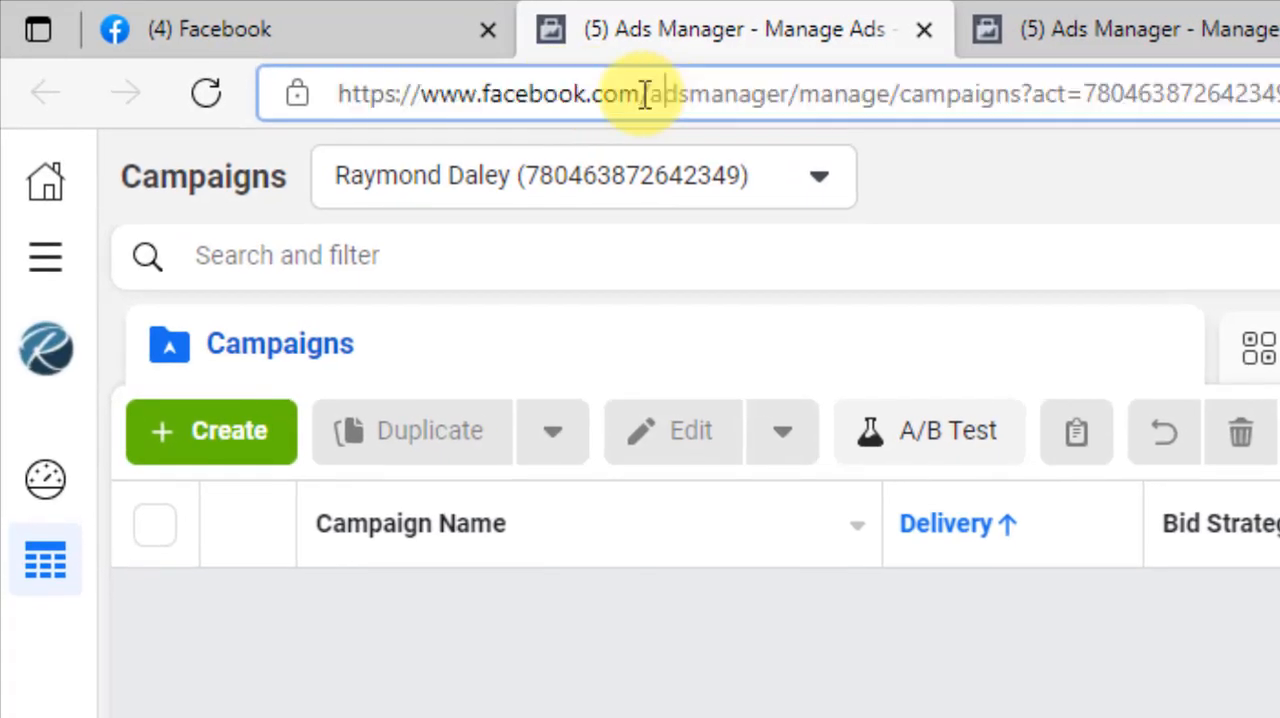
left_click_drag(645, 95, 1279, 94)
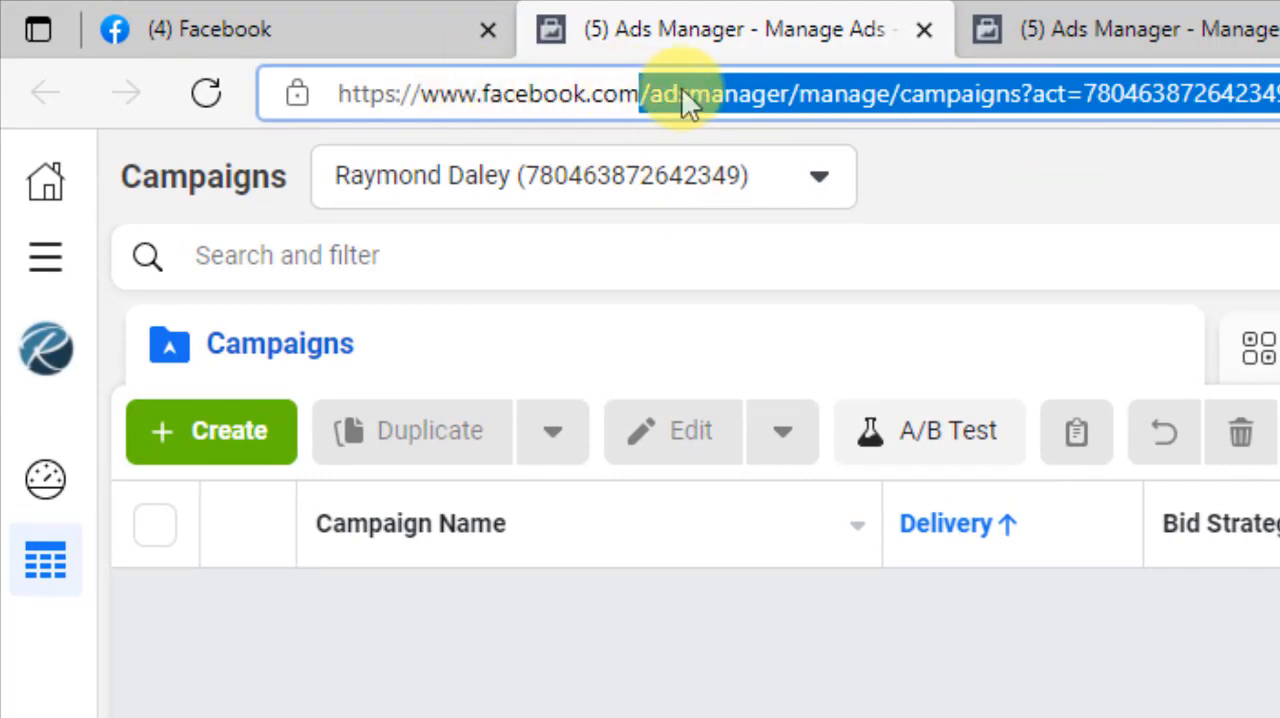
key("BackSpace")
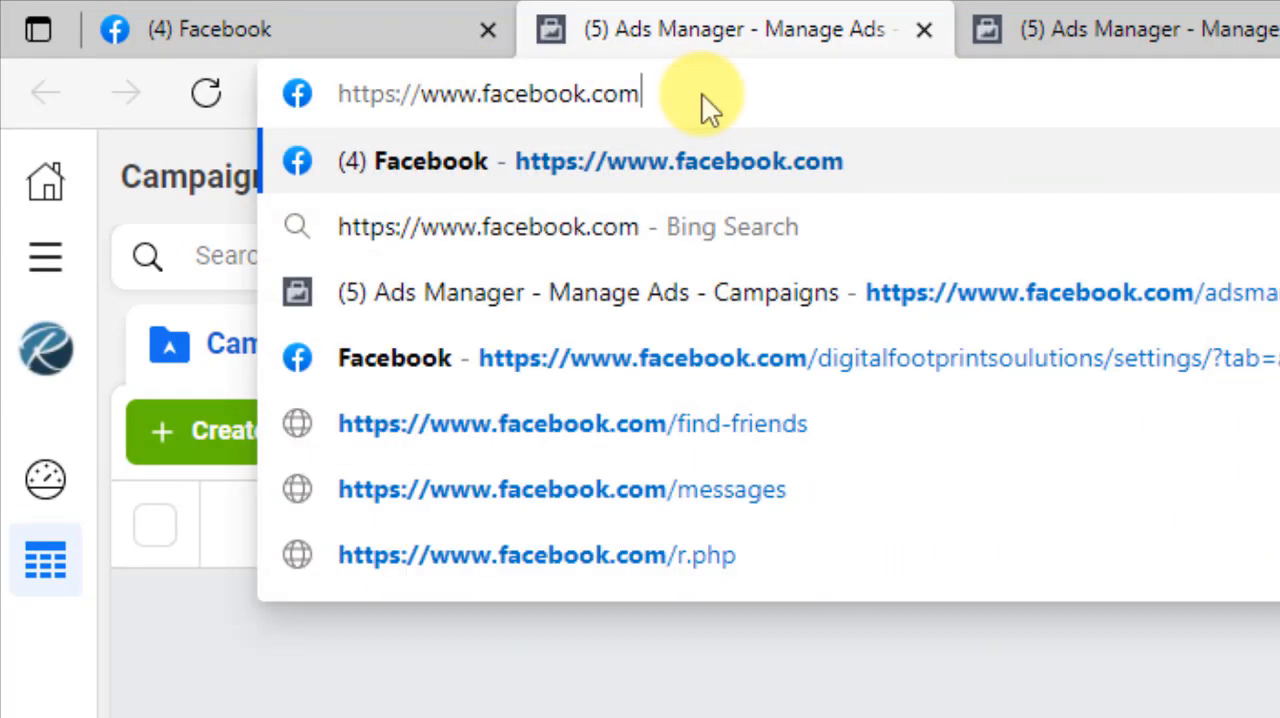
type("/ads")
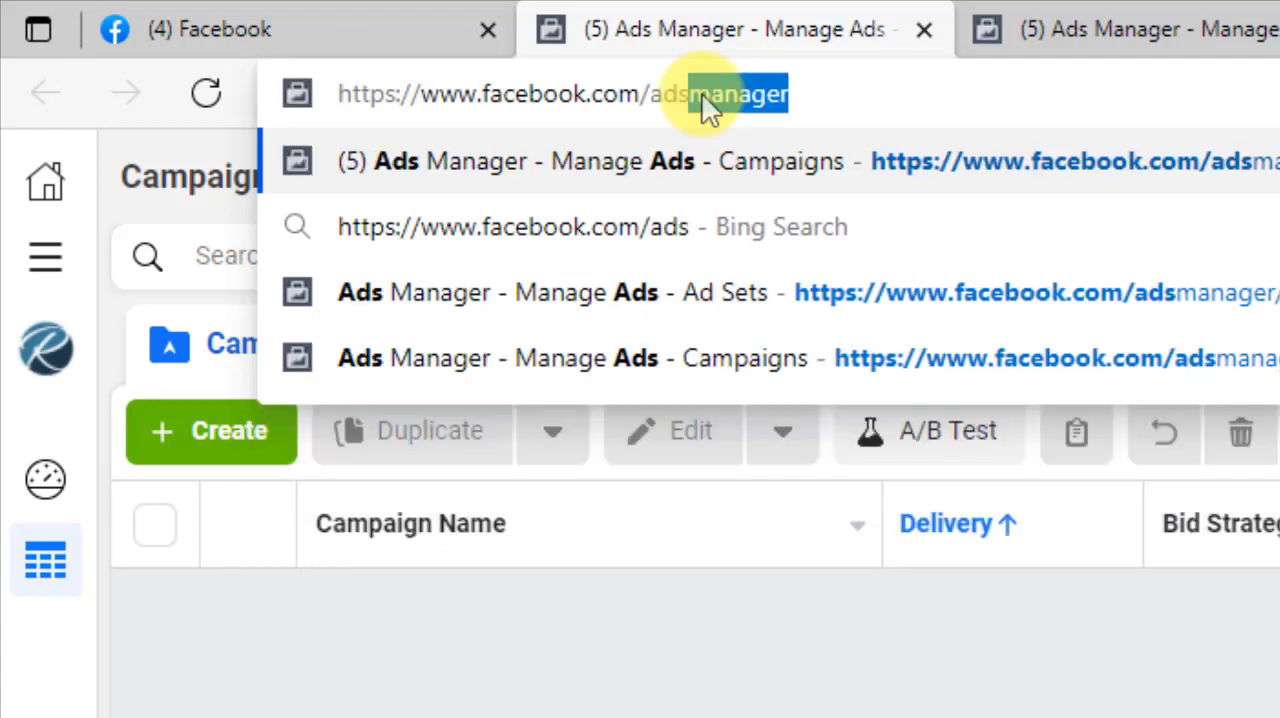
type("mana")
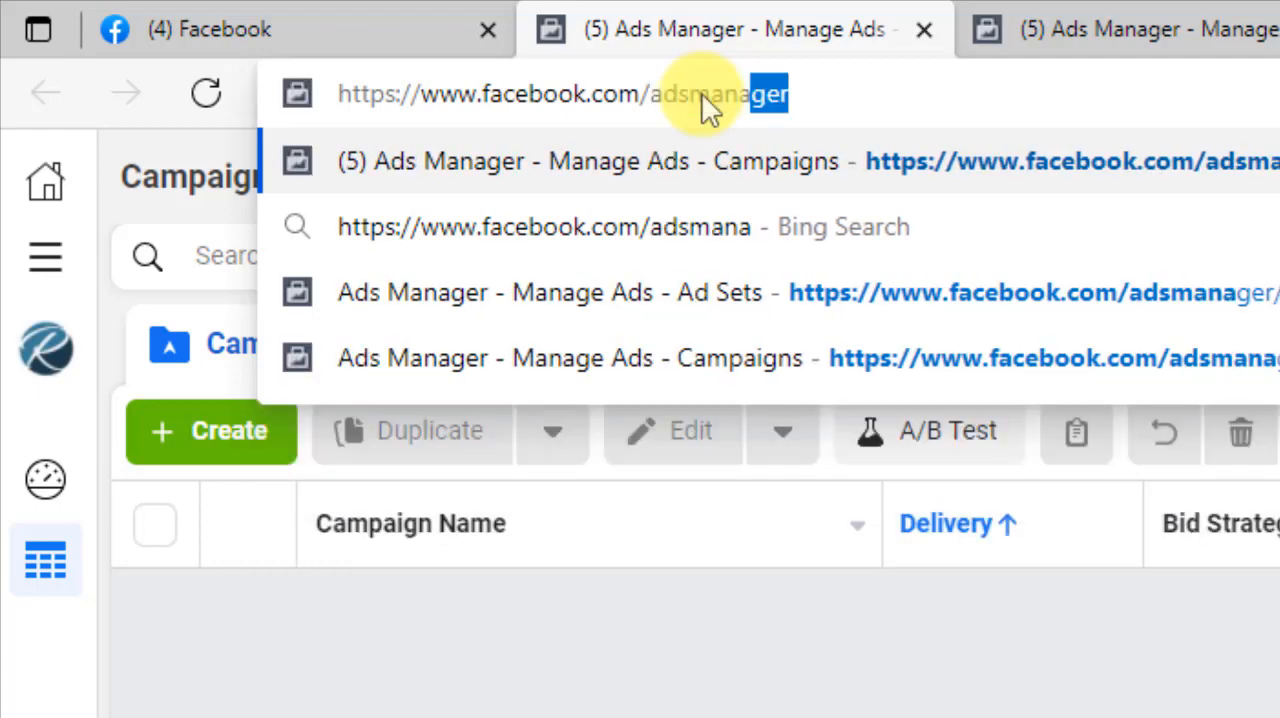
type("ger")
key("Return")
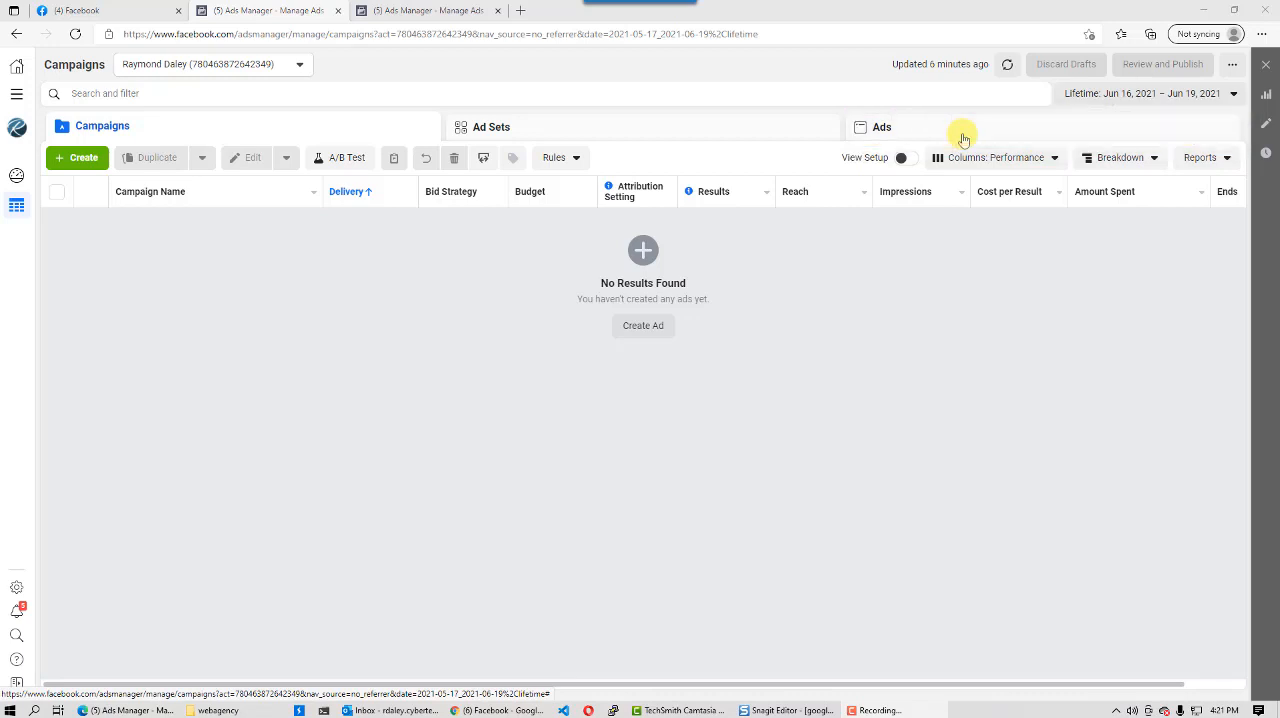
- View the ads level and the Business Home overview, and return to Ads Manager
left_click(963, 139)
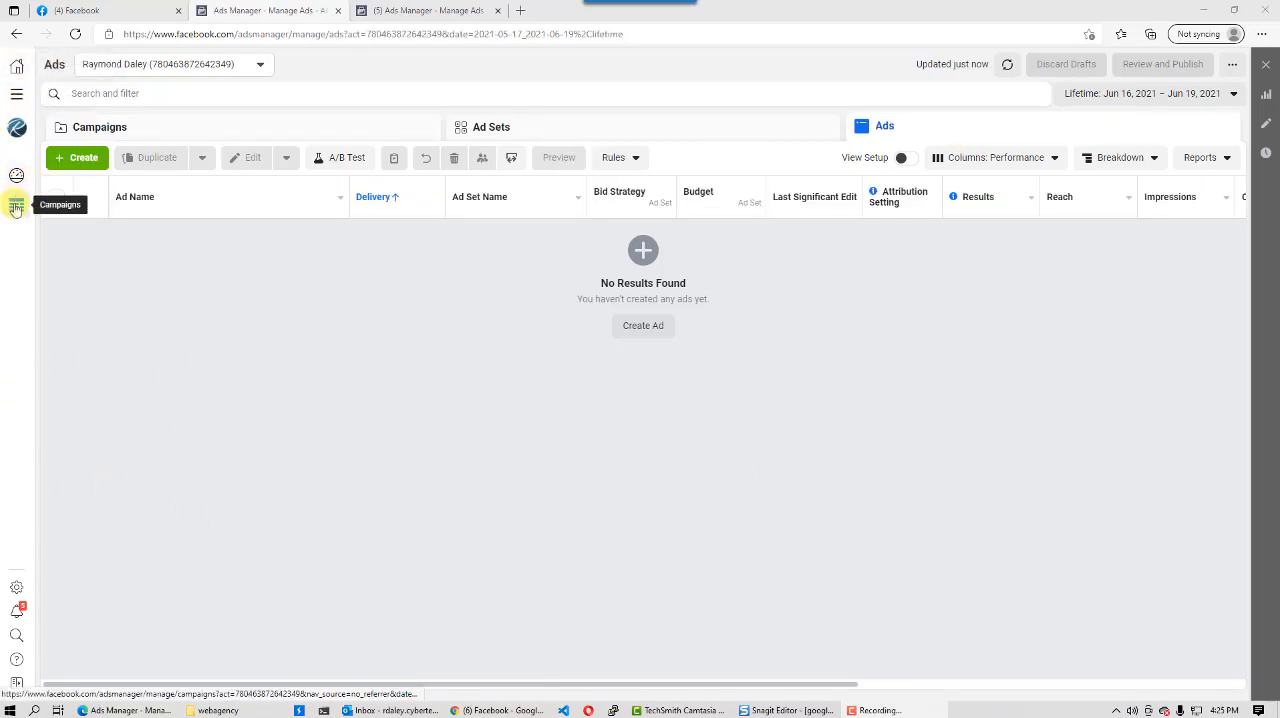
left_click(16, 70)
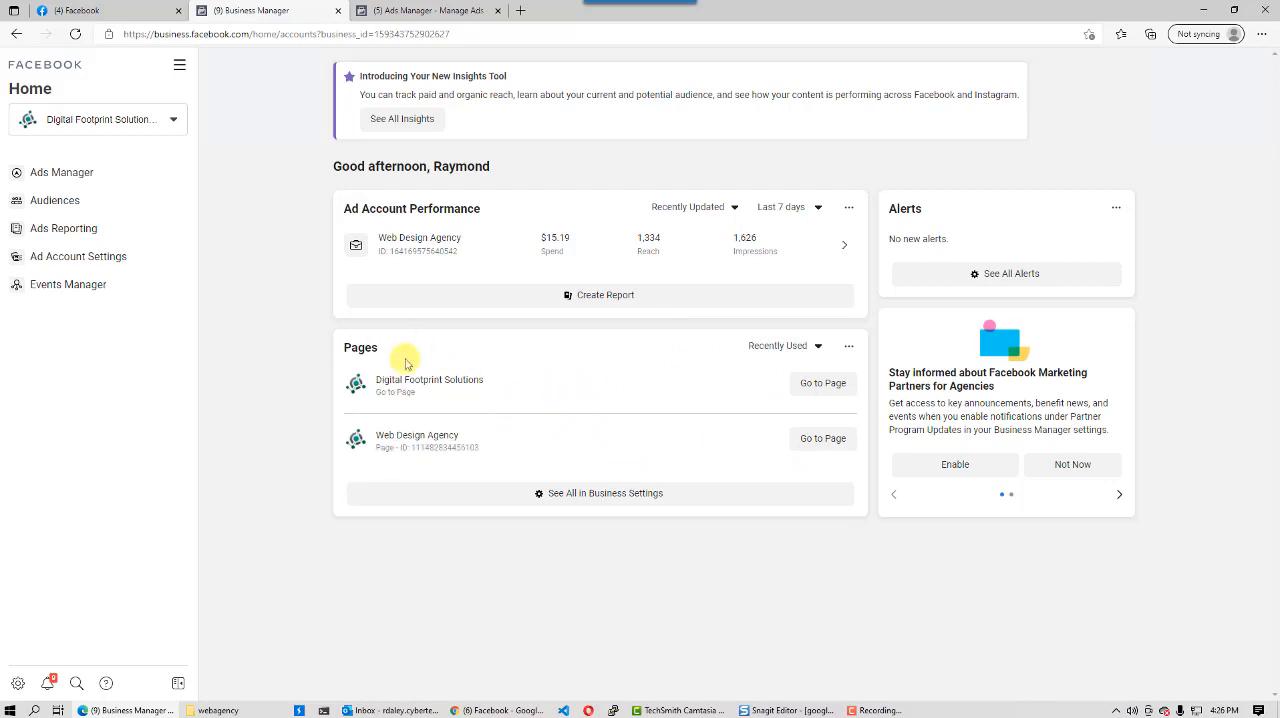
left_click(17, 35)
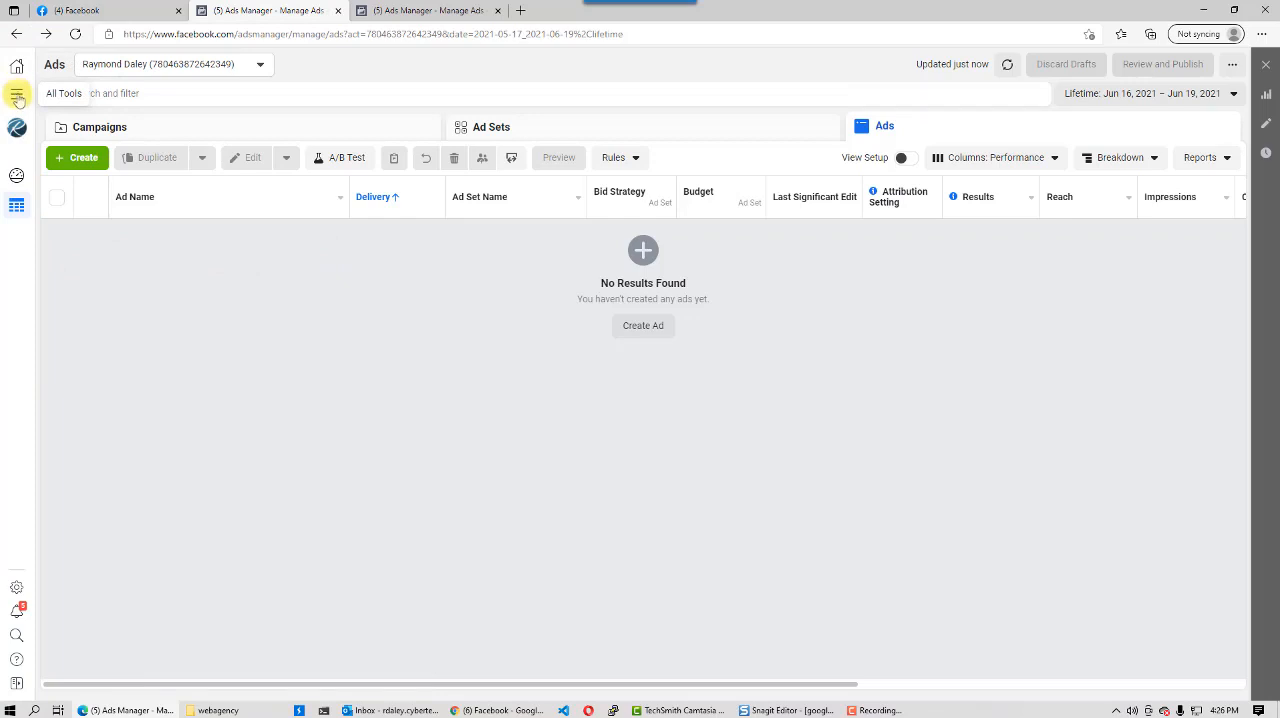
- Open the ad account's billing page and view its payment settings
left_click(17, 96)
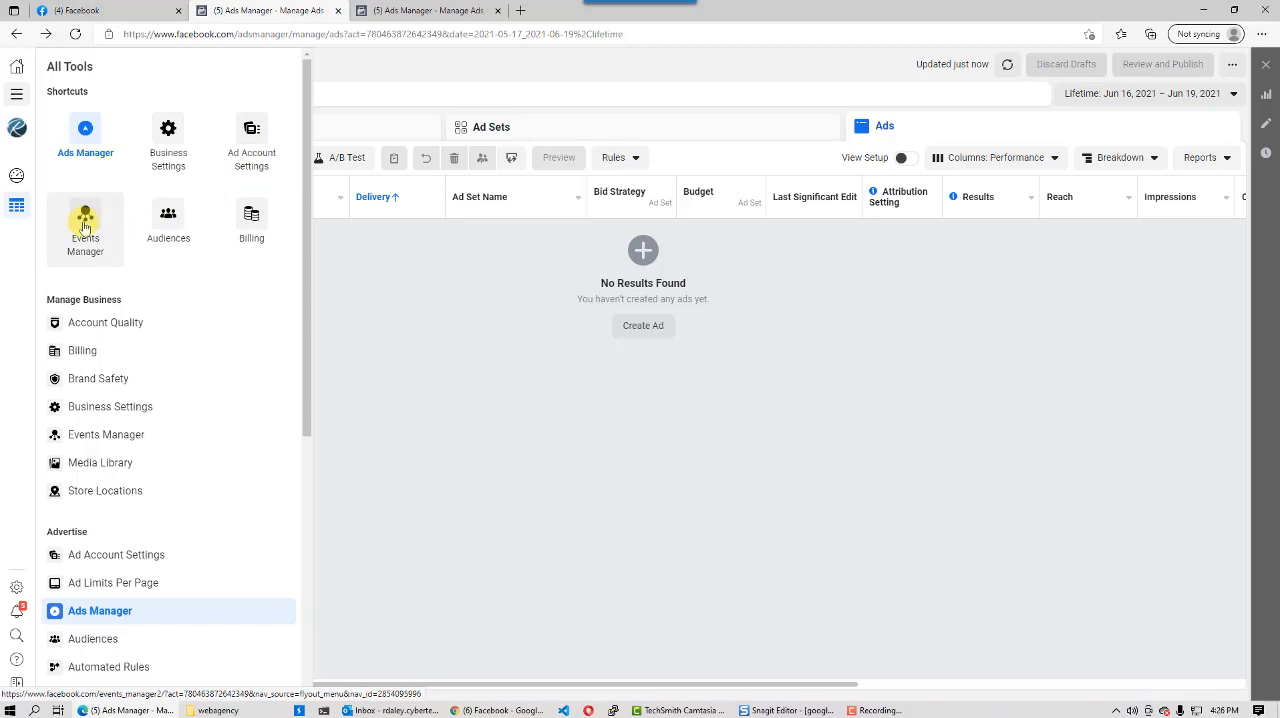
left_click(251, 227)
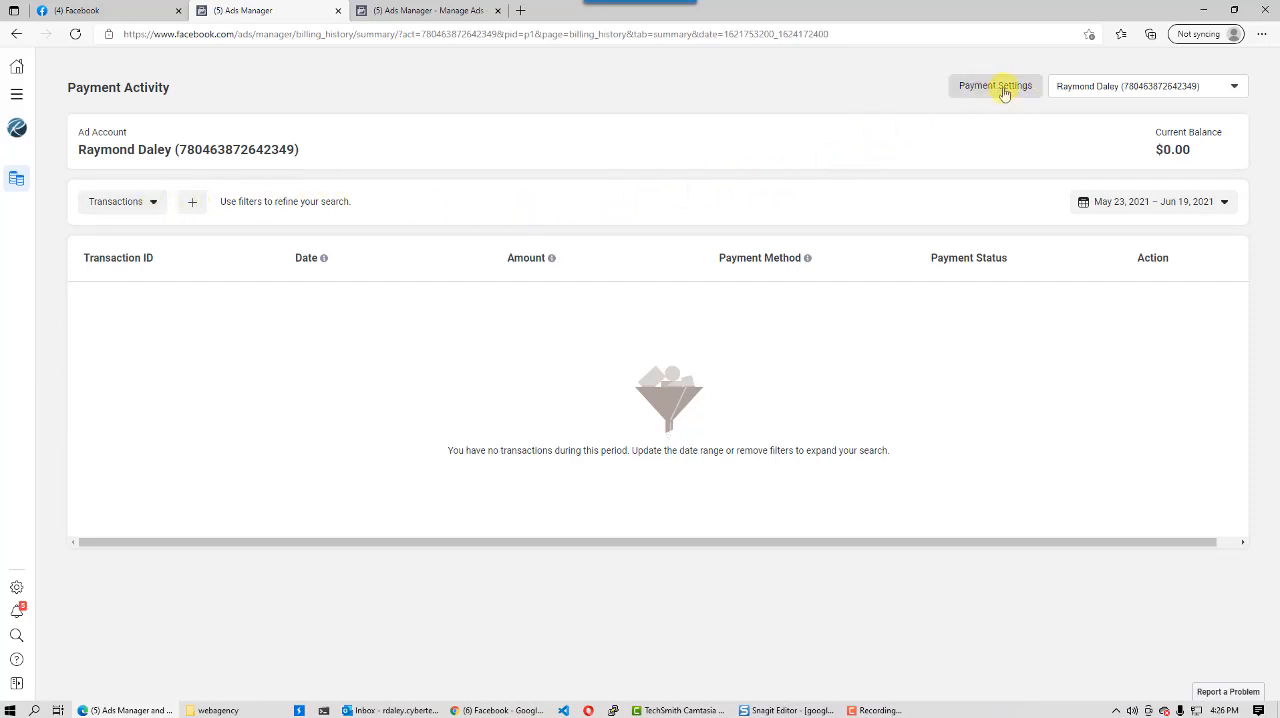
left_click(1003, 88)
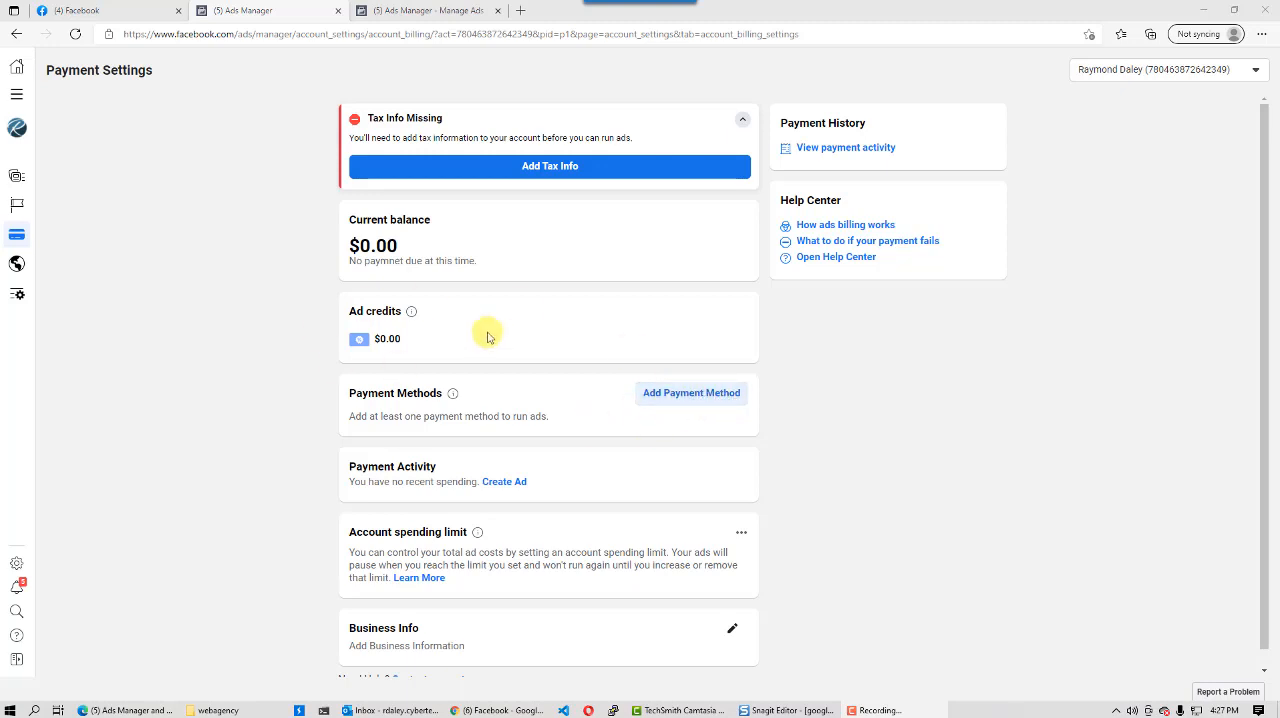
- Return to the Ads Manager campaigns list and switch to the Web Design Agency ad account
left_click(16, 94)
left_click(86, 135)
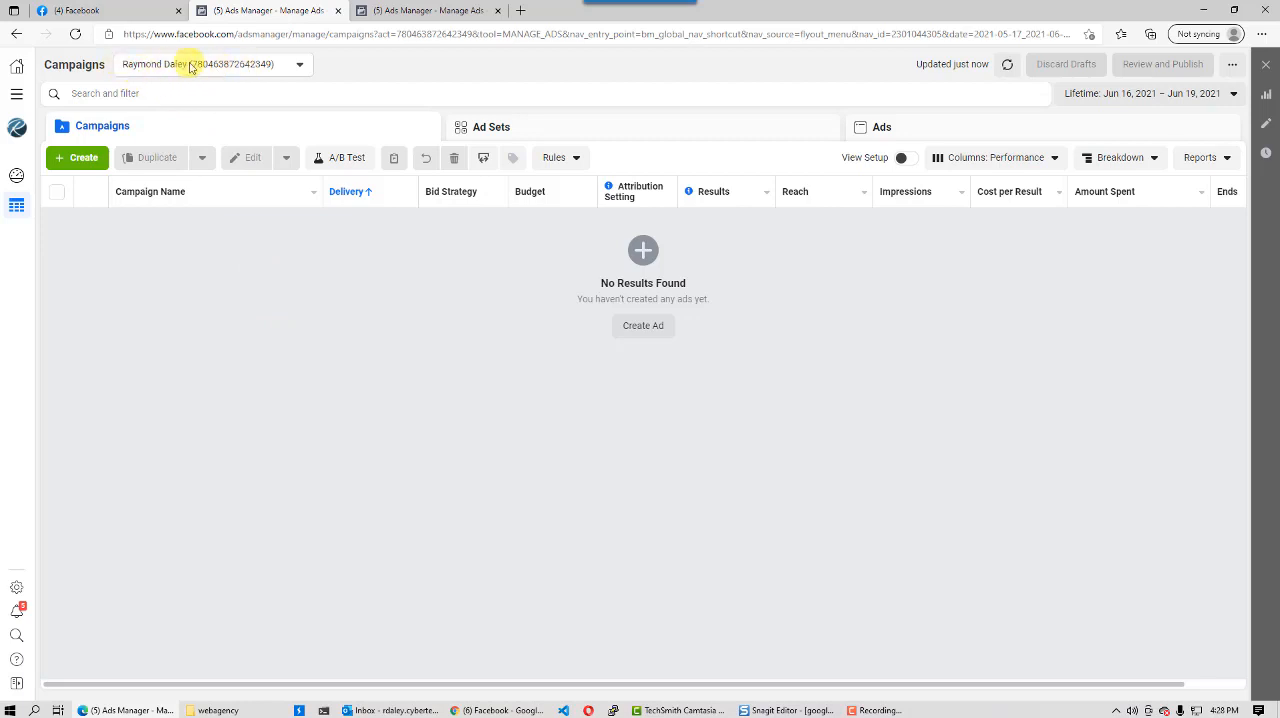
left_click(299, 66)
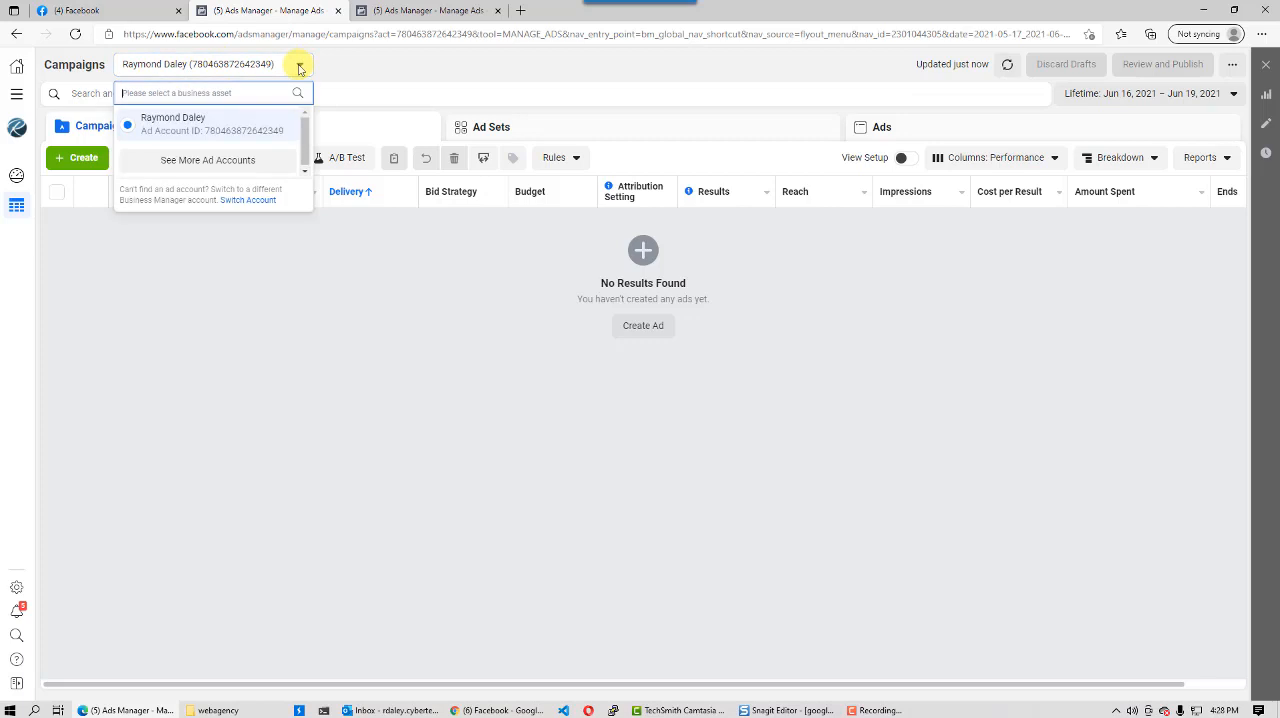
left_click(228, 162)
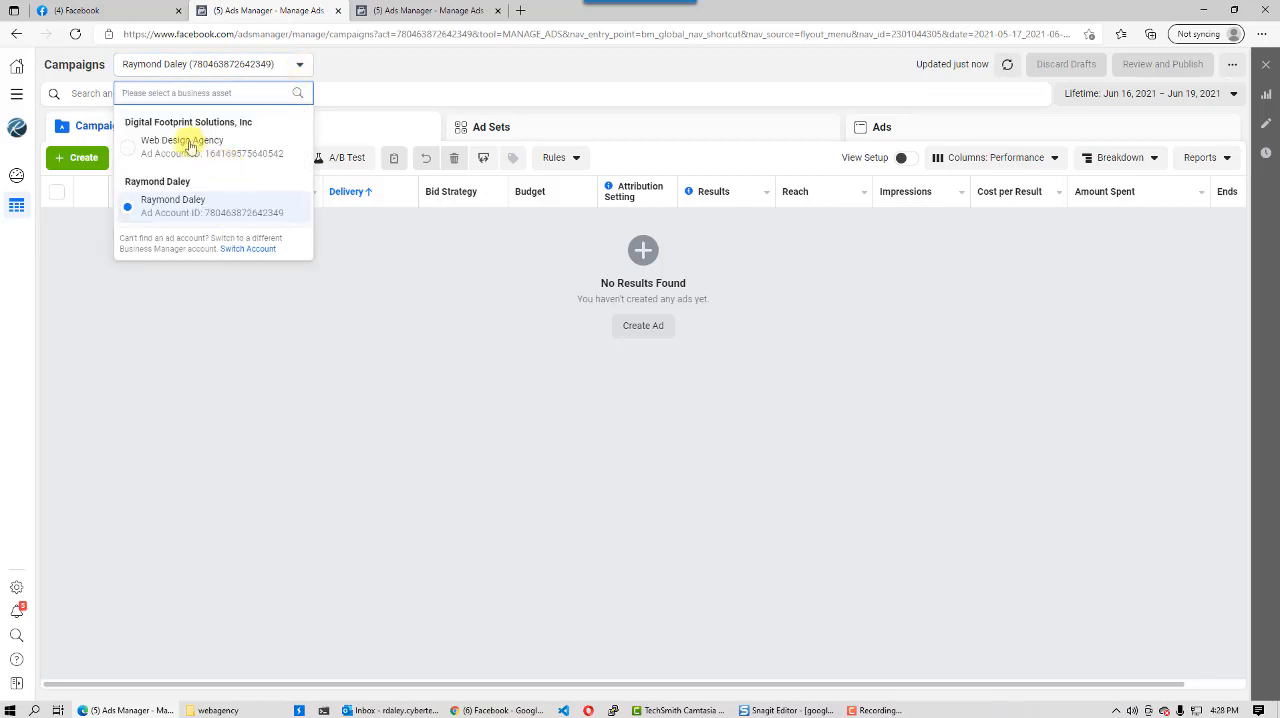
left_click(189, 140)
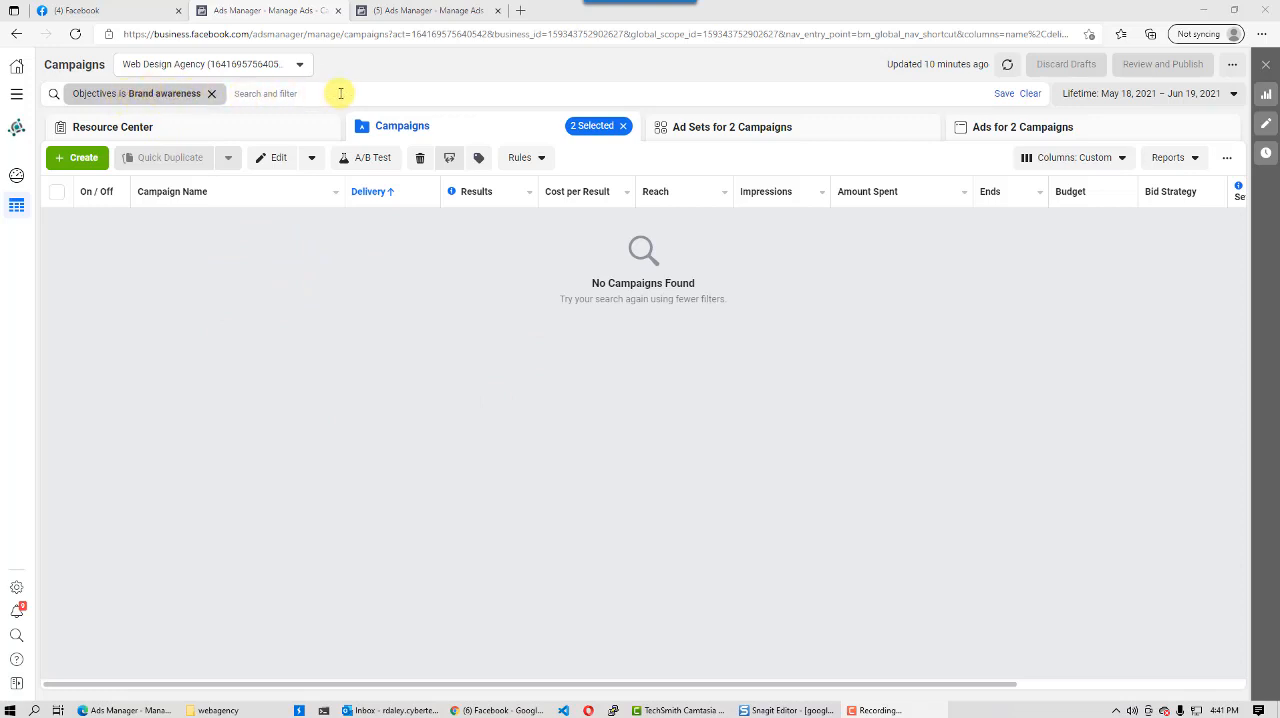
- Look over the available search and filter options for the campaigns list
left_click(271, 95)
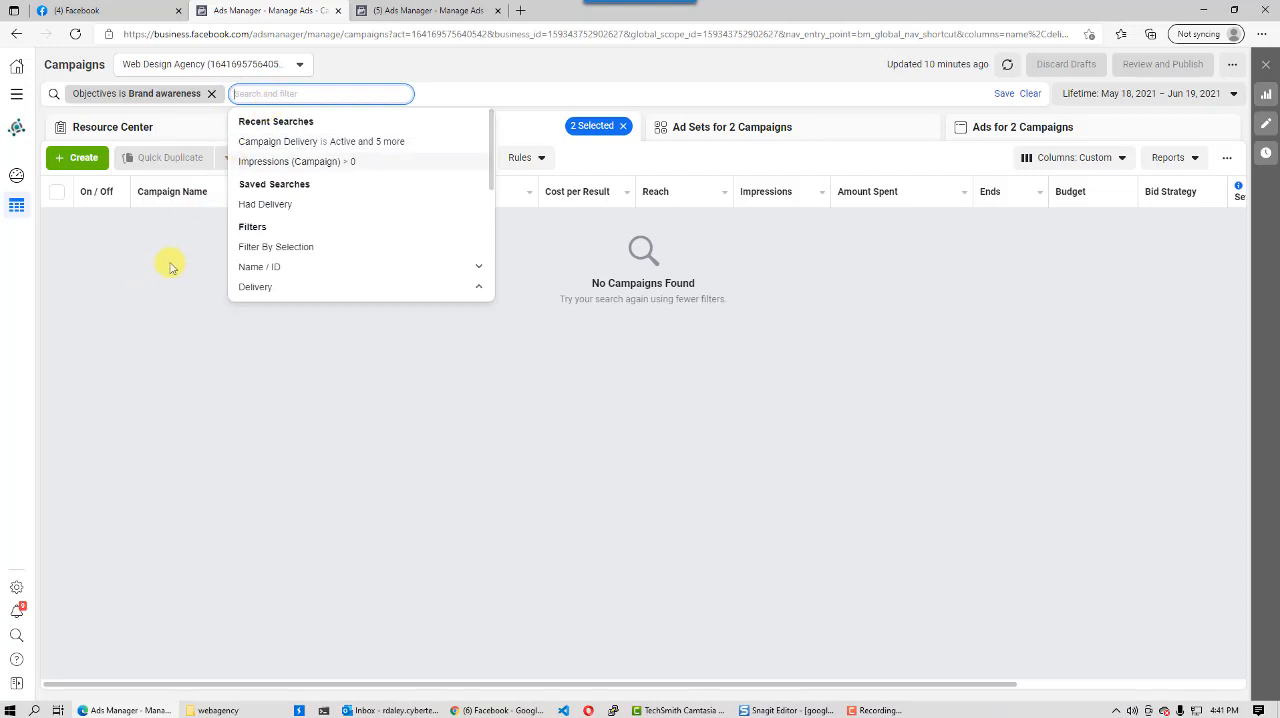
left_click(176, 318)
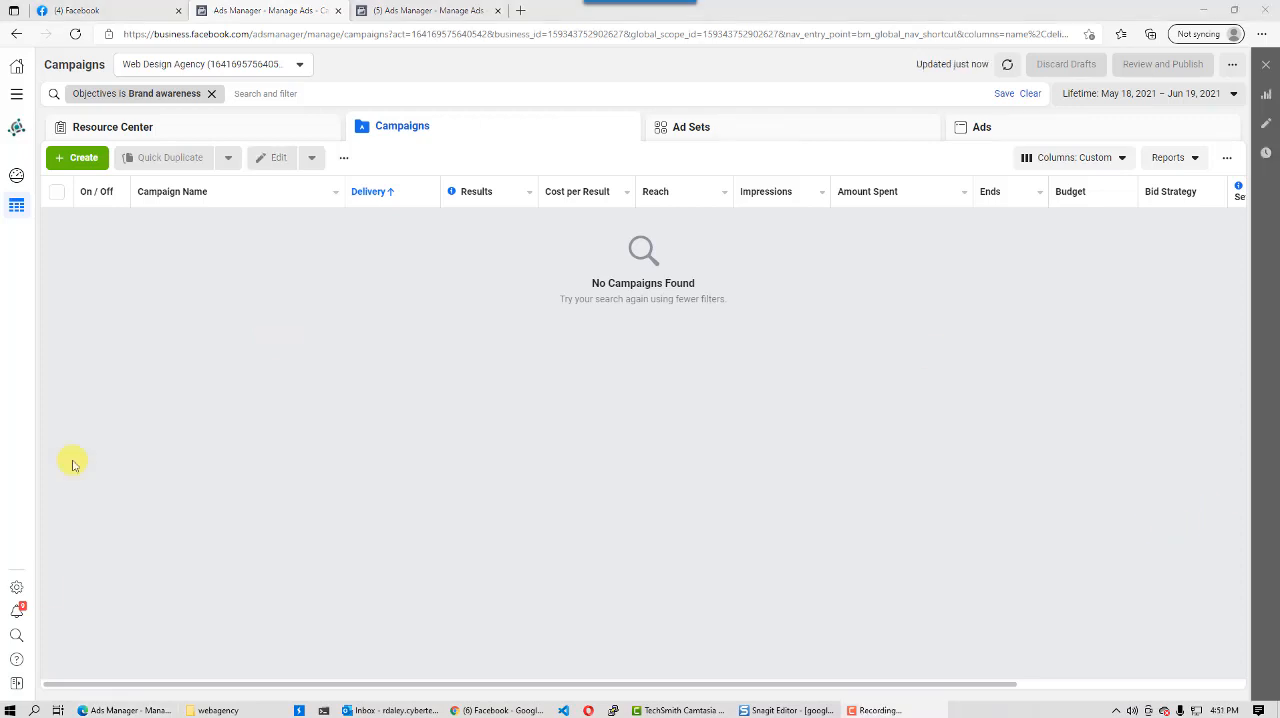
- Create a new campaign with the Traffic objective
left_click(79, 159)
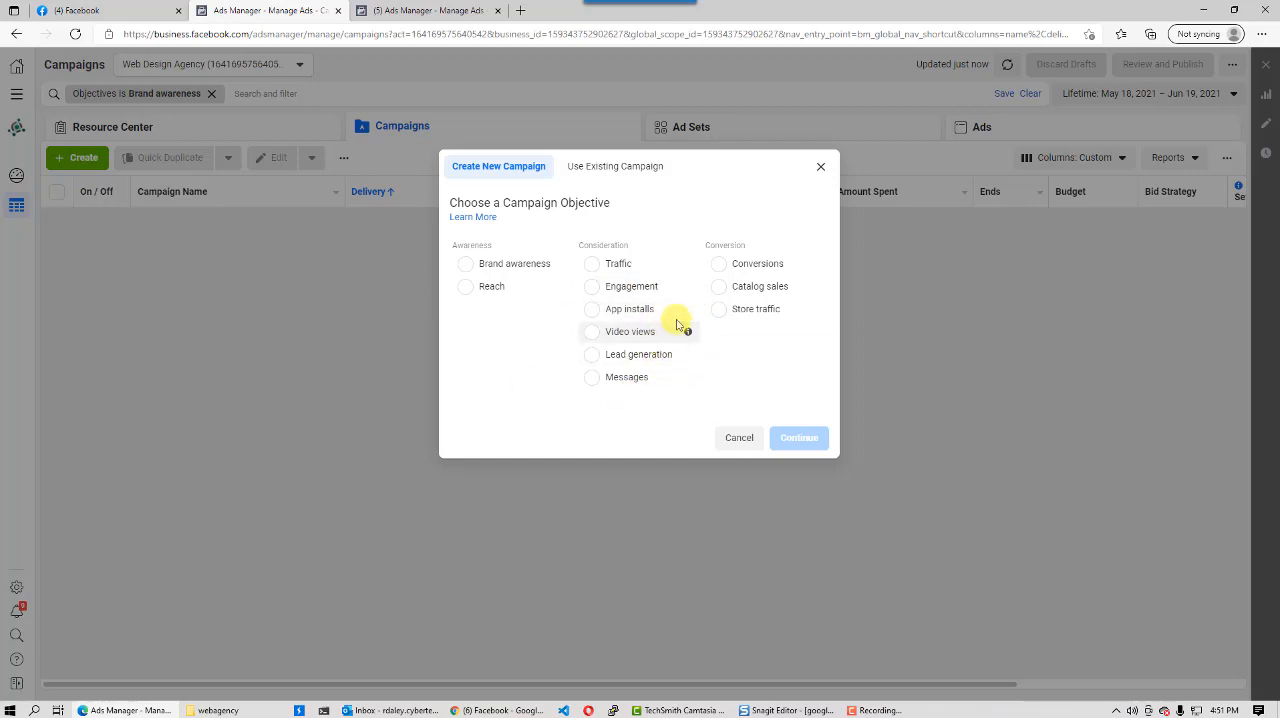
left_click(594, 265)
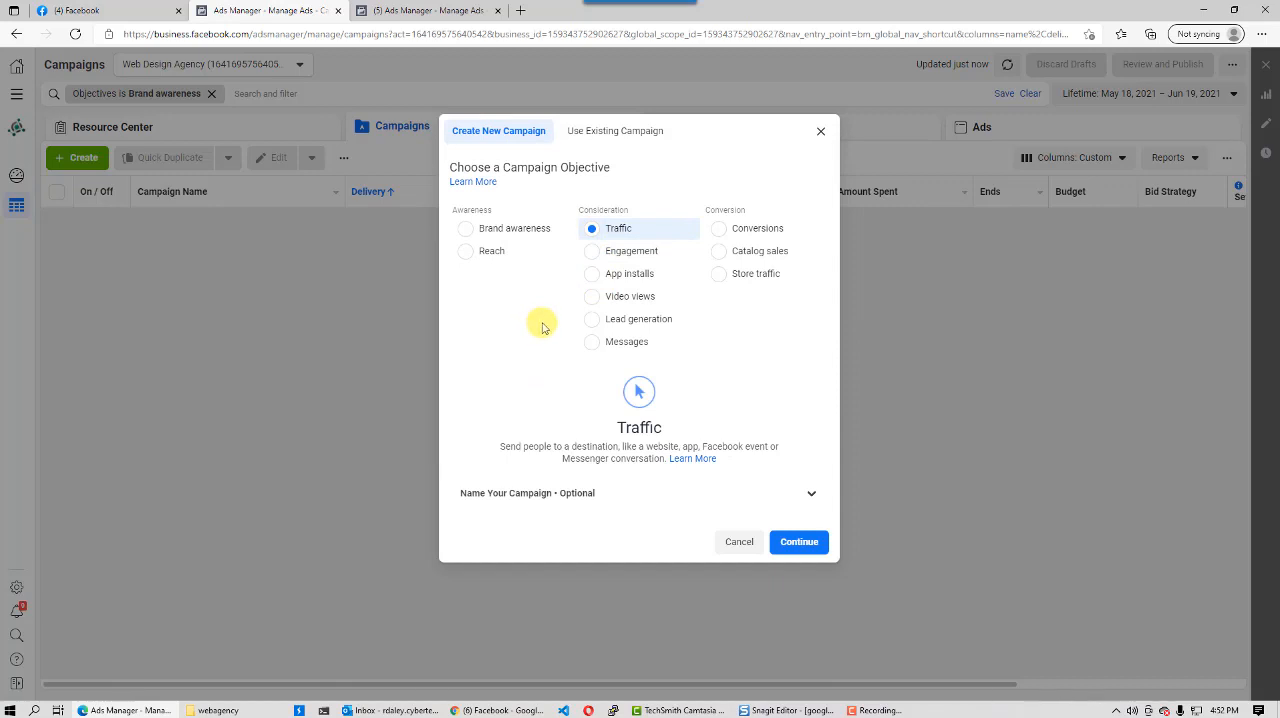
left_click(593, 319)
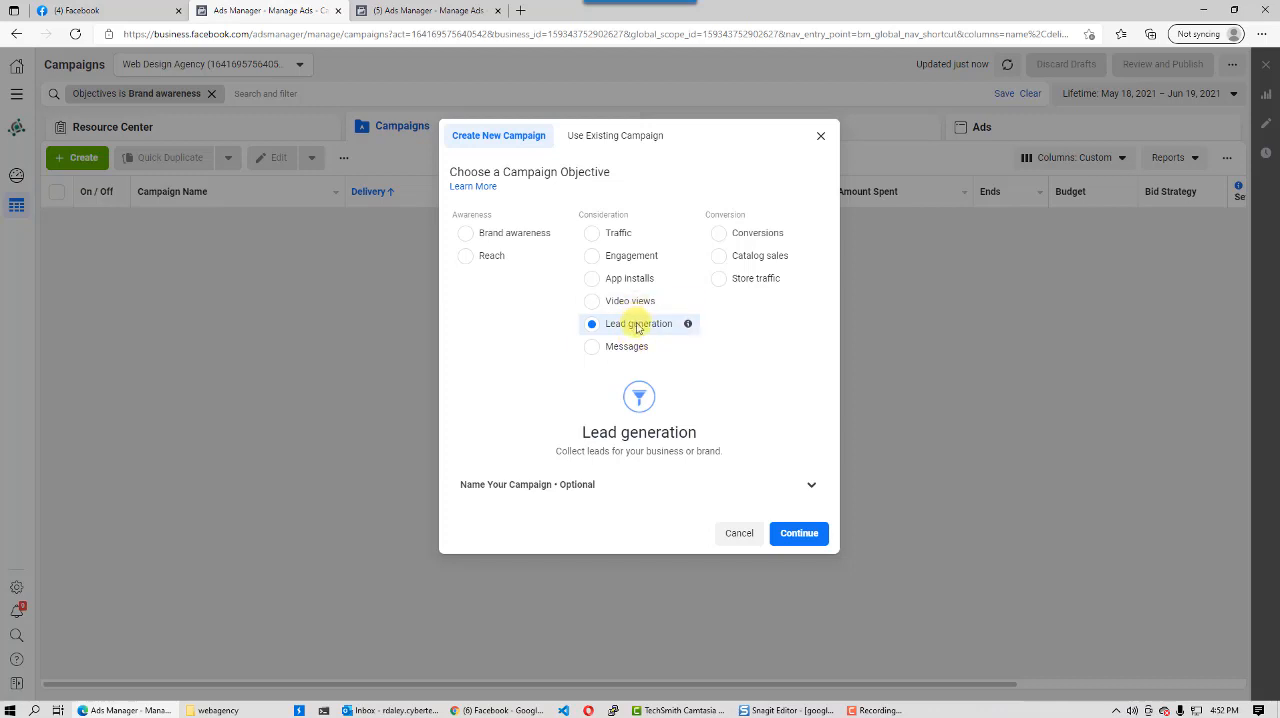
left_click(597, 237)
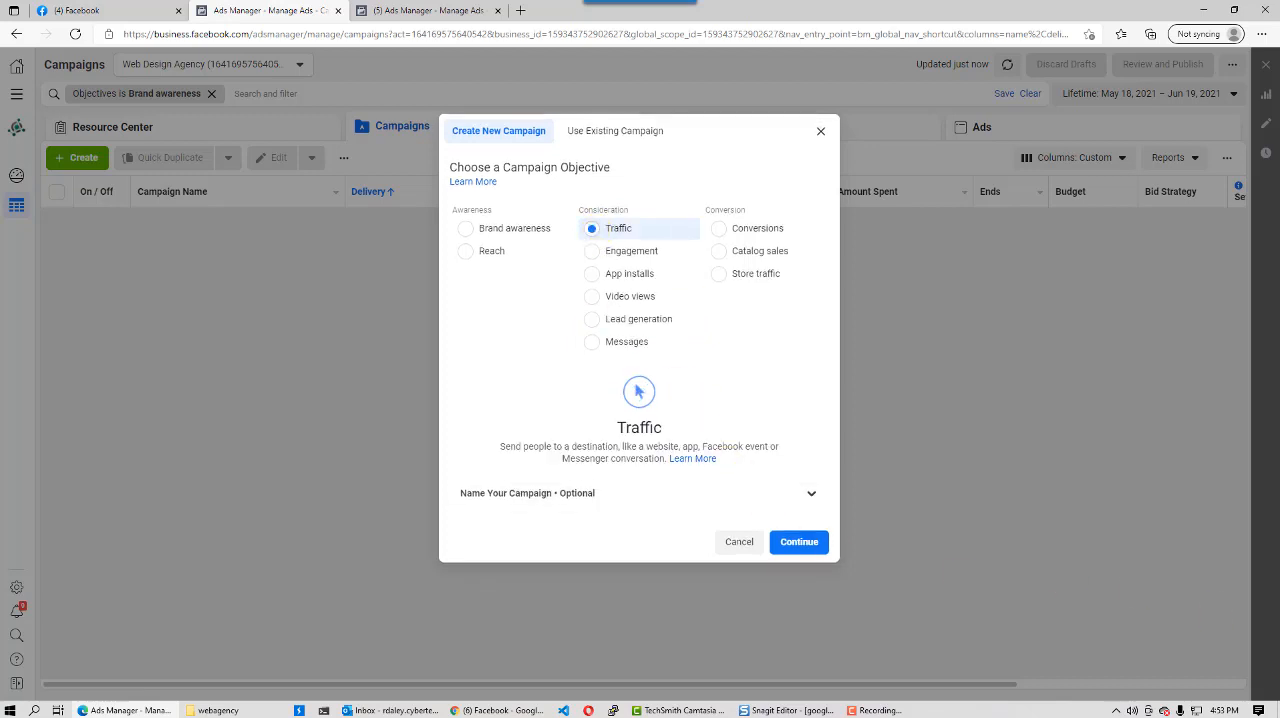
left_click(799, 543)
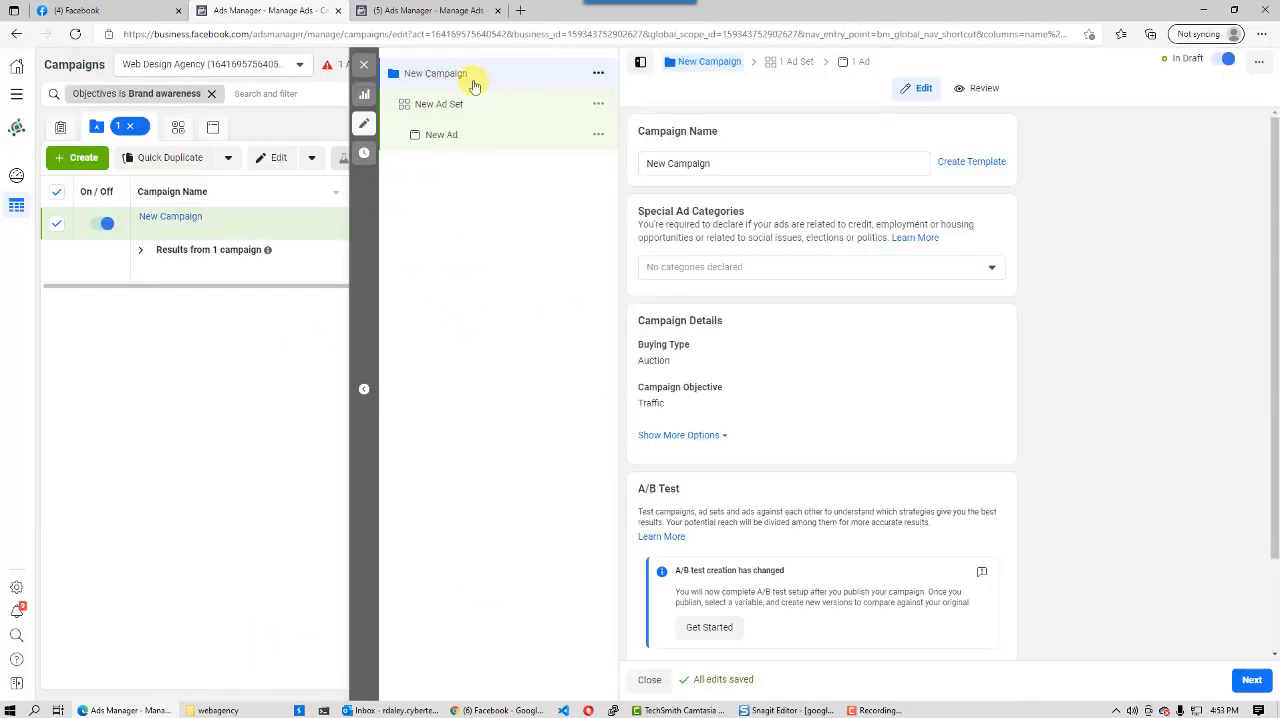
- Name the campaign "Drive Traffic To Website"
left_click_drag(646, 165, 734, 166)
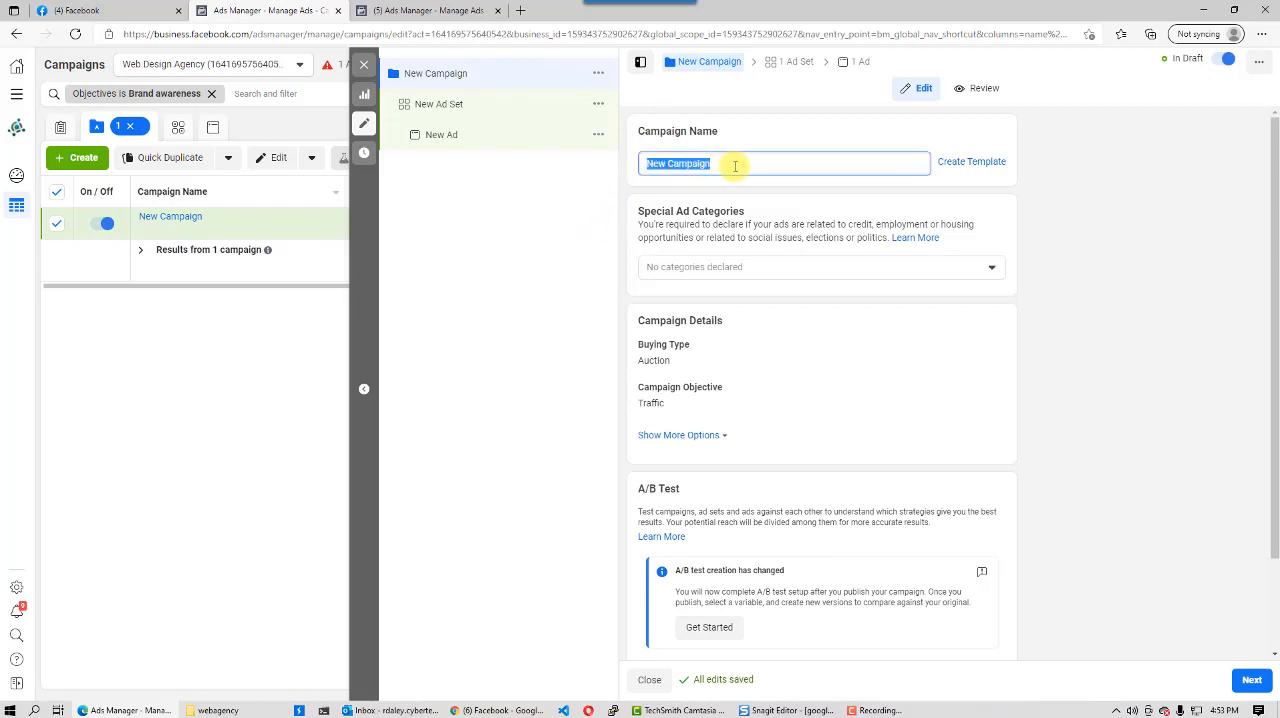
type("Dri")
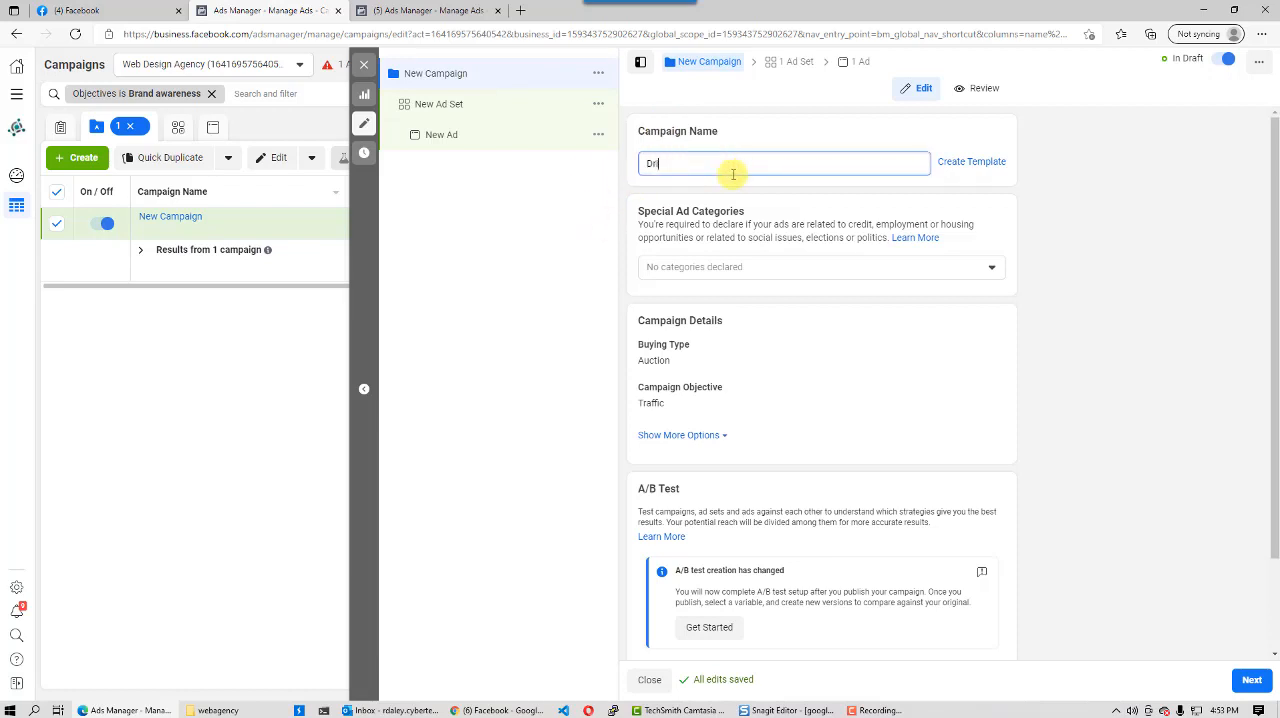
type("ve Traffic To Website")
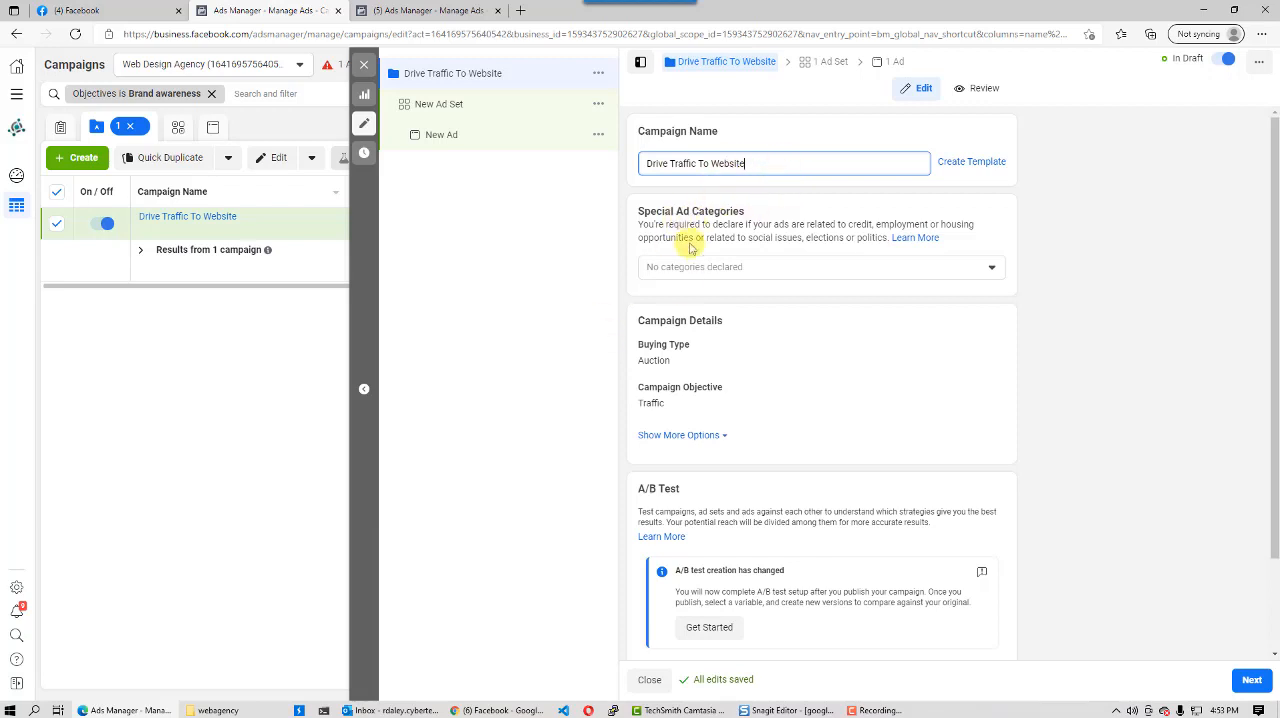
- Review the remaining campaign settings, from special ad categories to budget optimization, and continue to the ad set
left_click_drag(646, 212, 744, 212)
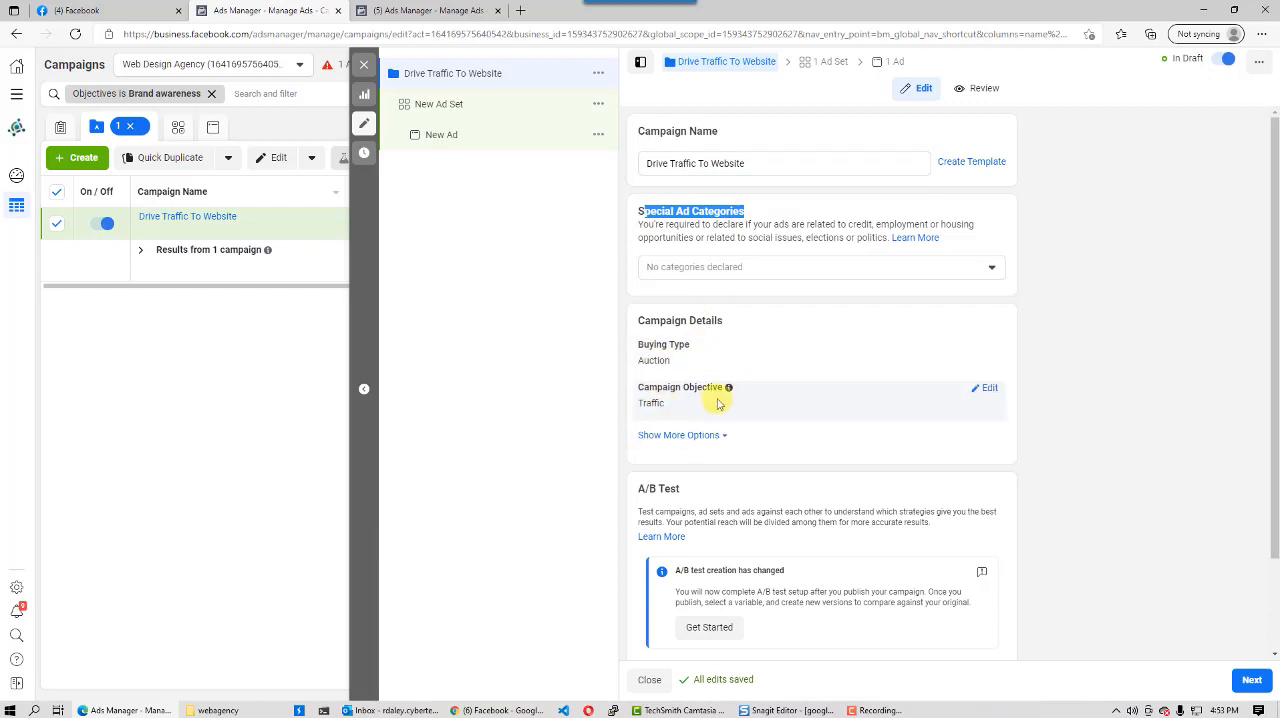
scroll(716, 404, "down", 1)
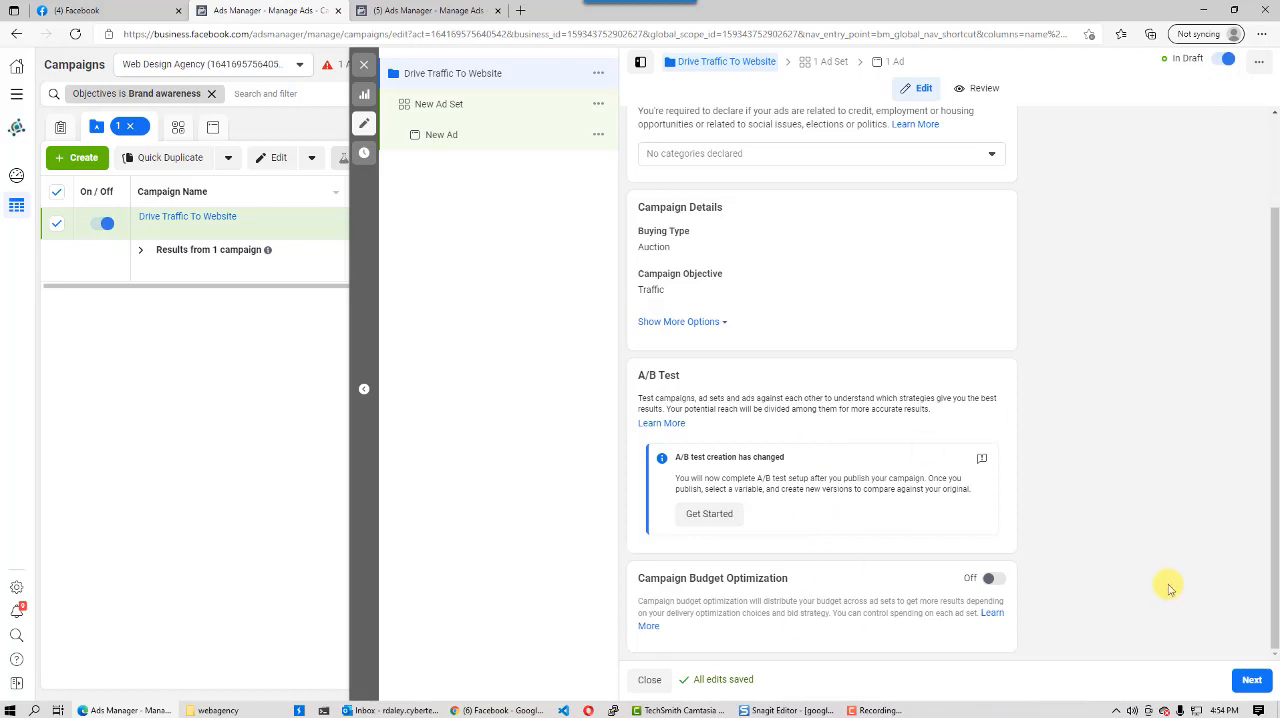
left_click(1245, 680)
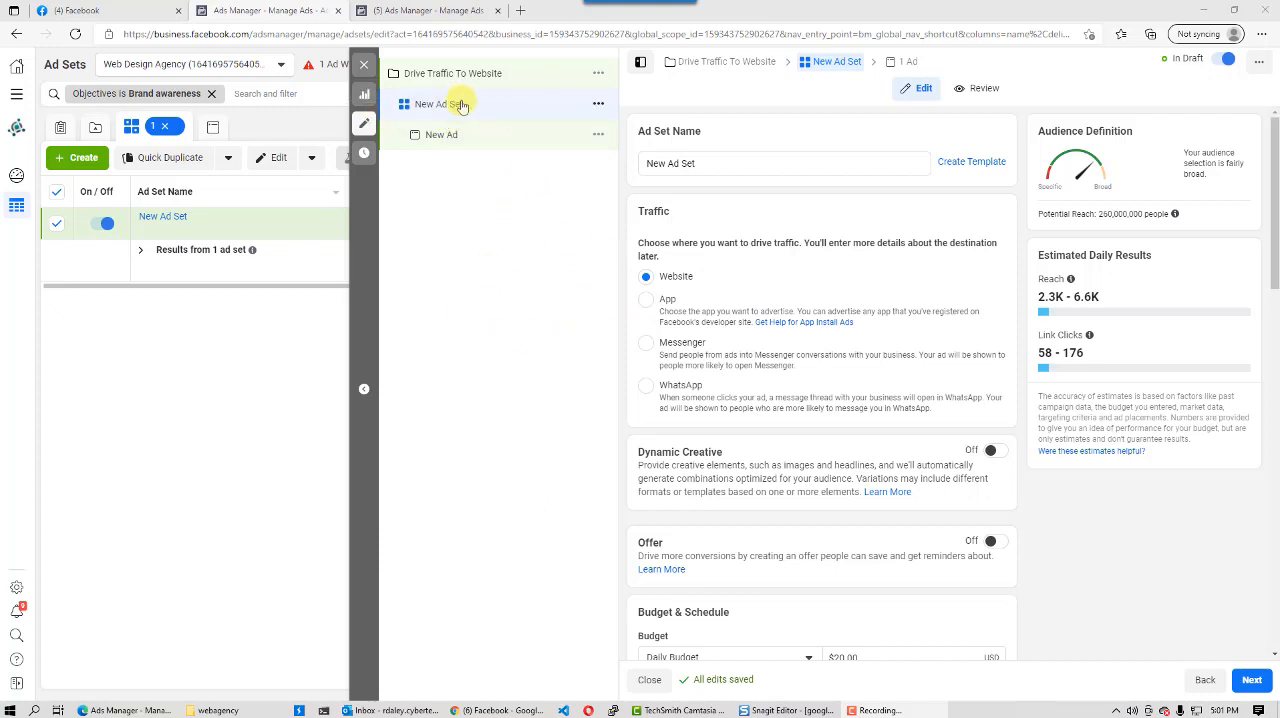
- Name the ad set "Male Only | 25 - 45 age group"
triple_click(709, 165)
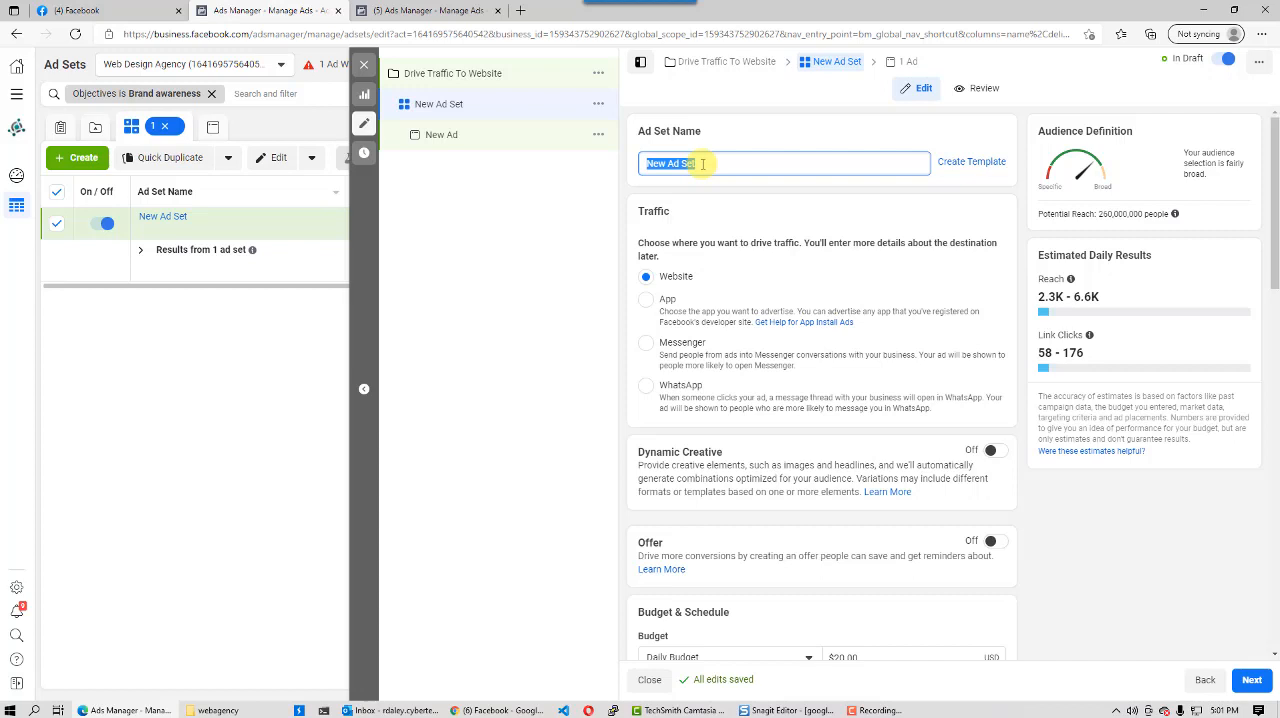
type("Ms")
type("le Onl")
type("y")
type(" | 25")
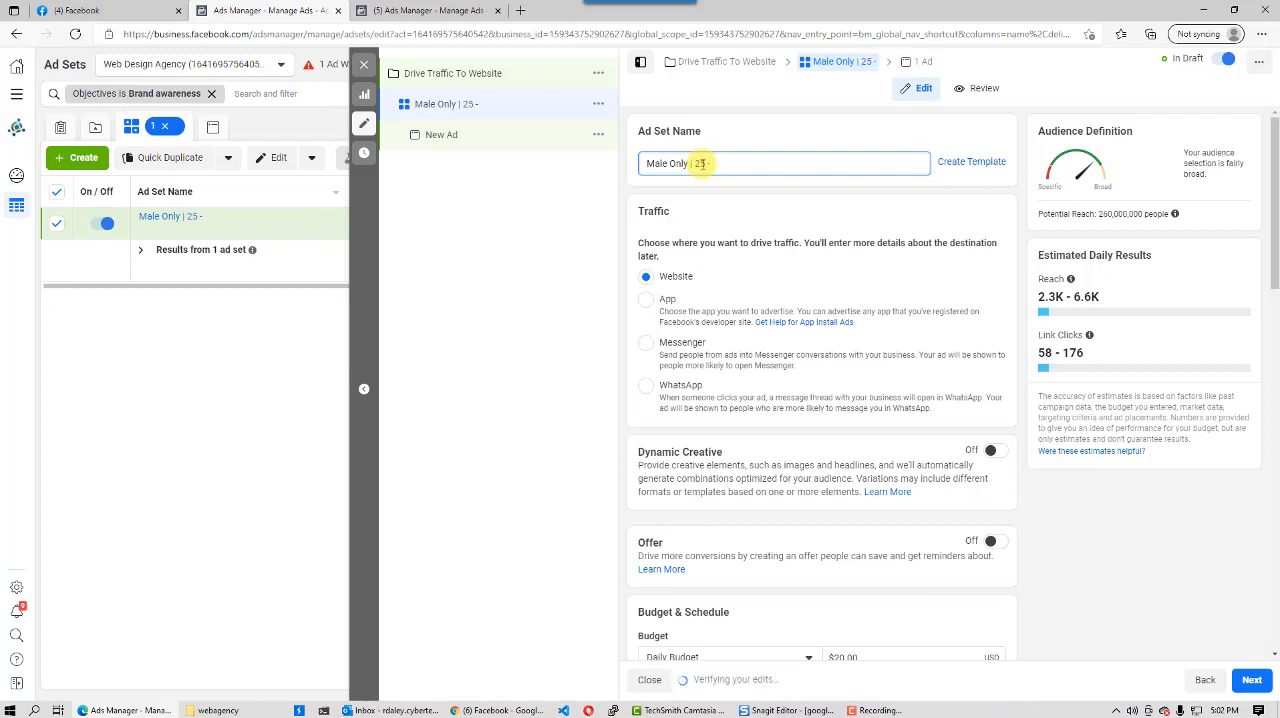
type("- 45 age group")
key("ctrl+a")
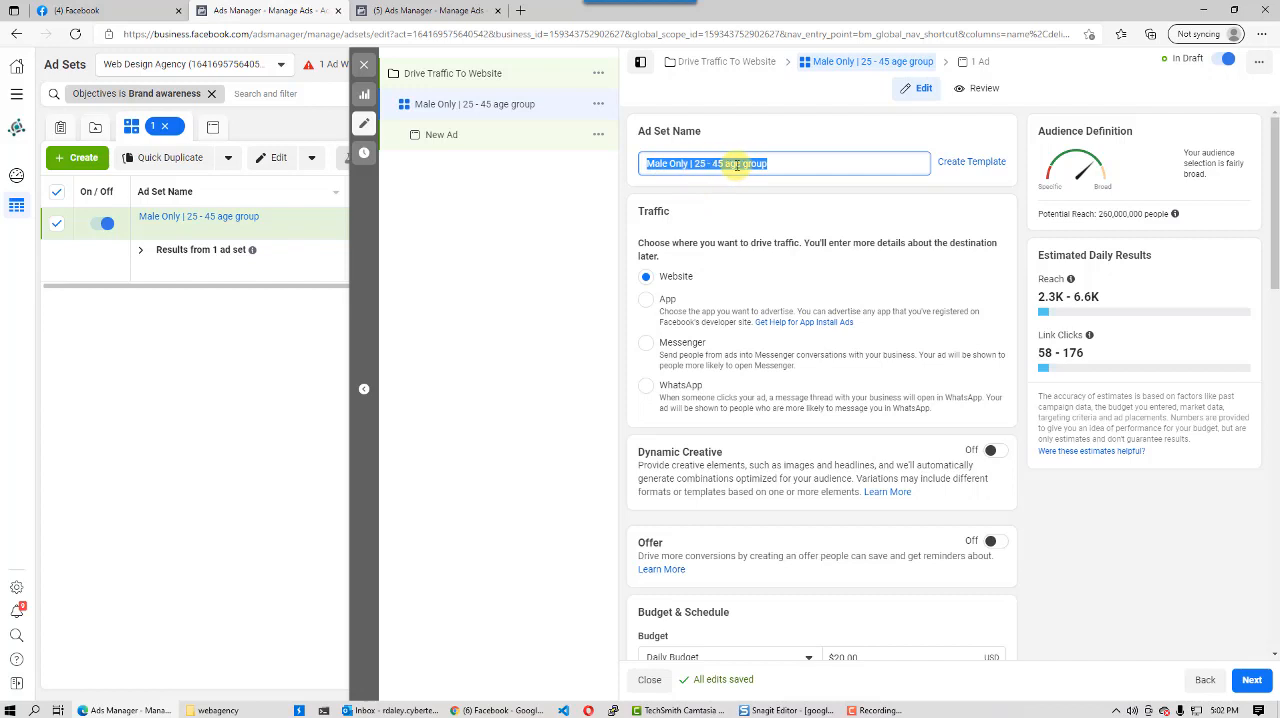
- Undo the renaming so the ad set is called "New Ad Set"
left_click_drag(791, 168, 514, 197)
key("End")
key("BackSpace")
key("BackSpace")
key("BackSpace")
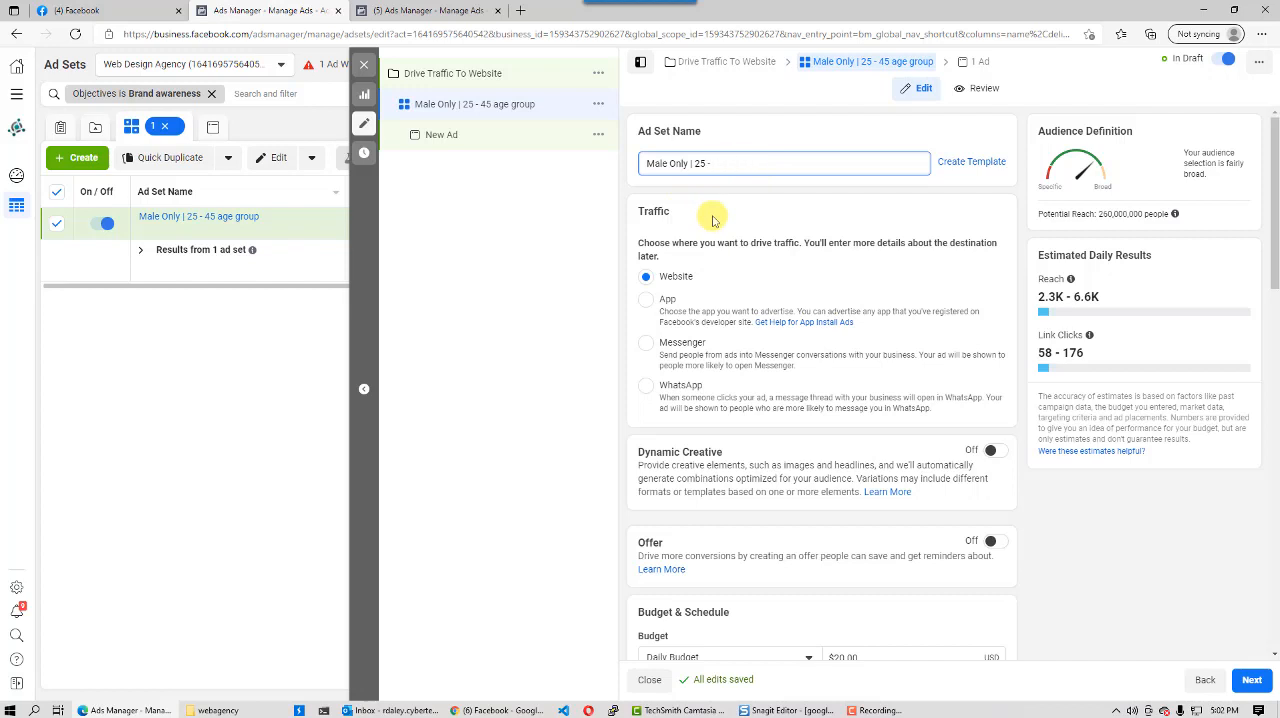
key("BackSpace")
key("BackSpace")
key("BackSpace")
key("BackSpace")
key("BackSpace")
key("BackSpace")
key("BackSpace")
key("BackSpace")
key("BackSpace")
key("BackSpace")
key("BackSpace")
key("BackSpace")
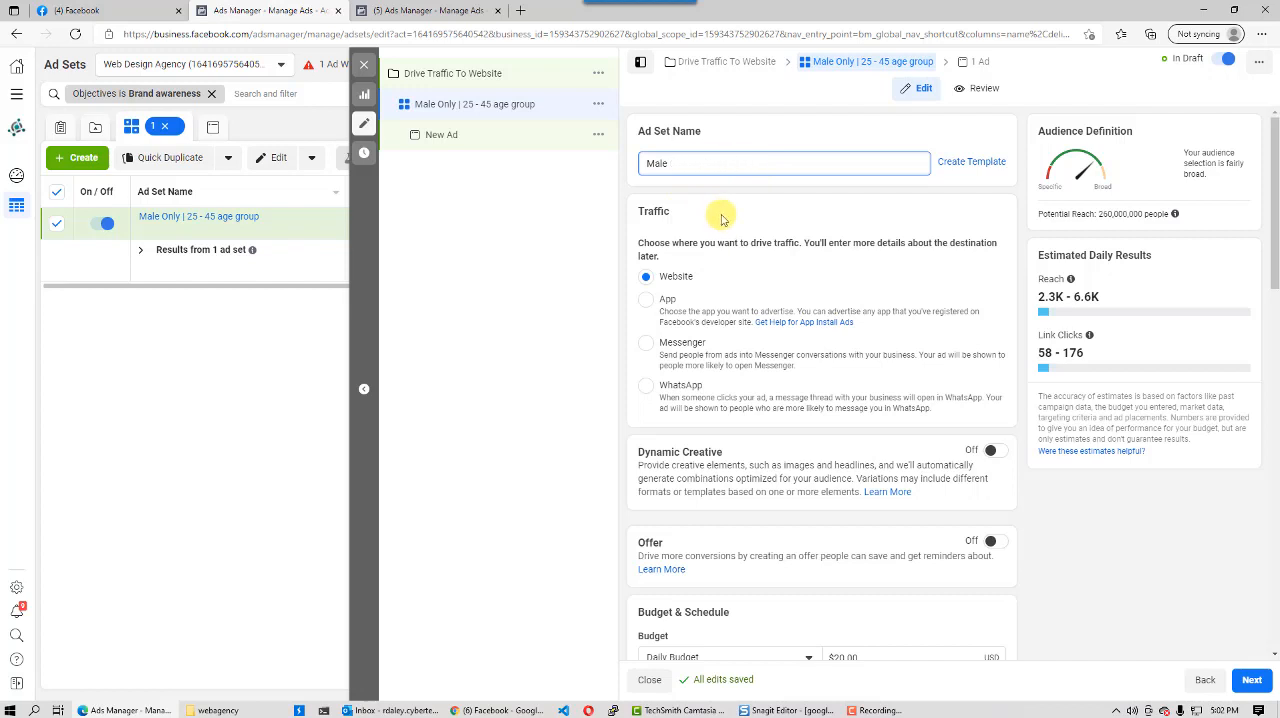
key("ctrl+z")
key("ctrl+z")
key("ctrl+z")
key("ctrl+z")
key("ctrl+z")
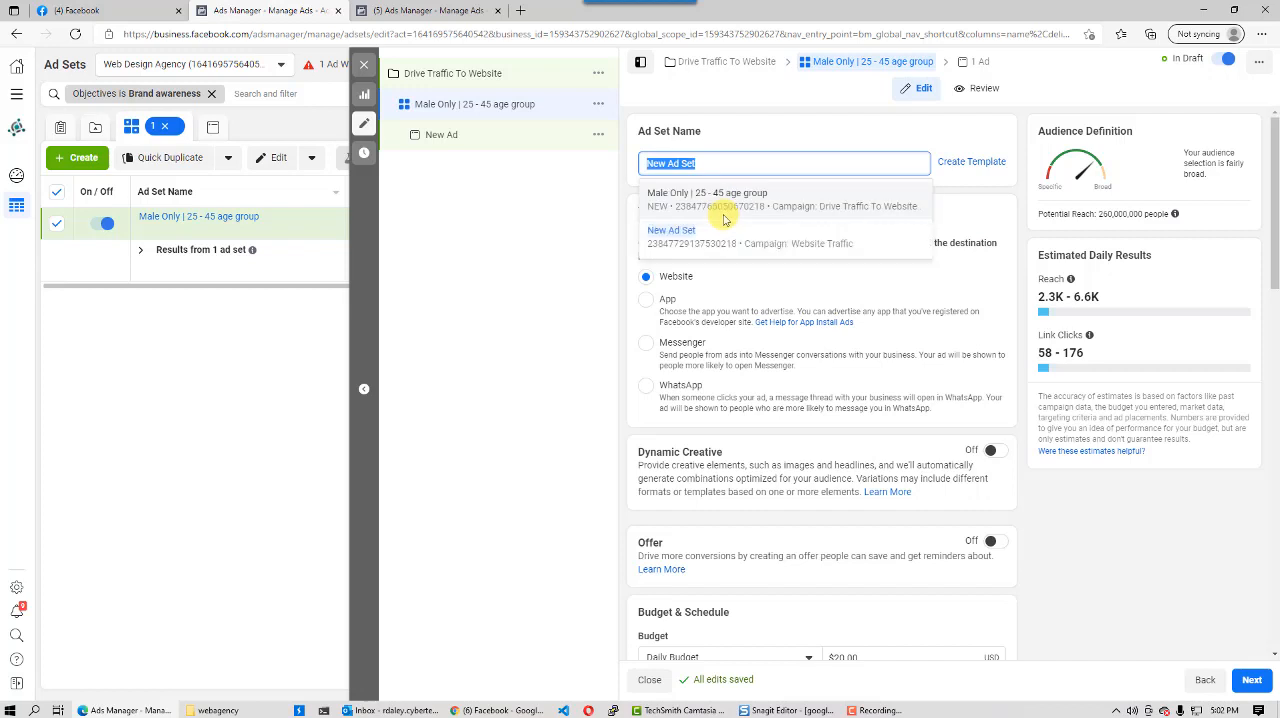
left_click(724, 162)
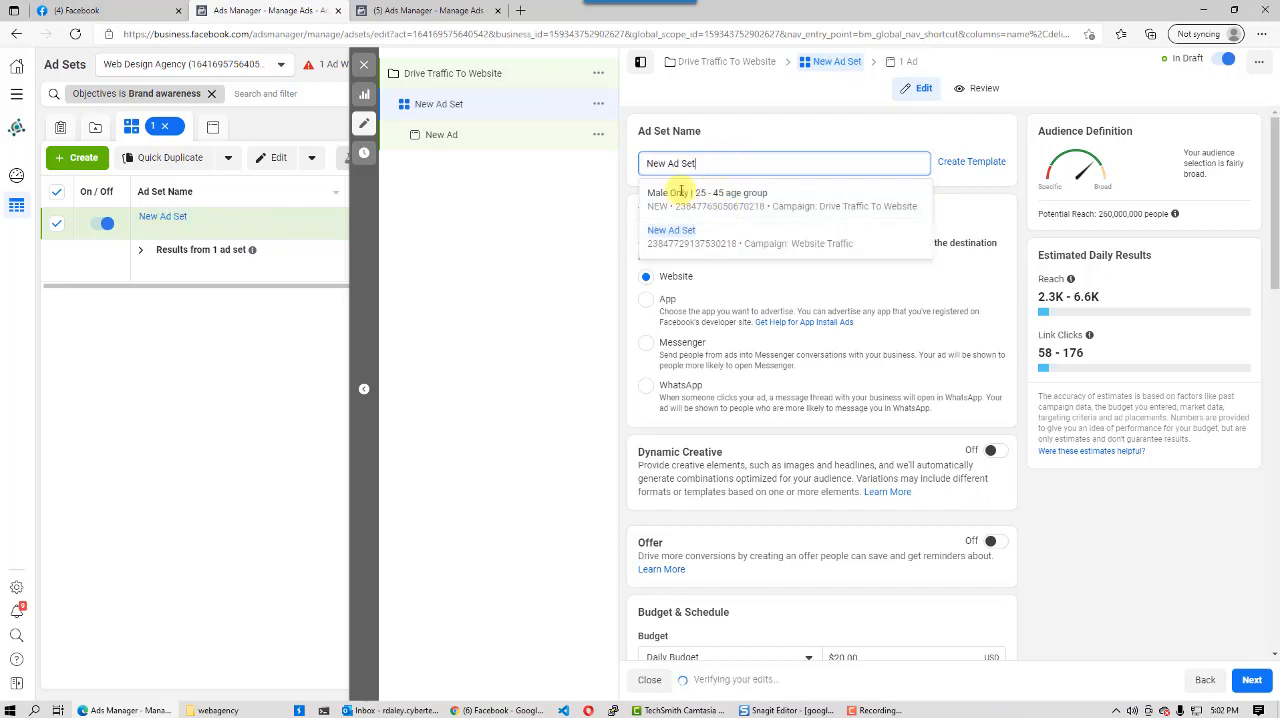
left_click(532, 248)
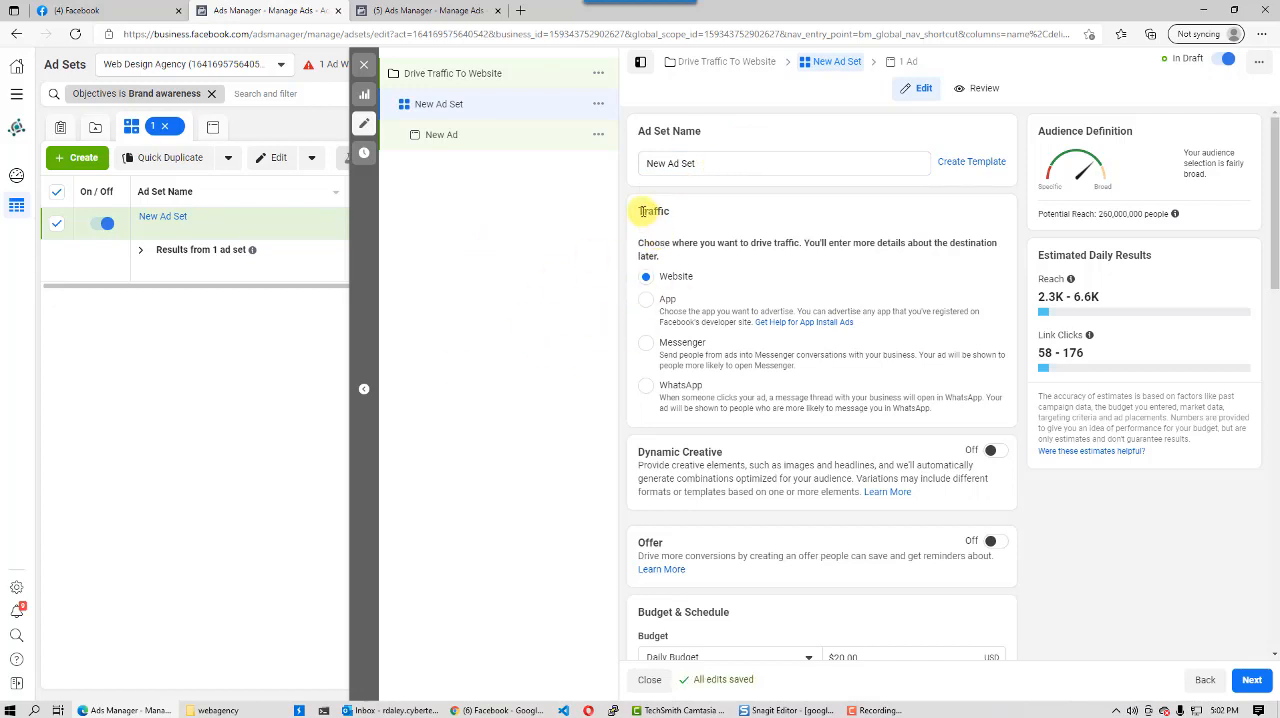
- Switch the ad set's budget type to Lifetime Budget
left_click_drag(641, 211, 686, 212)
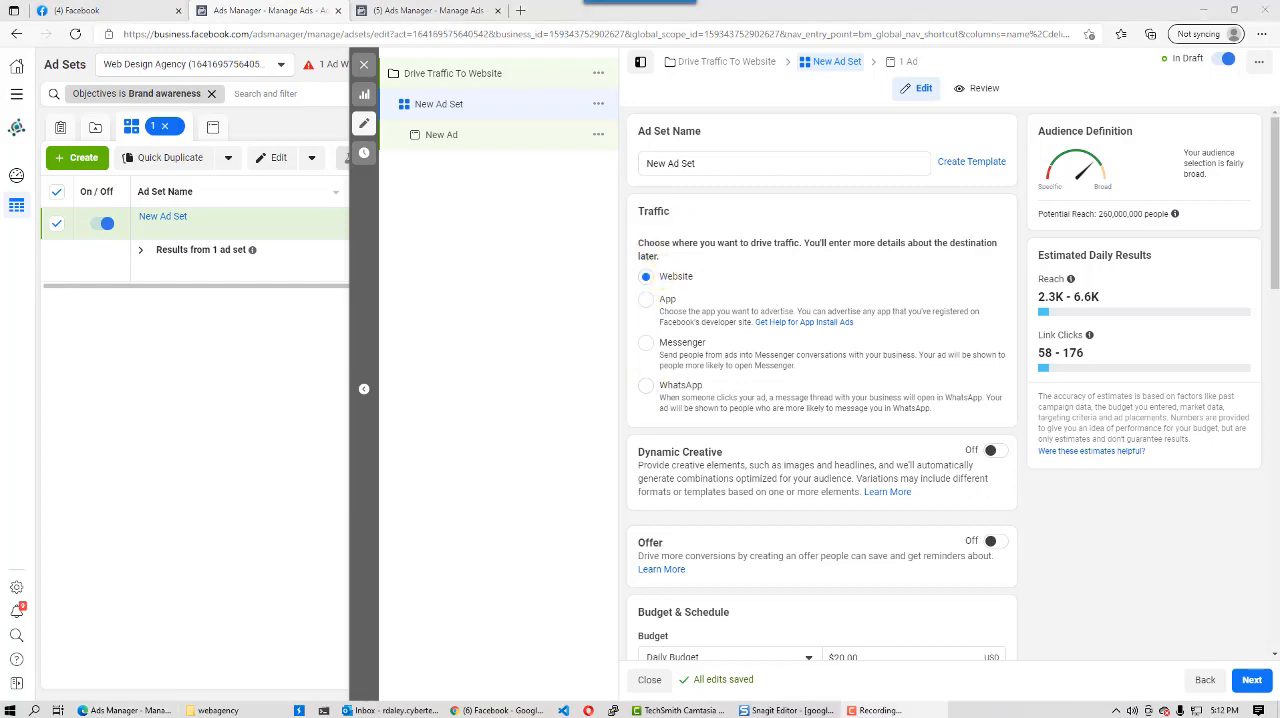
scroll(707, 394, "down", 2)
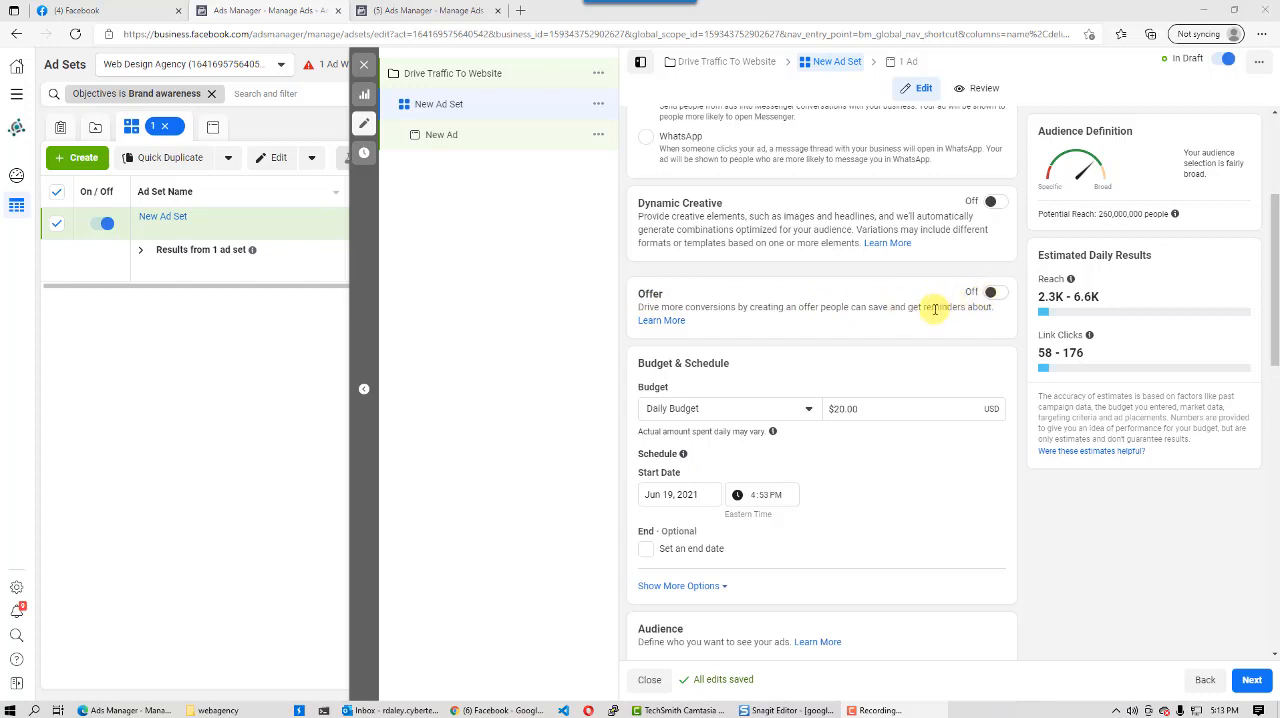
scroll(728, 391, "down", 1)
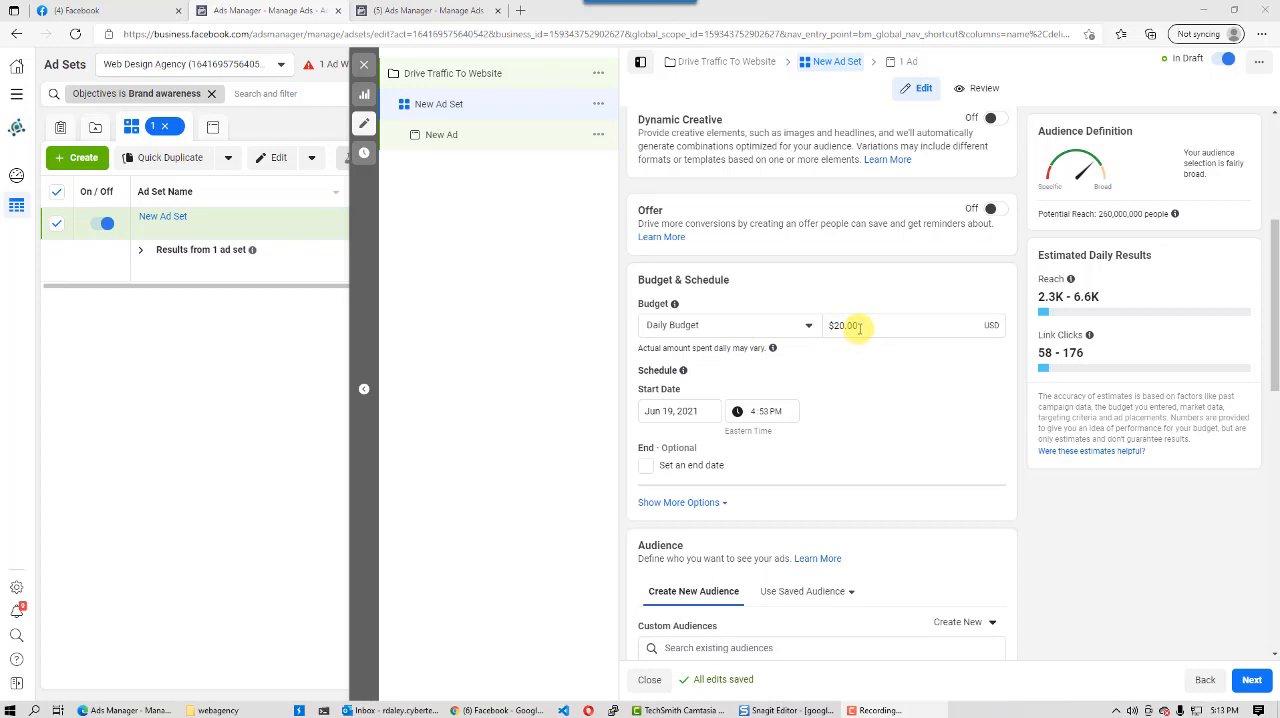
left_click(808, 327)
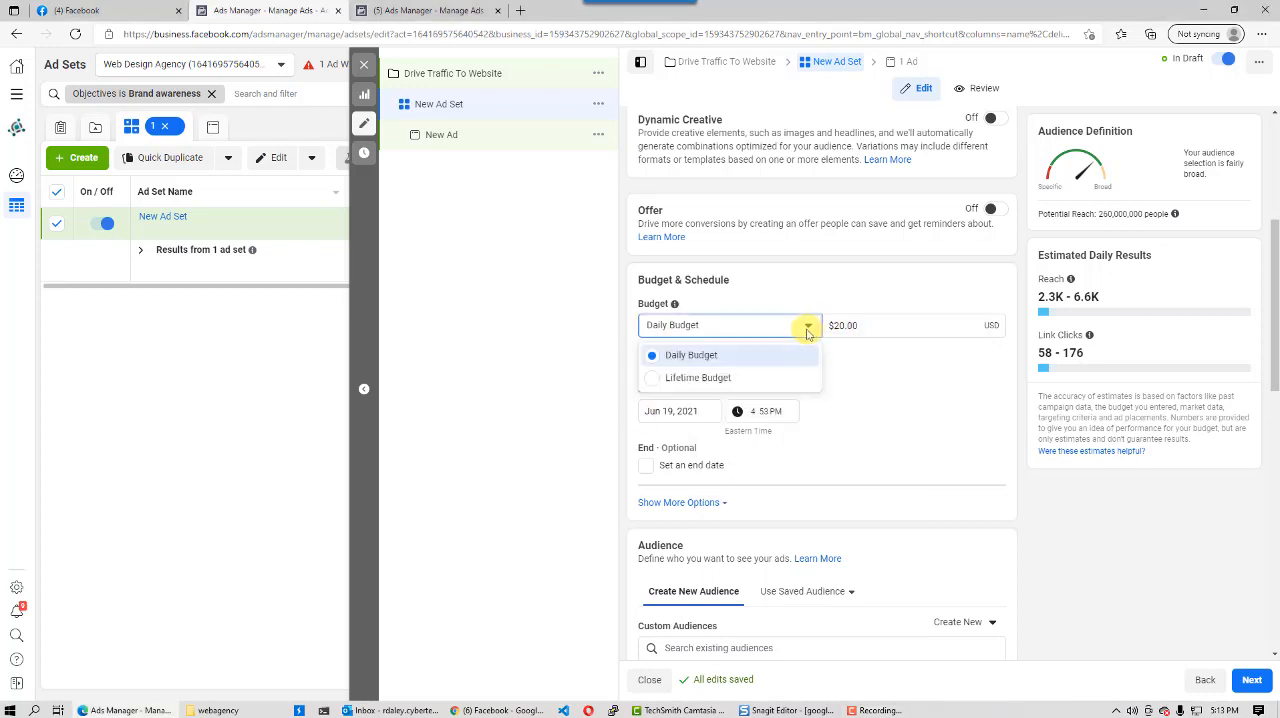
left_click(696, 381)
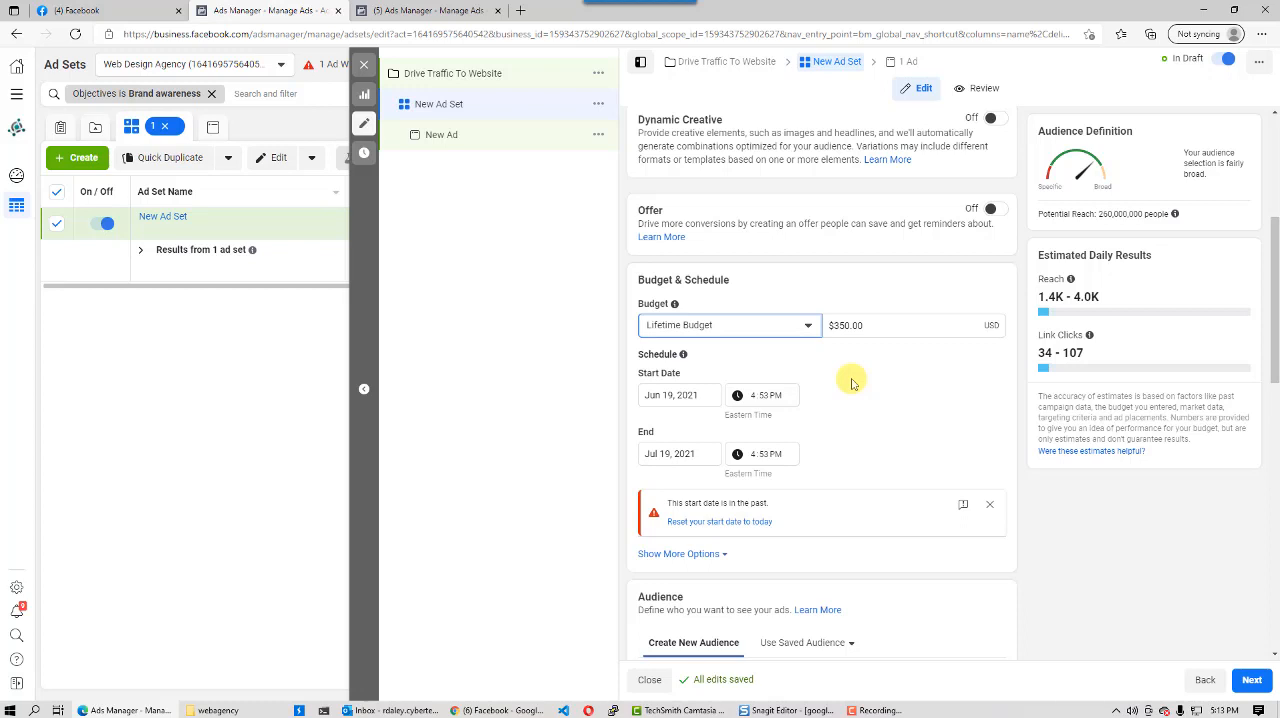
- Schedule the ad set to start on June 21, 2021 and end on July 31, 2021
left_click(668, 395)
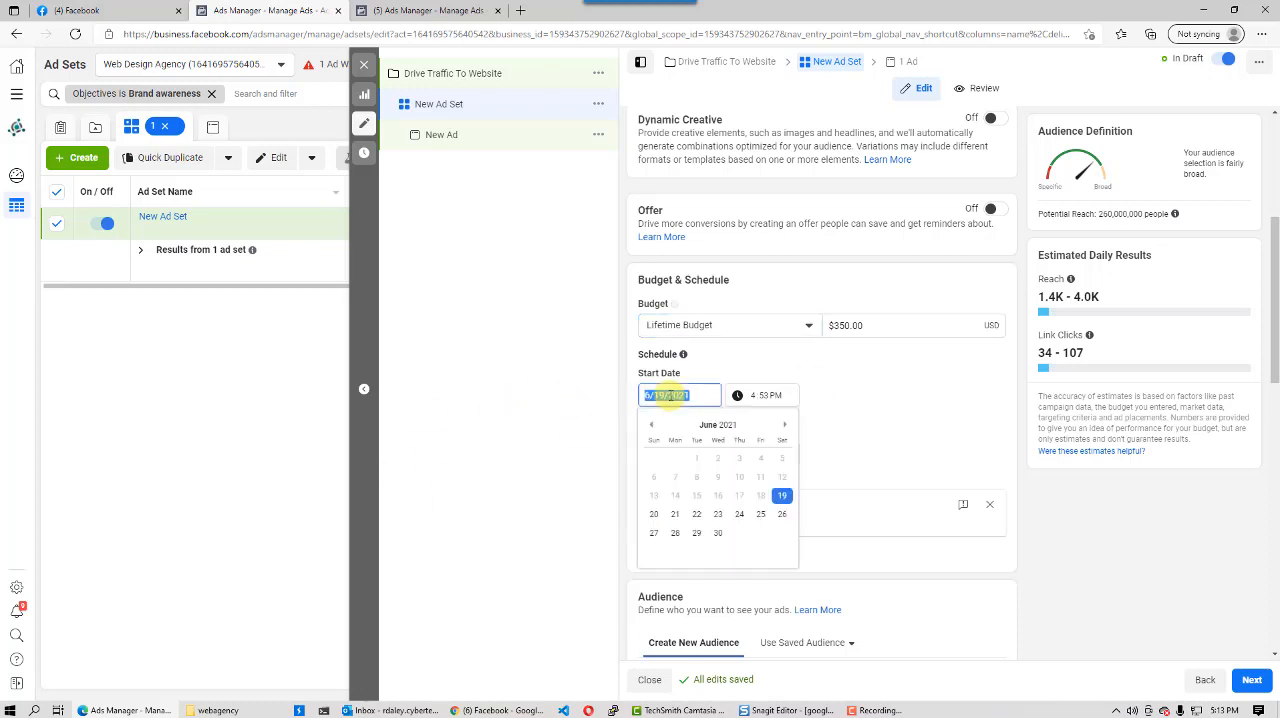
left_click(675, 514)
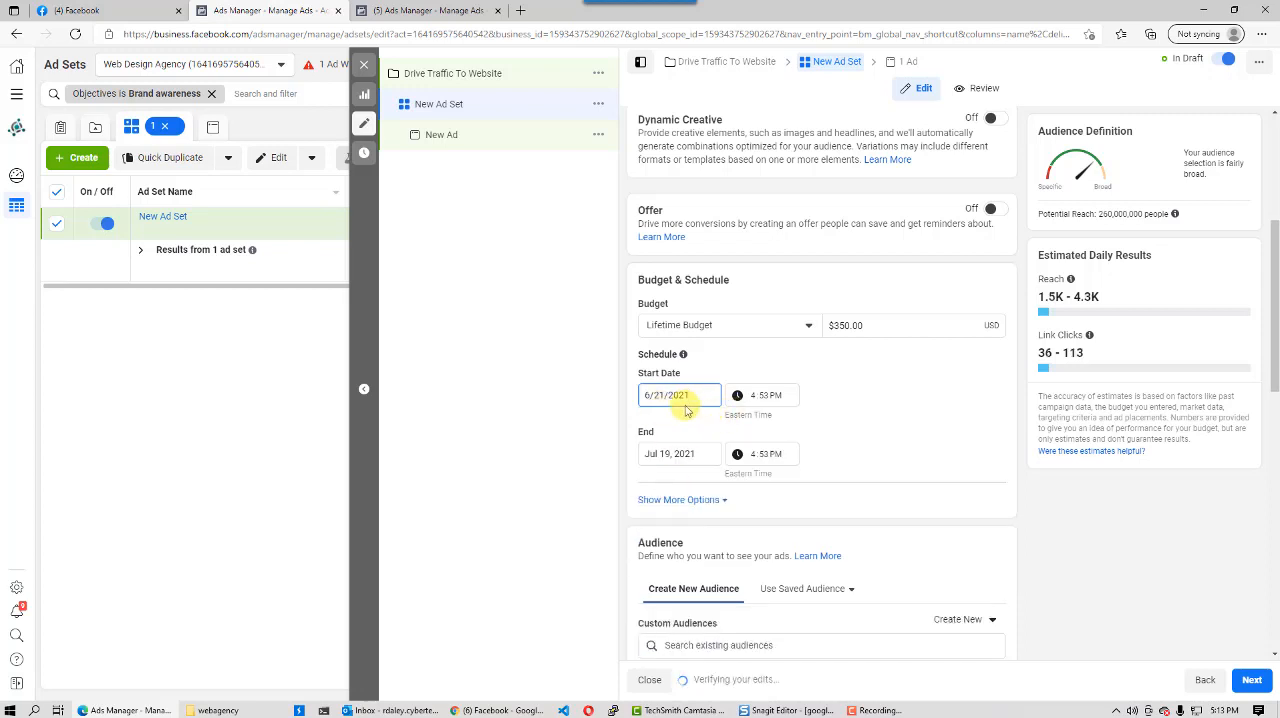
left_click(687, 455)
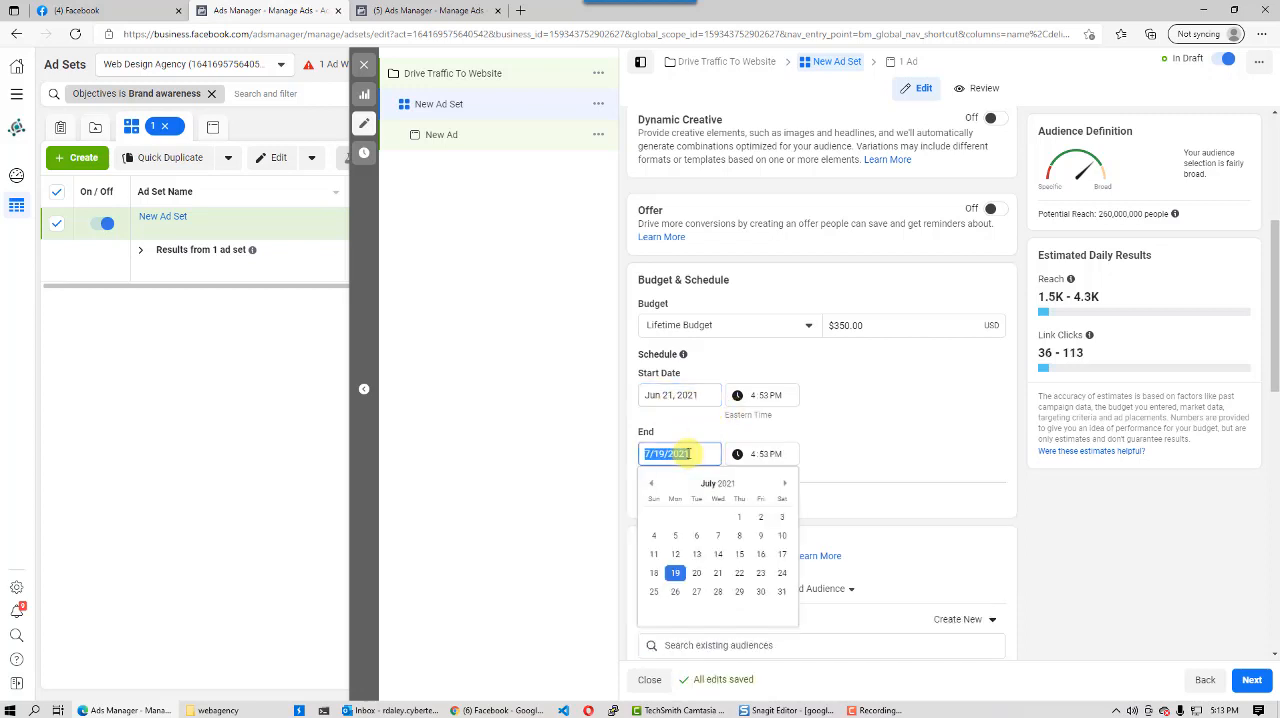
left_click(782, 594)
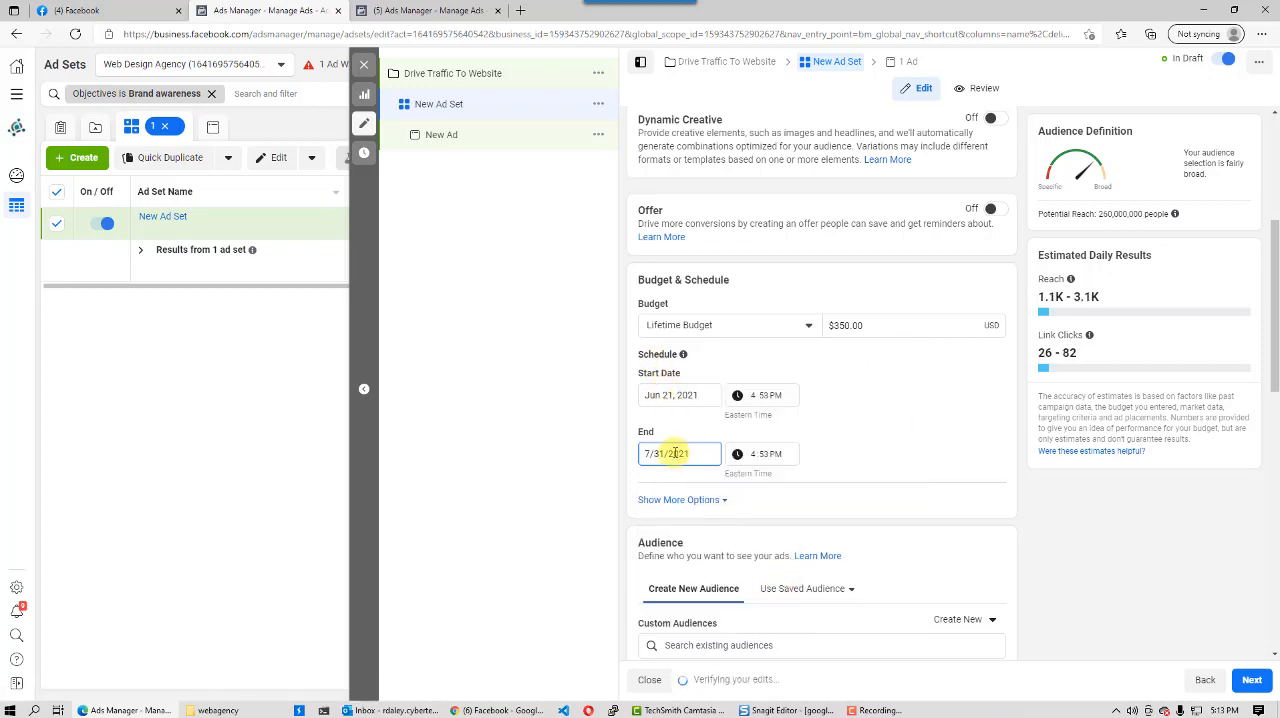
- Change the budget to a Daily Budget of $5.00 and remove the end date from the schedule
left_click(862, 326)
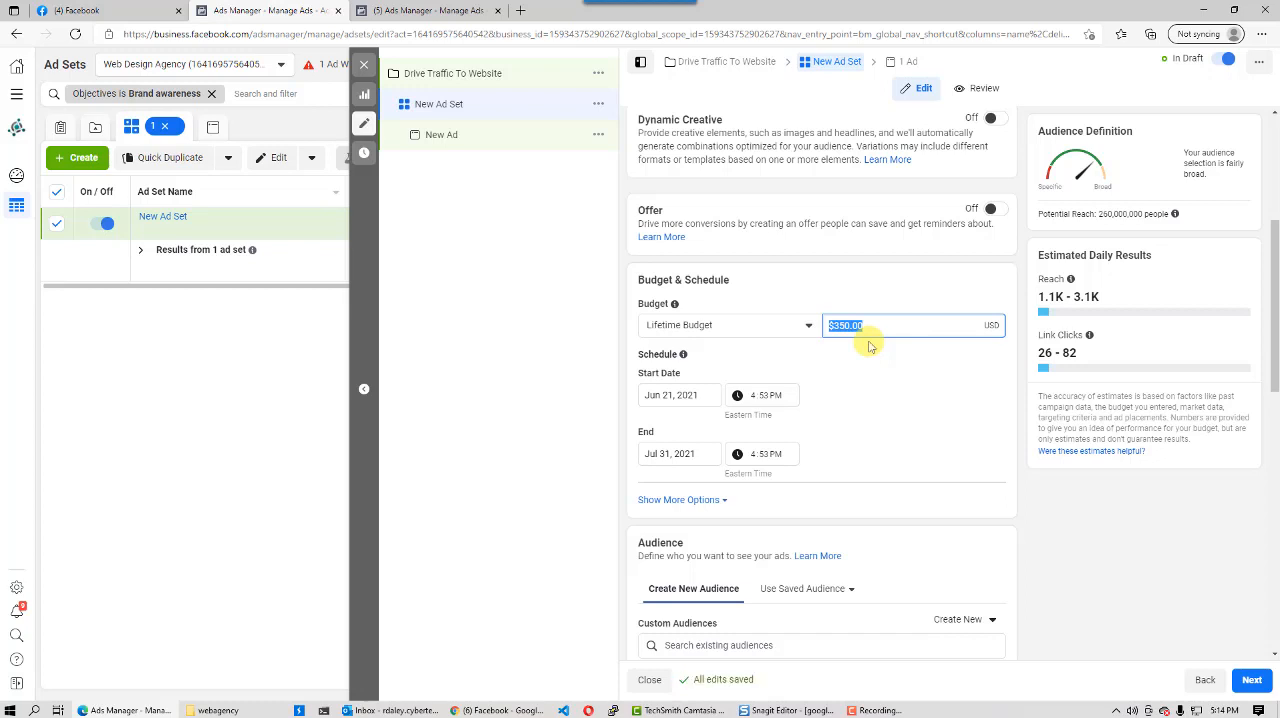
left_click(874, 320)
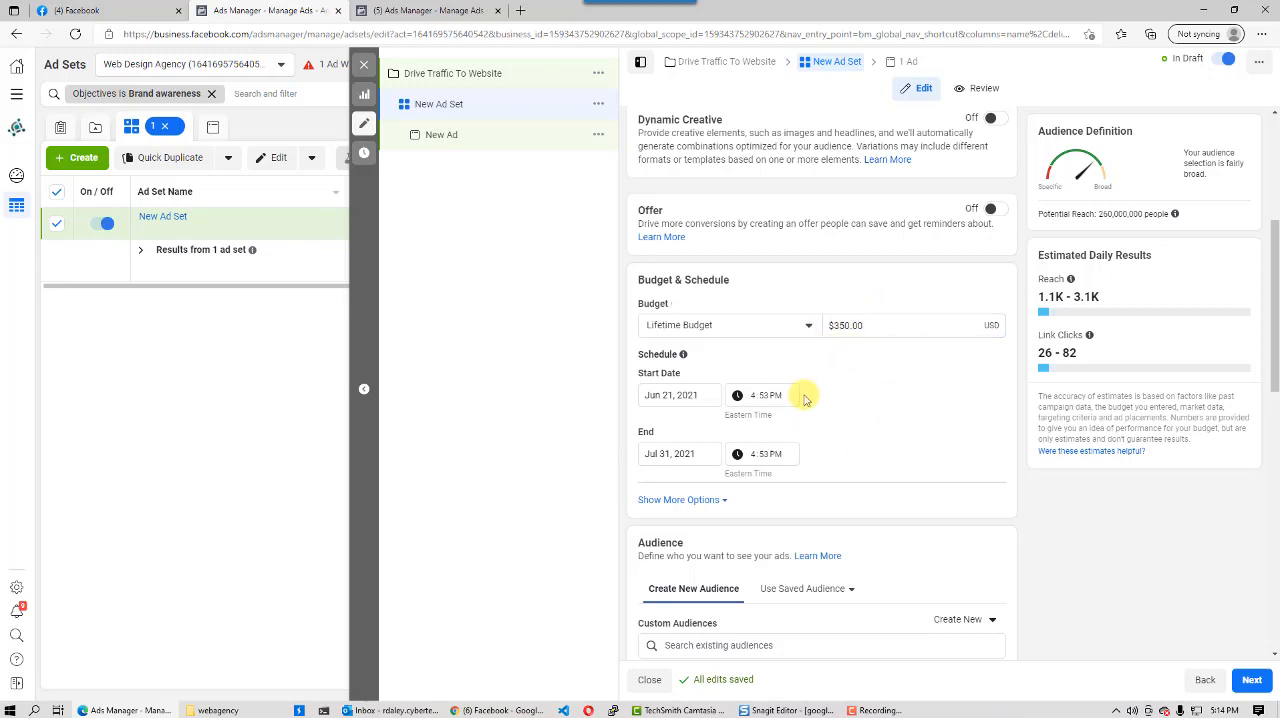
left_click(808, 325)
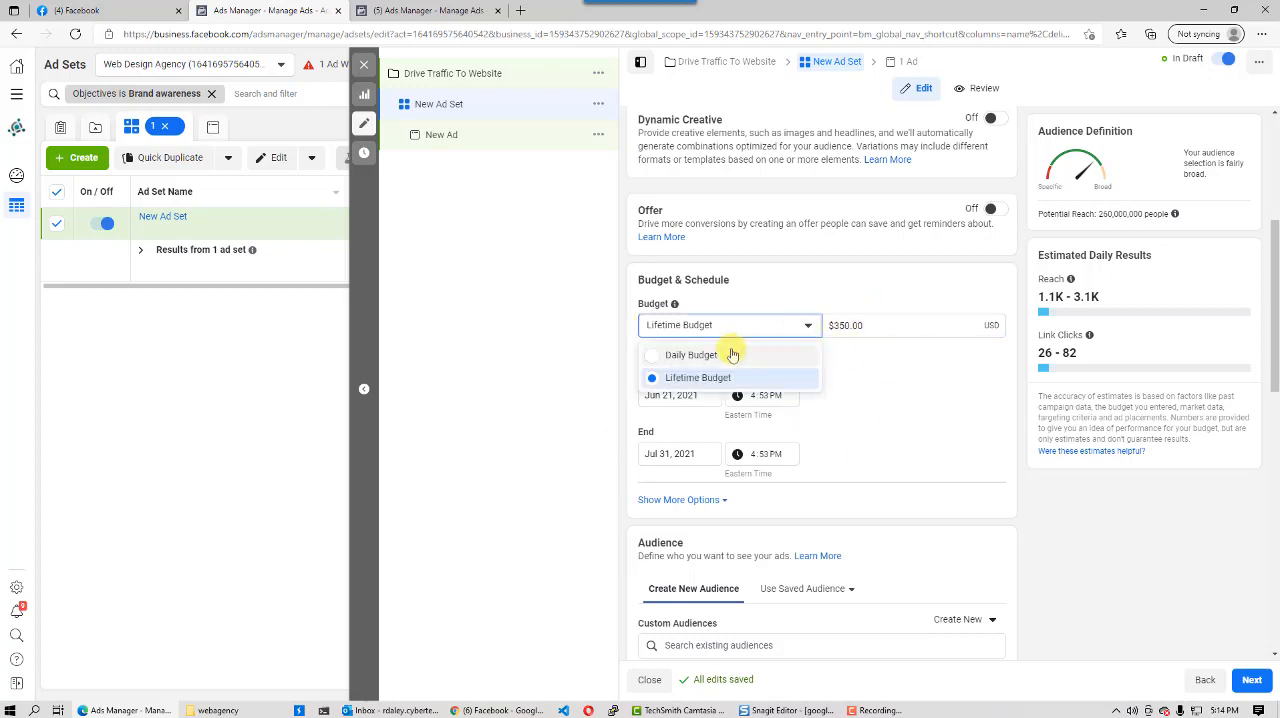
left_click(676, 356)
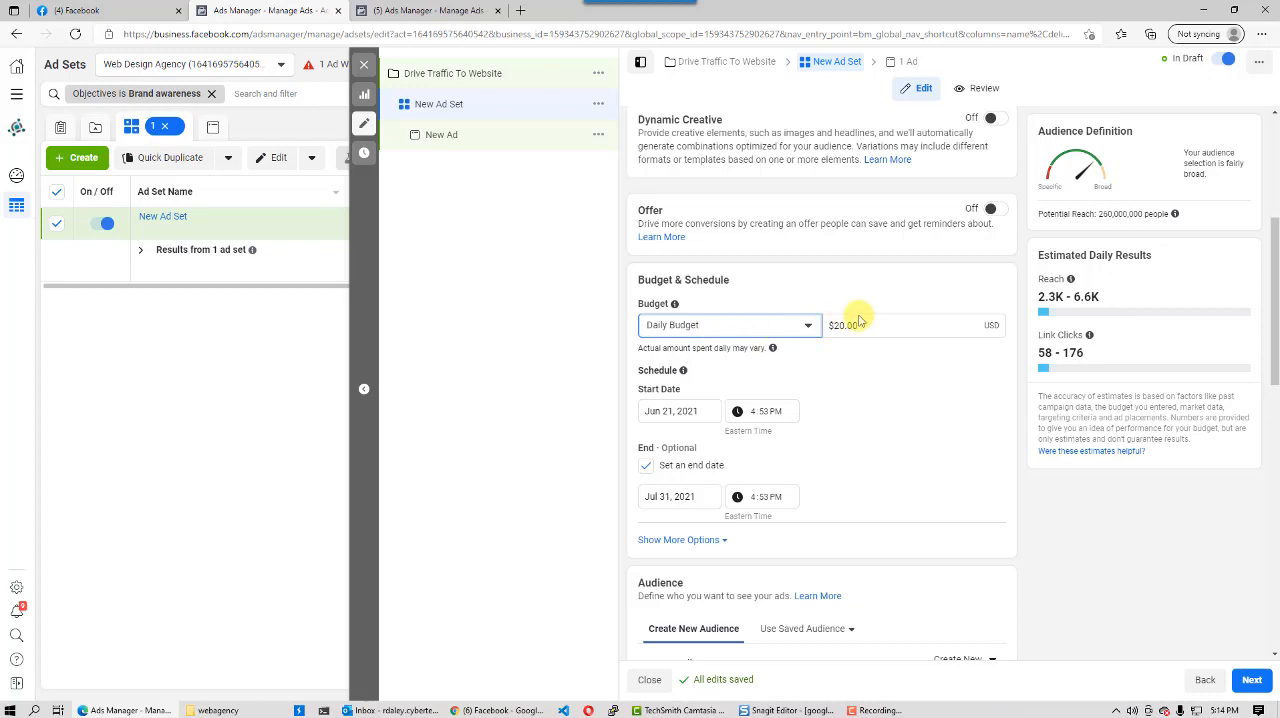
left_click_drag(872, 325, 792, 331)
type("5")
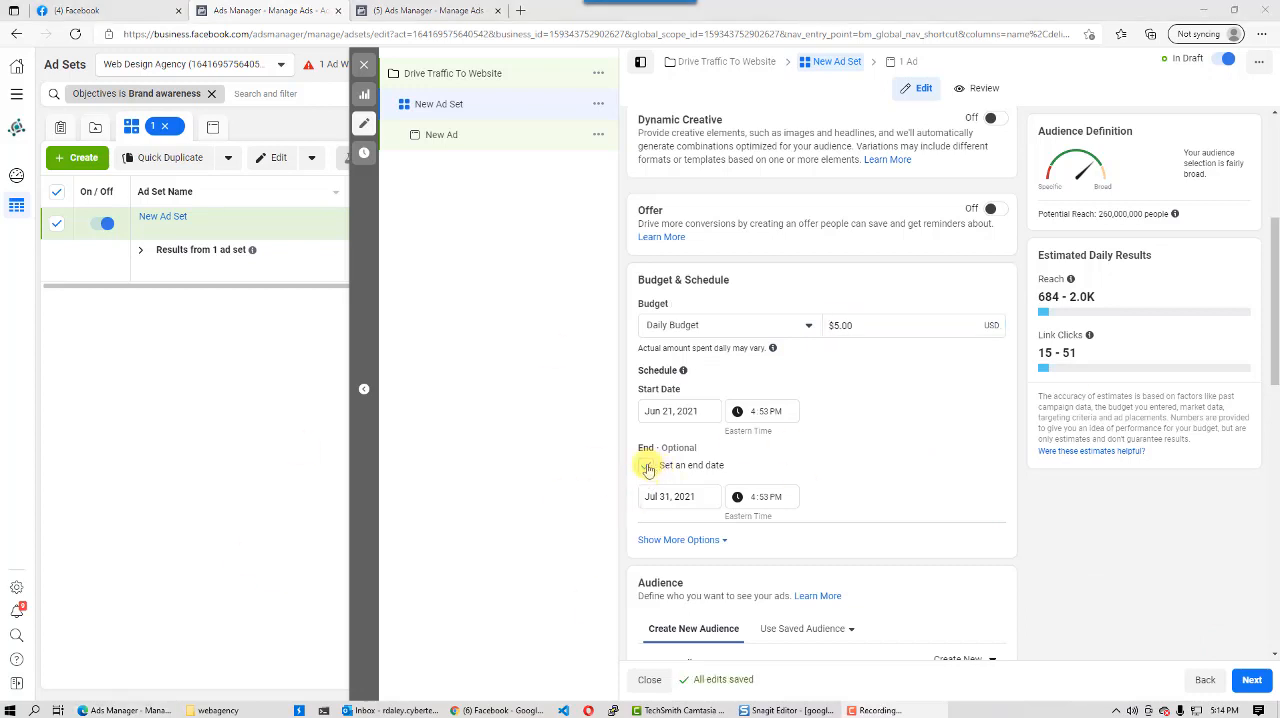
left_click(648, 469)
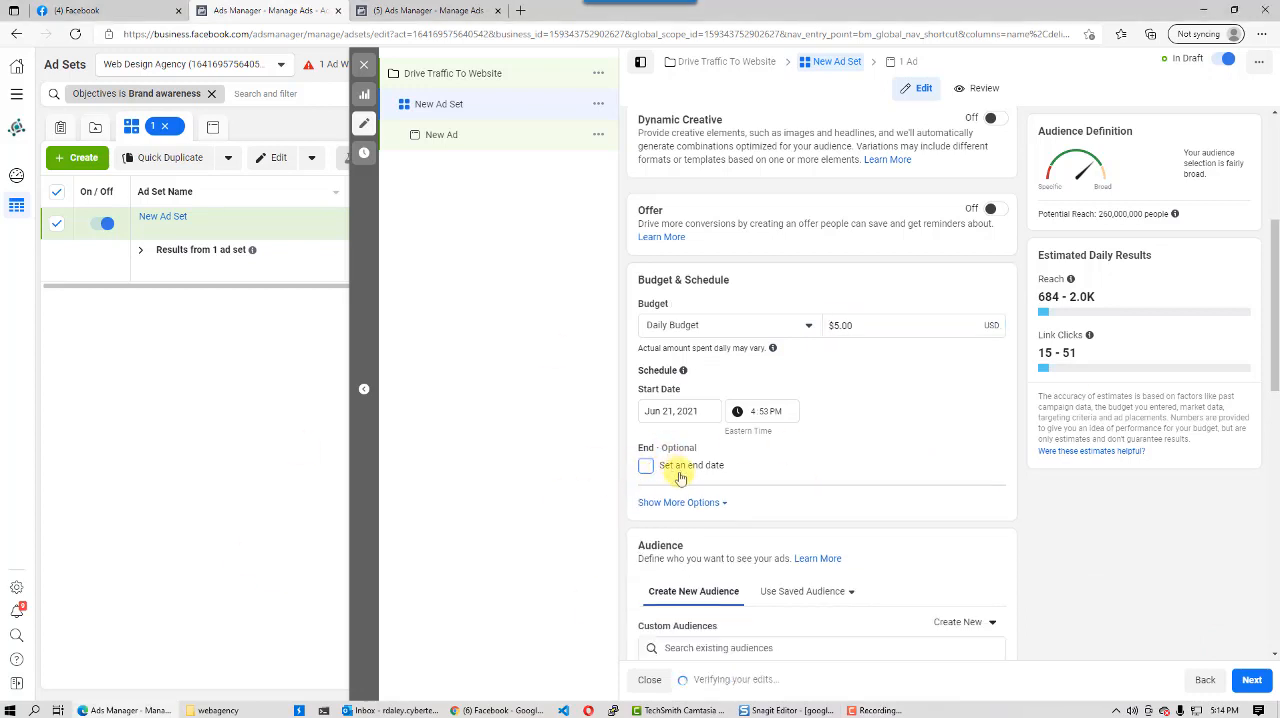
- Examine the audience section's saved and custom audience choices and the audience's potential reach
scroll(768, 478, "down", 3)
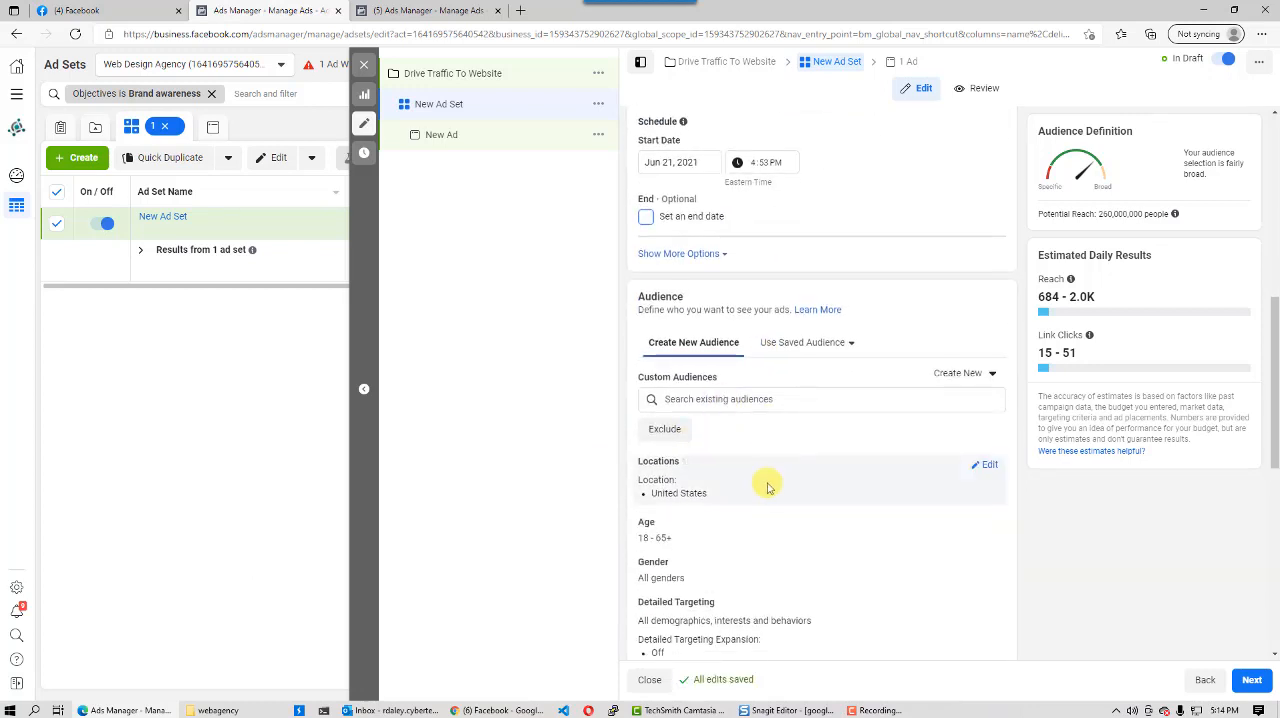
scroll(745, 398, "down", 1)
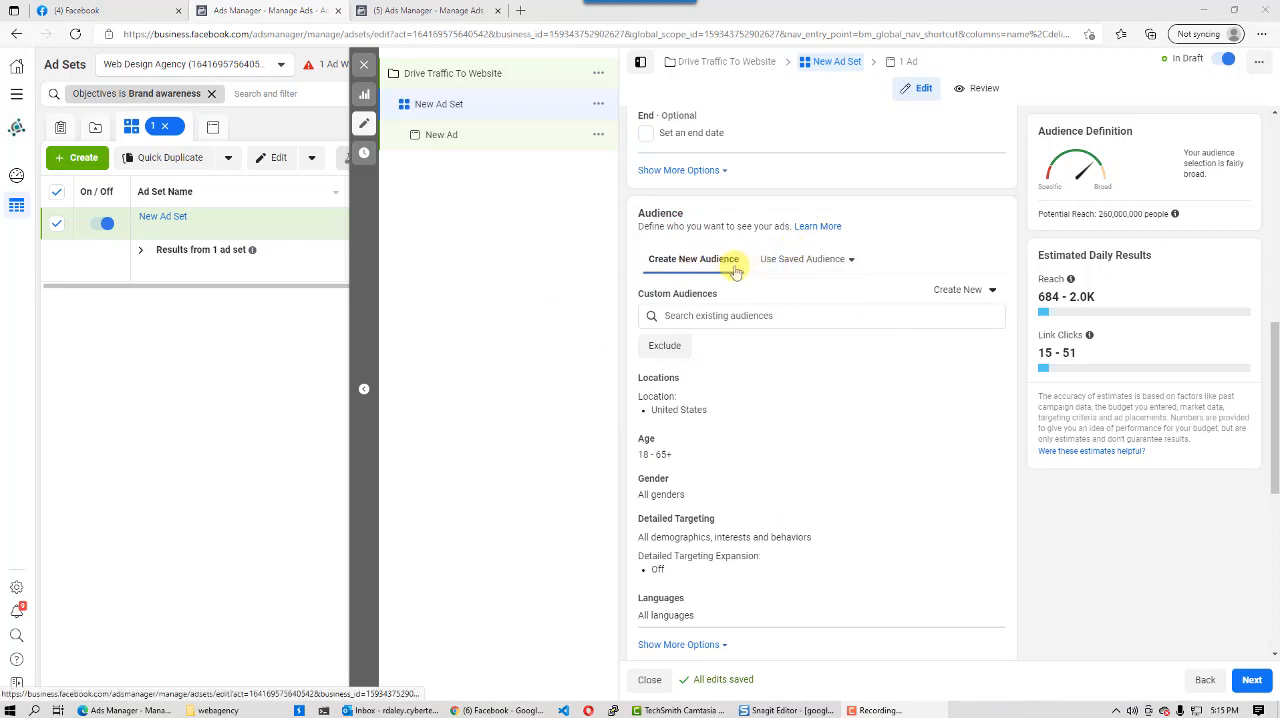
left_click(806, 259)
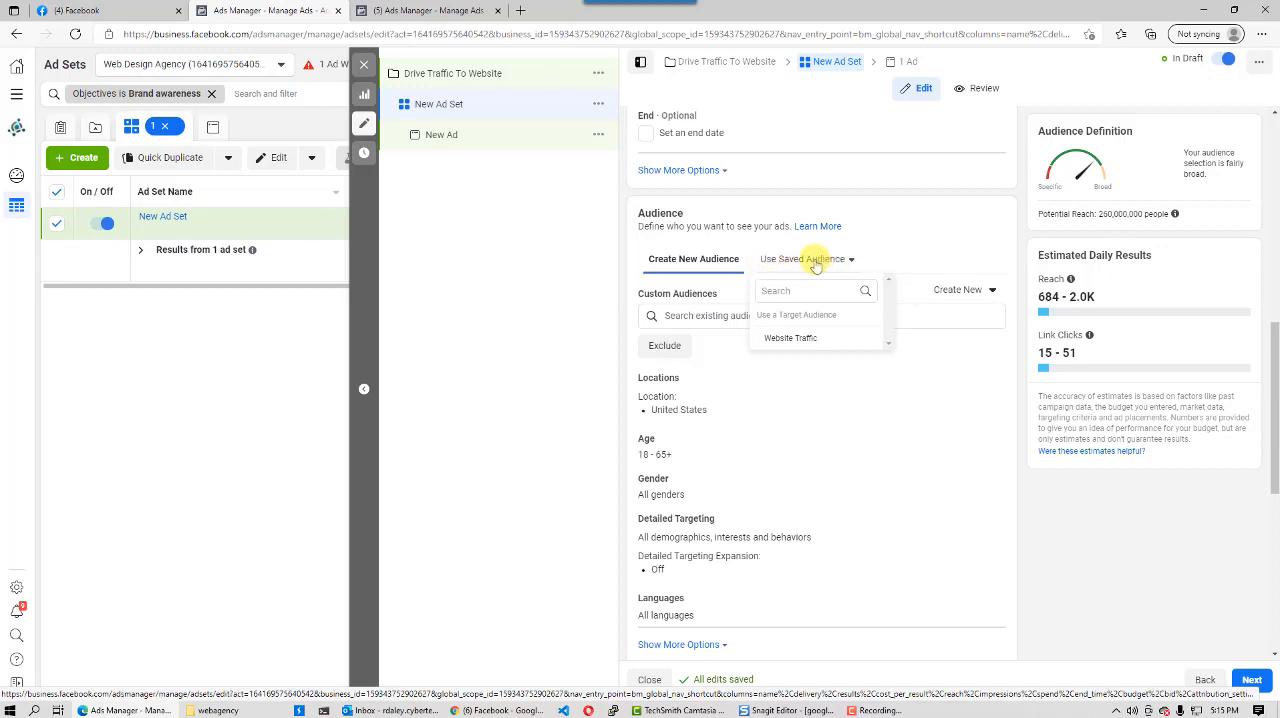
left_click(679, 262)
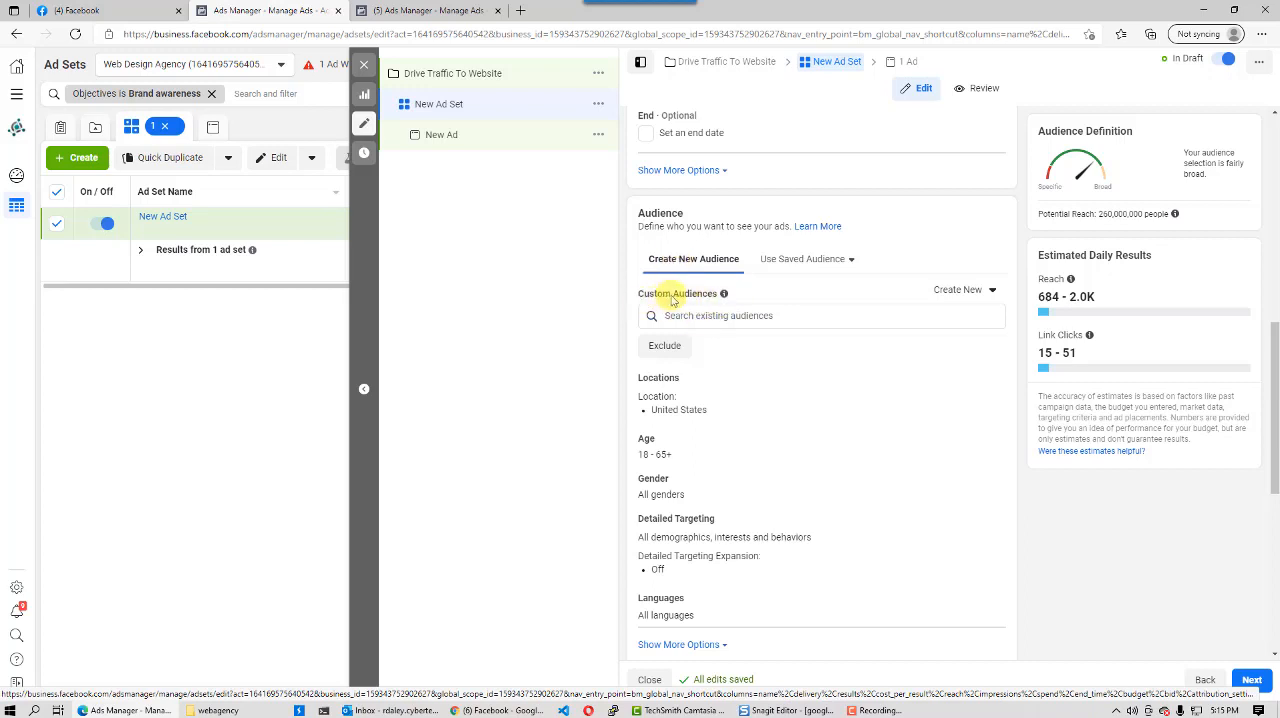
left_click(700, 317)
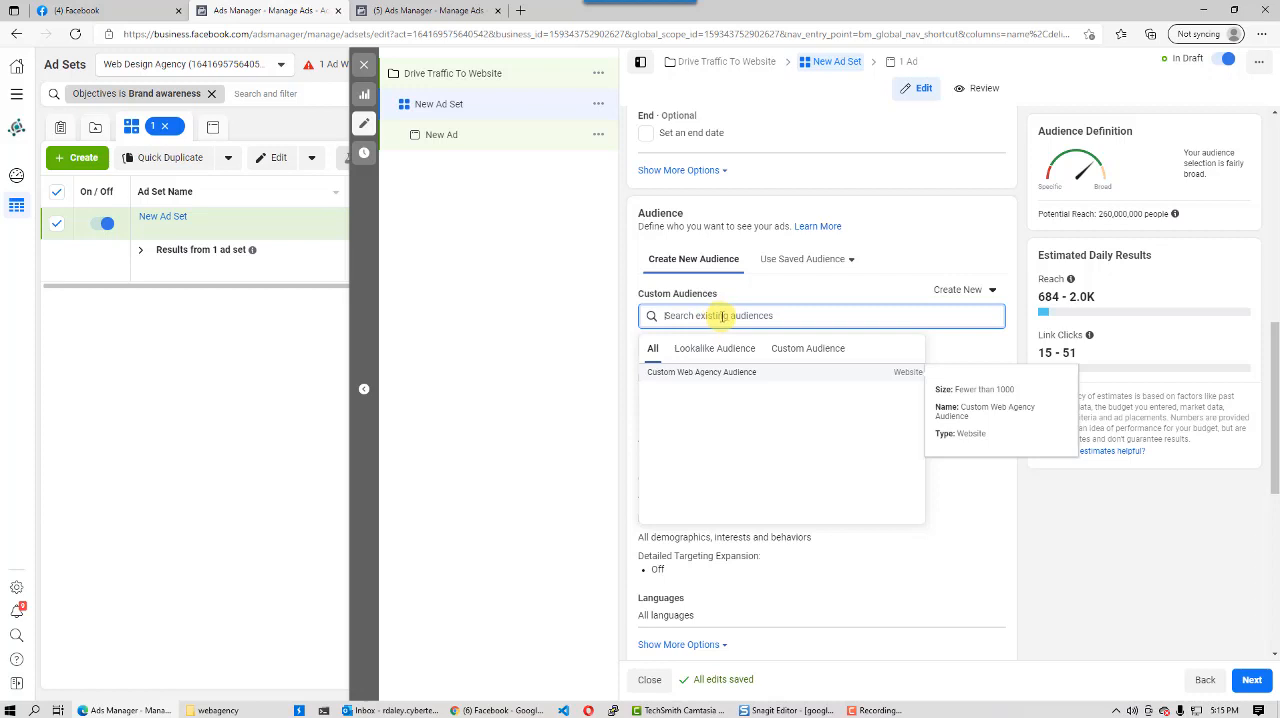
left_click(718, 297)
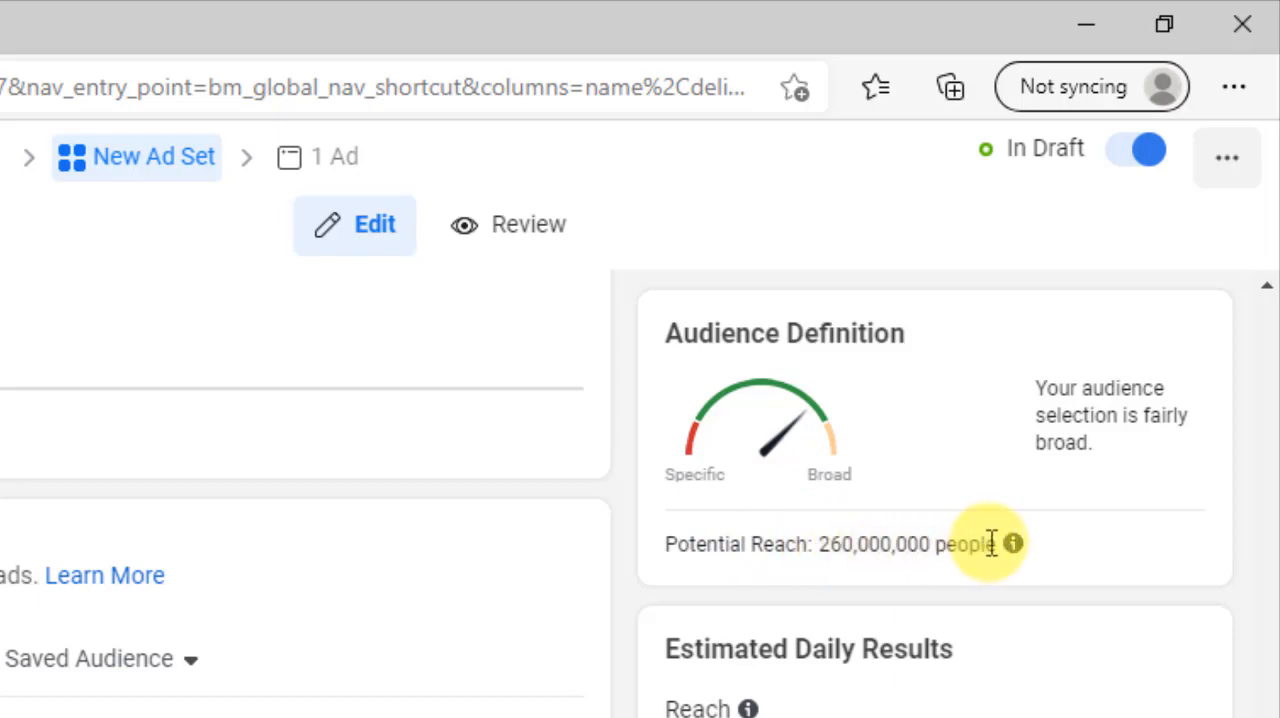
left_click_drag(1008, 545, 1063, 552)
left_click(1060, 558)
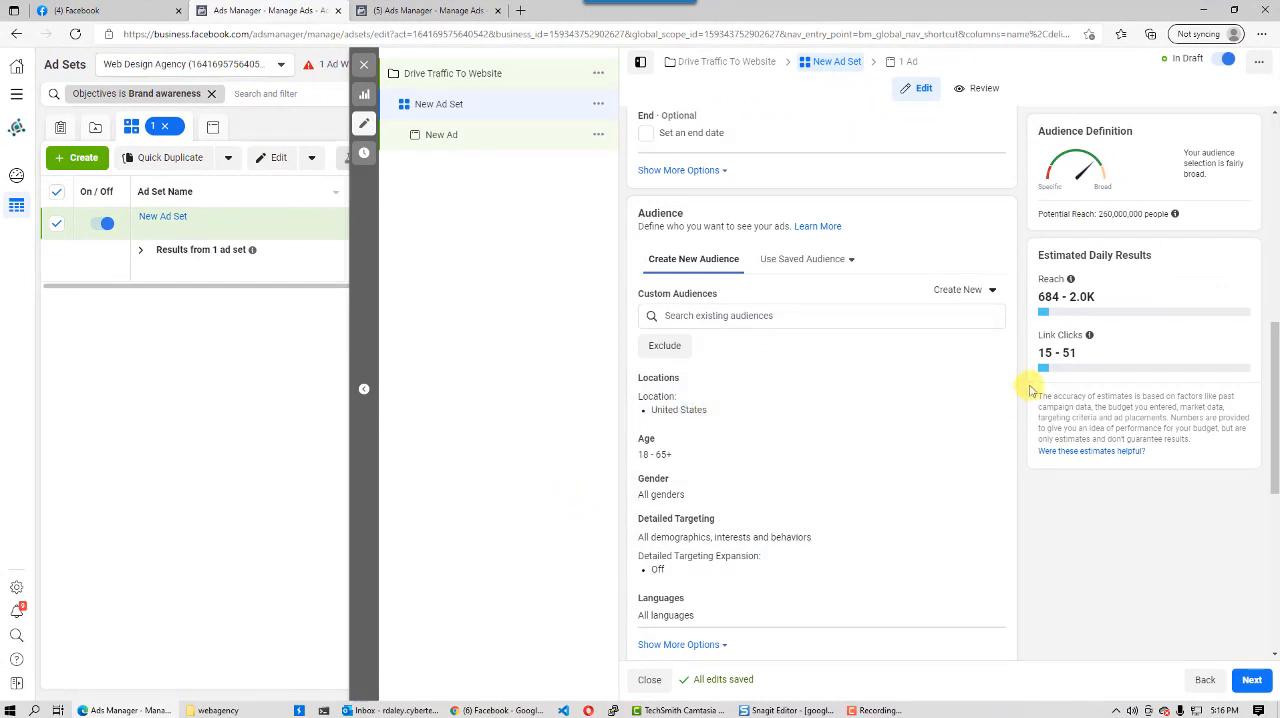
- Edit the audience's location targeting to reach only "People living in this location"
left_click(988, 384)
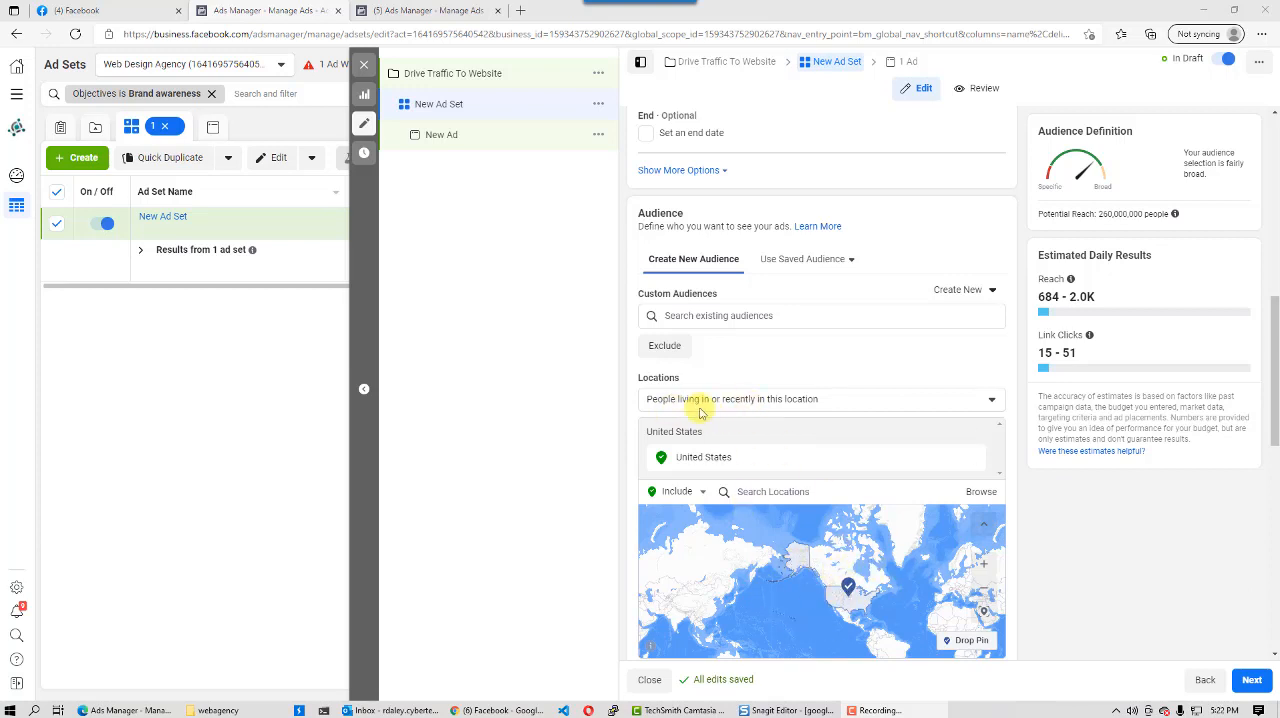
left_click(990, 400)
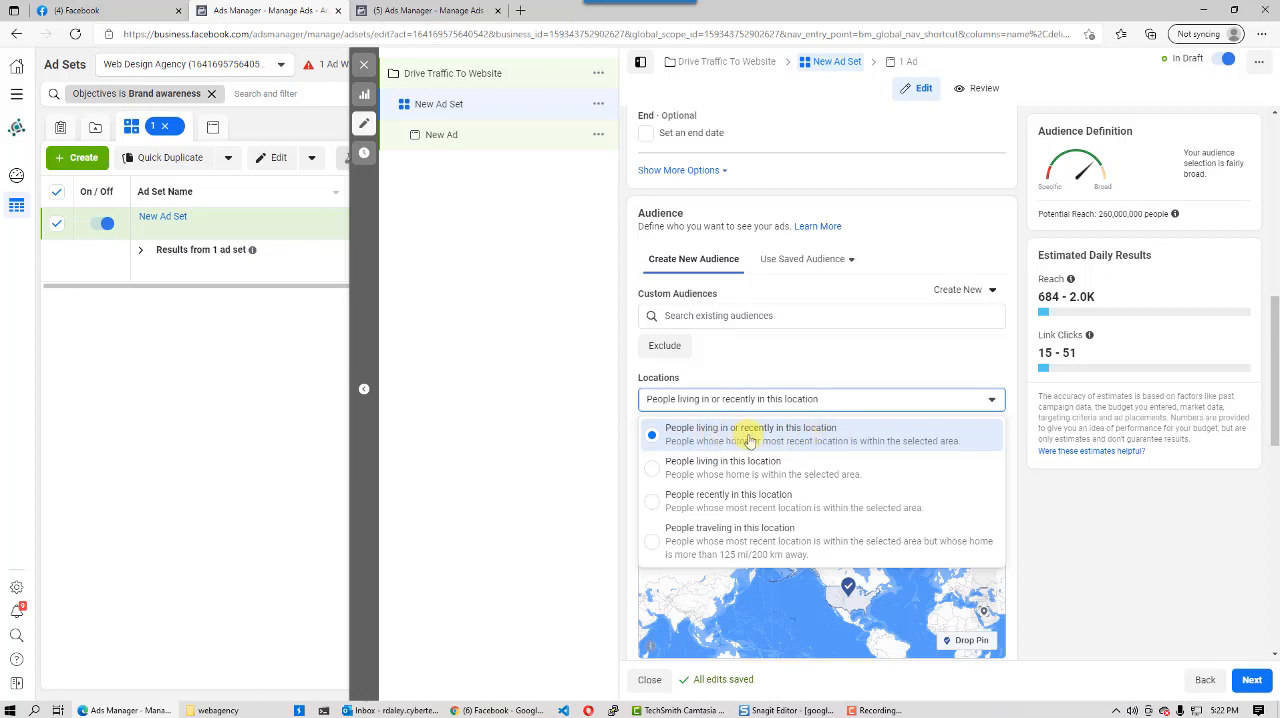
left_click(653, 472)
left_click(795, 401)
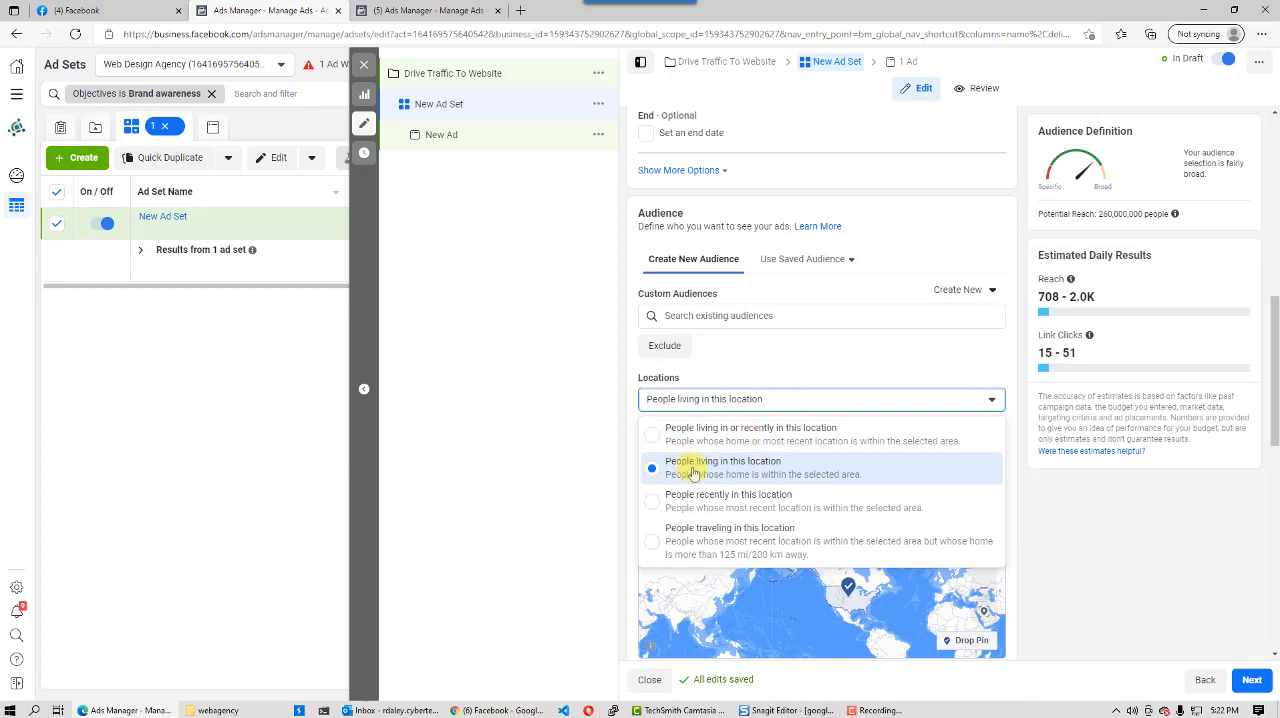
left_click(752, 475)
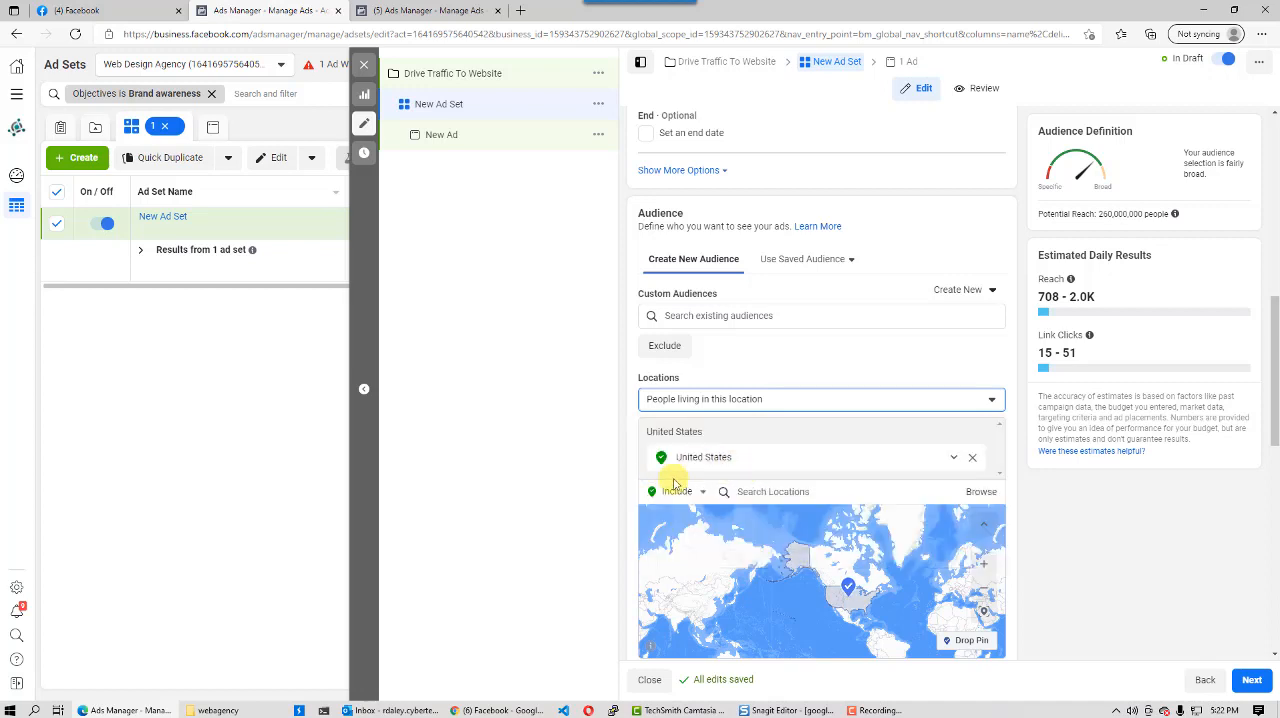
- Replace the United States location with Fort Lauderdale, Florida, and narrow its targeting radius to 10 mi
left_click(770, 491)
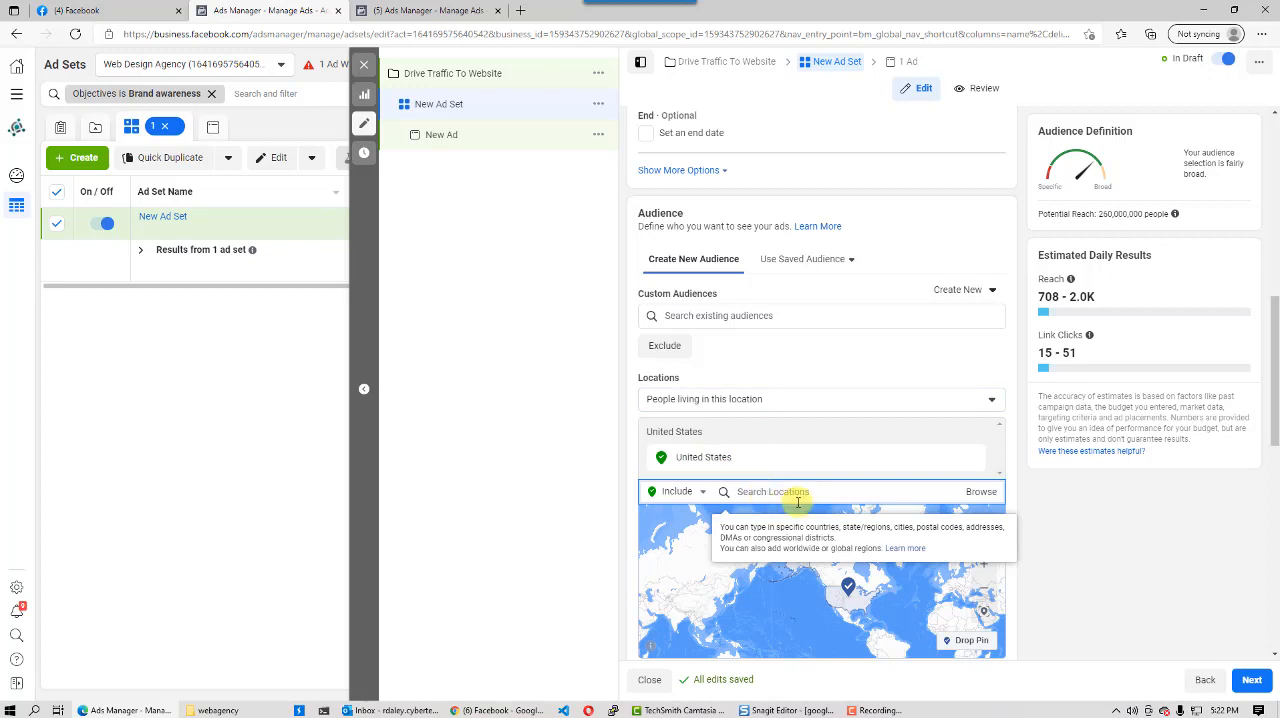
type("fort lauder")
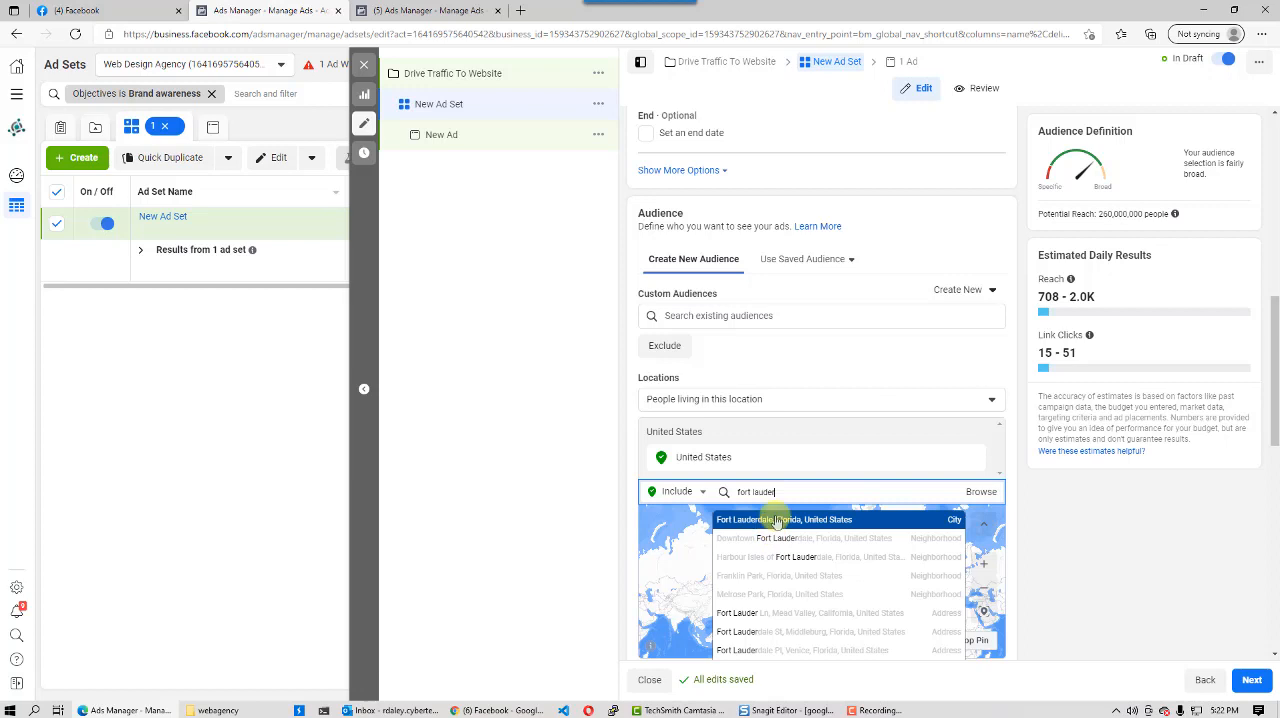
left_click(773, 522)
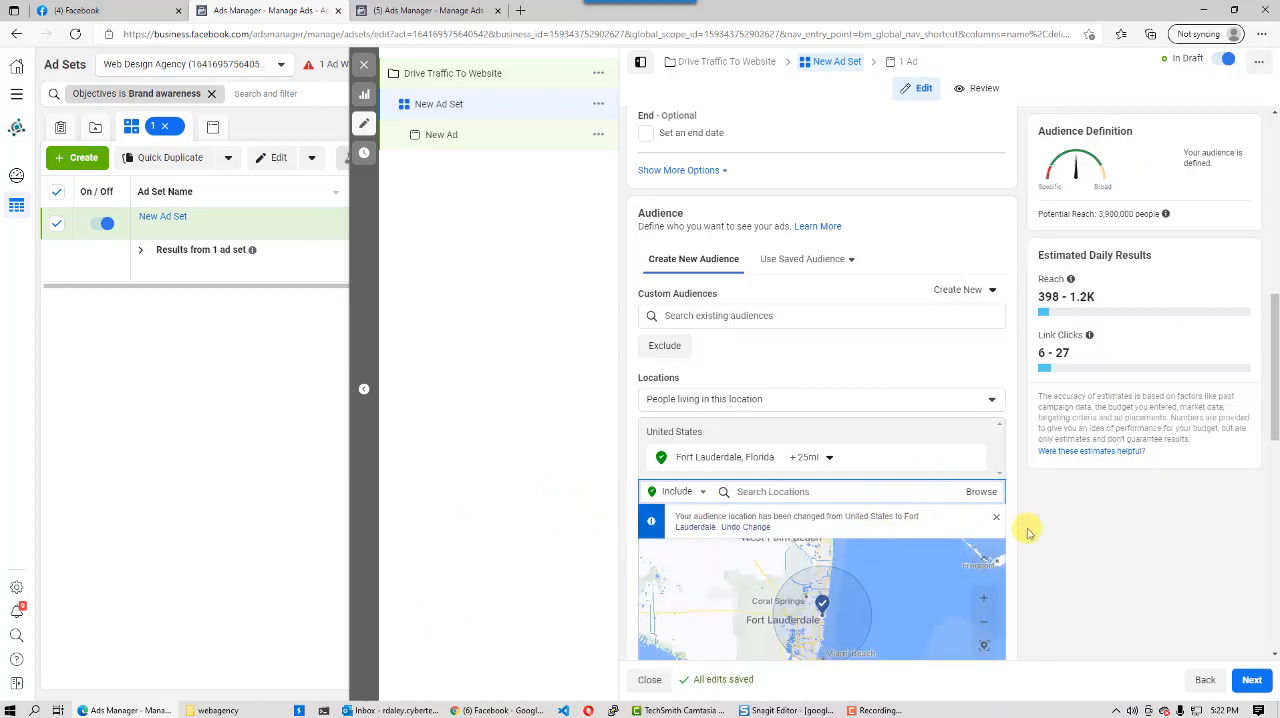
left_click_drag(1123, 544, 1128, 542)
scroll(1277, 360, "down", 3)
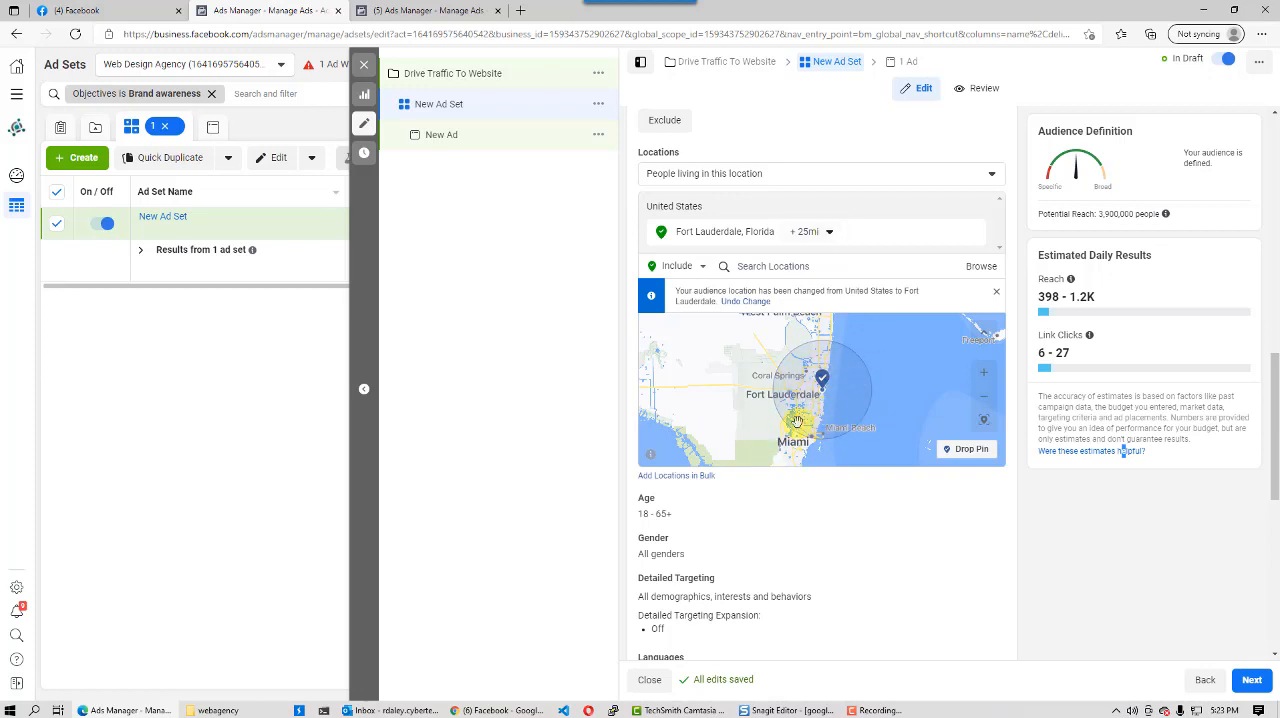
left_click(830, 235)
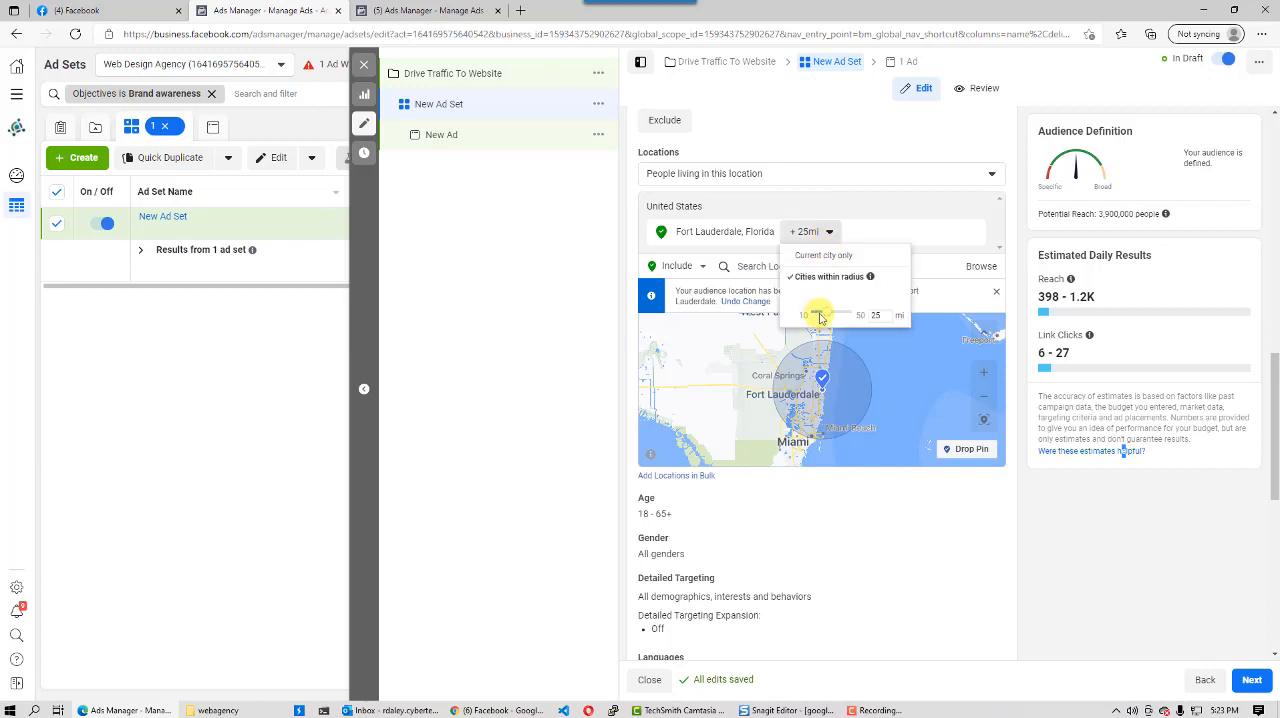
mouse_move(825, 318)
left_mouse_down()
mouse_move(840, 318)
mouse_move(806, 318)
left_mouse_up()
left_click(508, 388)
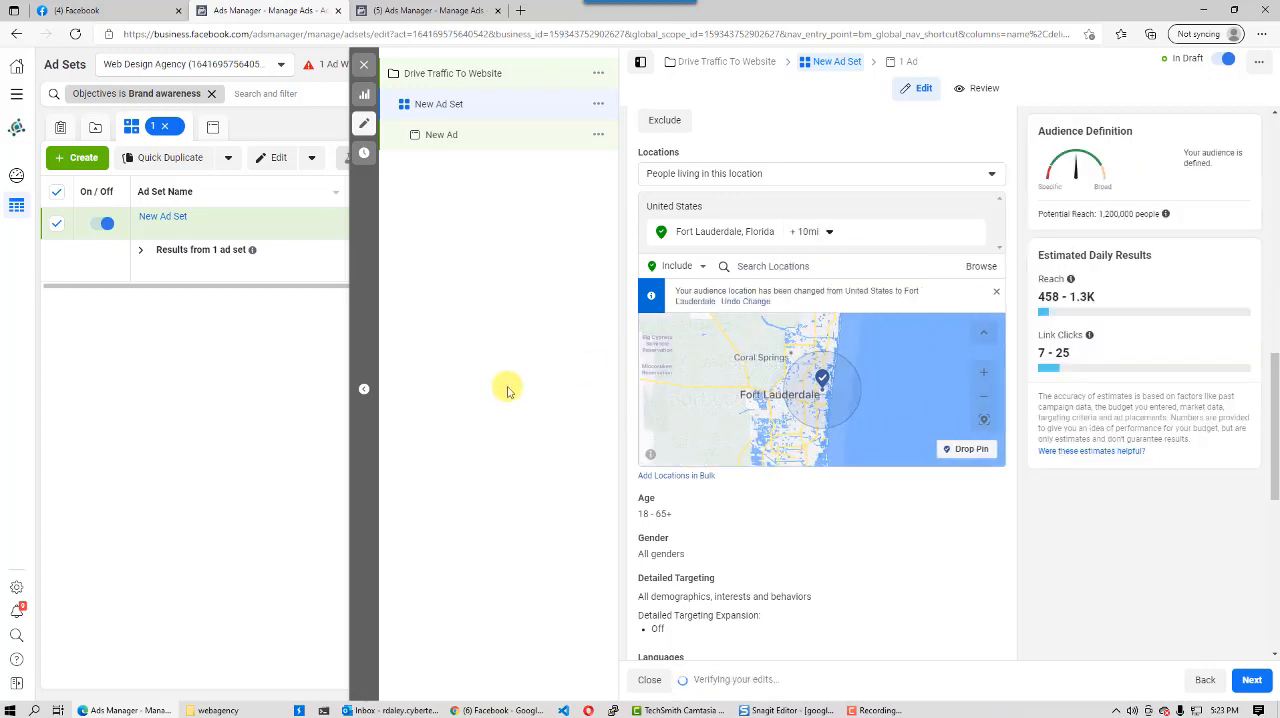
- Add West Palm Beach, Florida, as a second included location with a 10 mi radius
left_click(810, 266)
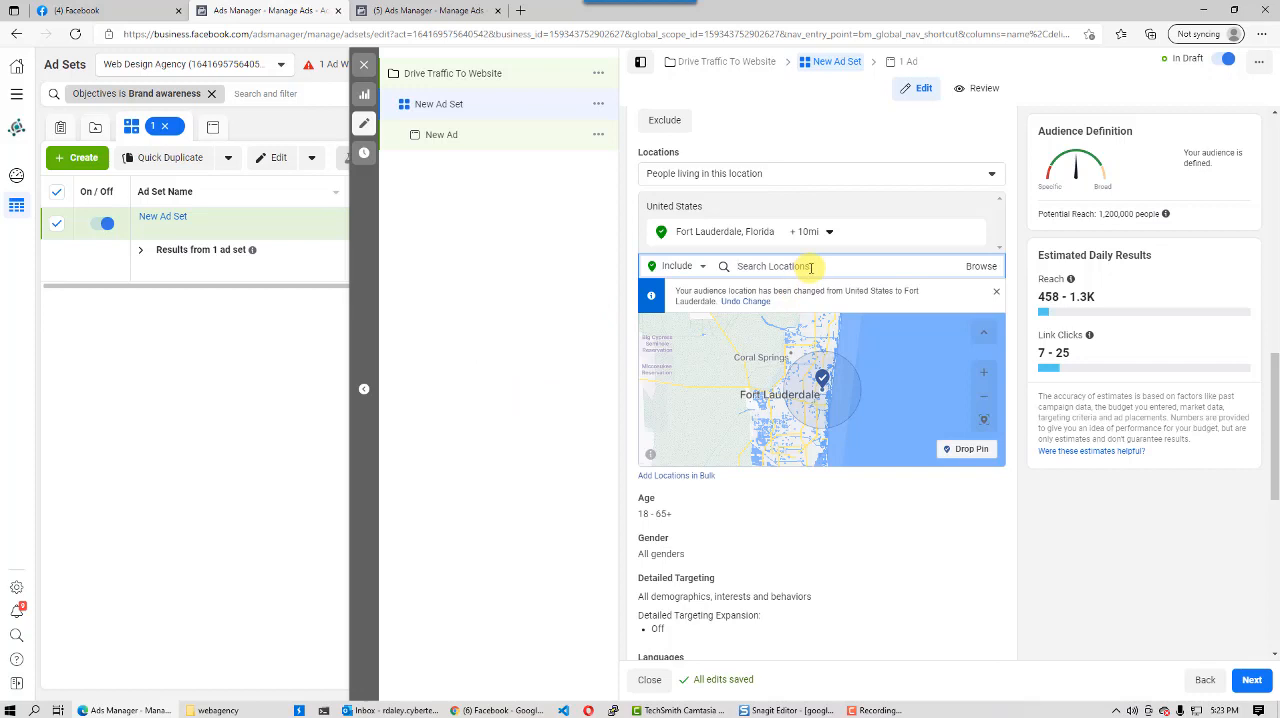
type("west palm")
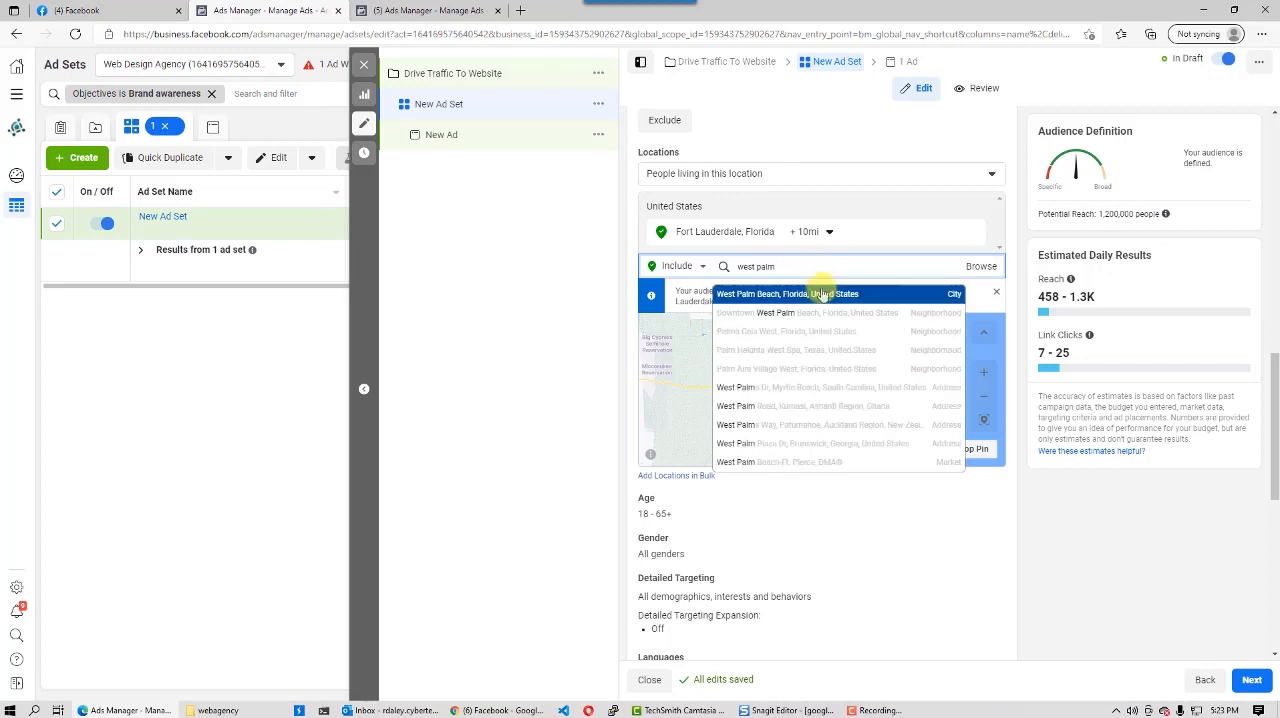
left_click(803, 294)
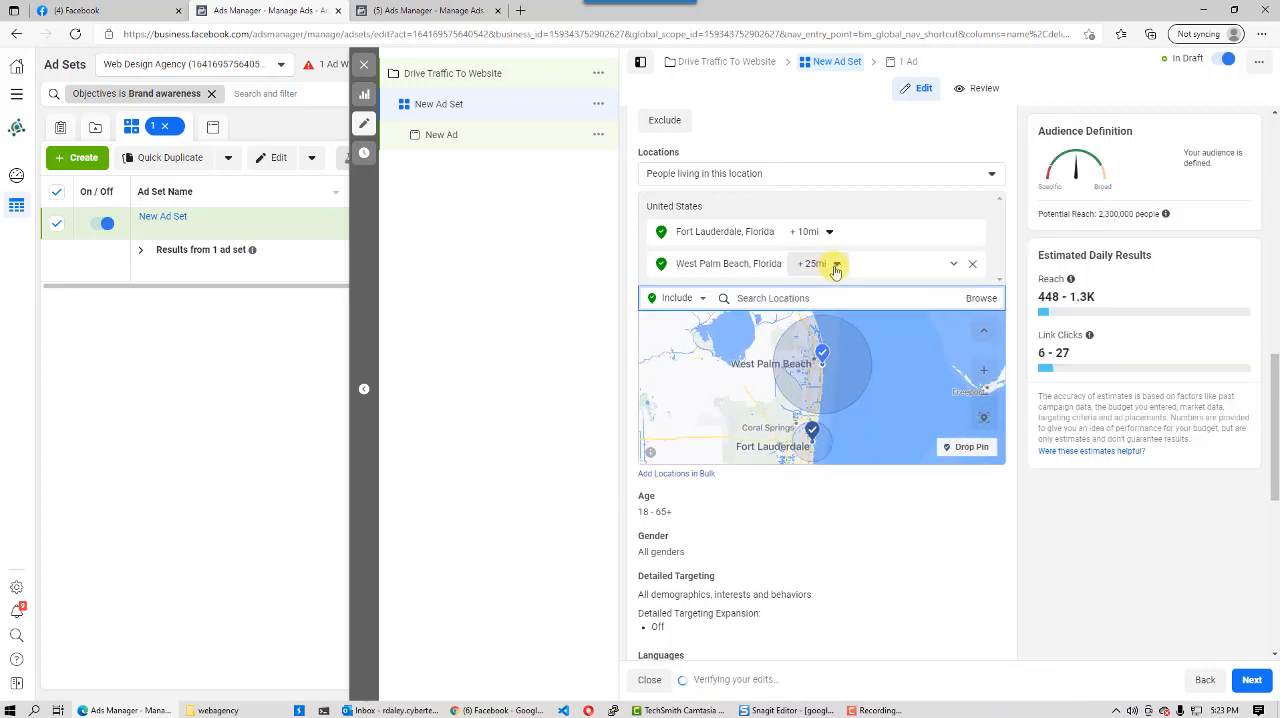
left_click(820, 264)
left_click_drag(830, 348, 814, 347)
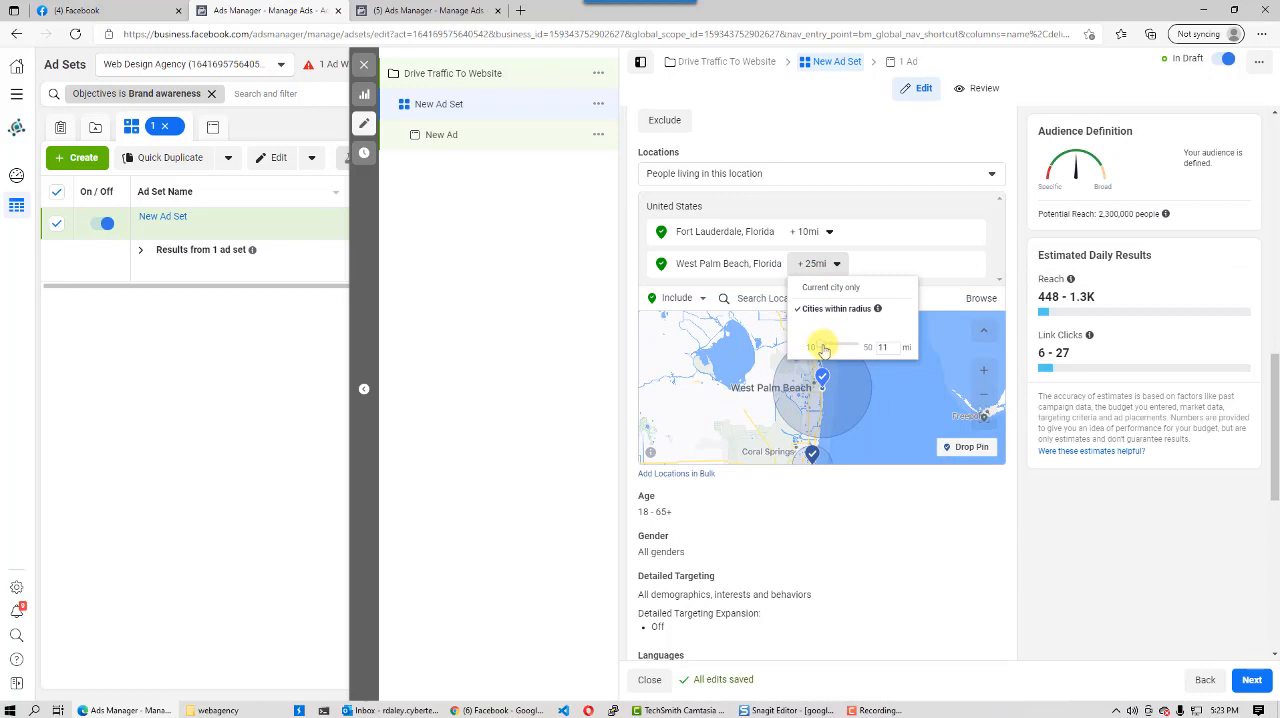
left_click(572, 352)
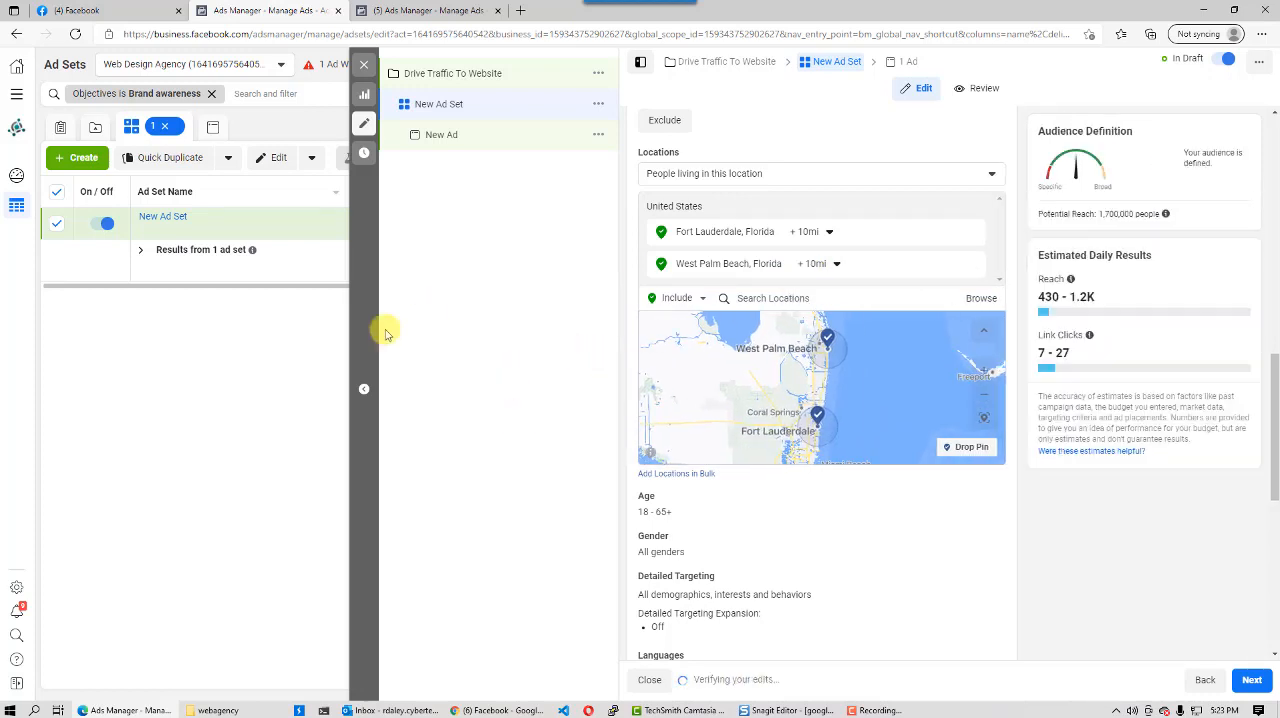
- Remove the Fort Lauderdale and West Palm Beach locations from the audience
left_click(774, 297)
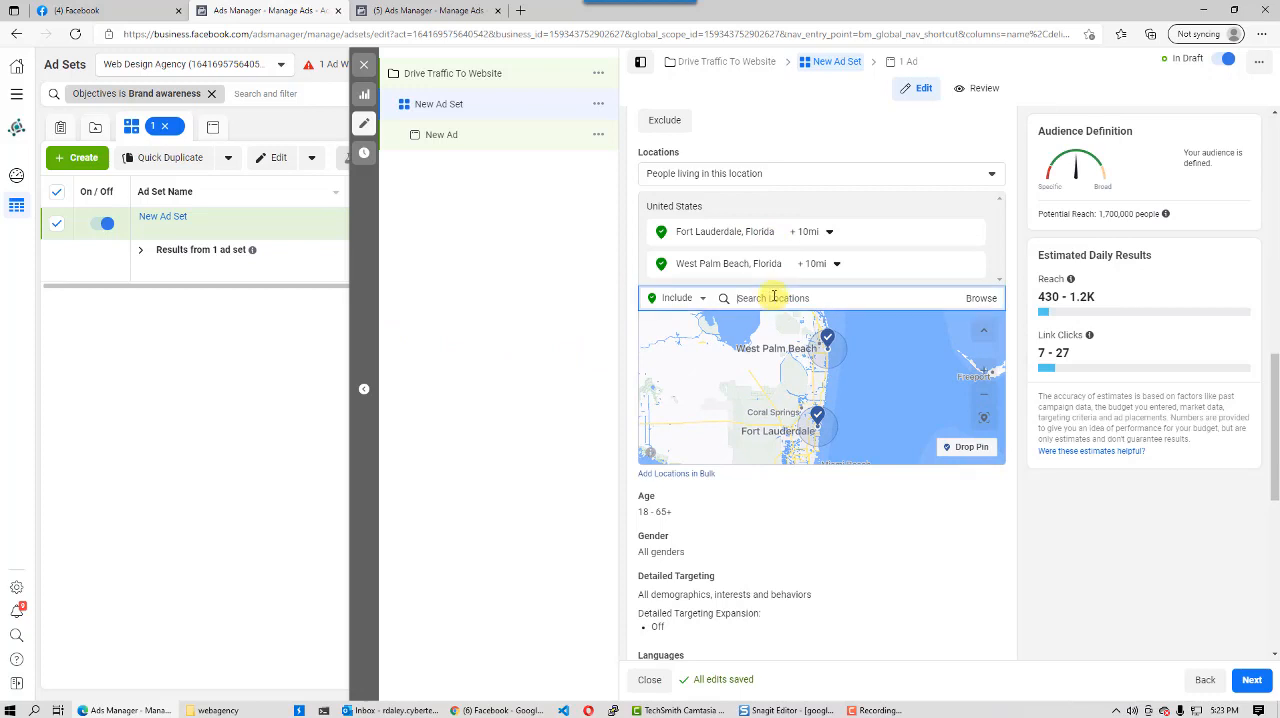
left_click(972, 233)
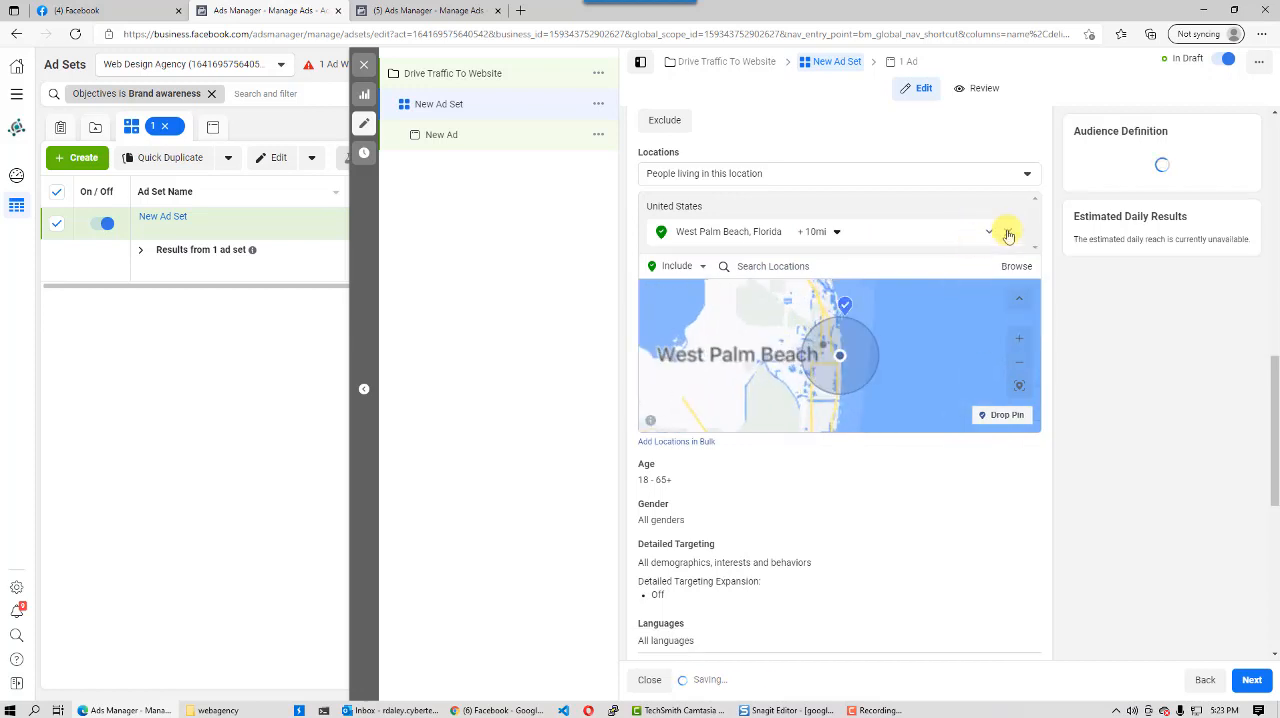
left_click(1008, 233)
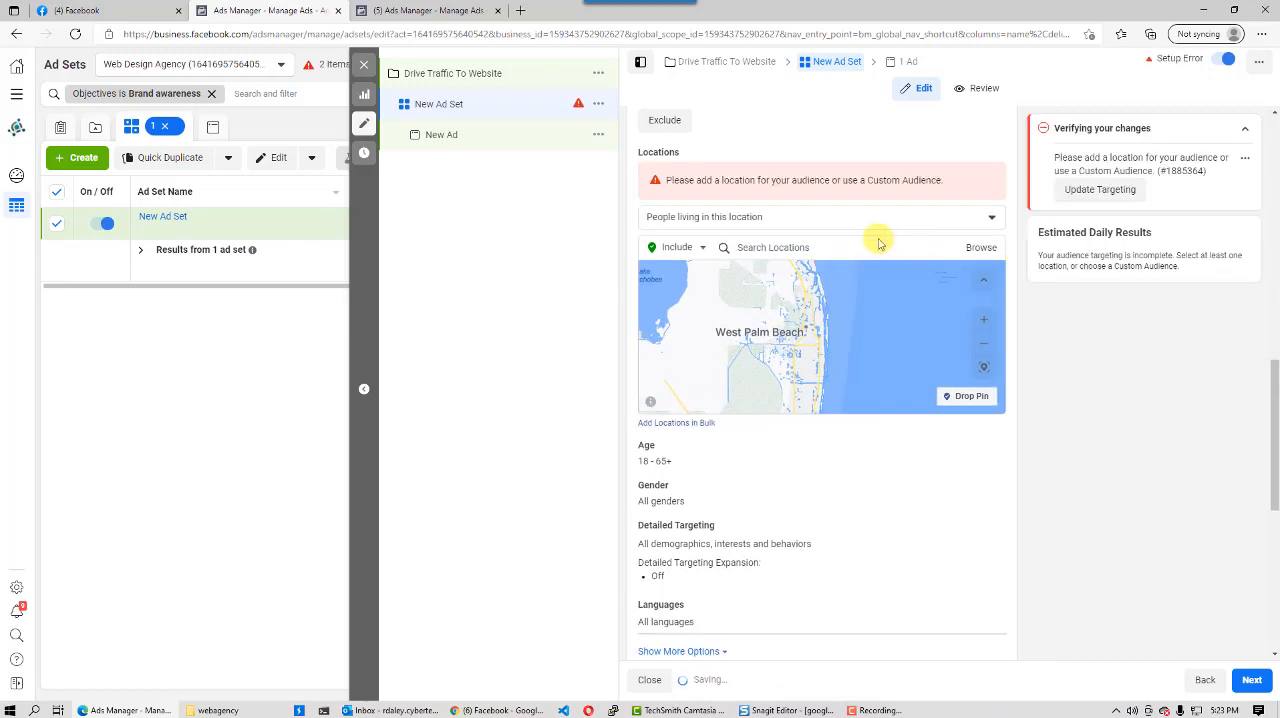
- Target the ZIP codes 33306 and 33068 as the audience's included locations
left_click(795, 252)
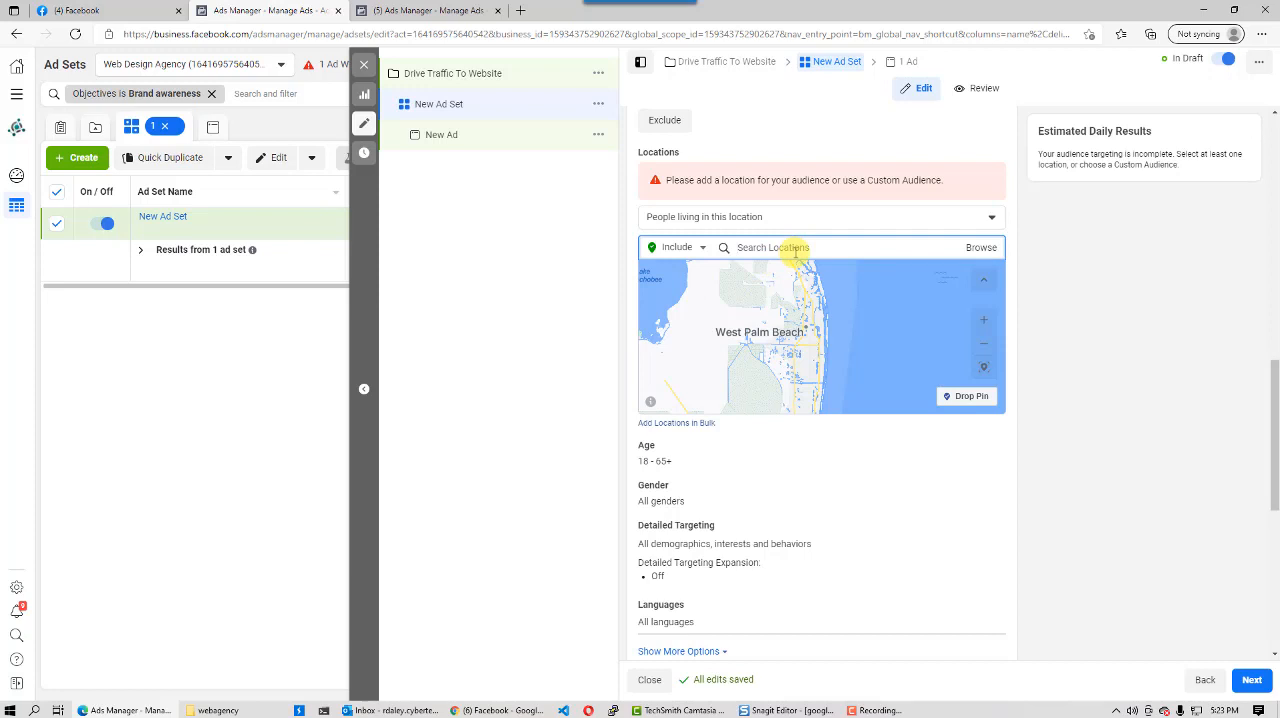
type("33306")
left_click(791, 275)
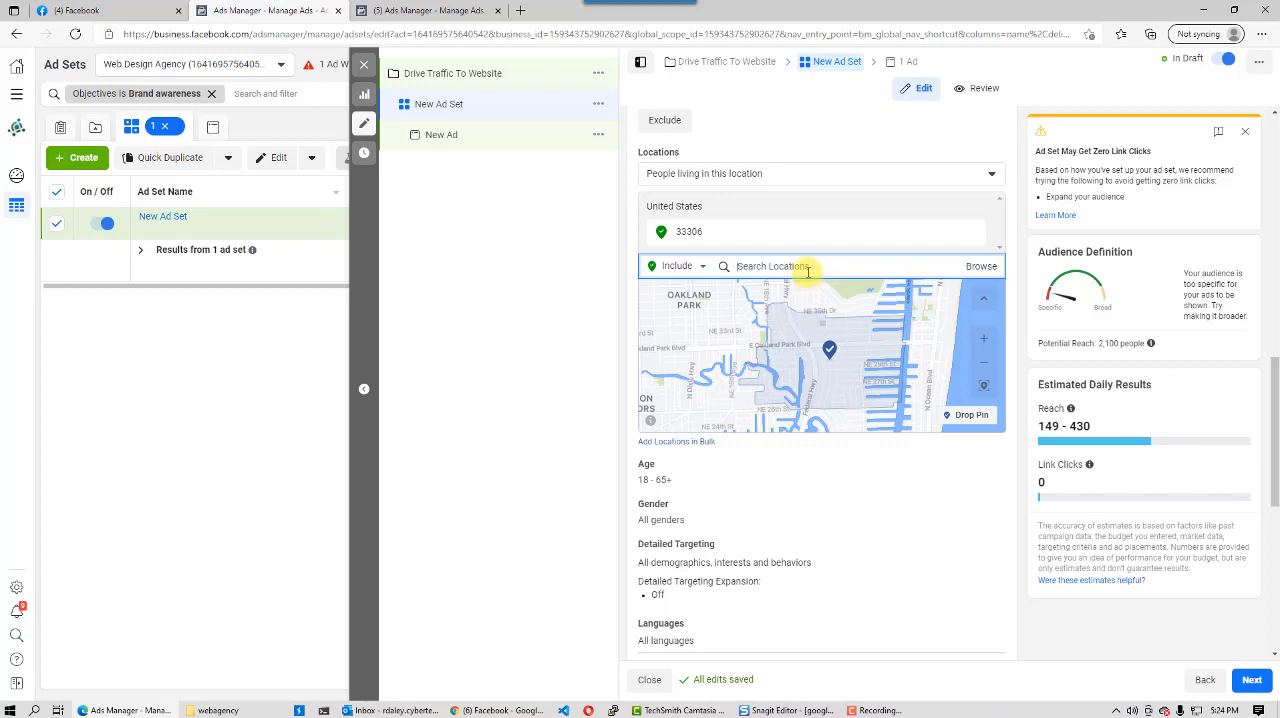
type("33068")
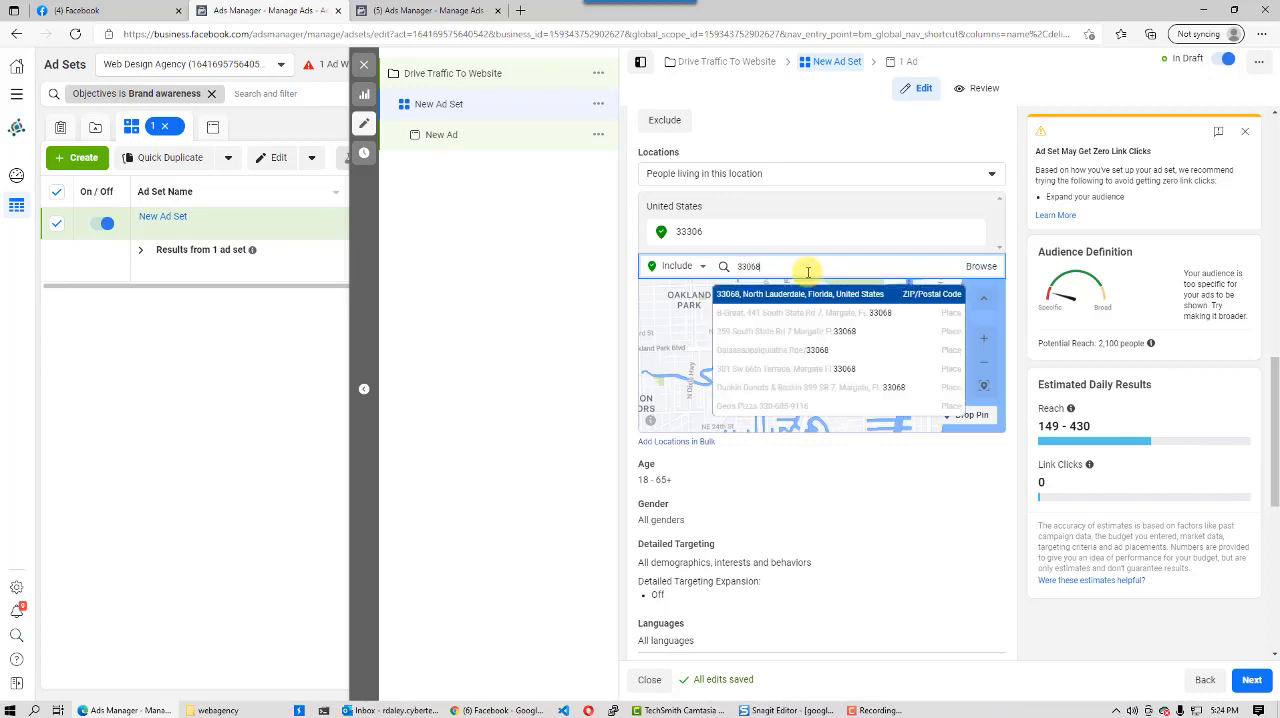
key("Return")
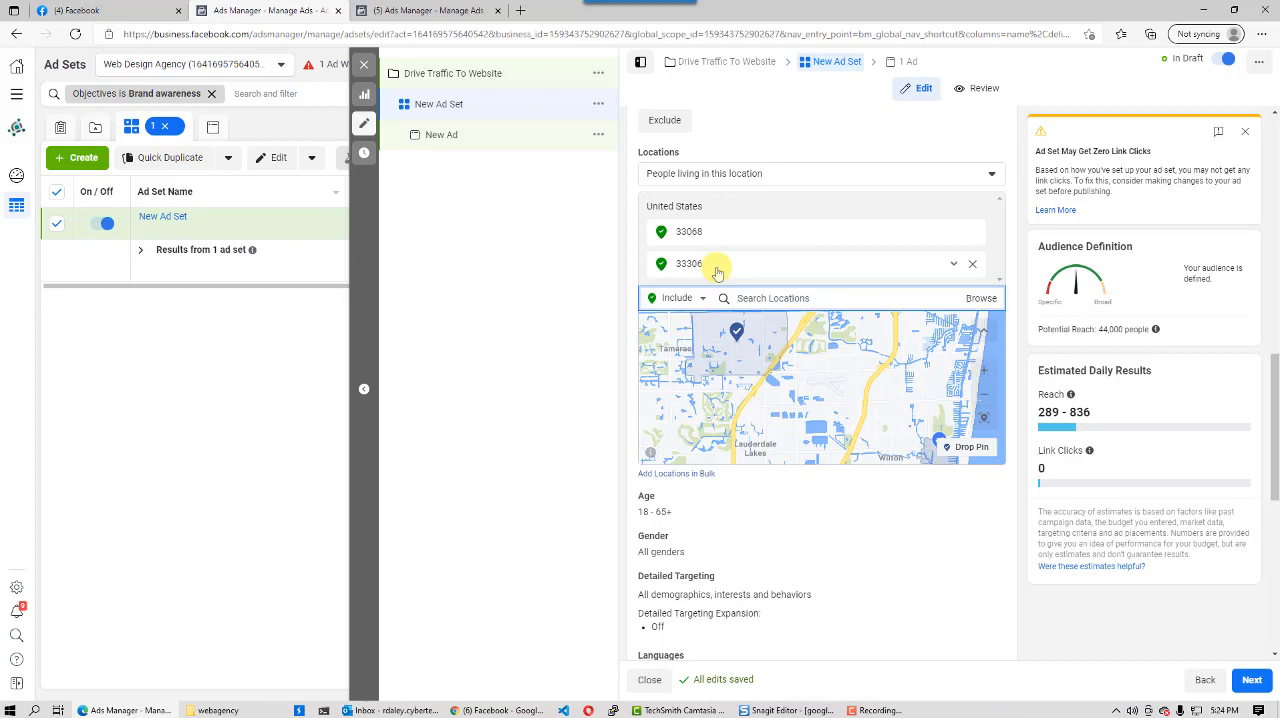
- Replace the ZIP code locations with Broward County, Florida
left_click(972, 263)
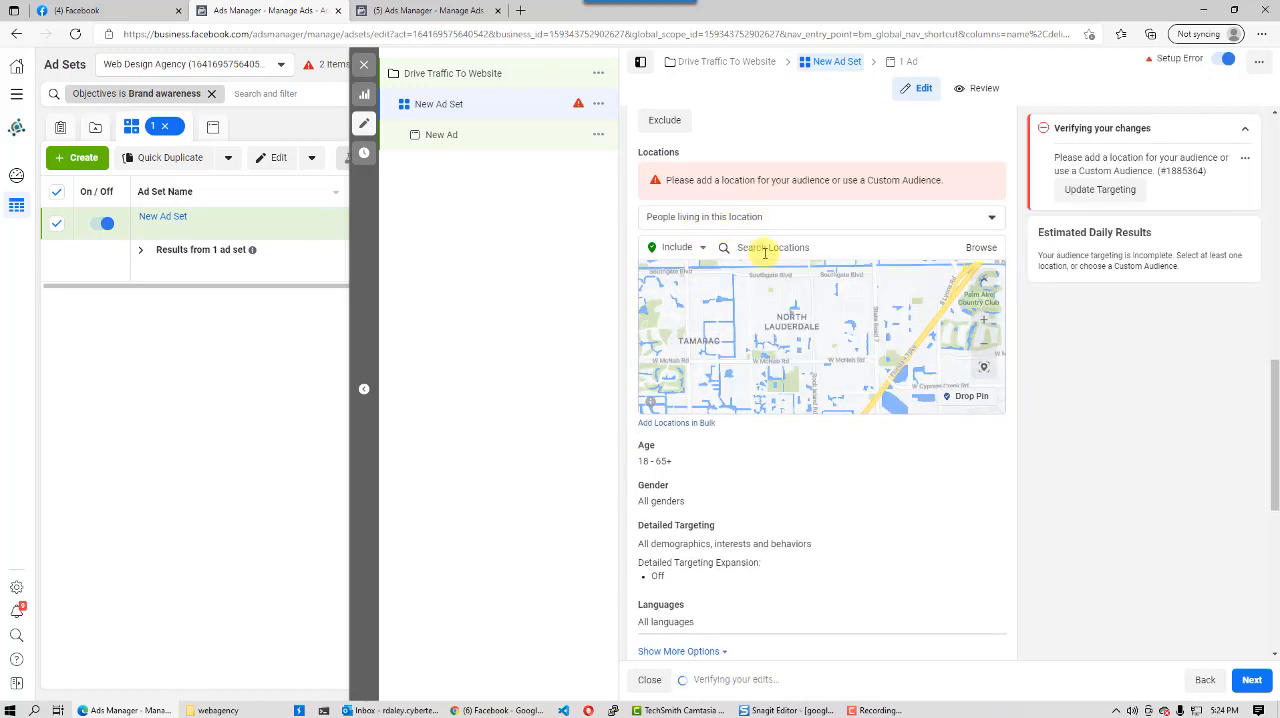
left_click(767, 248)
type("broward")
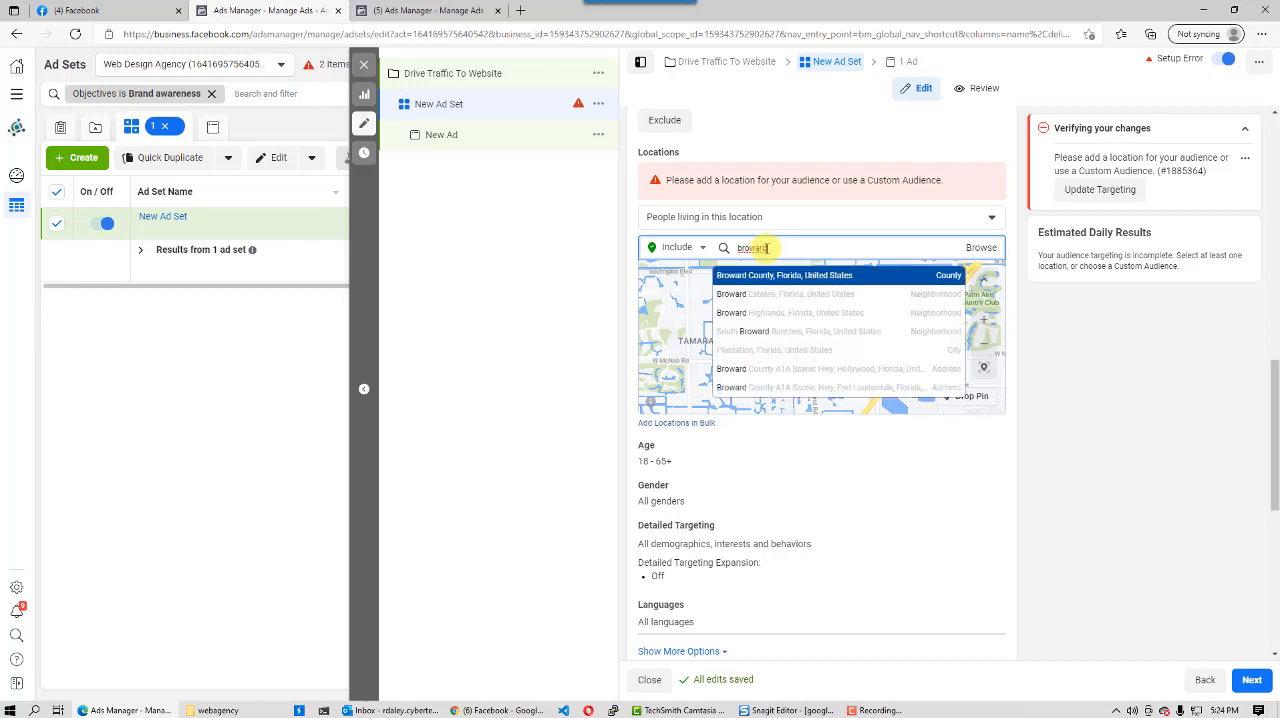
left_click(776, 283)
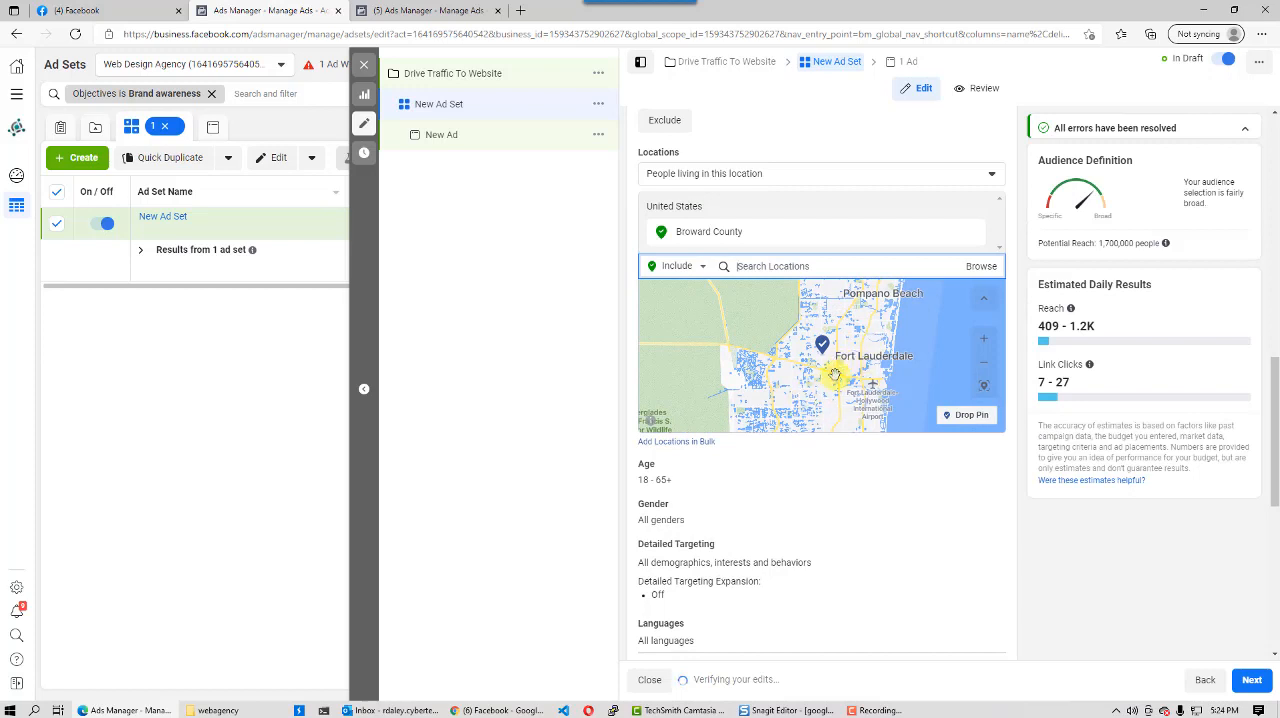
mouse_move(762, 240)
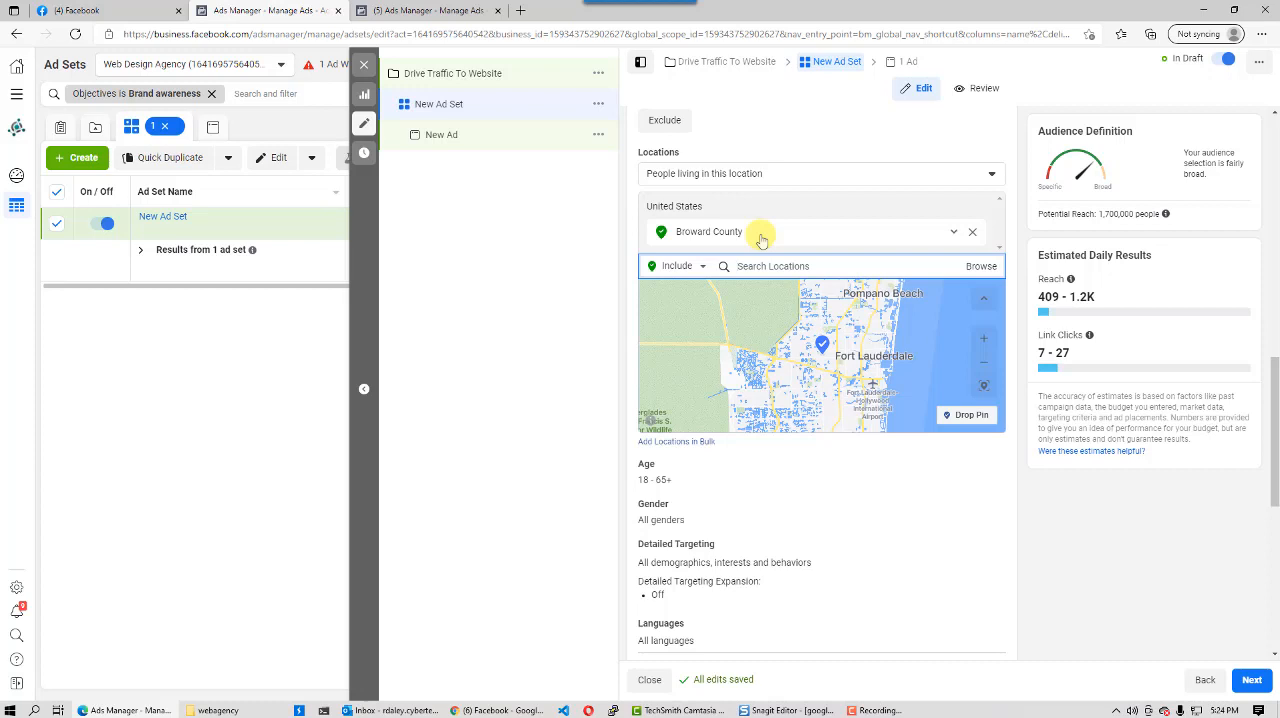
- Replace the Broward County location with Fort Lauderdale, Florida, and set its radius to 10 mi
left_click(976, 235)
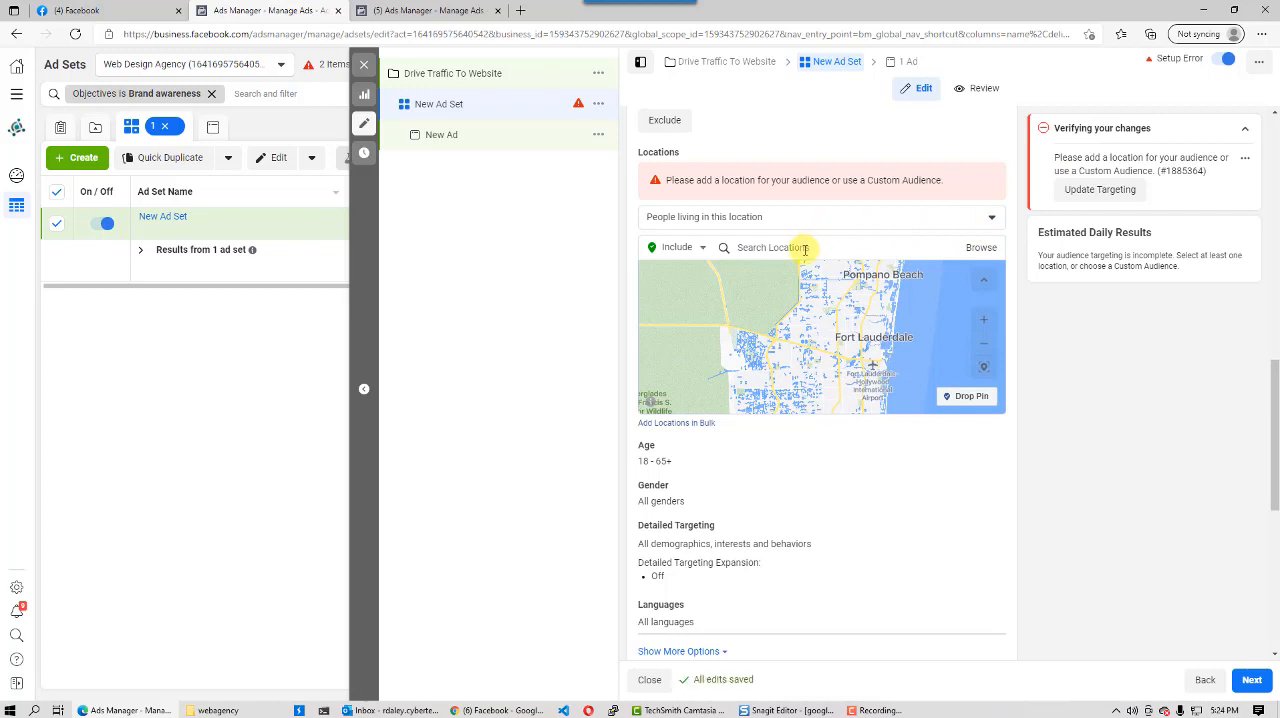
left_click(805, 248)
type("fort lauderdale")
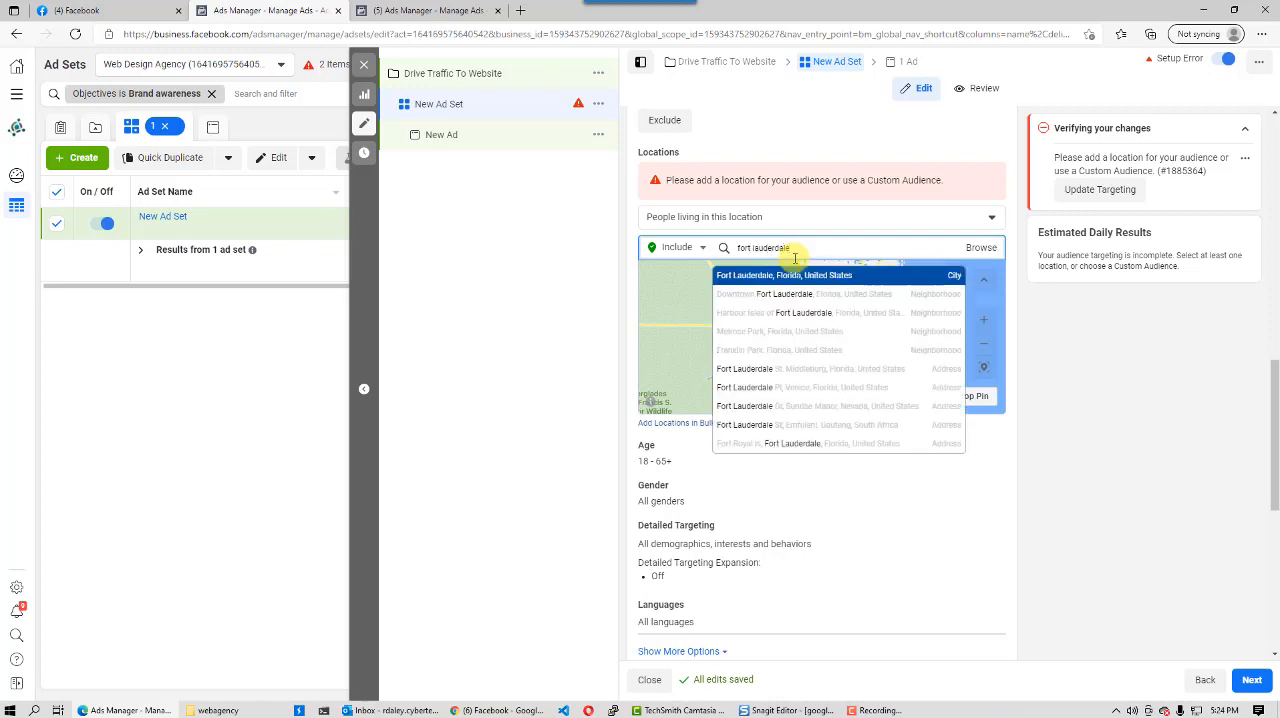
left_click(792, 277)
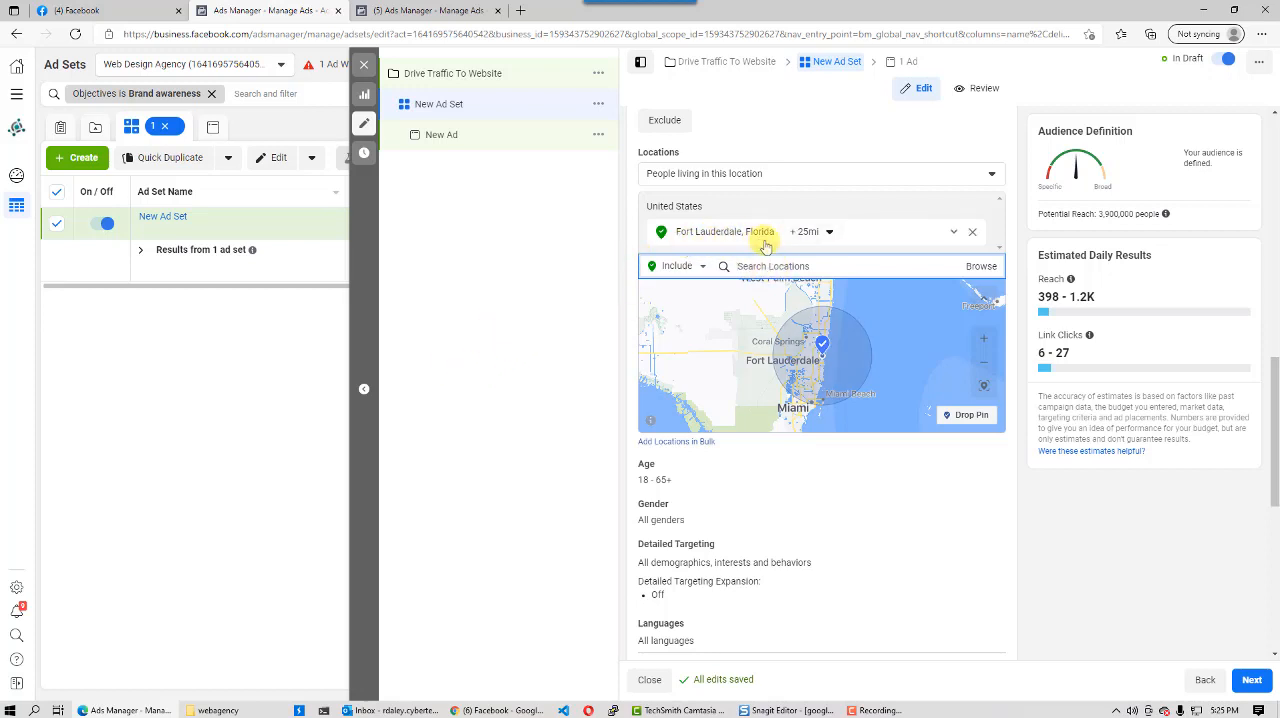
left_click(829, 232)
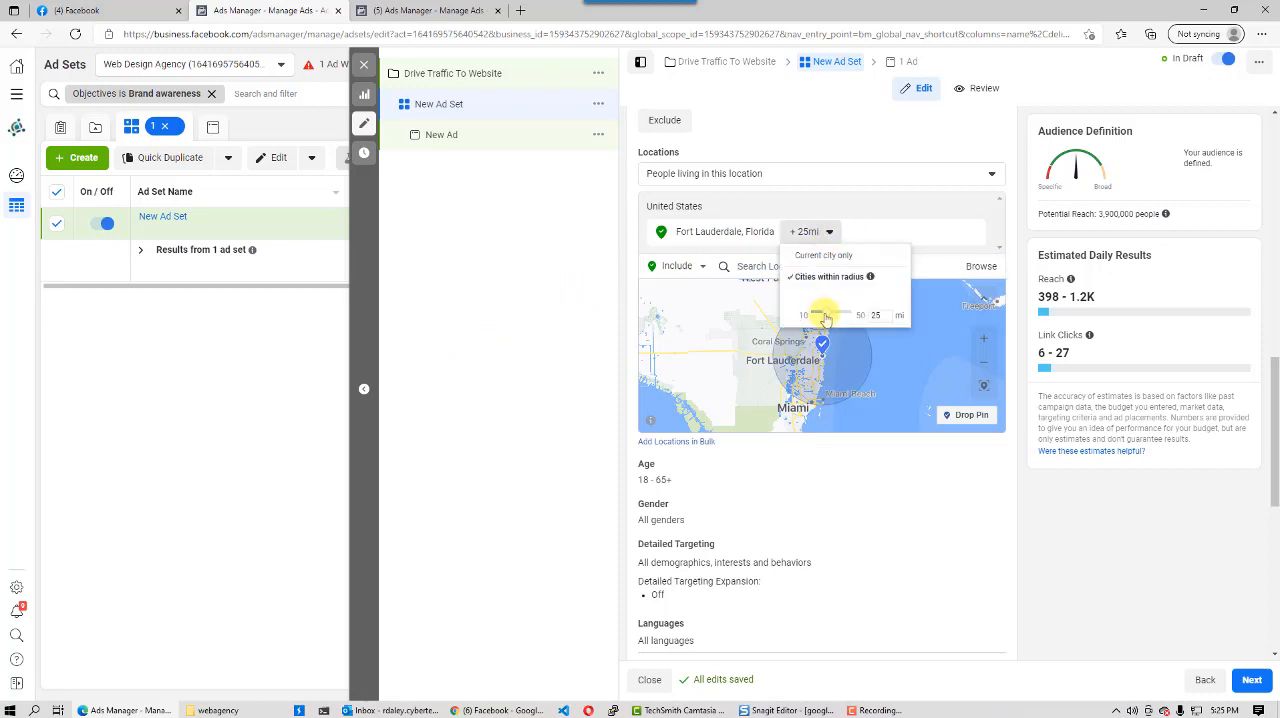
left_click_drag(822, 317, 803, 318)
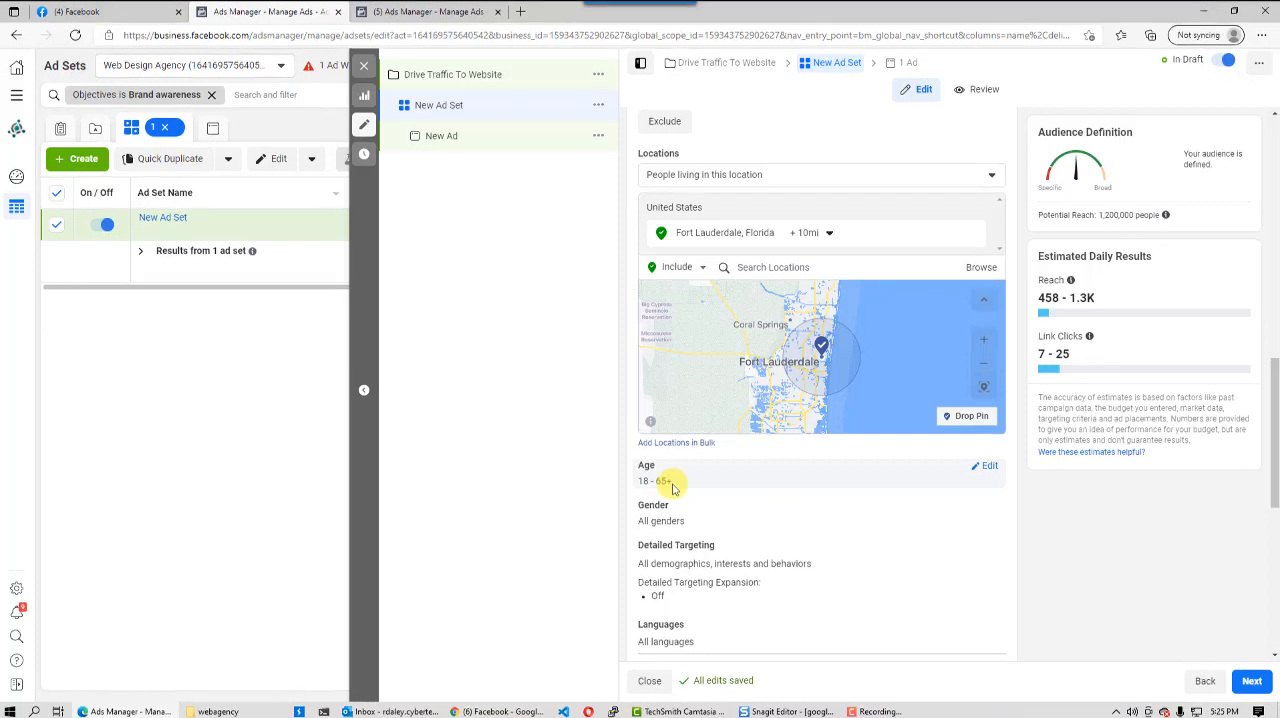
- Set the audience's age range to a minimum of 25 and a maximum of 47
left_click(989, 467)
left_click(686, 490)
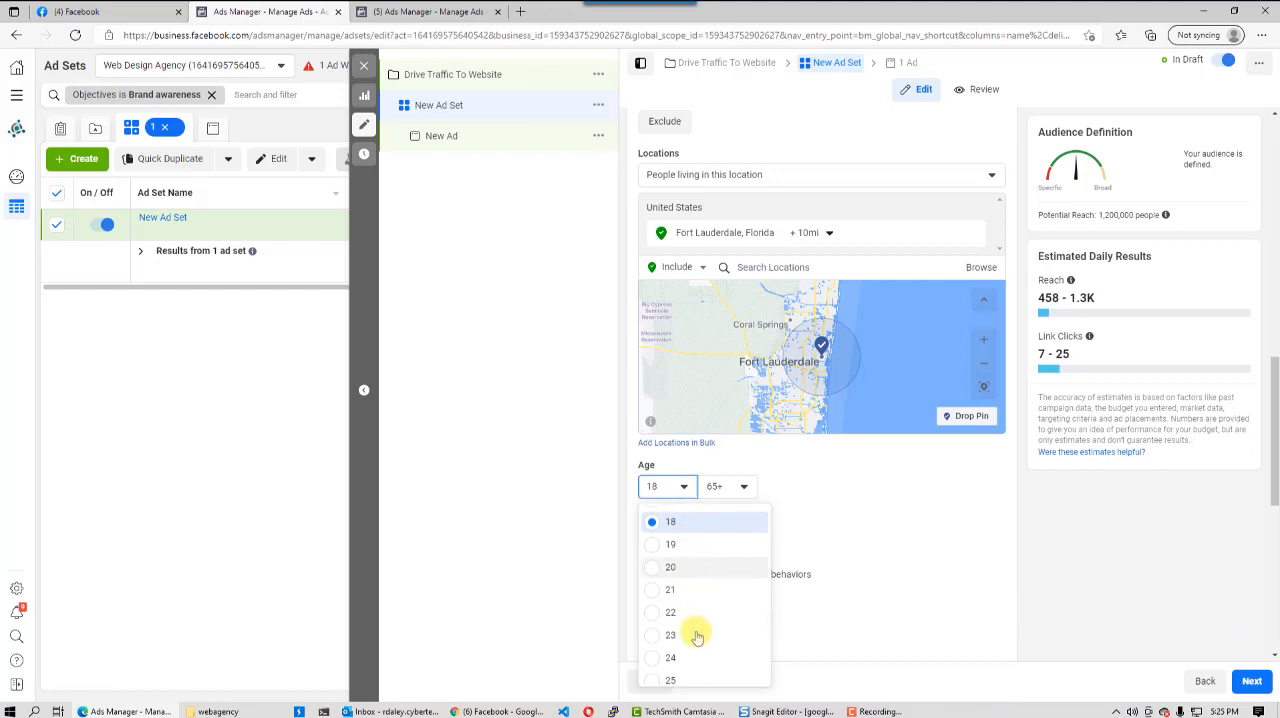
scroll(692, 615, "down", 1)
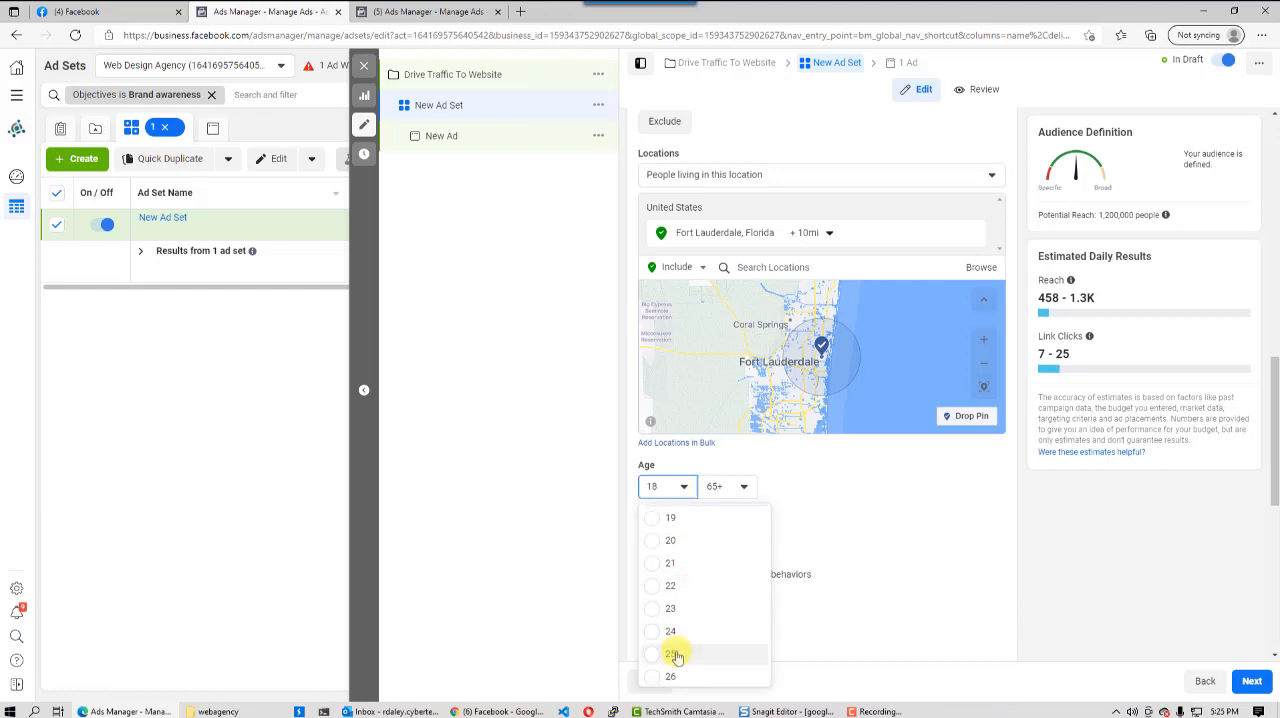
left_click(676, 655)
left_click(743, 486)
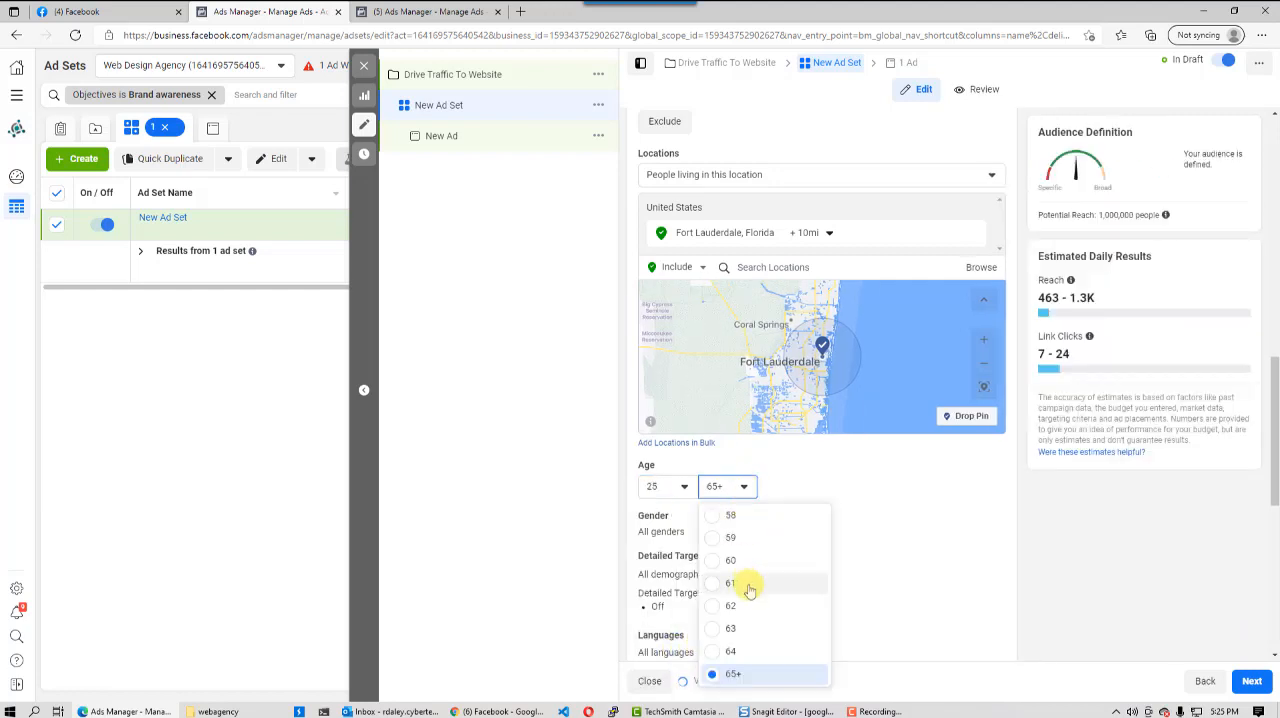
scroll(748, 585, "up", 3)
scroll(730, 565, "up", 3)
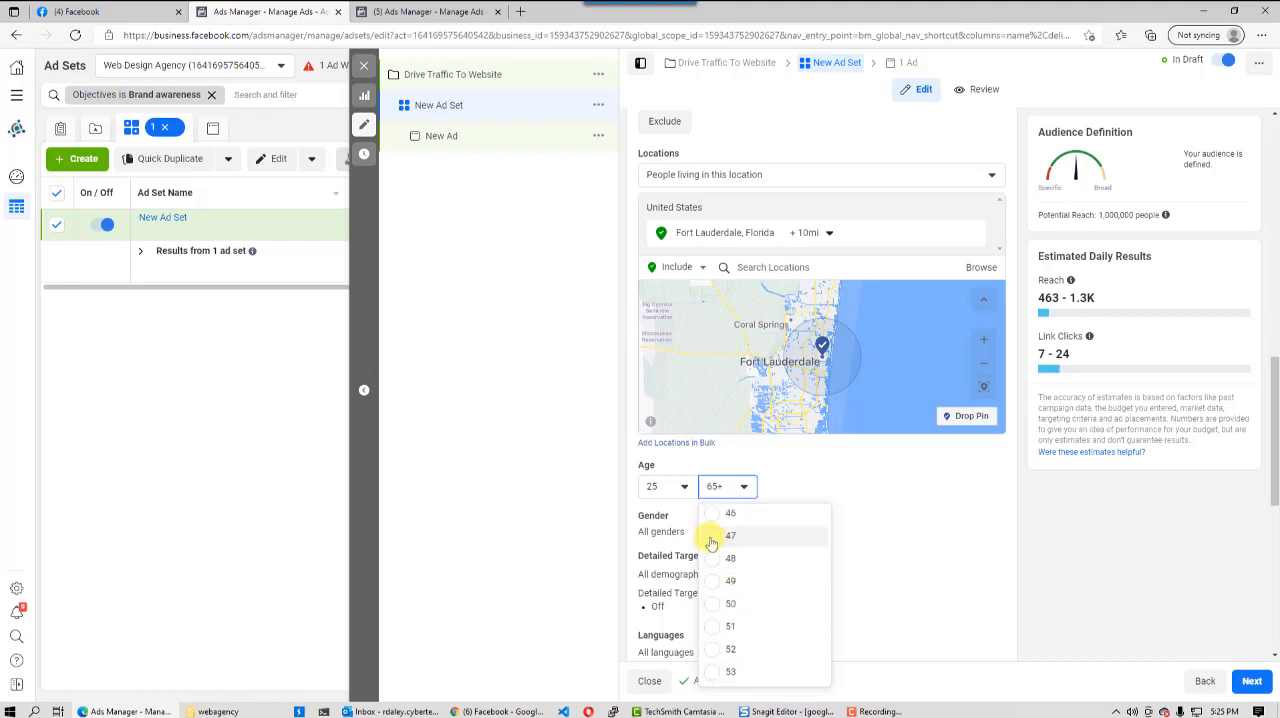
left_click(711, 543)
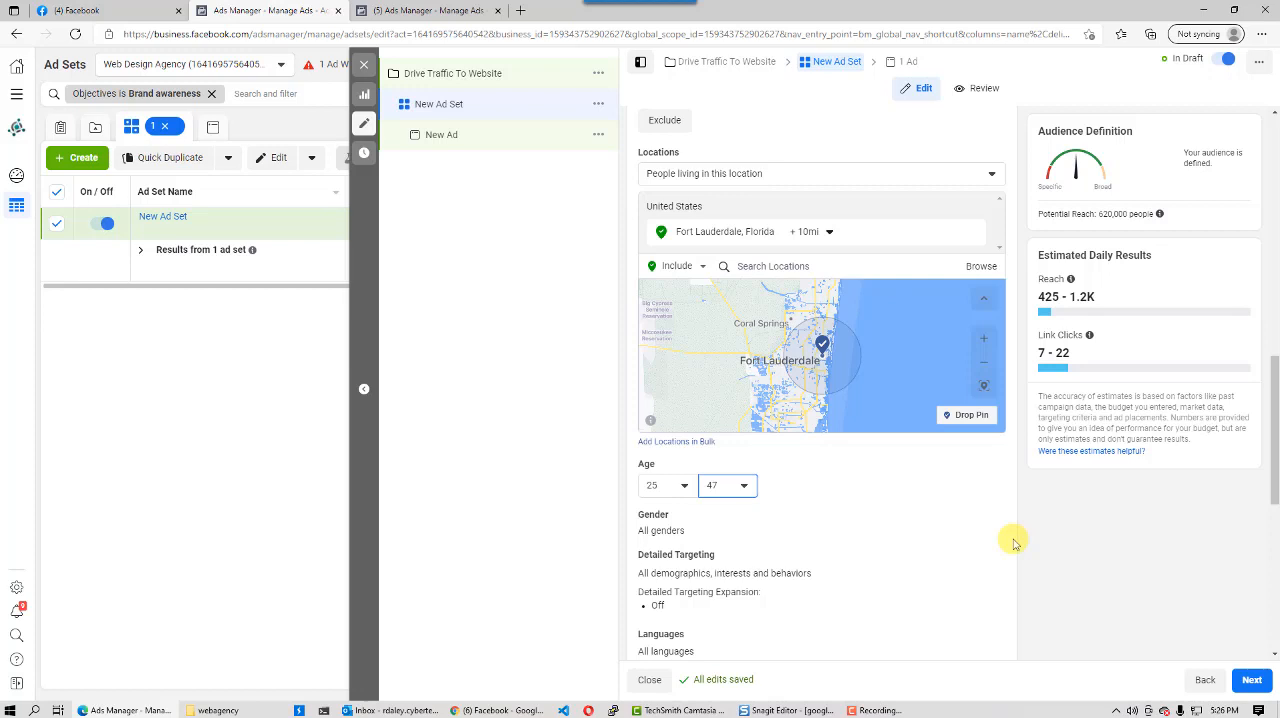
- Edit the audience's gender targeting and restrict it to Women
scroll(790, 555, "down", 2)
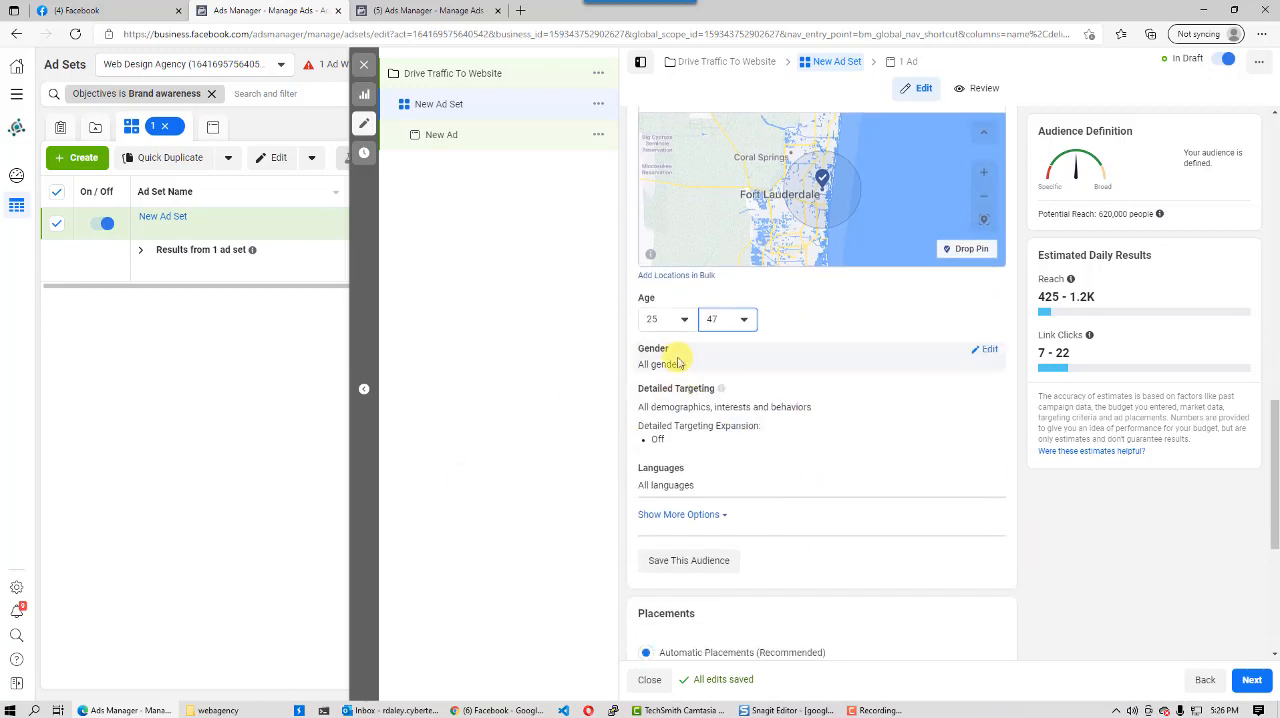
left_click(991, 350)
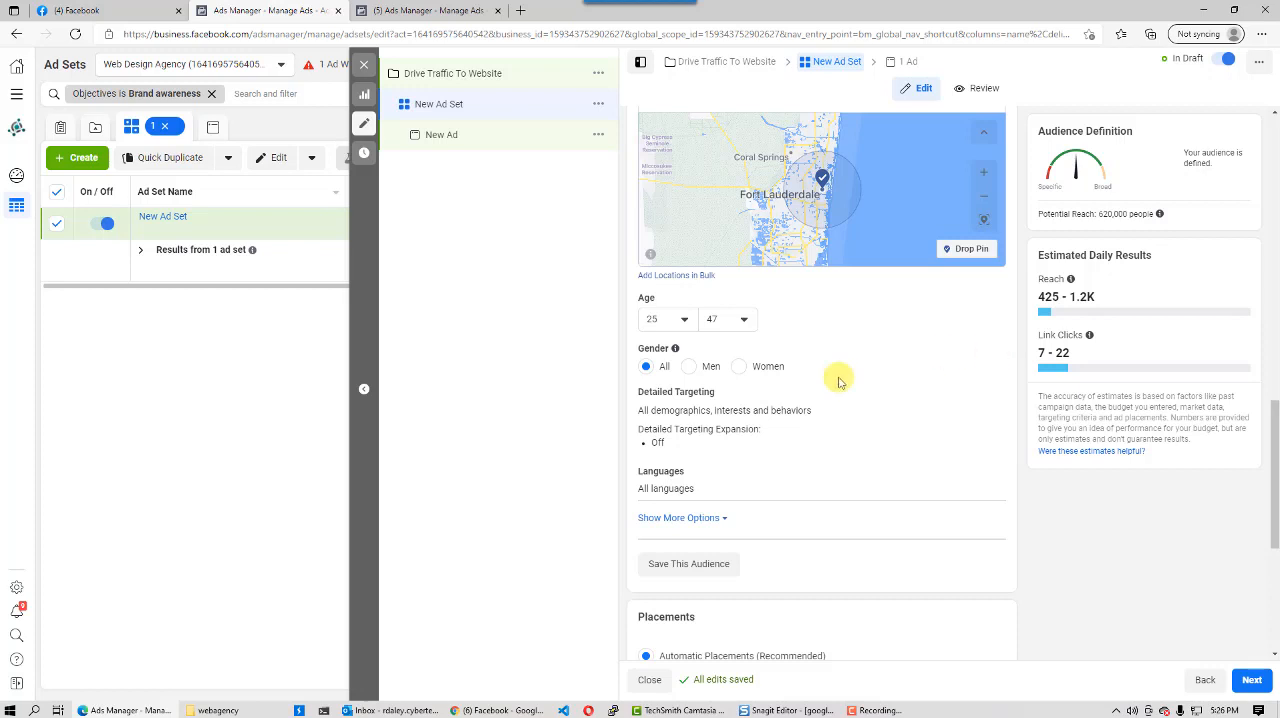
left_click(740, 367)
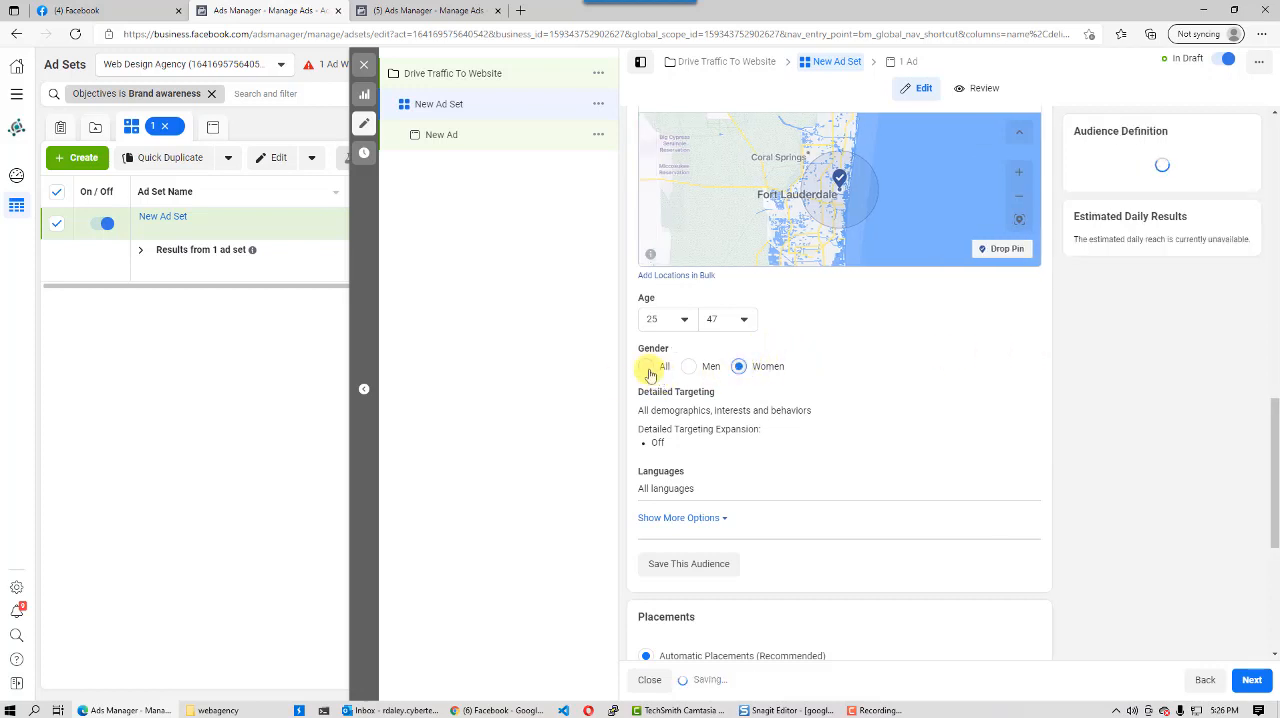
- Set the audience's gender targeting to All and check how the potential reach is estimated
left_click(647, 369)
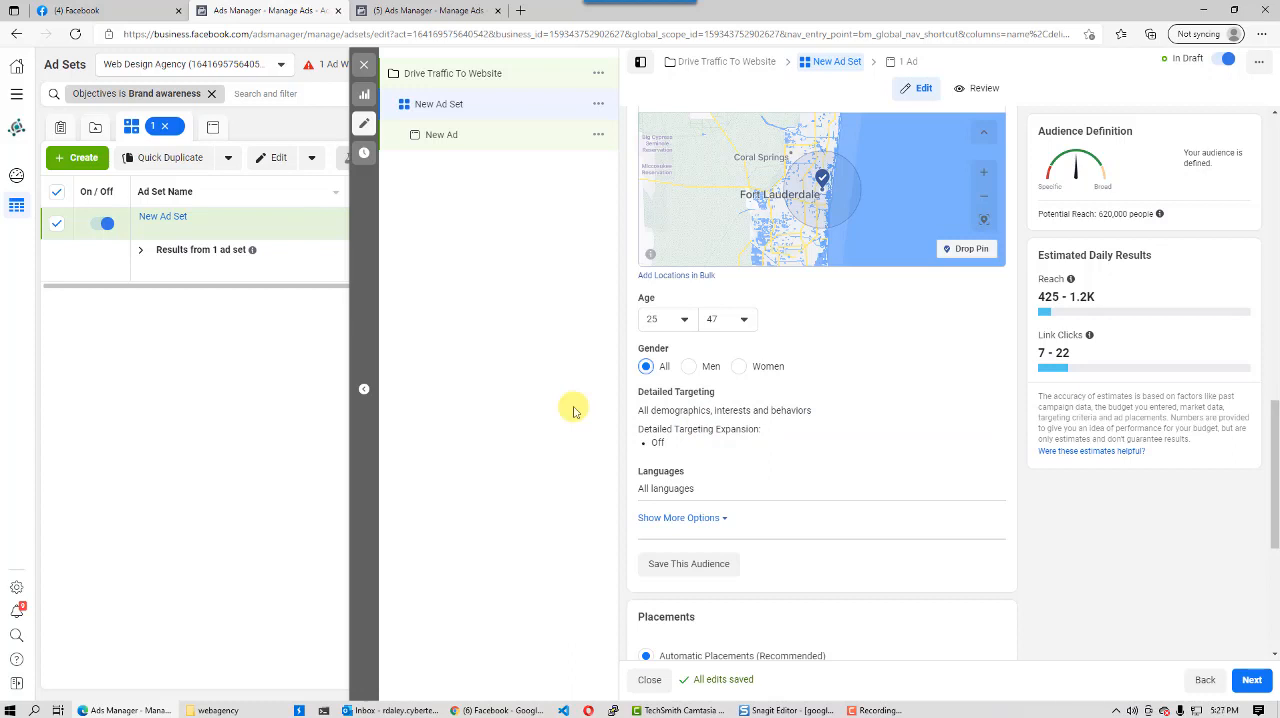
scroll(620, 397, "up", 3)
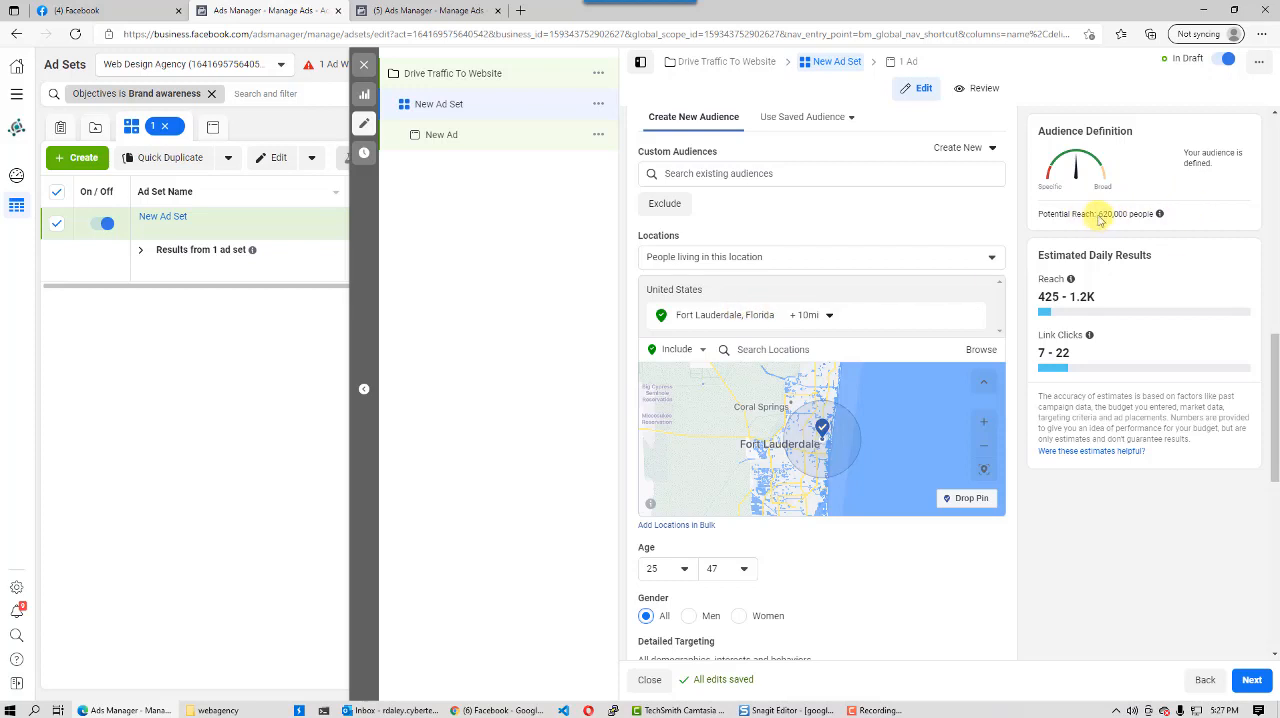
mouse_move(1160, 214)
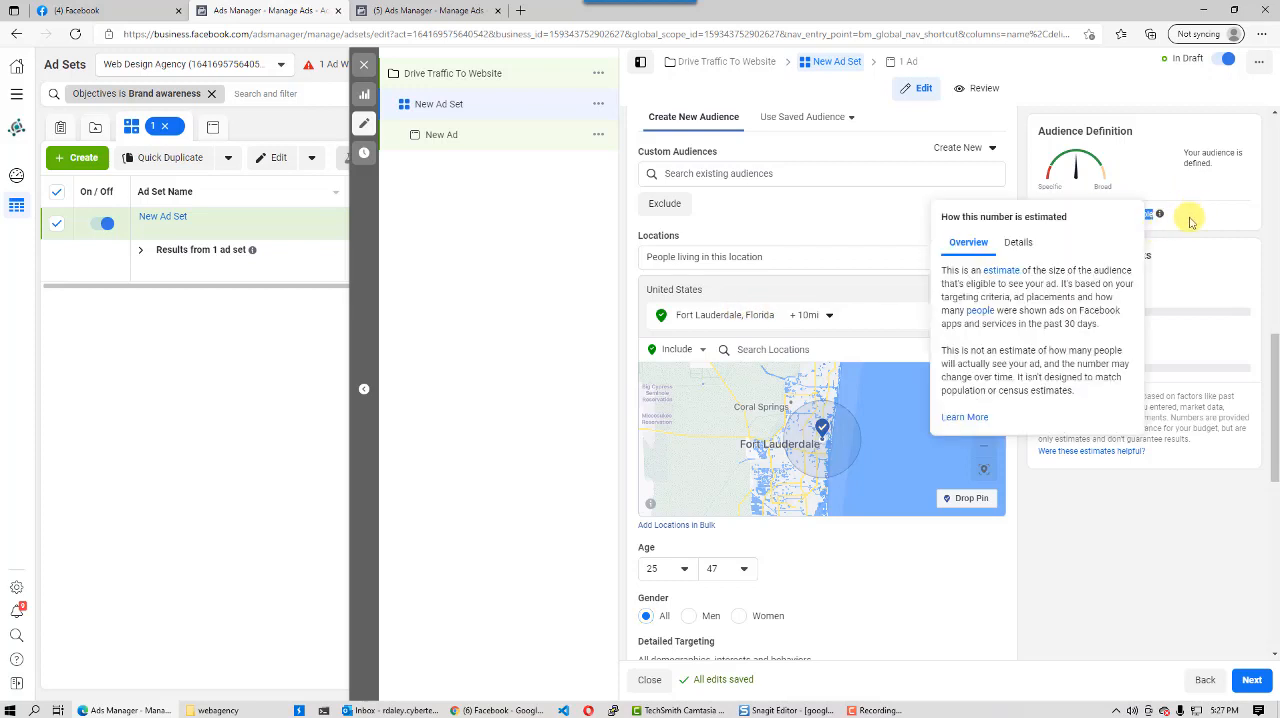
left_click(1190, 220)
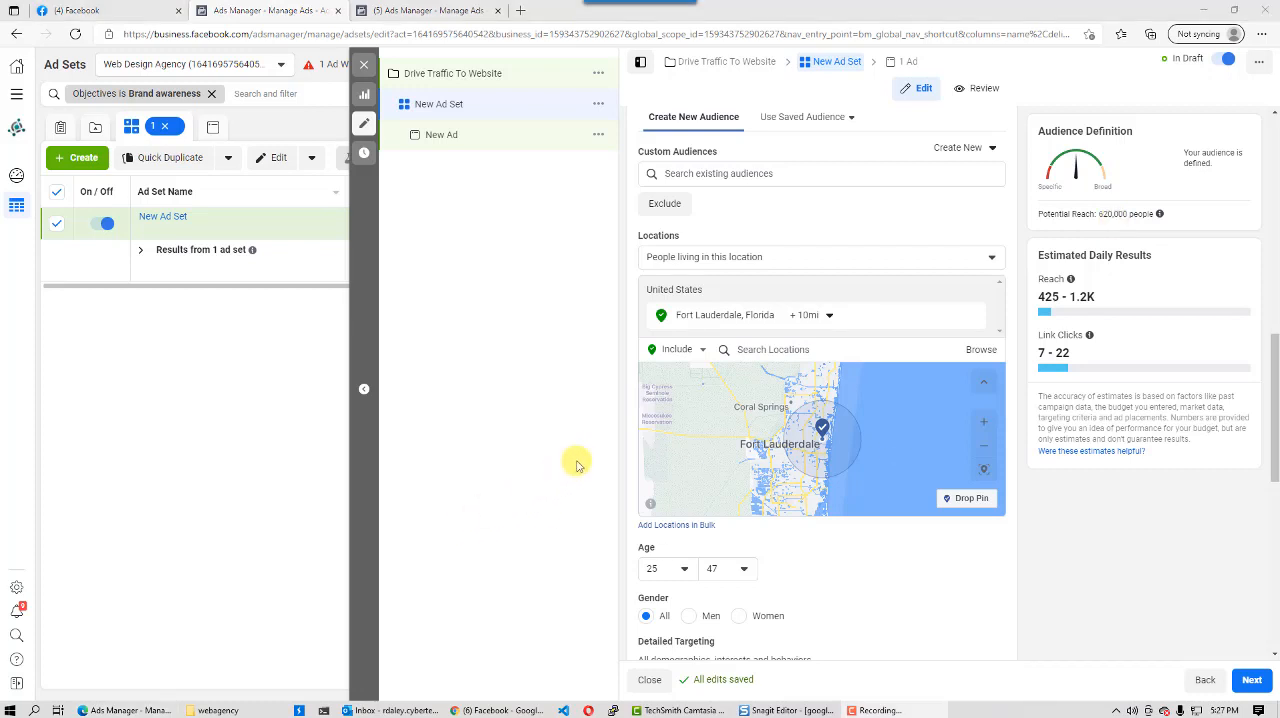
- Edit the detailed targeting, search for "business owner" and add the matching business owner interest
left_click_drag(1274, 402, 1270, 505)
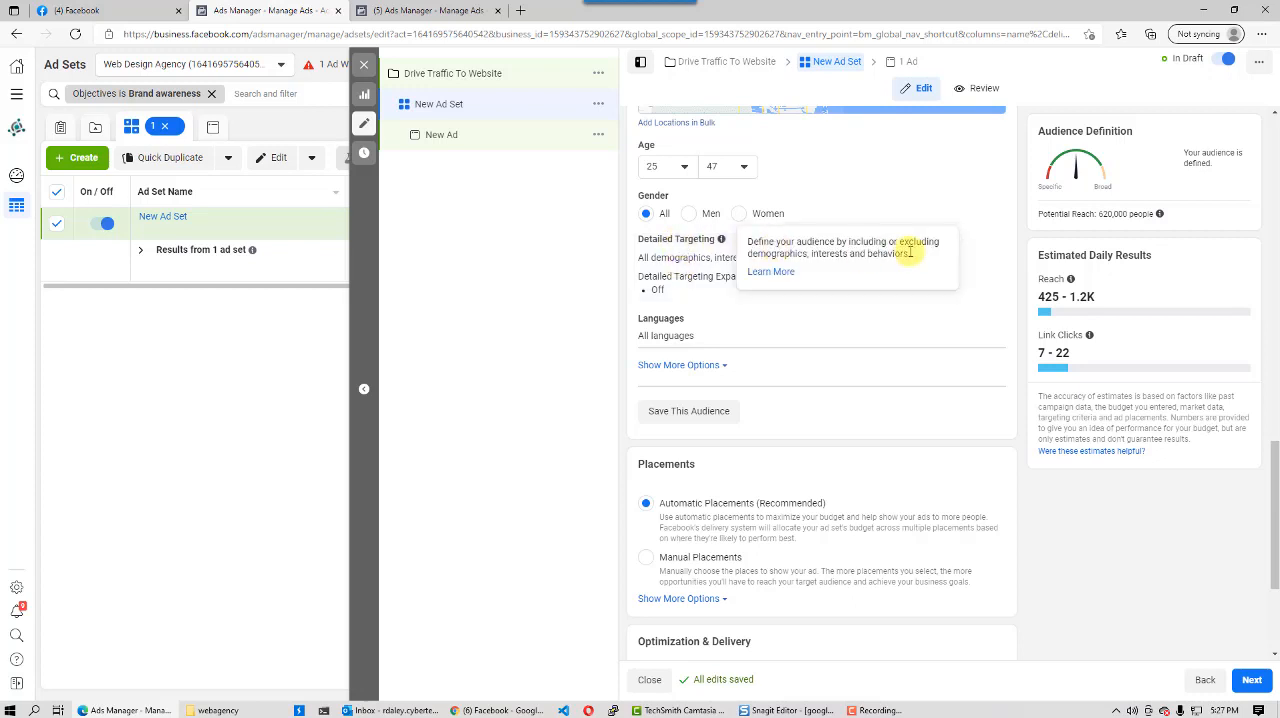
left_click(988, 245)
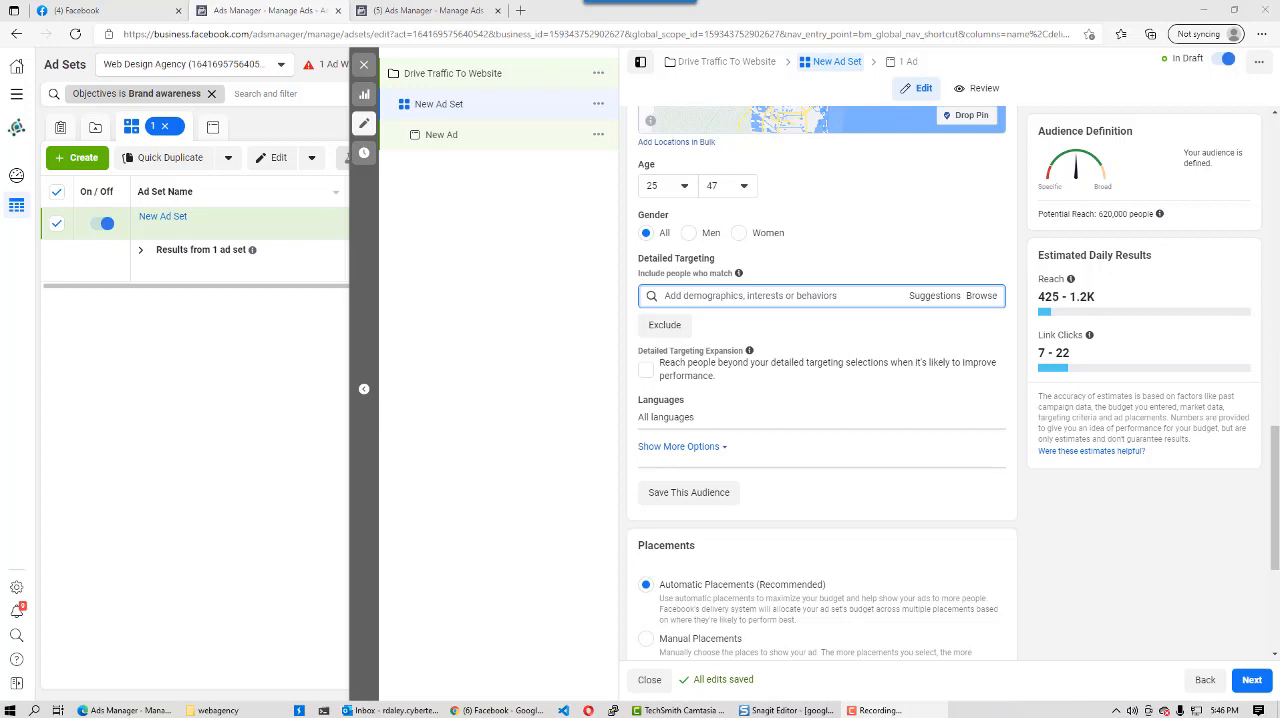
left_click(700, 295)
type("busi")
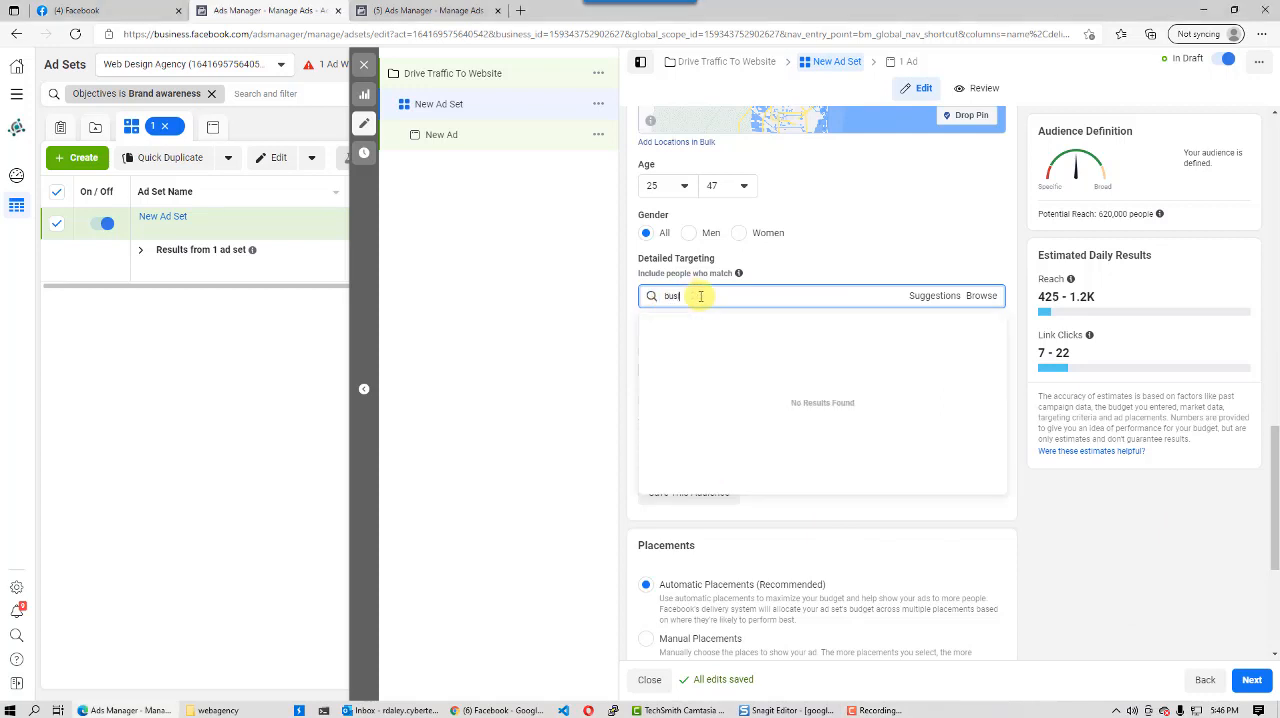
type("ness owen")
type("r")
key("BackSpace")
key("BackSpace")
key("BackSpace")
type("ner")
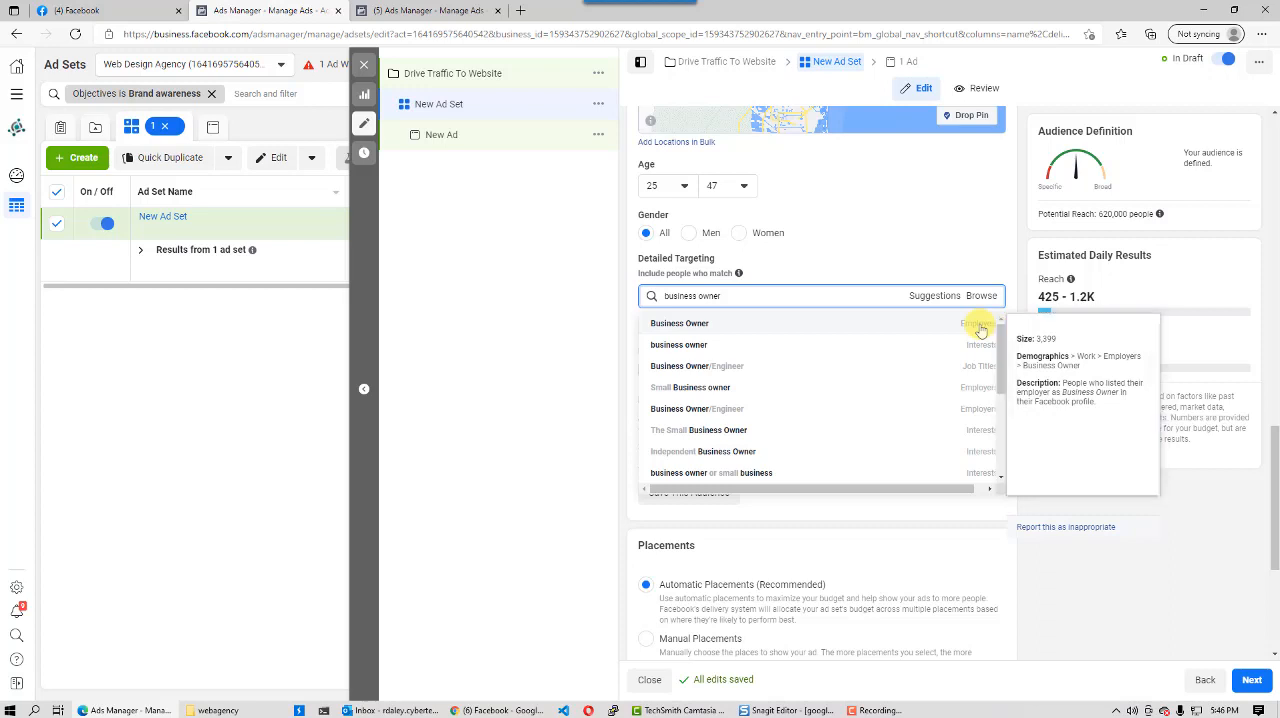
left_click(689, 345)
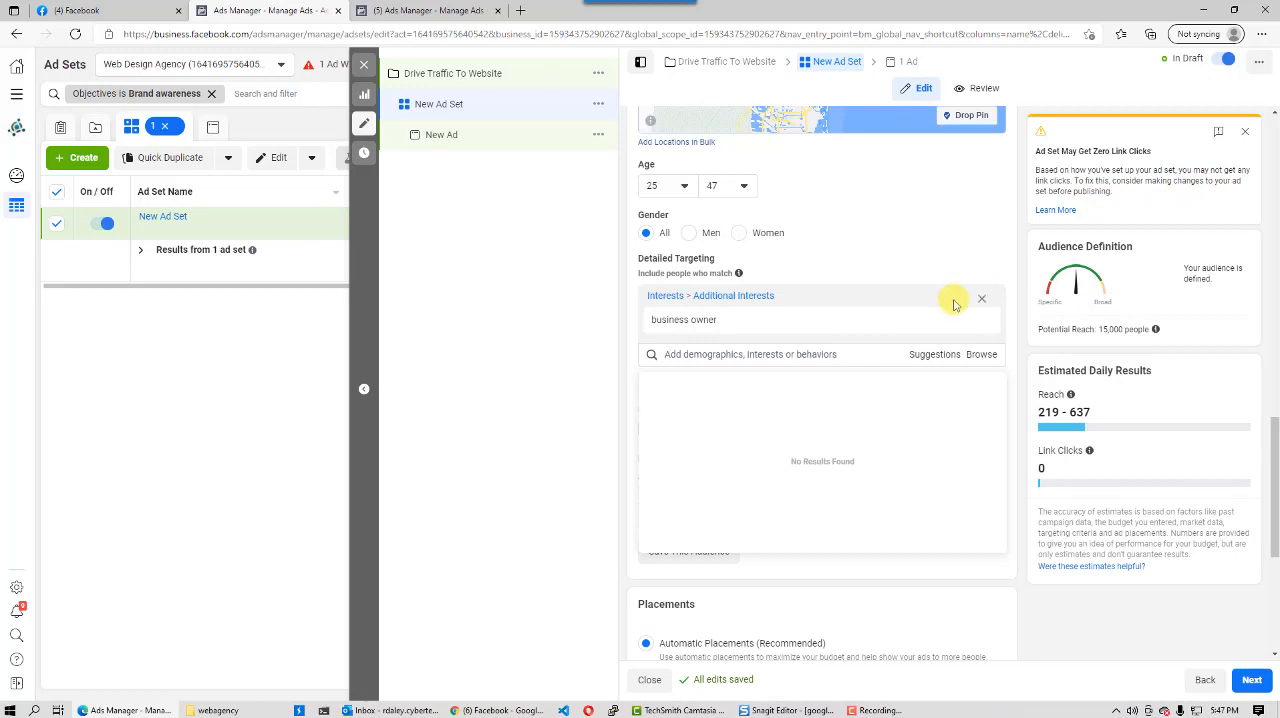
- Add the suggested Small business owners behavior and Entrepreneurship interest to the detailed targeting
left_click(739, 356)
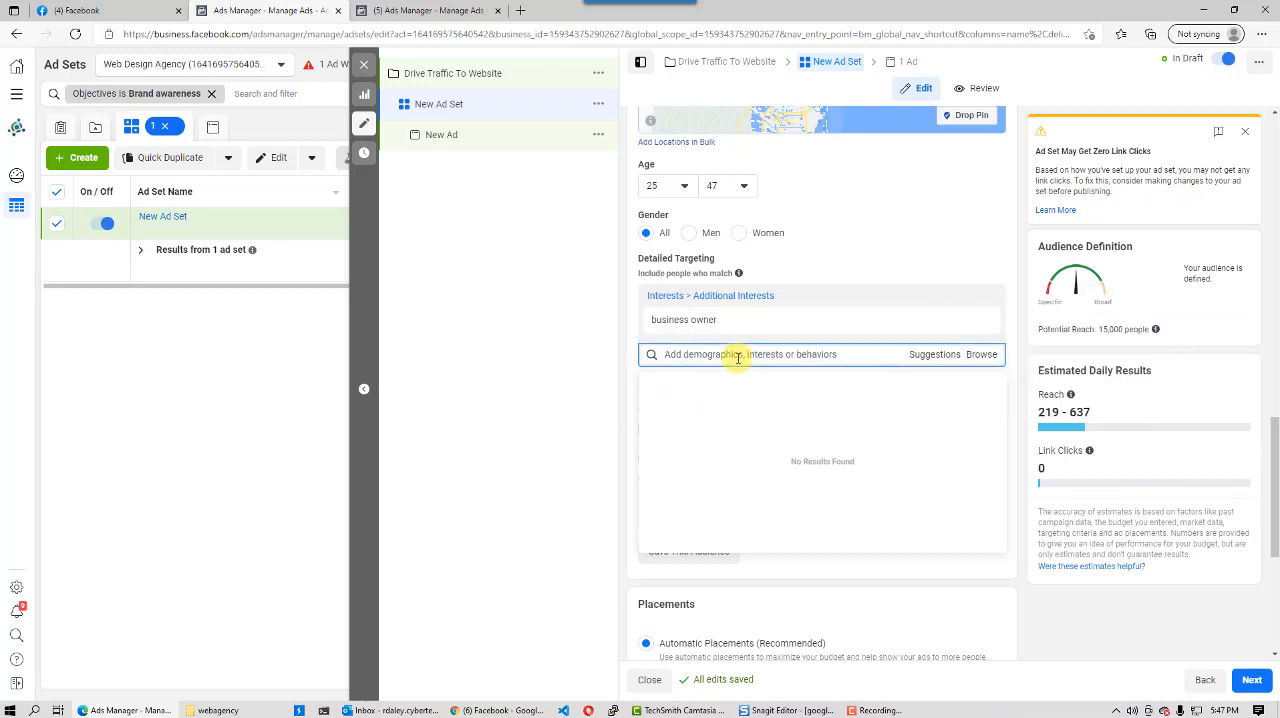
left_click(936, 356)
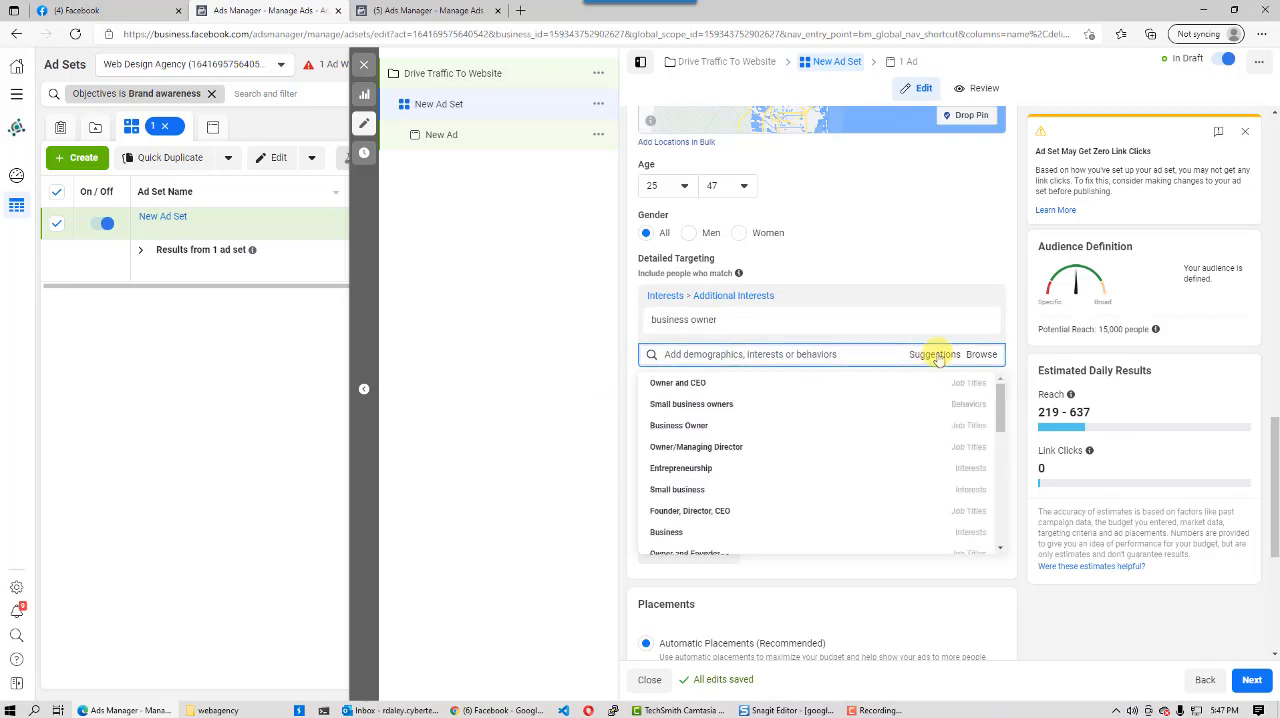
mouse_move(695, 405)
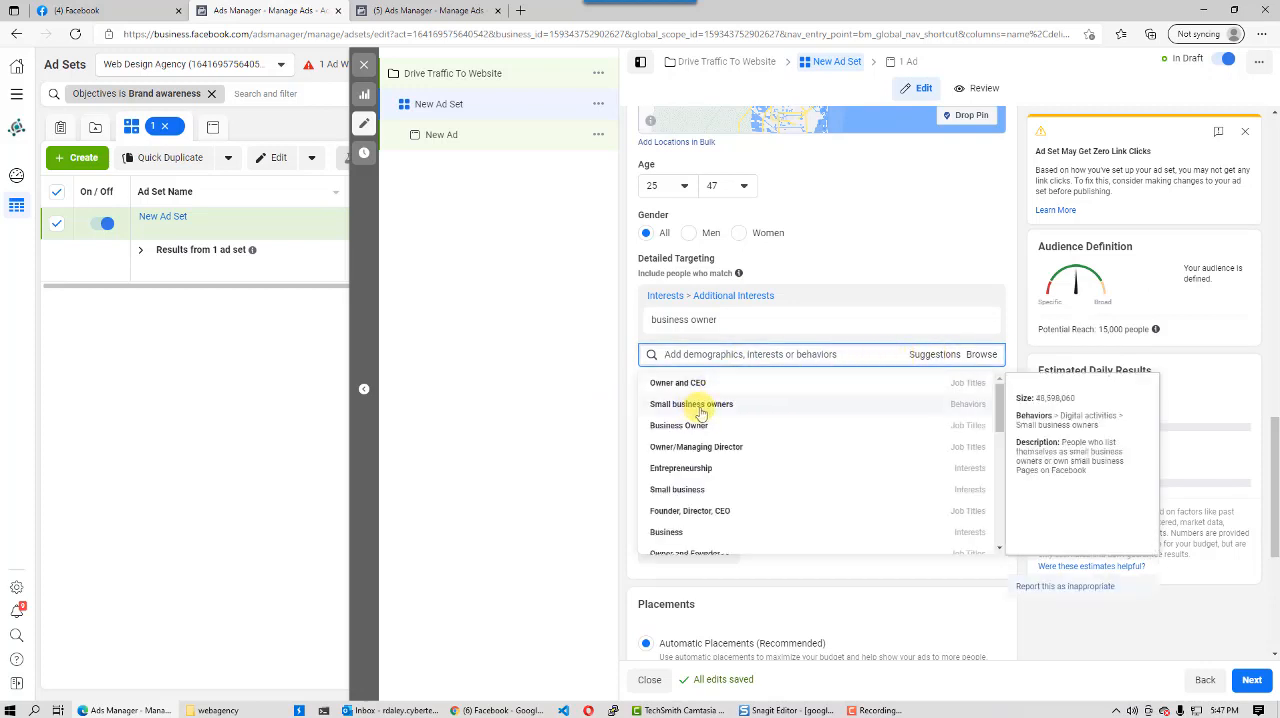
left_click(700, 405)
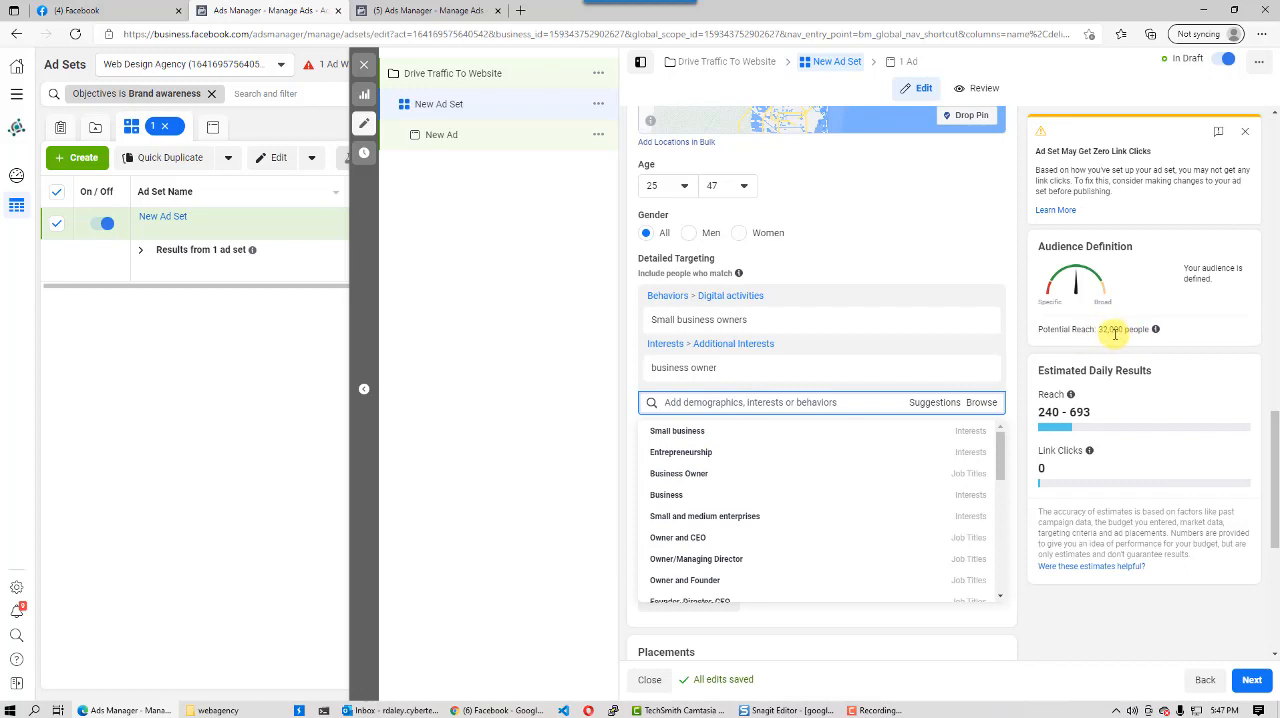
mouse_move(683, 456)
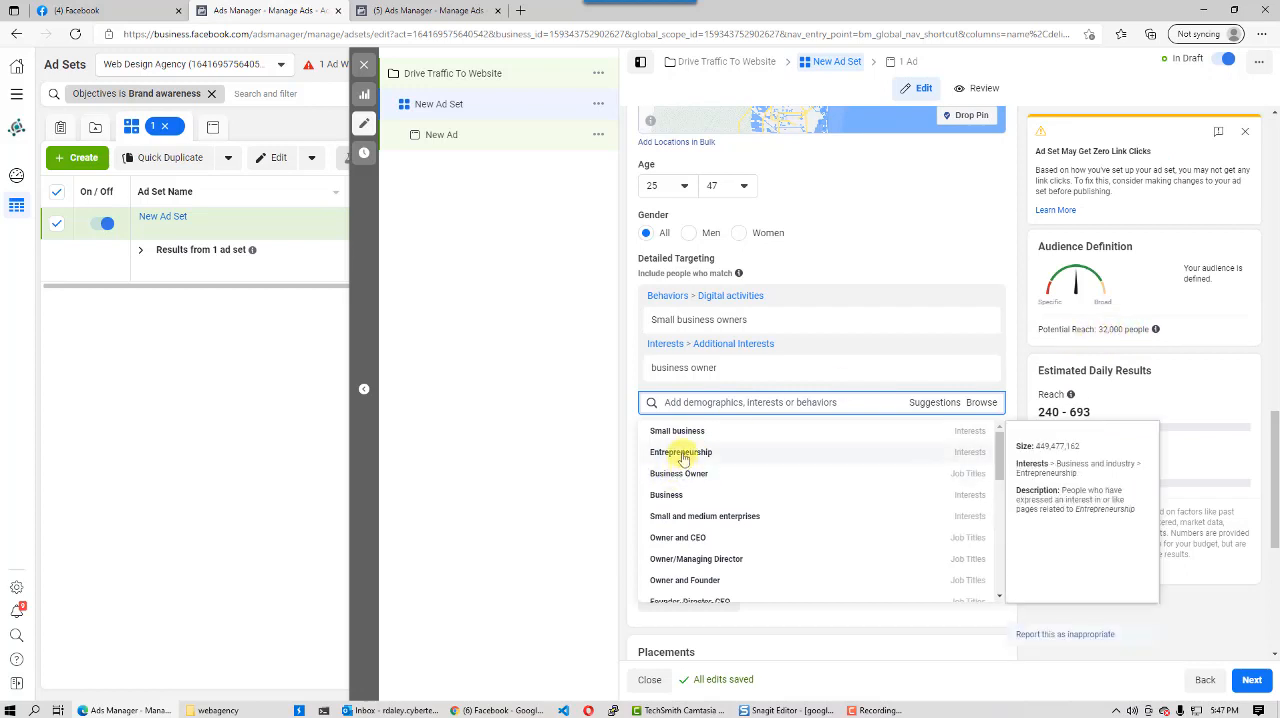
left_click(683, 454)
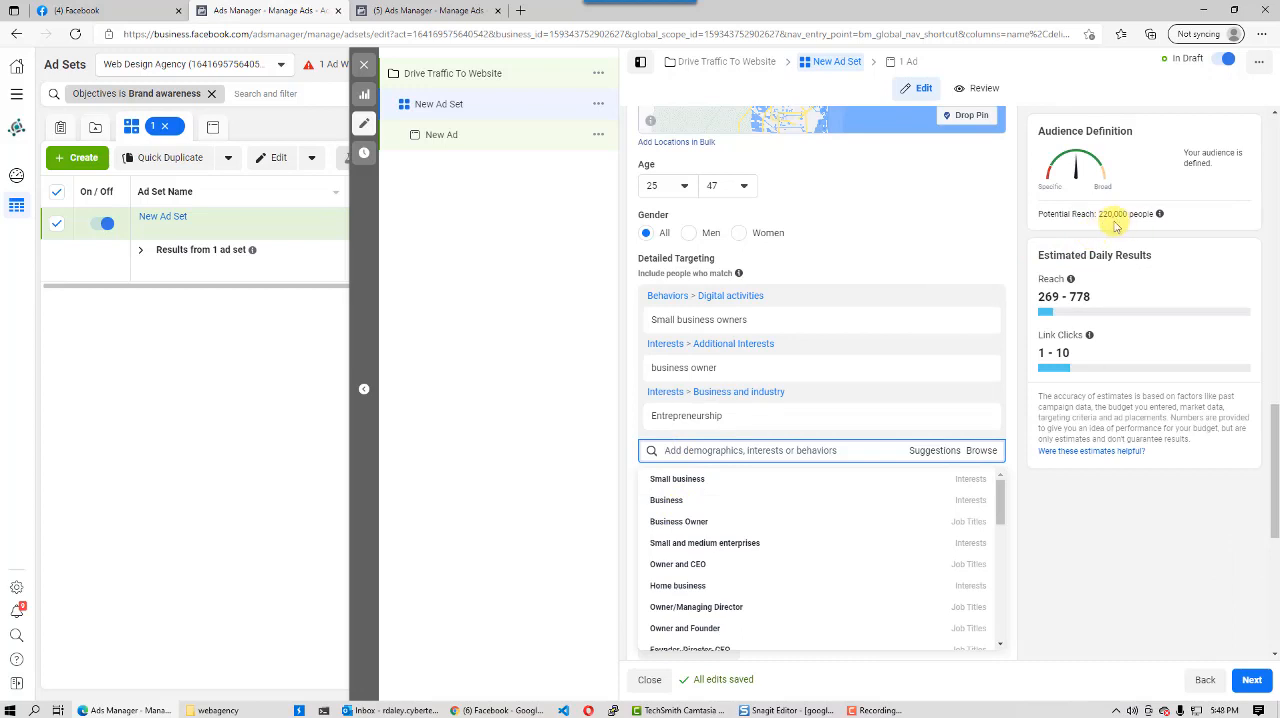
- Review the audience's location, radius, age, gender and detailed targeting selections
scroll(1183, 231, "up", 2)
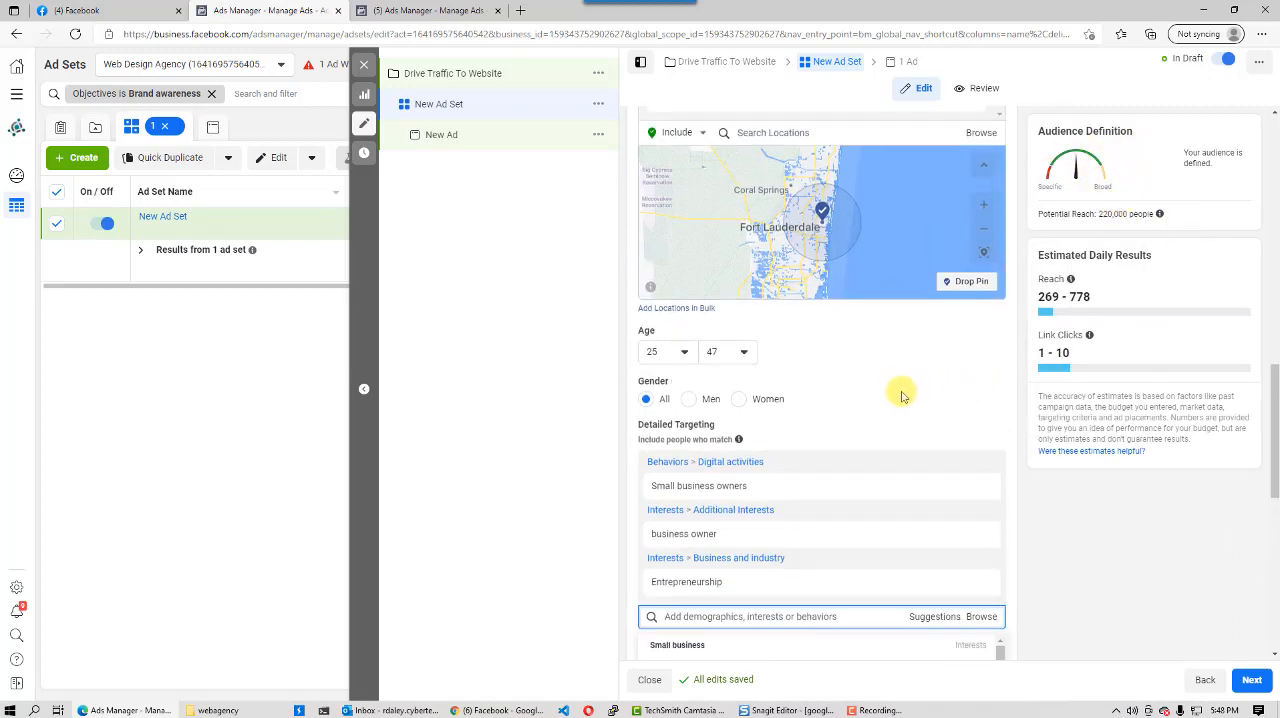
scroll(900, 395, "down", 3)
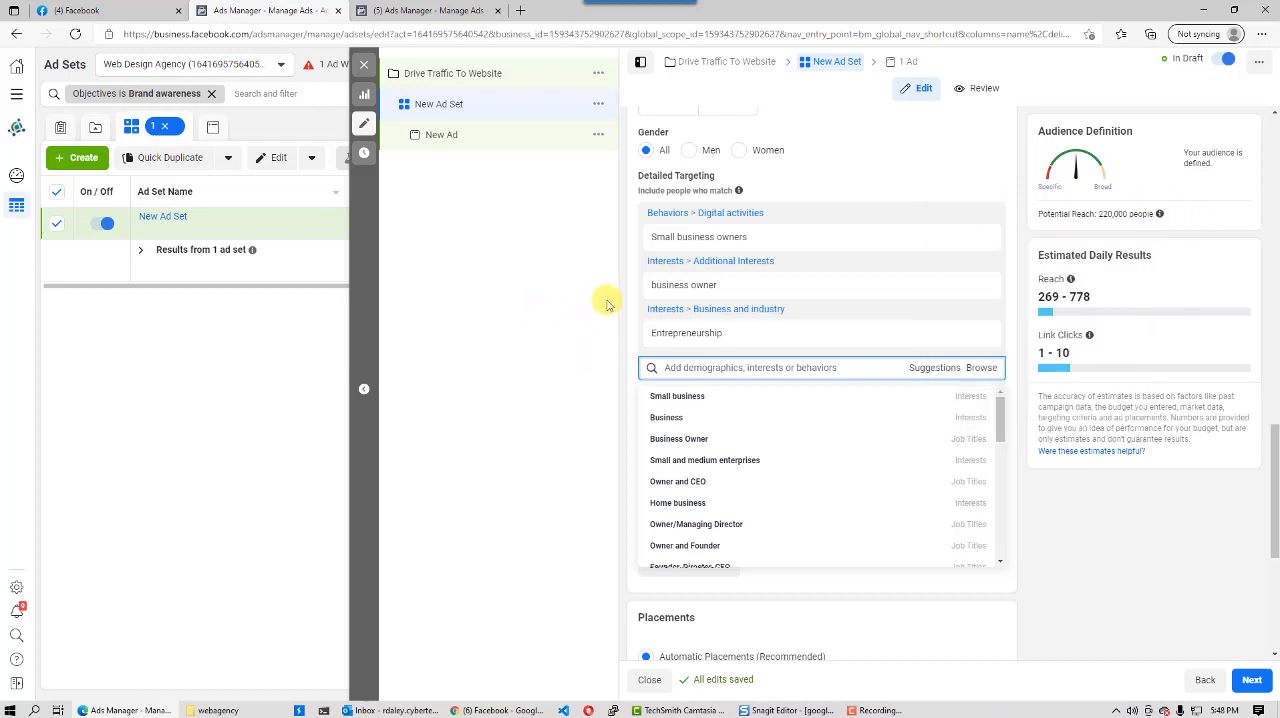
scroll(645, 290, "up", 3)
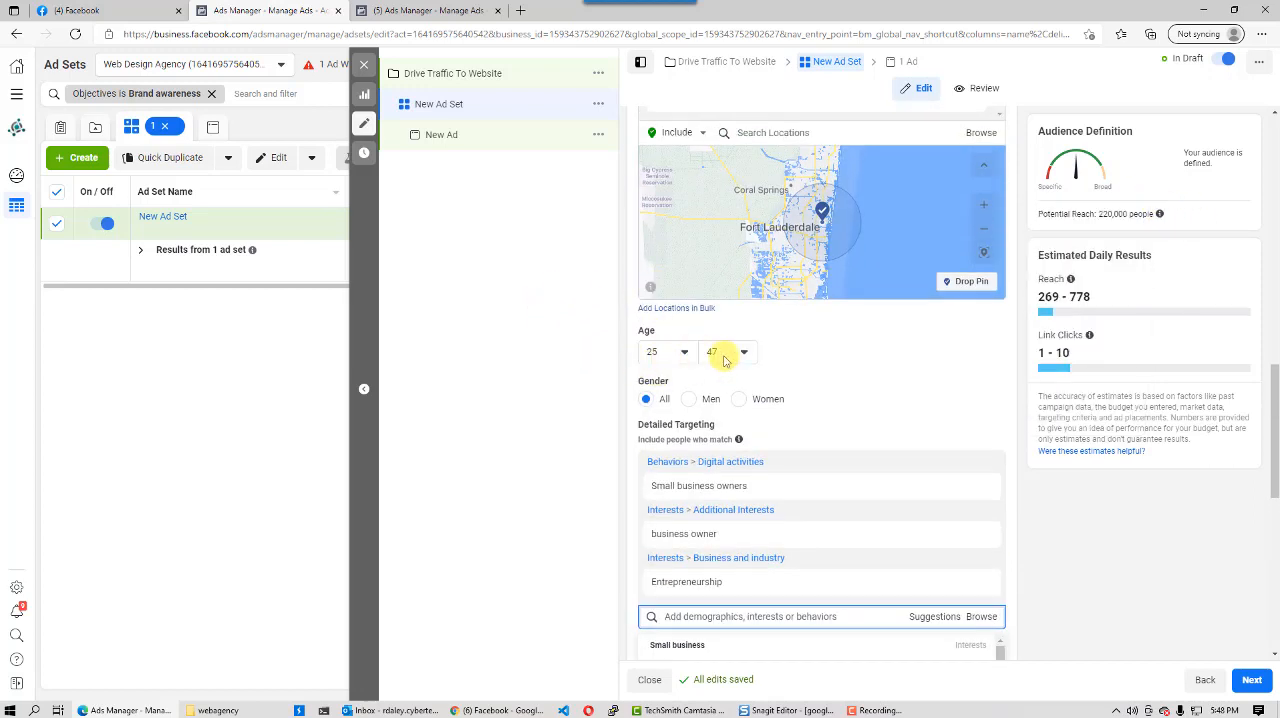
scroll(757, 324, "up", 3)
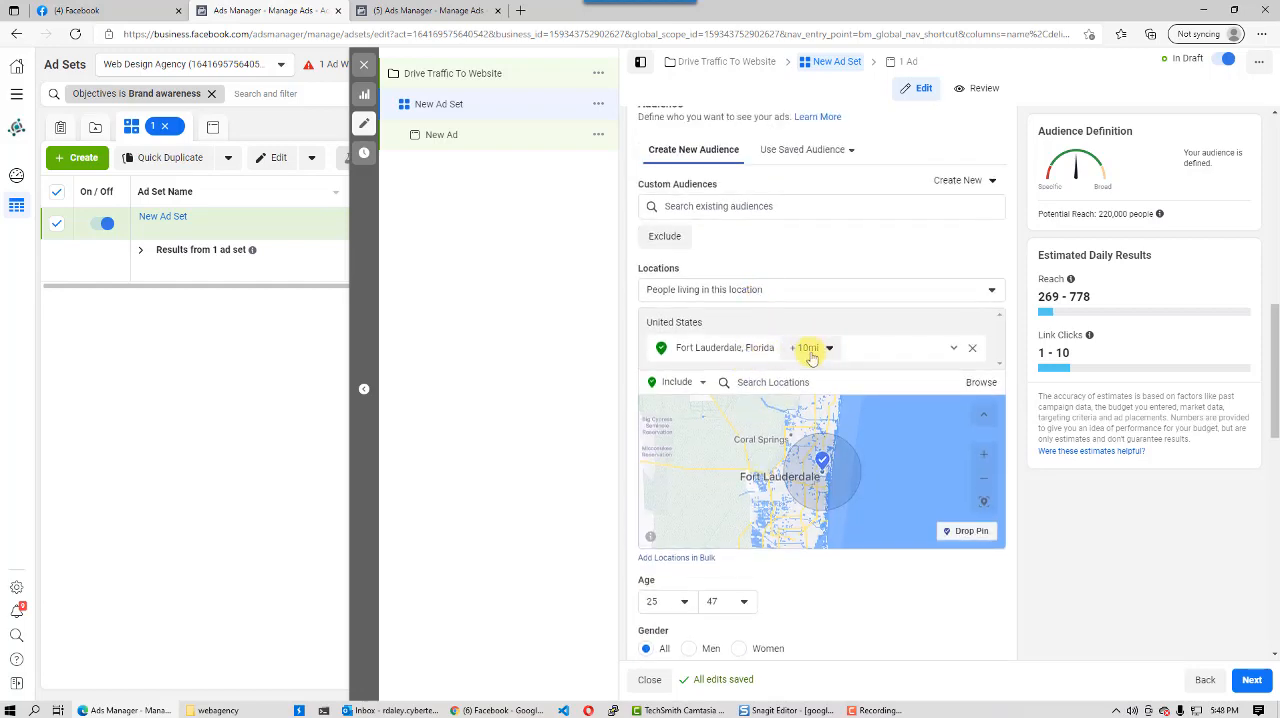
scroll(646, 457, "down", 5)
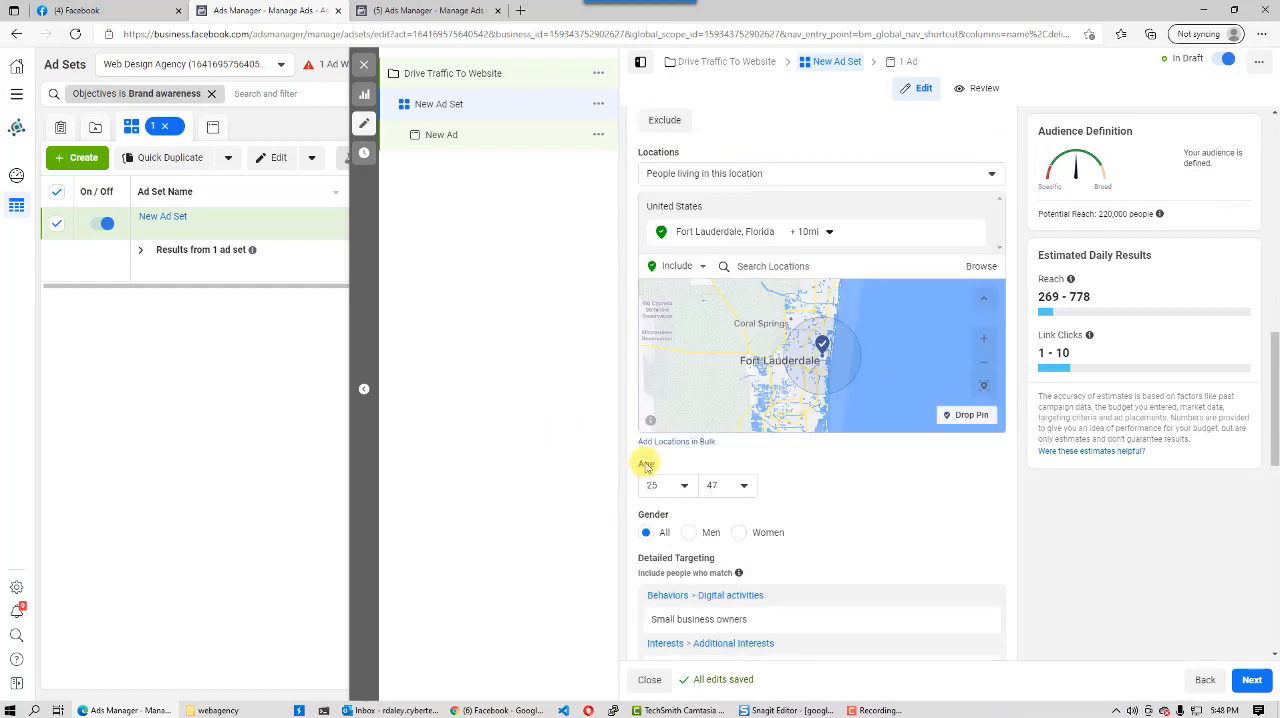
- Narrow the audience with an additional detailed targeting condition that people must also match
left_click(642, 368)
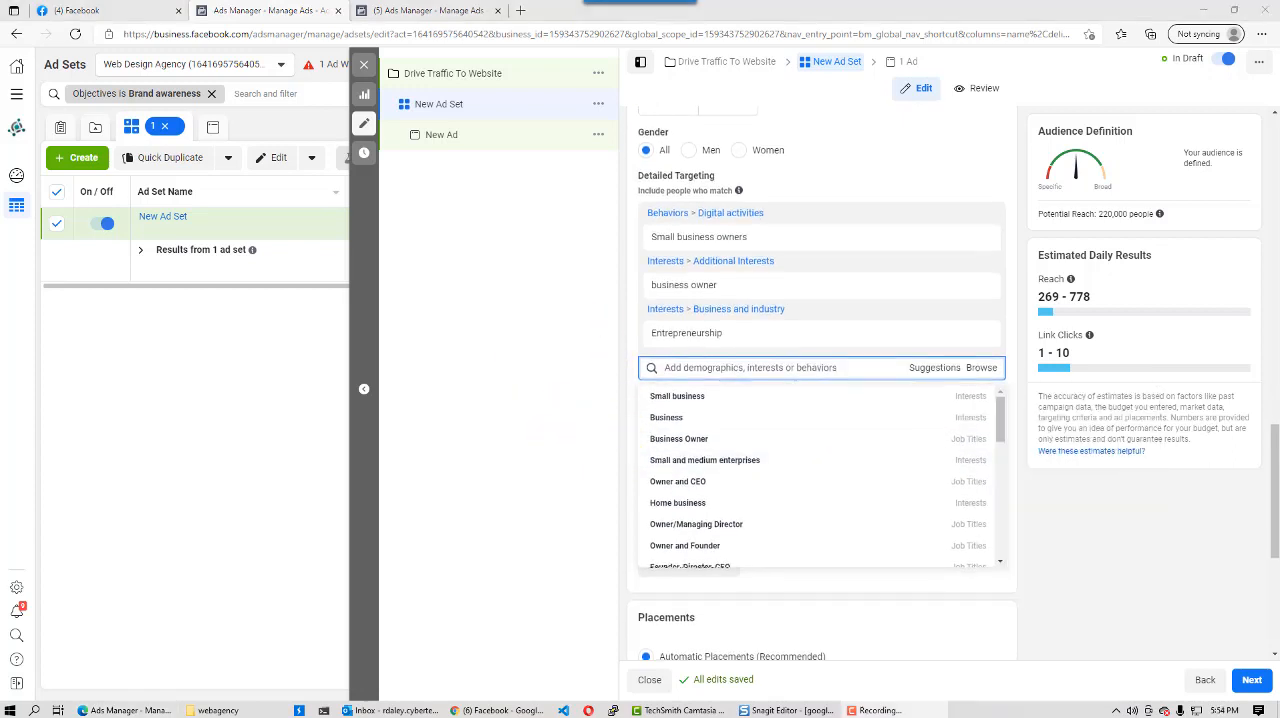
left_click(557, 401)
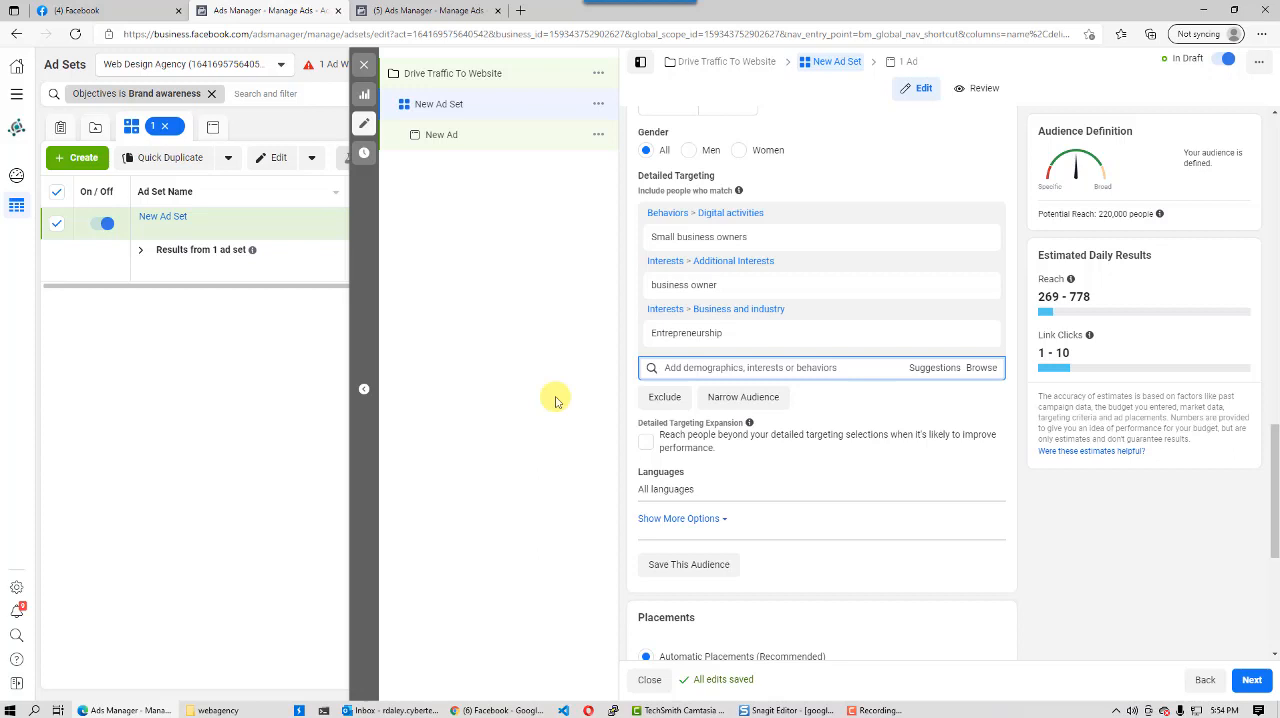
left_click(748, 397)
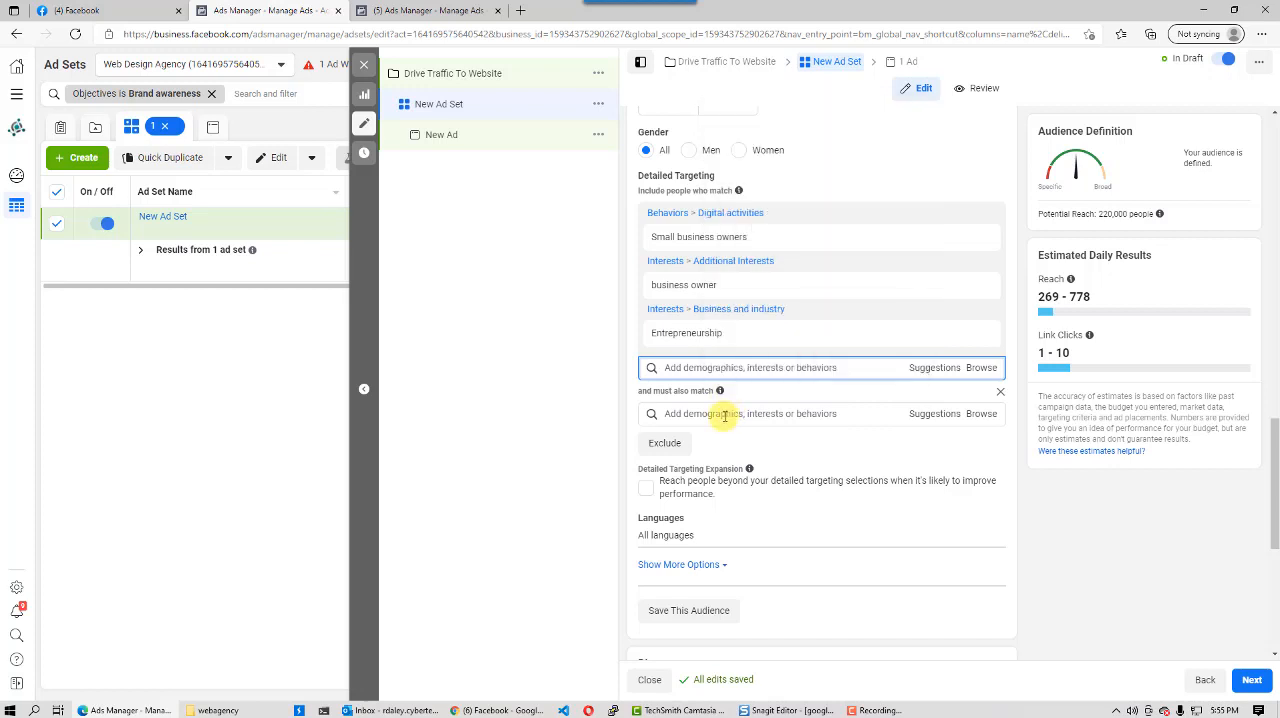
left_click(724, 414)
type("wix")
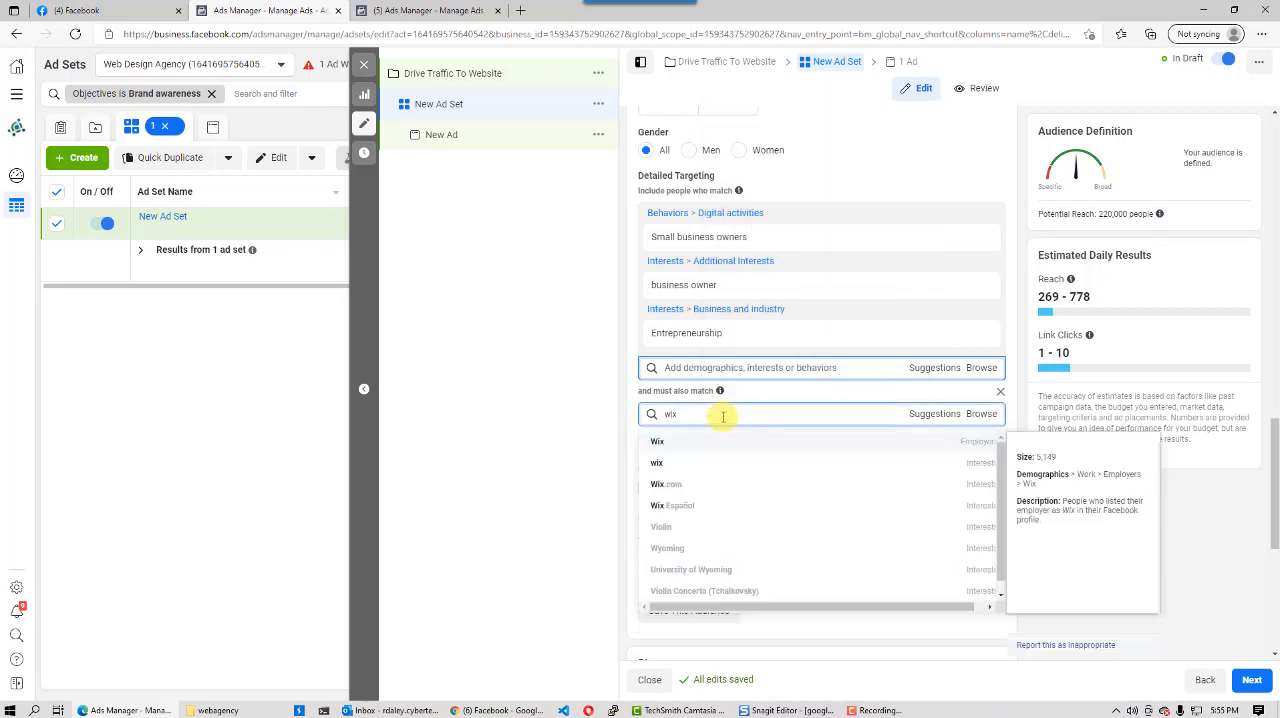
left_click(657, 443)
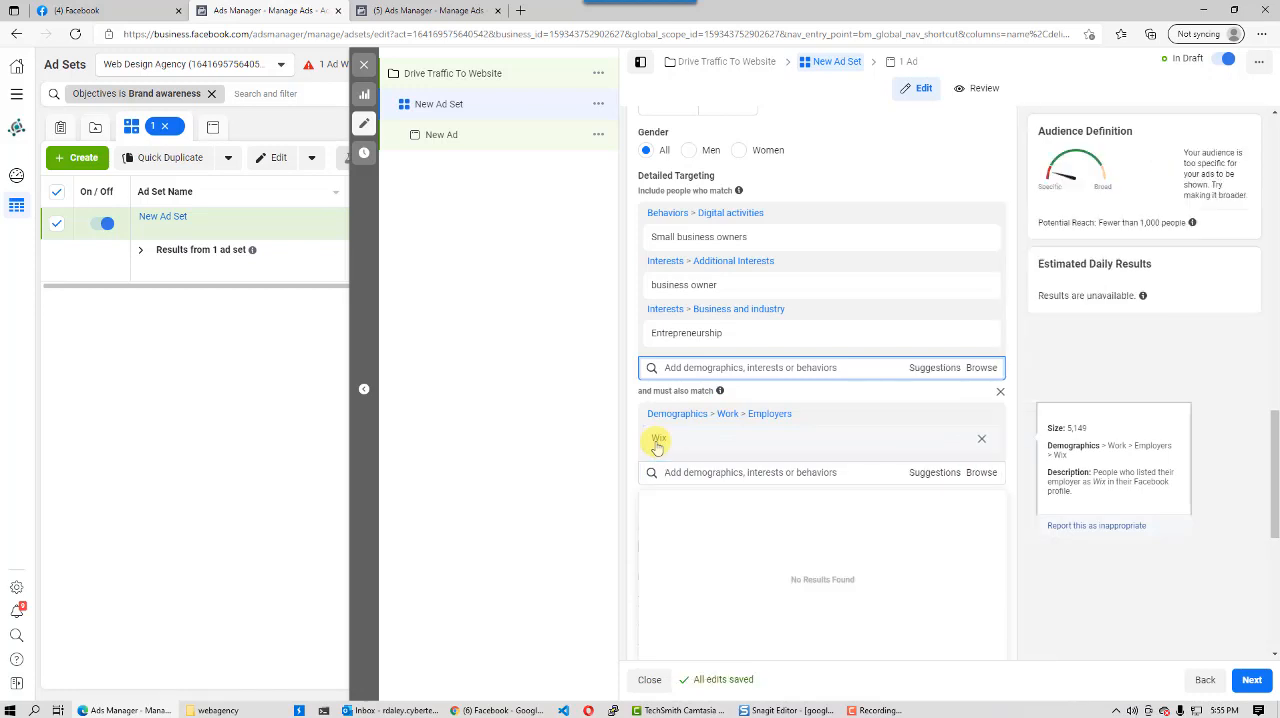
left_click(981, 416)
- Search for "wix" in the must-also-match condition and add the Wix.com interest
left_click(691, 413)
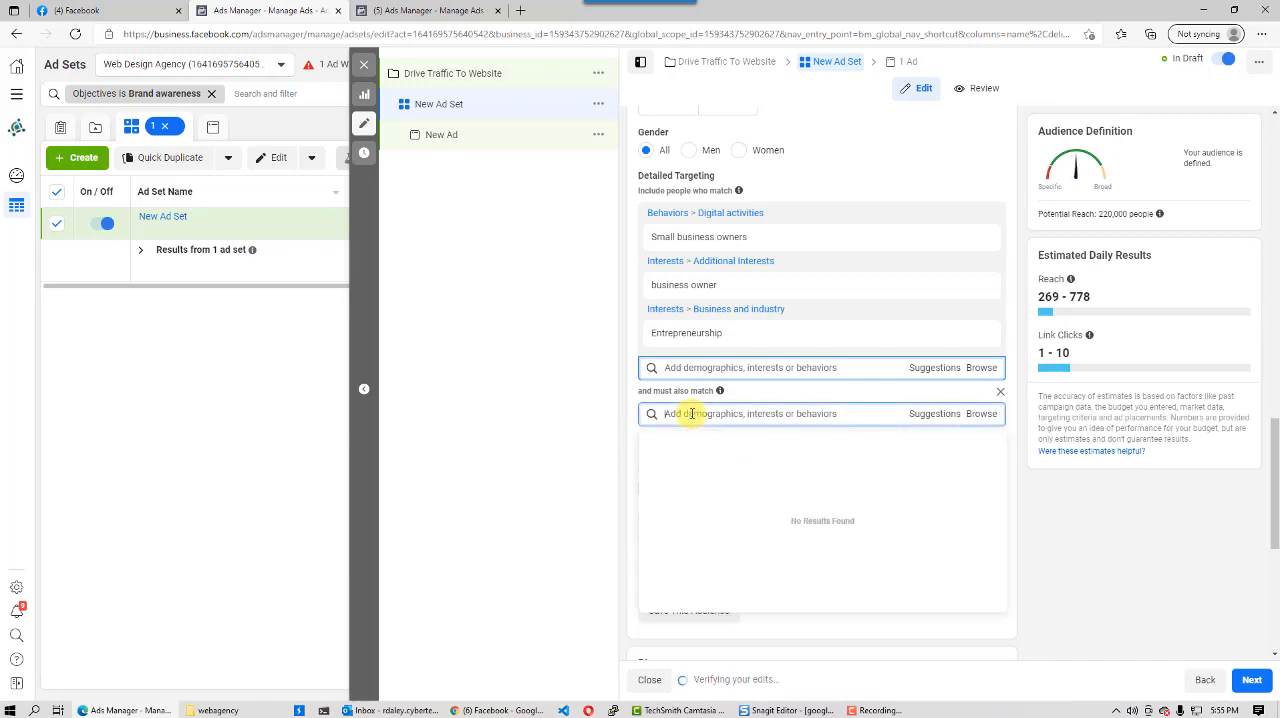
type("wix")
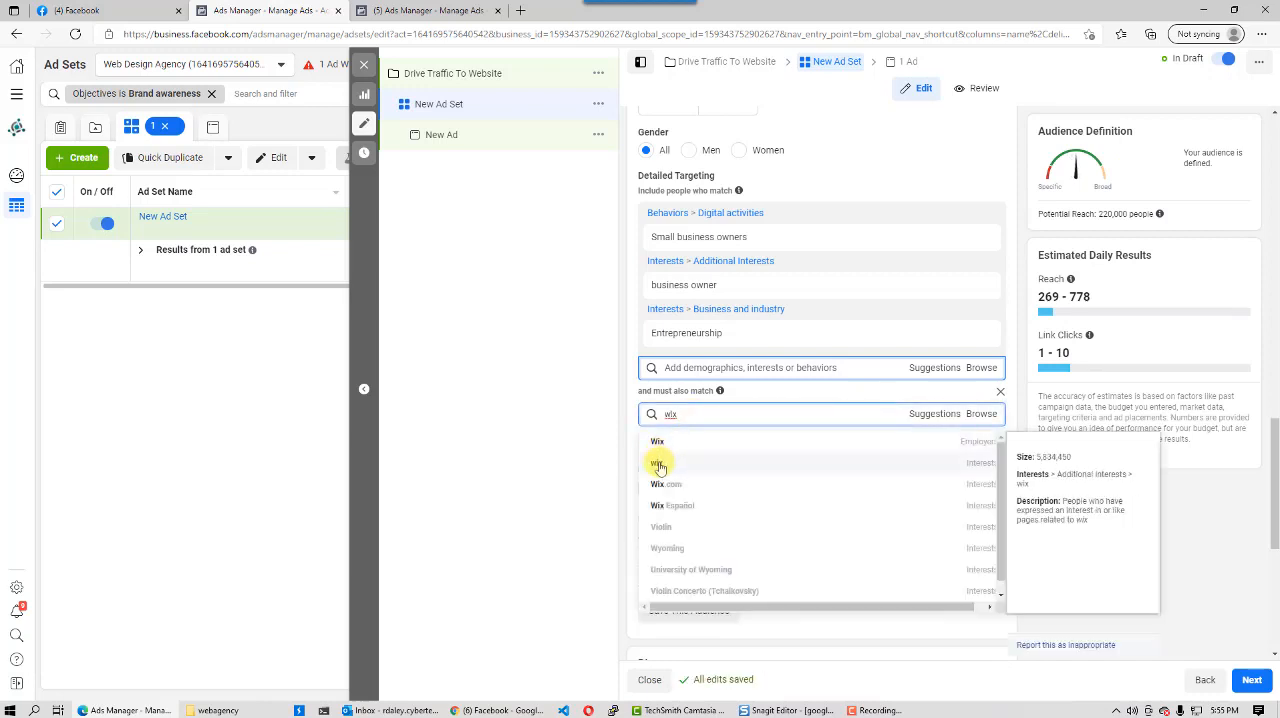
left_click(657, 487)
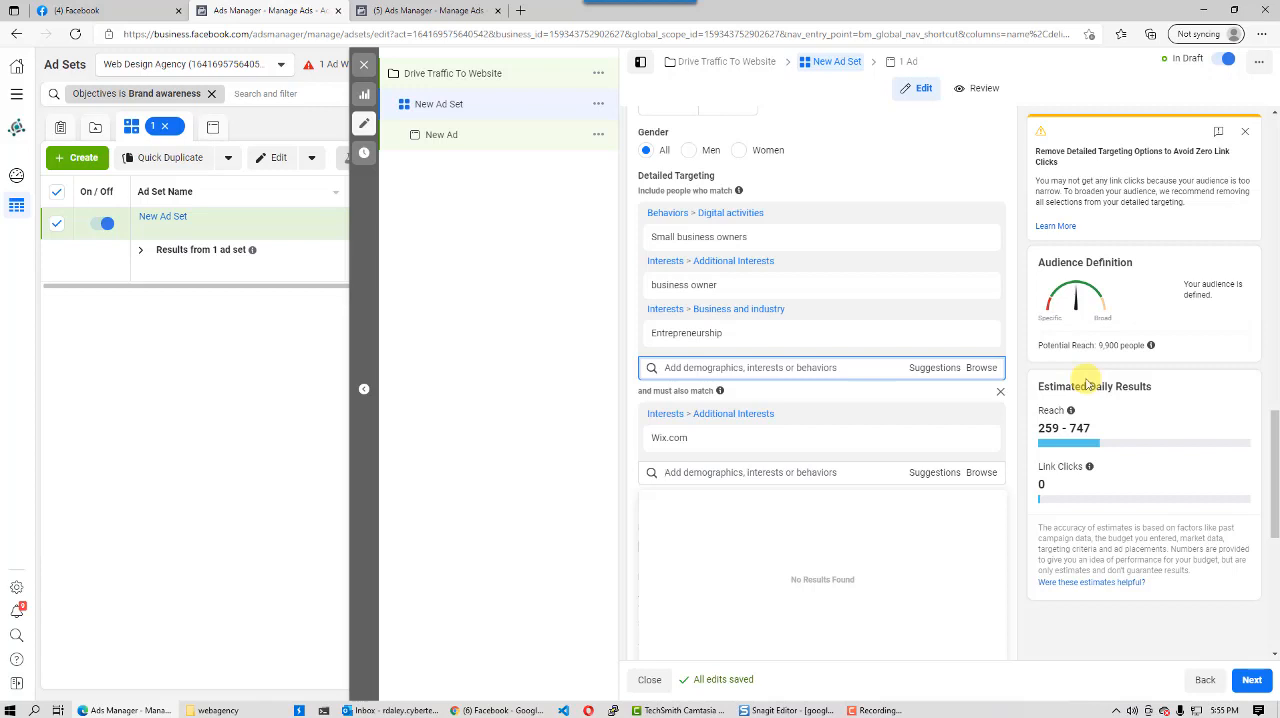
left_click(551, 266)
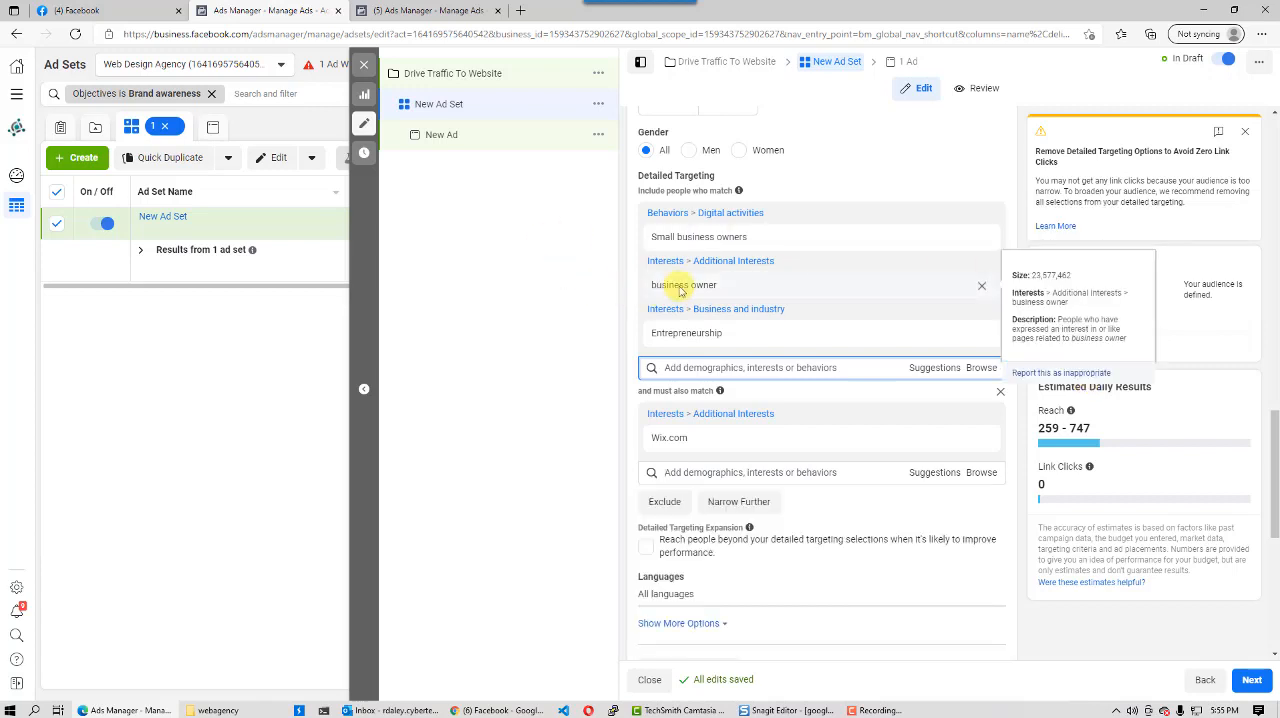
- Raise the audience's maximum age to 57
scroll(727, 315, "up", 3)
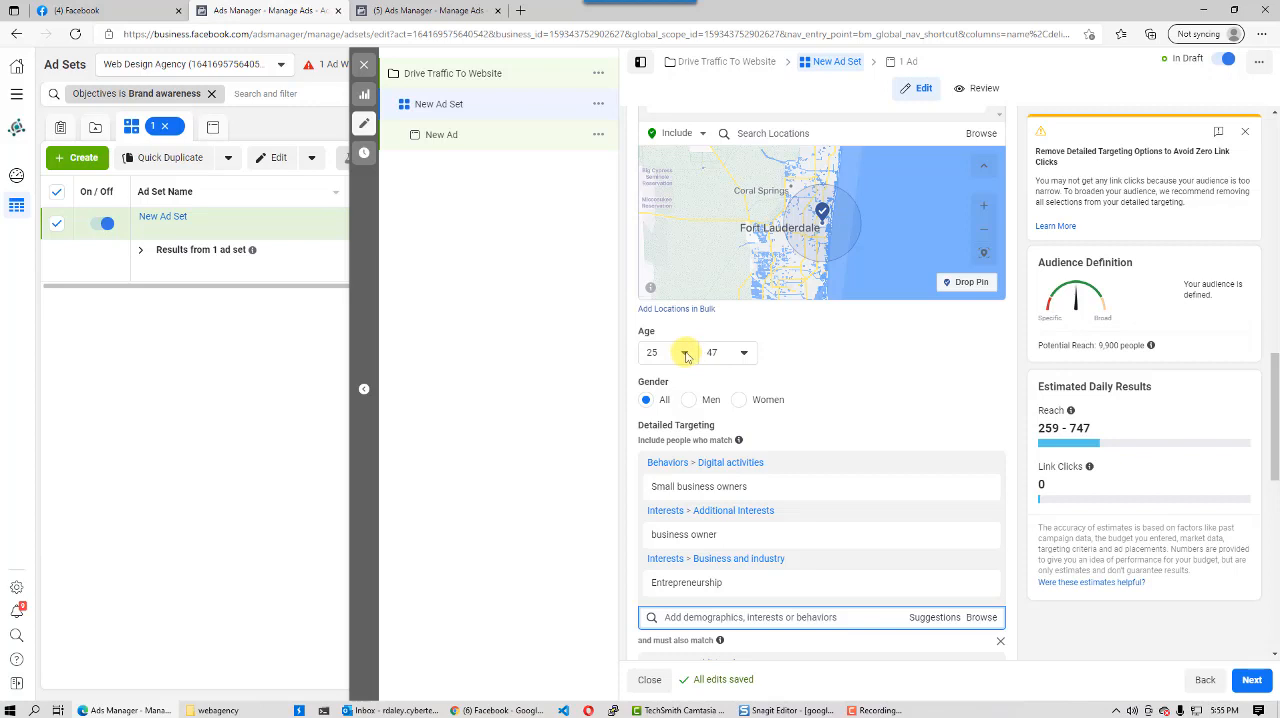
left_click(745, 355)
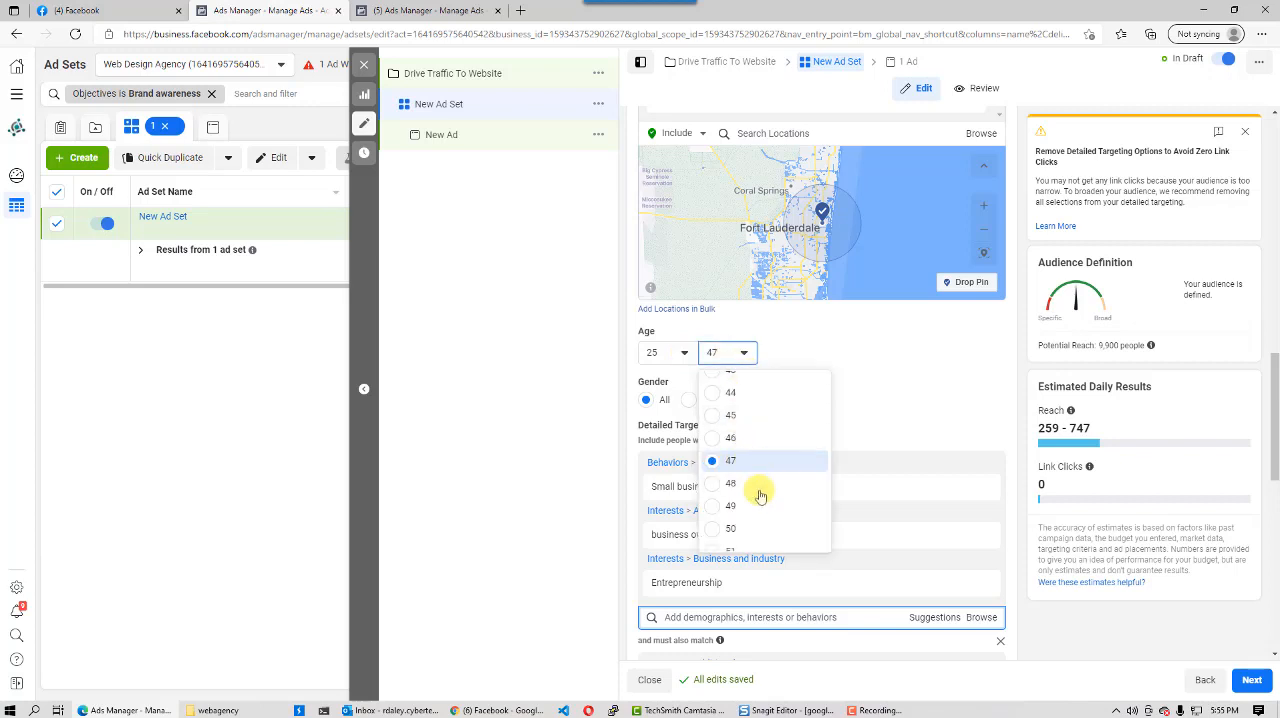
scroll(760, 510, "down", 1)
scroll(760, 510, "down", 5)
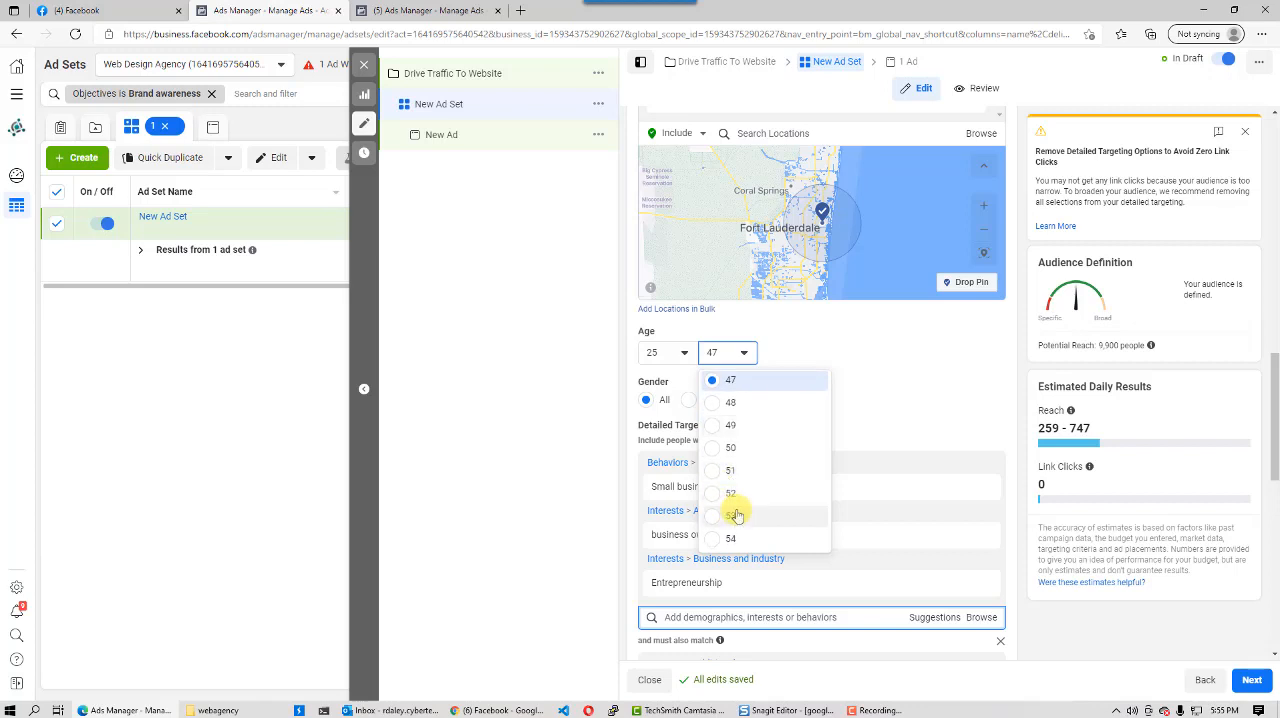
scroll(734, 506, "down", 2)
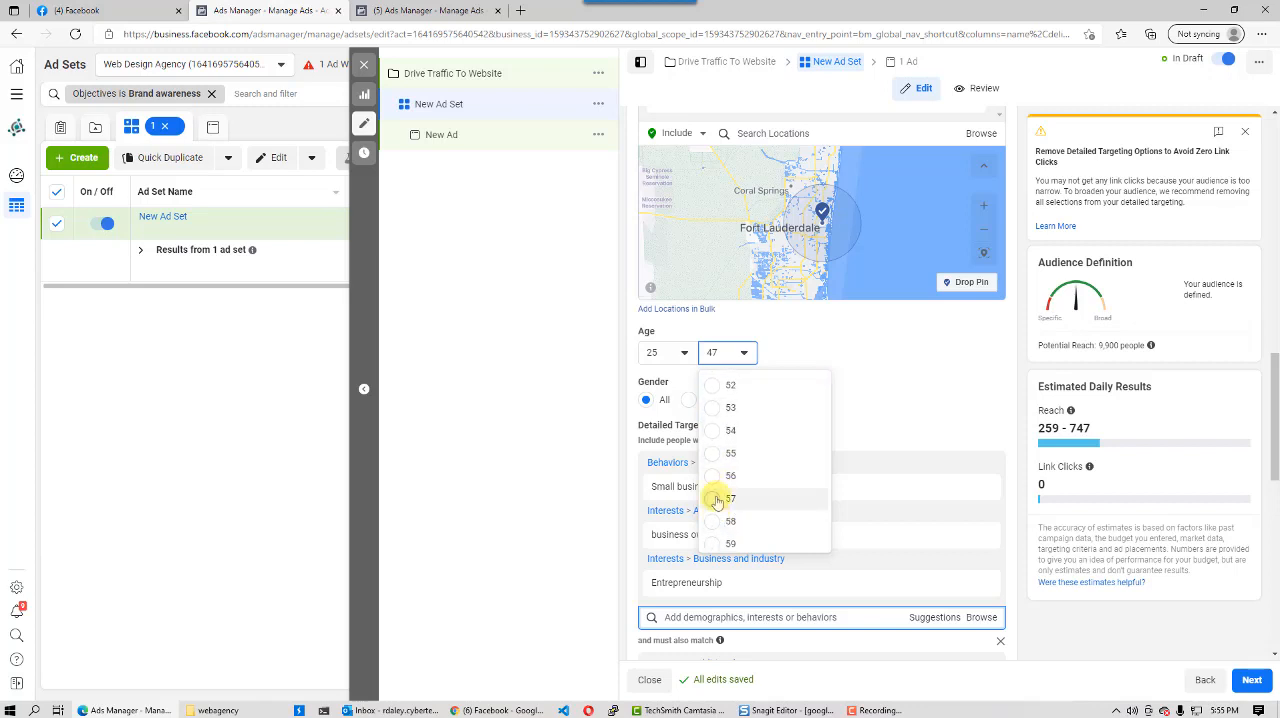
left_click(716, 500)
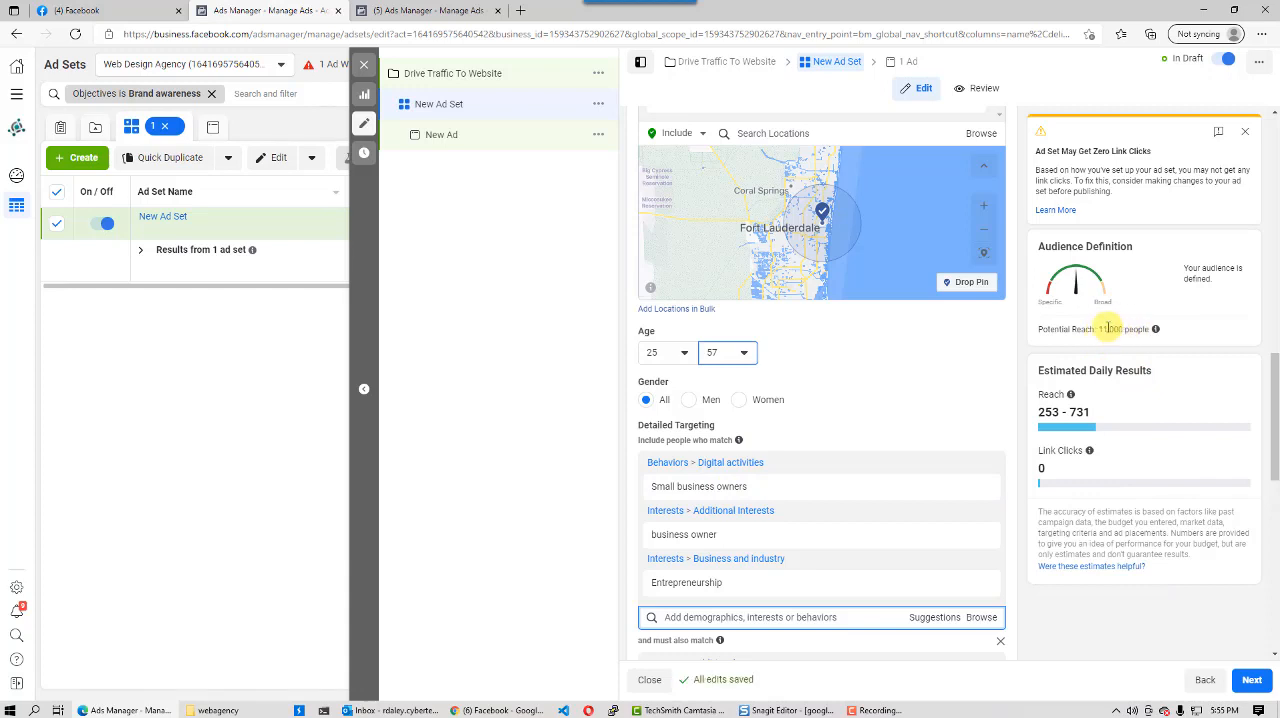
scroll(814, 226, "up", 1)
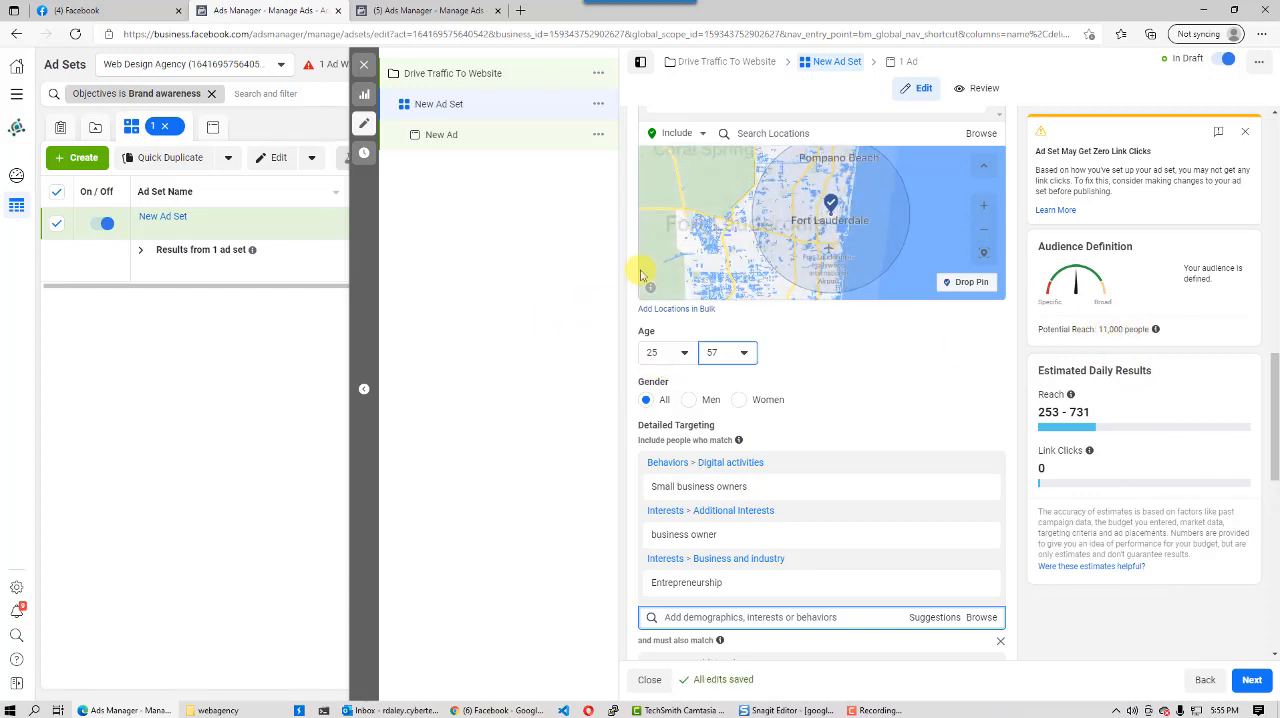
- Widen the radius around Fort Lauderdale, Florida in the audience locations to 20 miles
left_click(578, 308)
left_click_drag(1273, 408, 1275, 380)
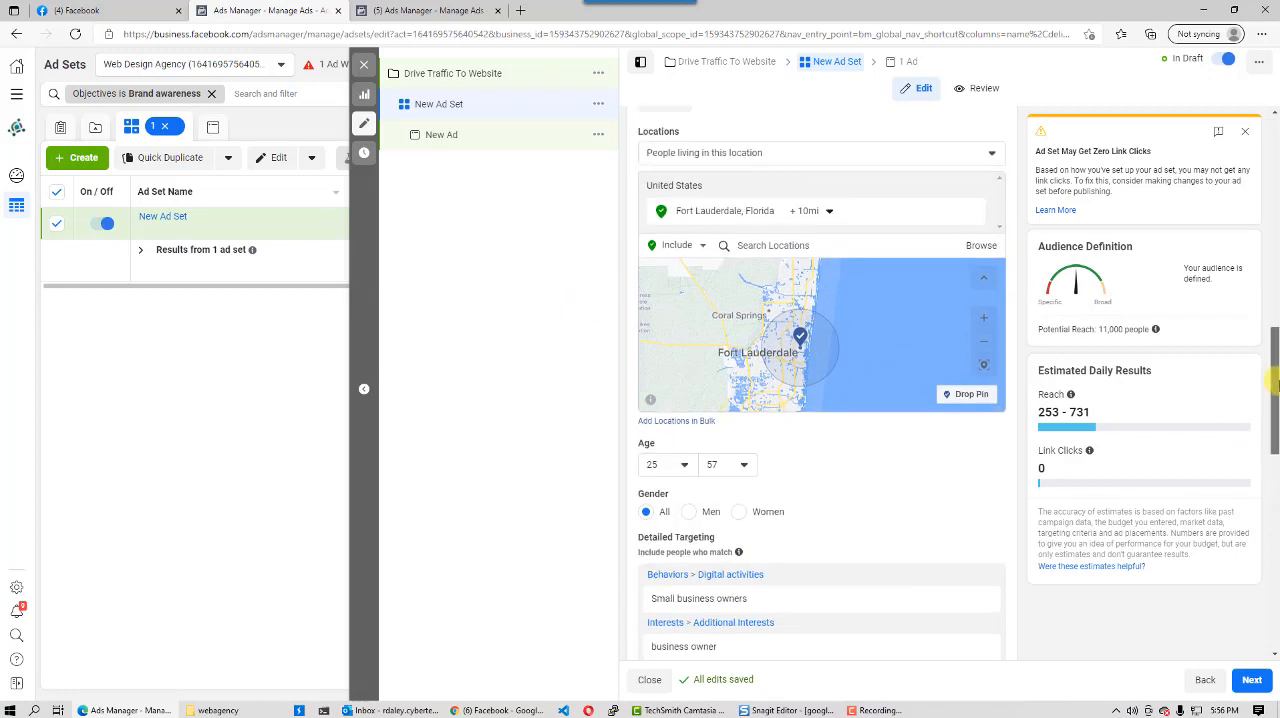
left_click(829, 211)
left_click_drag(813, 297, 823, 297)
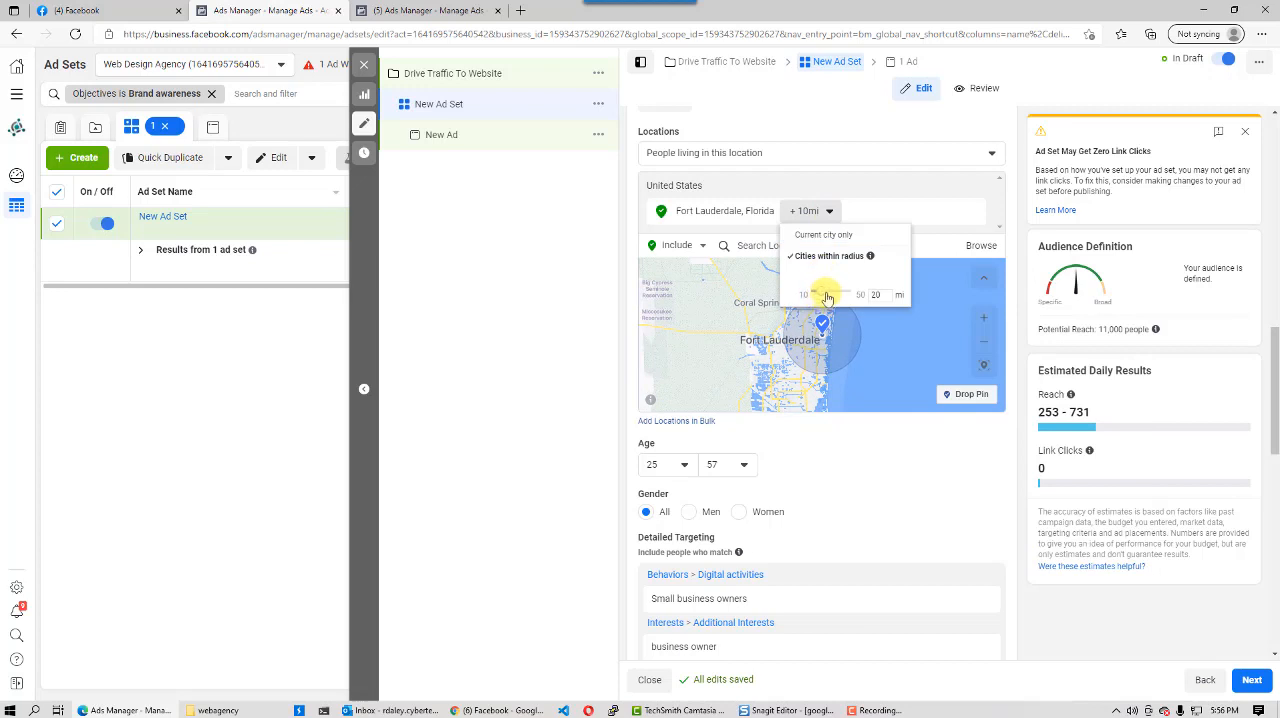
left_click(666, 323)
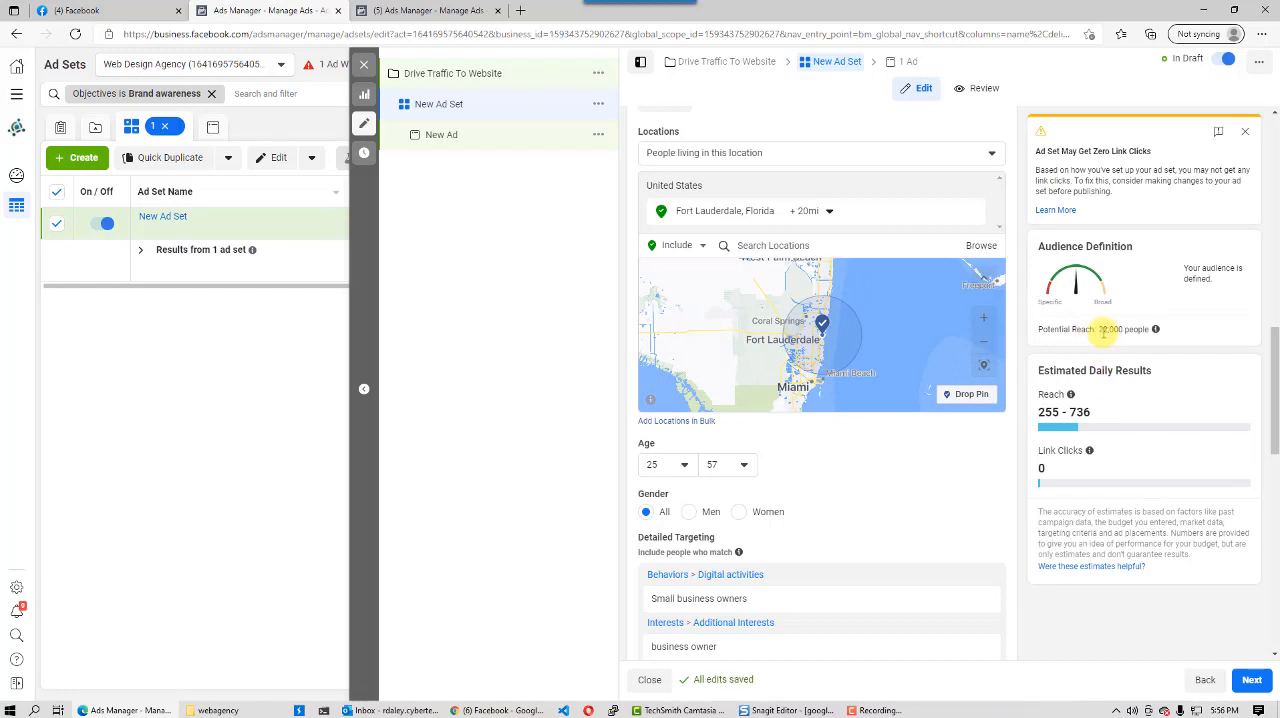
- Add the suggested interests Shopify, WooCommerce, E-commerce, Drop shipping and WordPress to the must-also-match condition alongside Wix.com
left_click_drag(1274, 357, 1274, 466)
mouse_move(711, 330)
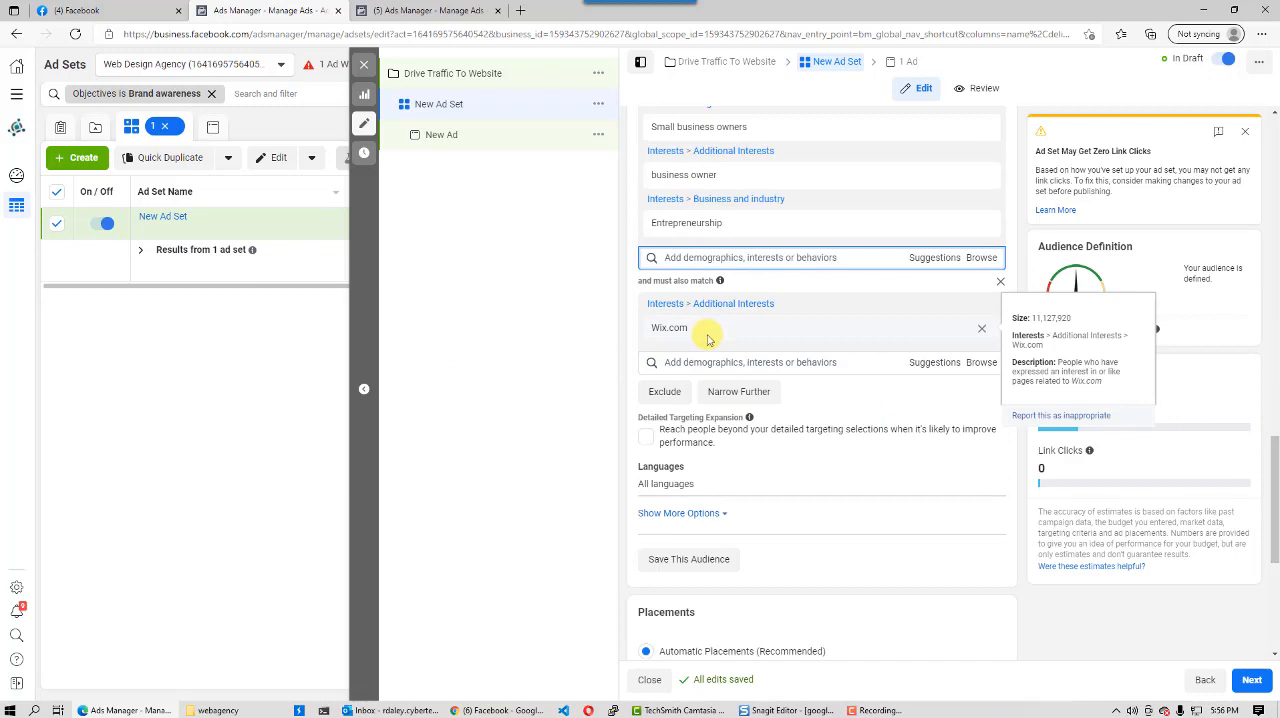
left_click(703, 365)
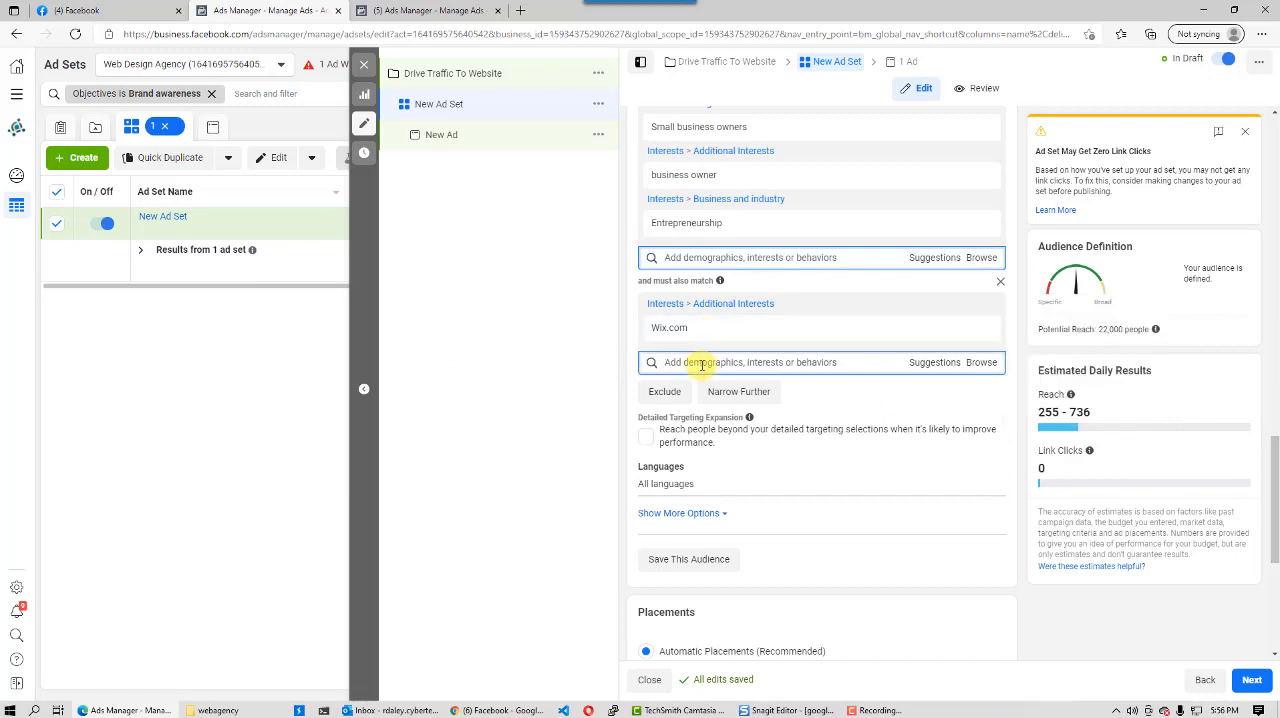
left_click(931, 363)
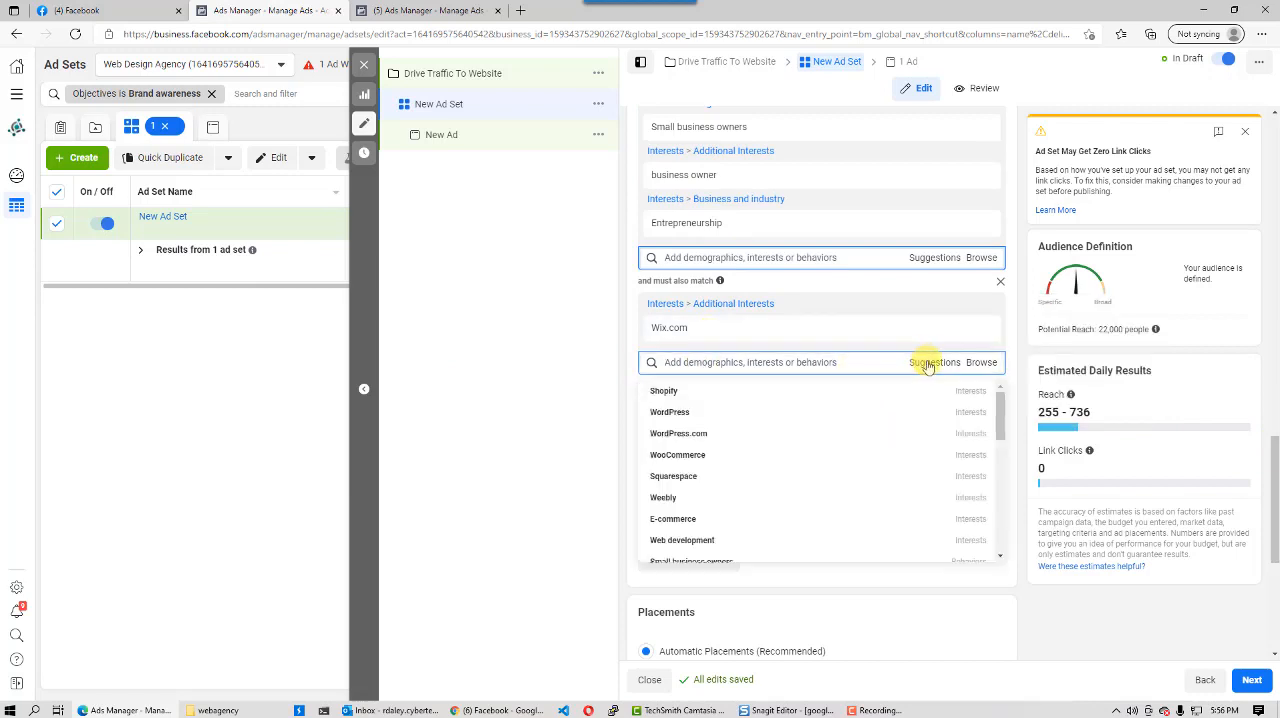
left_click(666, 396)
mouse_move(655, 441)
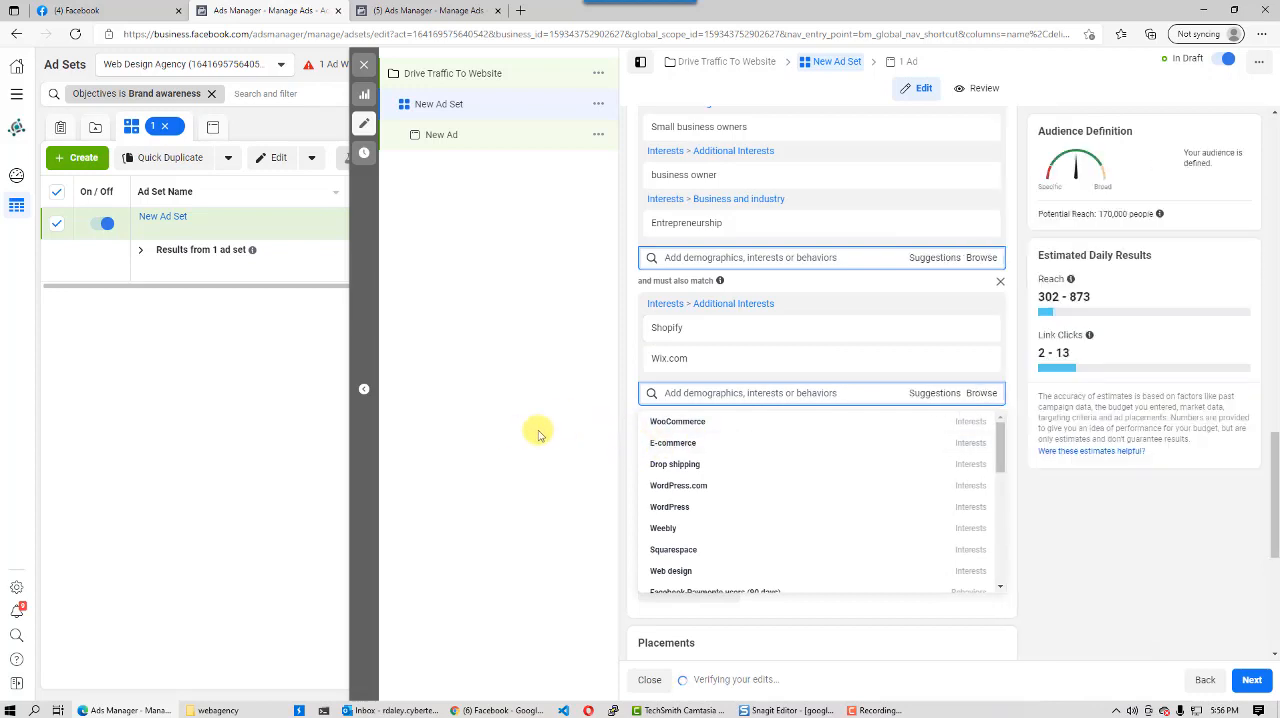
left_click(686, 424)
mouse_move(690, 455)
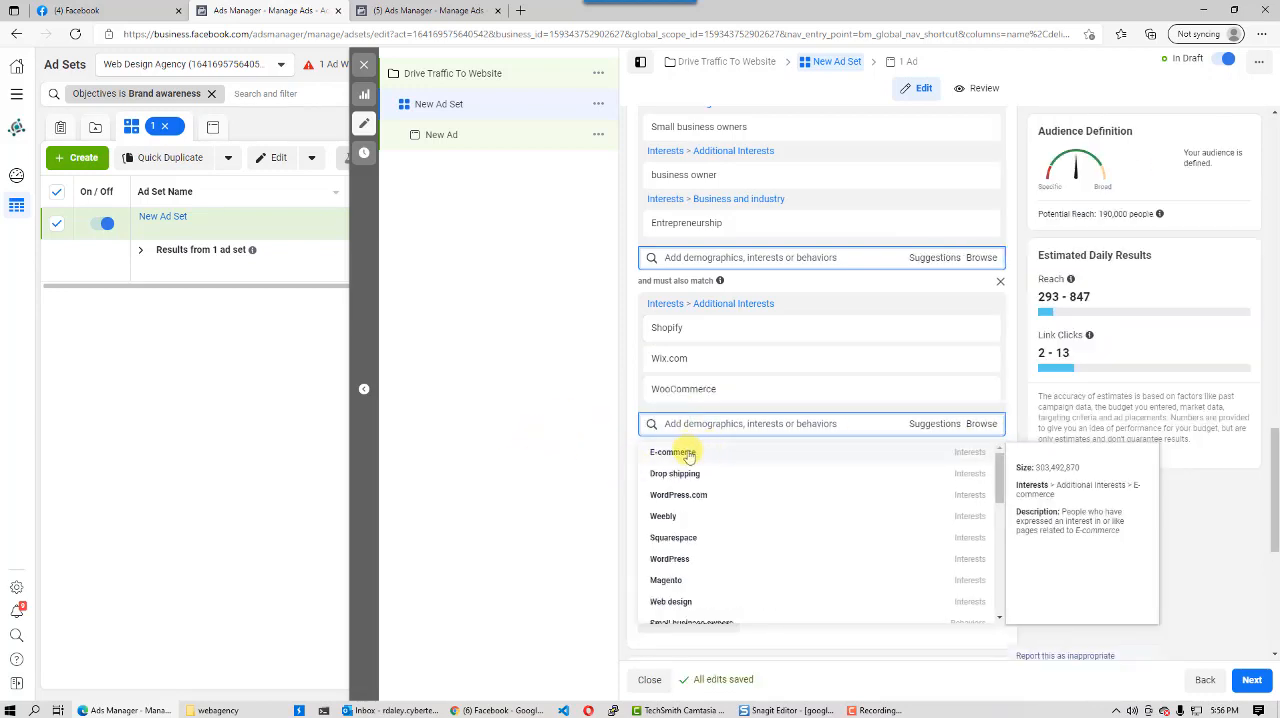
left_click(688, 455)
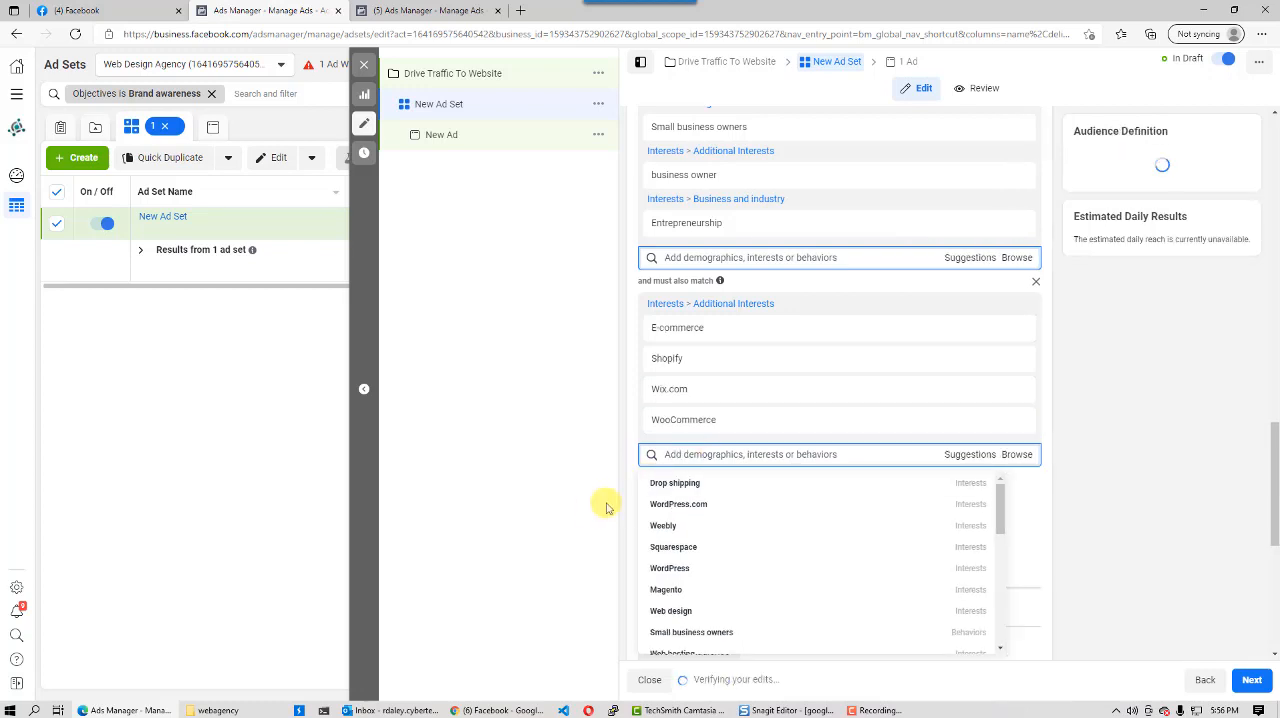
left_click(685, 487)
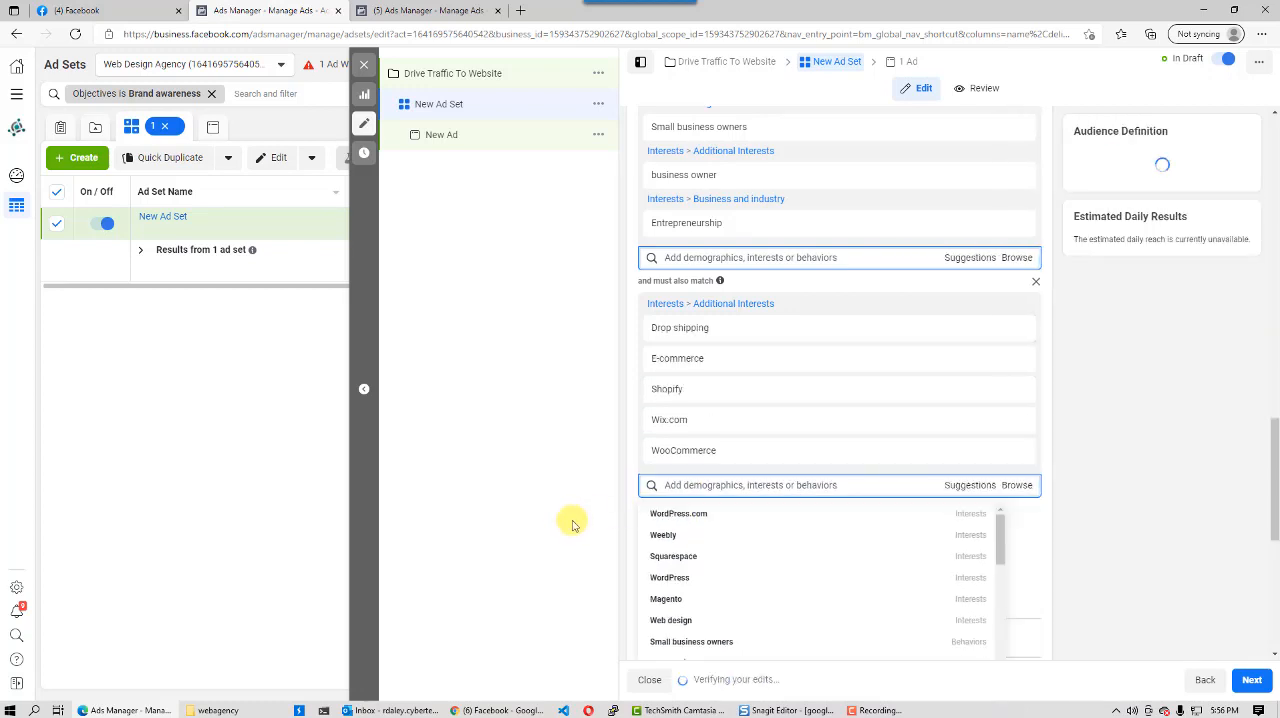
mouse_move(662, 538)
mouse_move(680, 580)
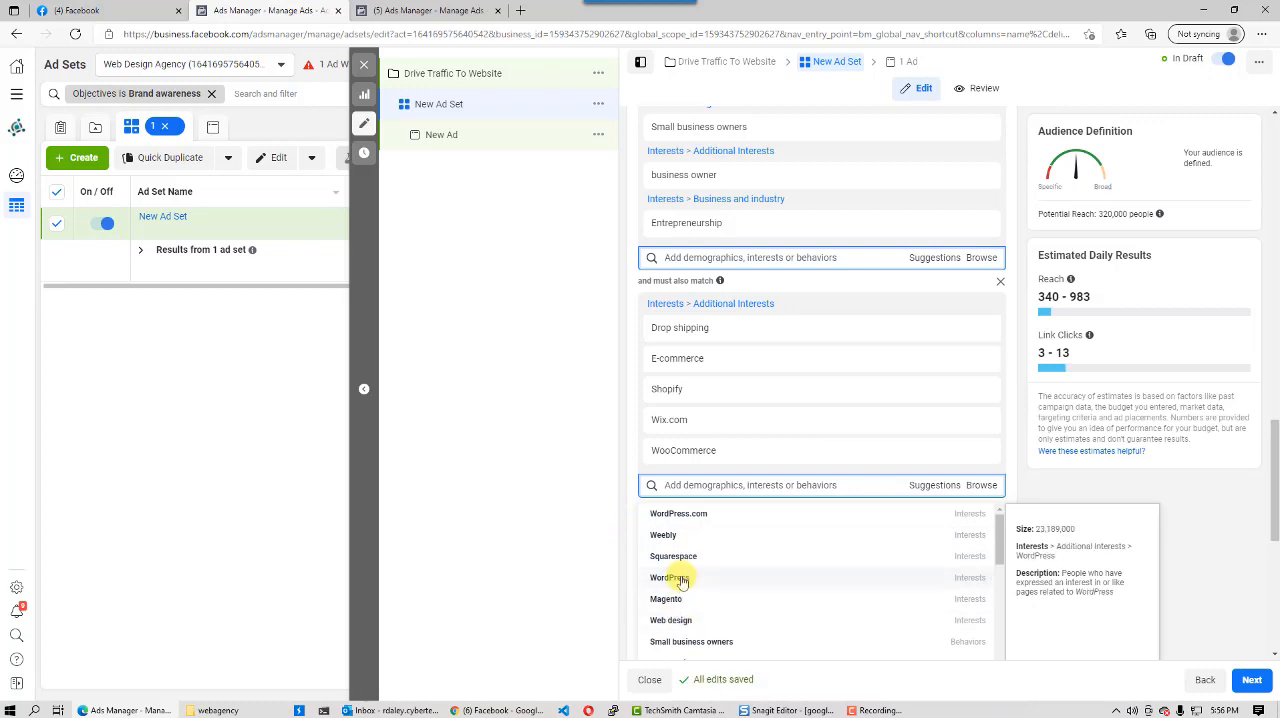
left_click(680, 580)
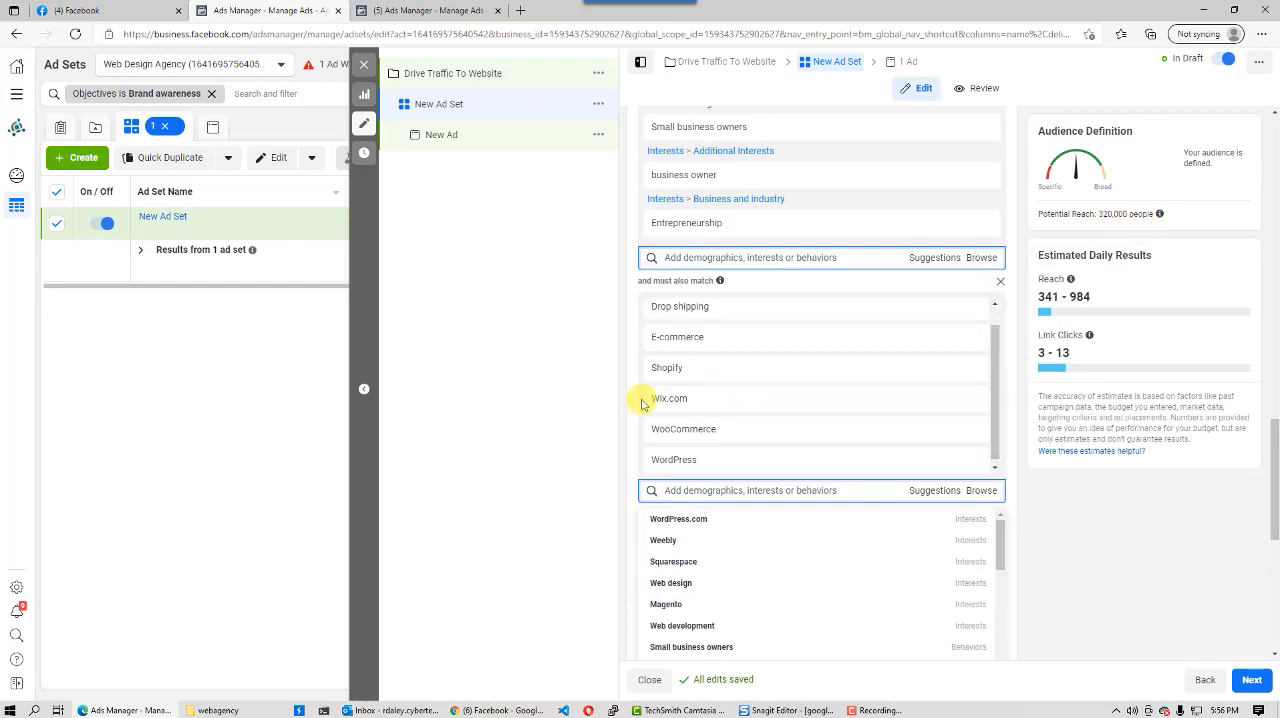
- Save the ad set's audience under the name "Audience Group 25 - 57 in Ft Luaderdale"
scroll(643, 403, "up", 10)
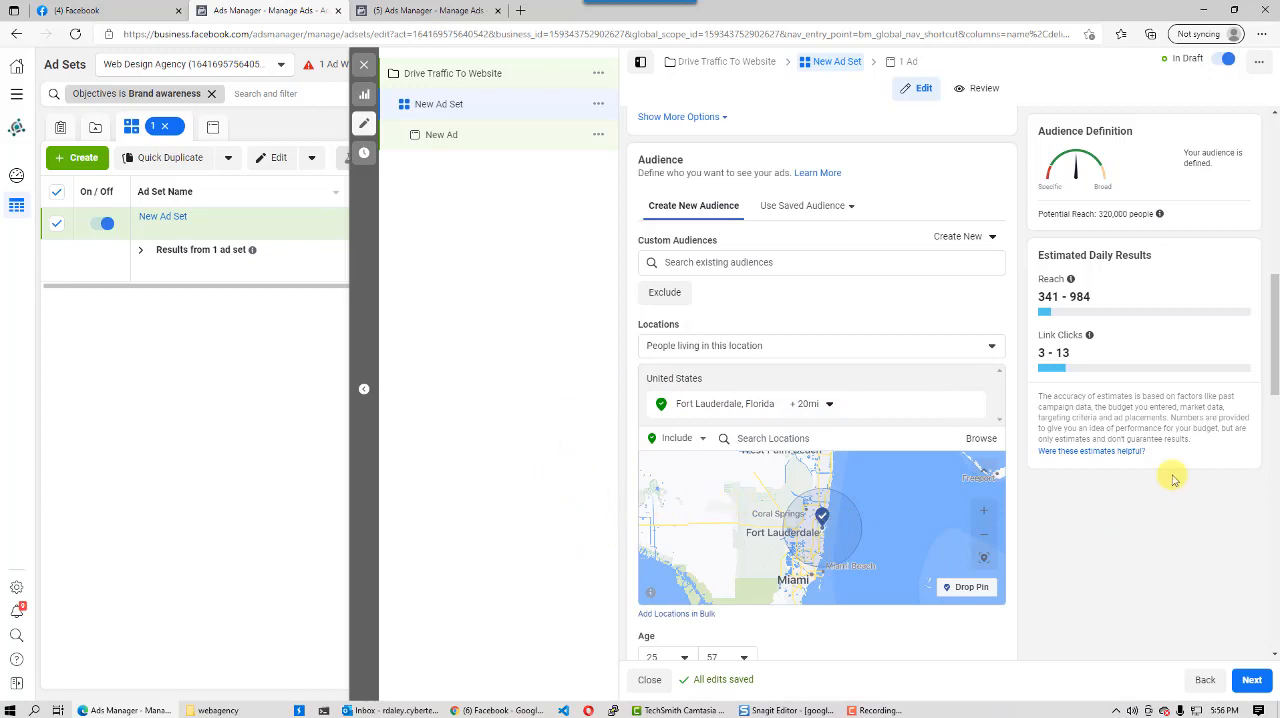
scroll(1268, 333, "down", 4)
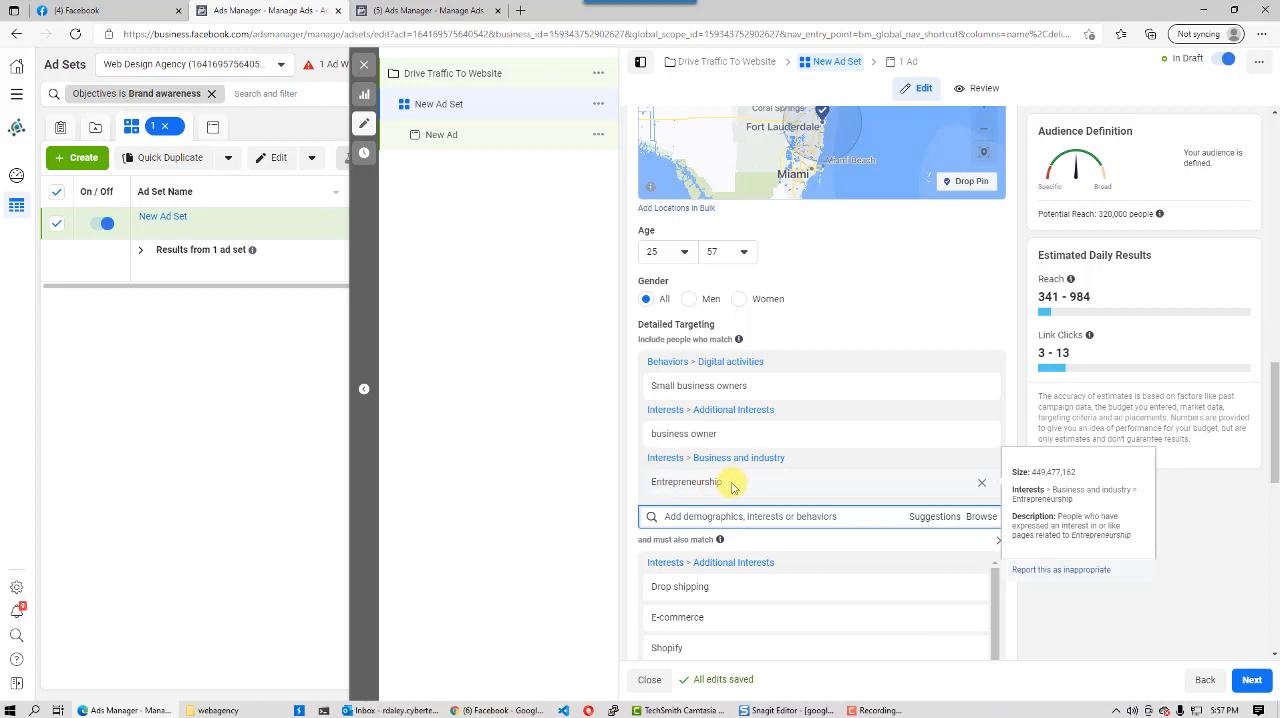
scroll(1275, 410, "down", 2)
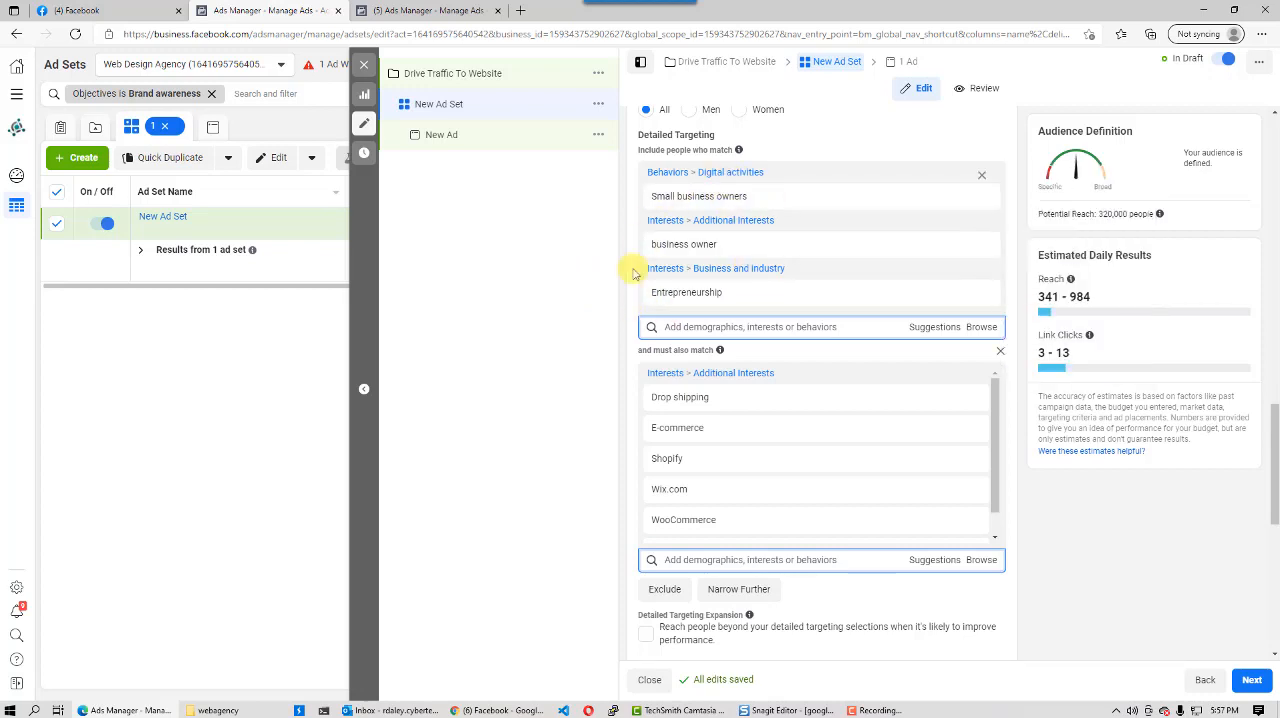
mouse_move(751, 254)
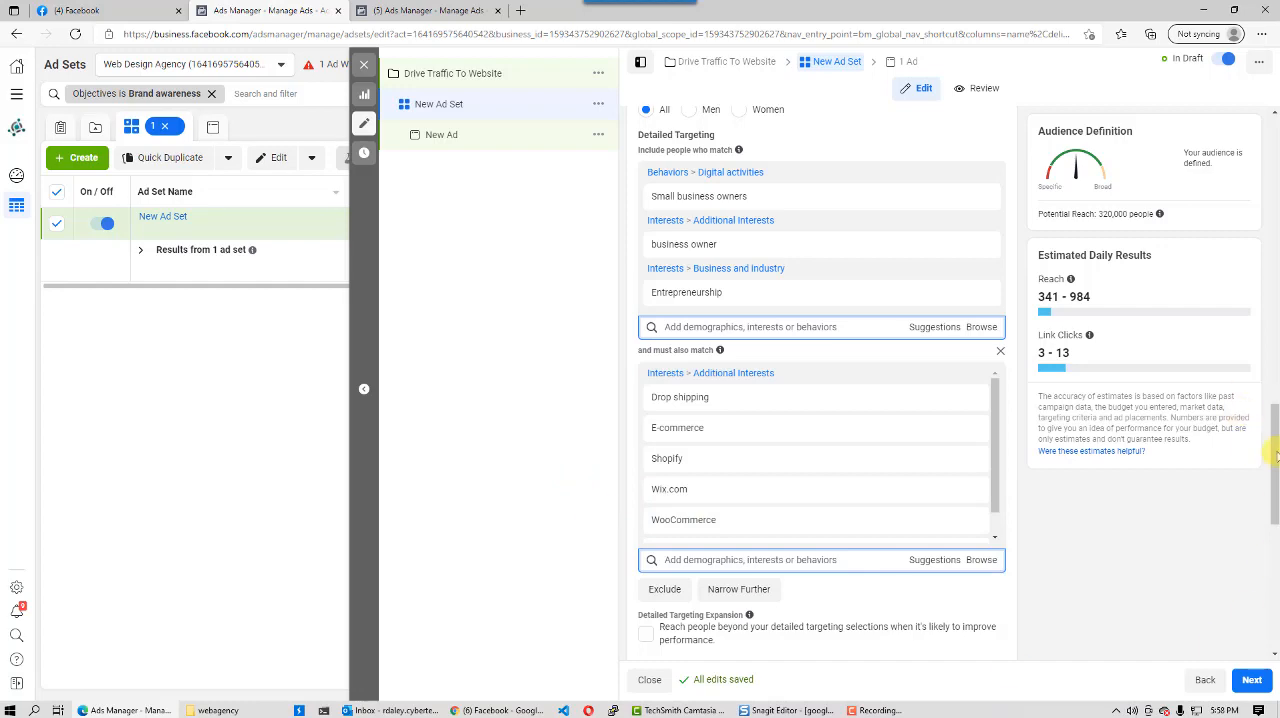
left_click_drag(1272, 445, 1274, 516)
left_click(690, 438)
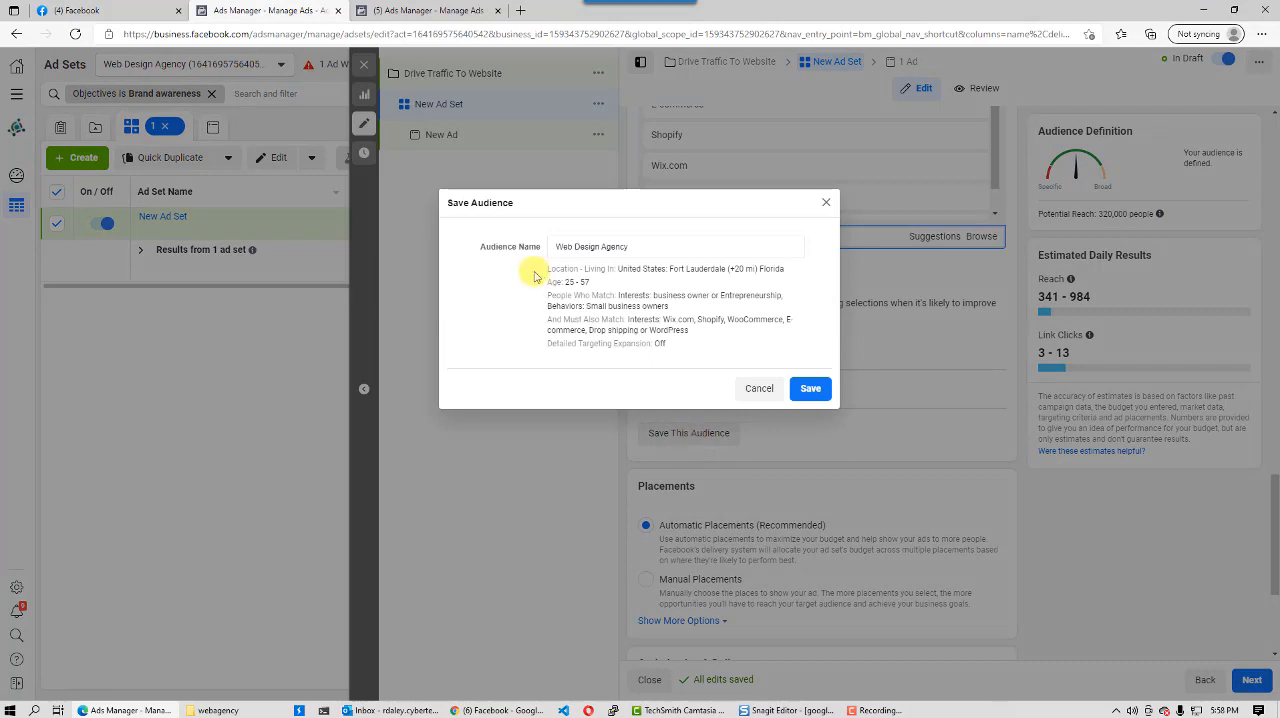
left_click_drag(640, 246, 512, 262)
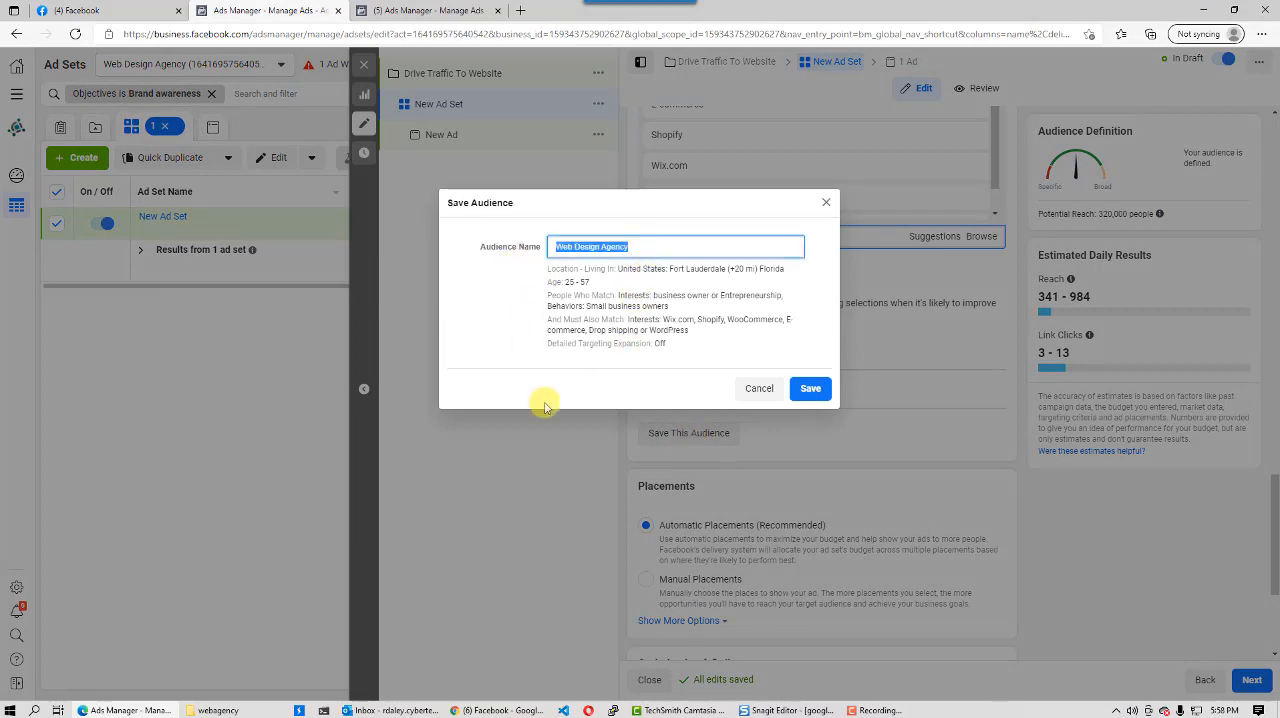
type("Audience Group 25 - 57 in Ft Luaderdale")
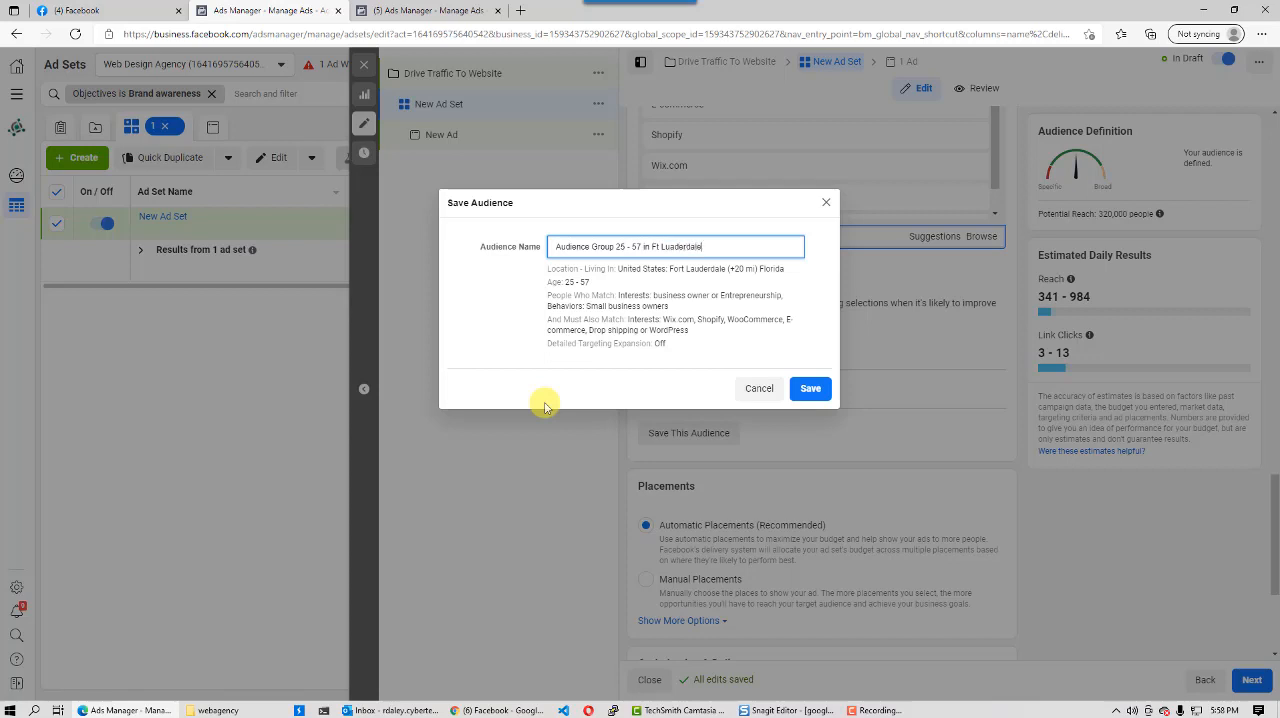
left_click(812, 388)
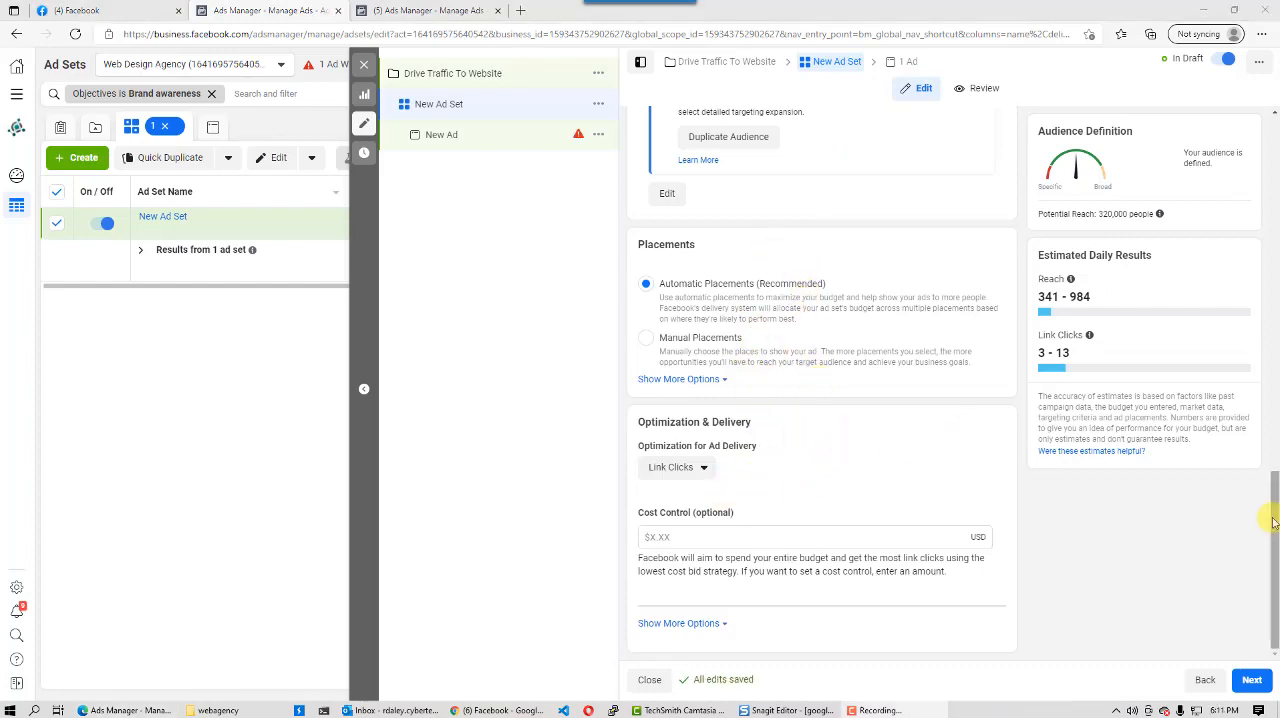
- Correct the saved audience's name to "Audience Group 25 - 57 in Ft Lauderdale" and update the audience
left_click_drag(1266, 518, 1276, 398)
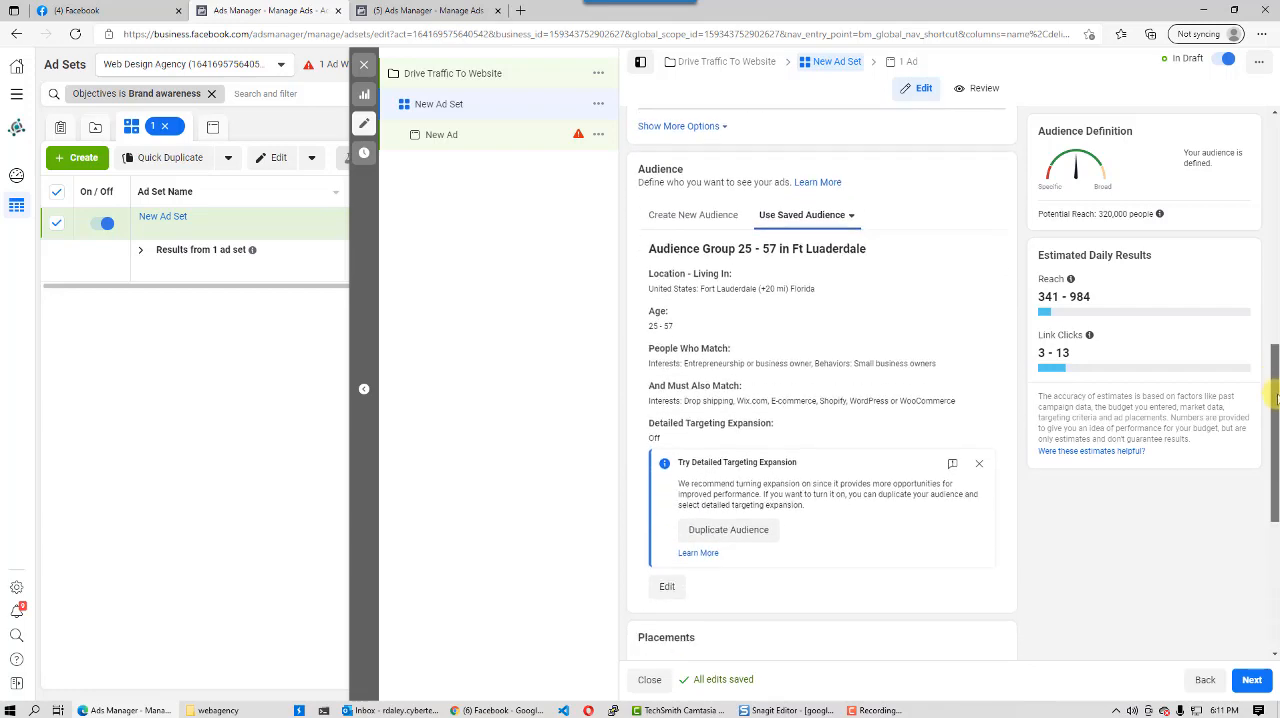
left_click(667, 588)
left_click_drag(515, 172, 466, 172)
type("auderdale")
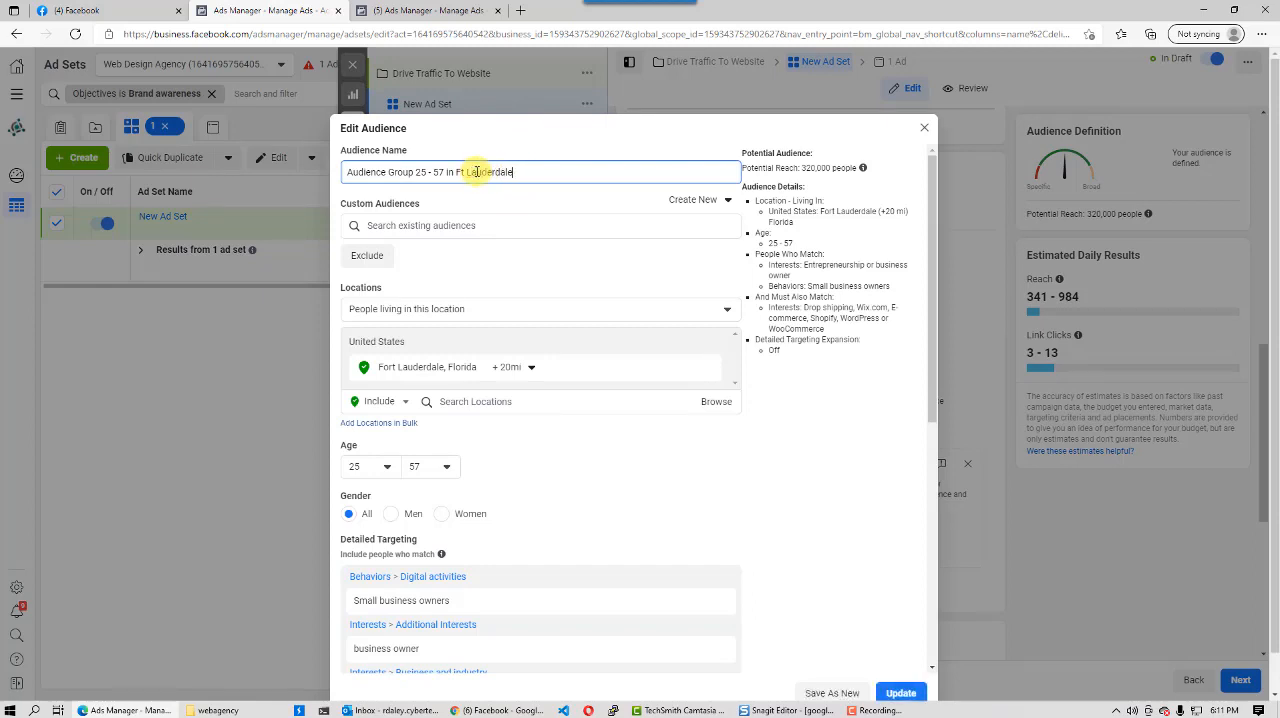
left_click(900, 695)
left_click(900, 693)
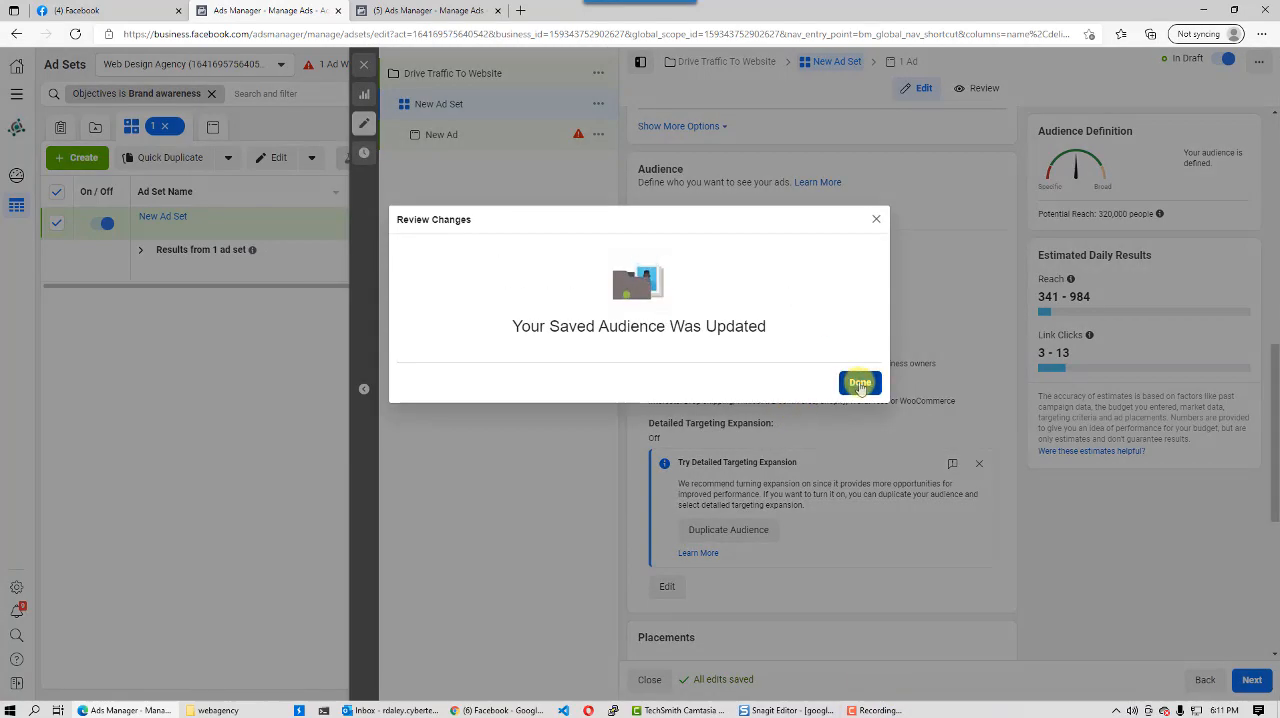
left_click(857, 383)
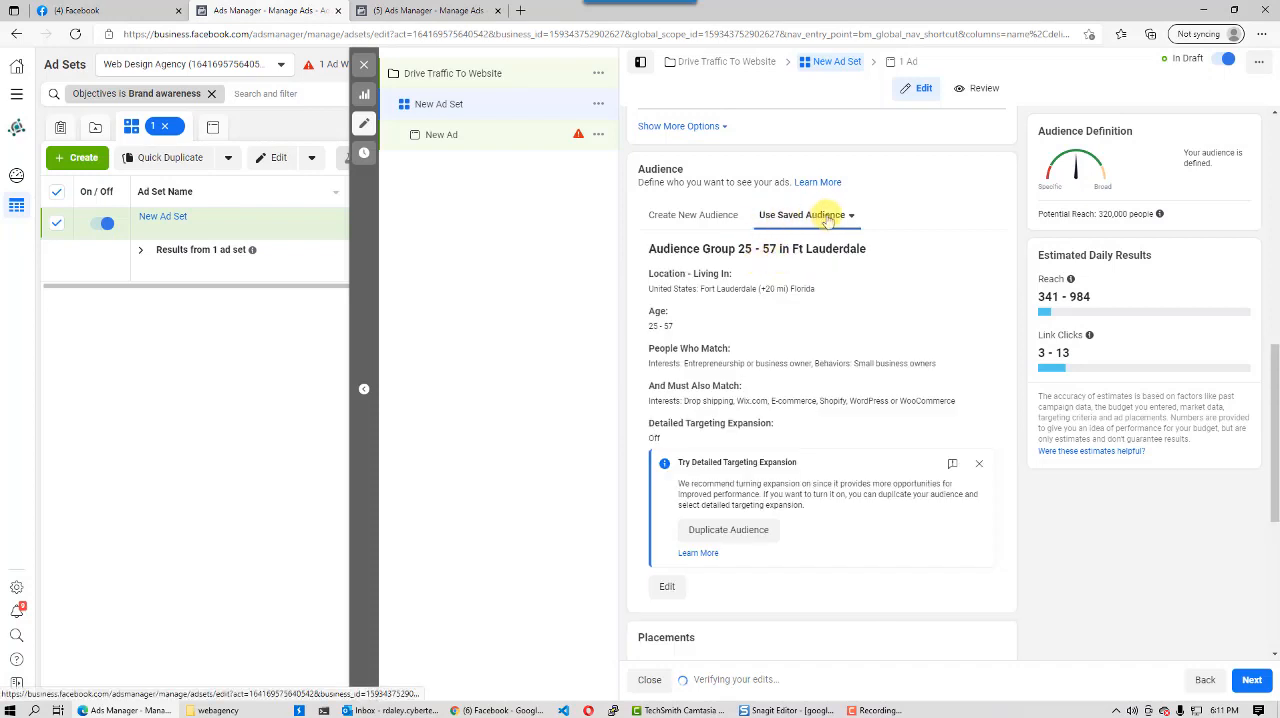
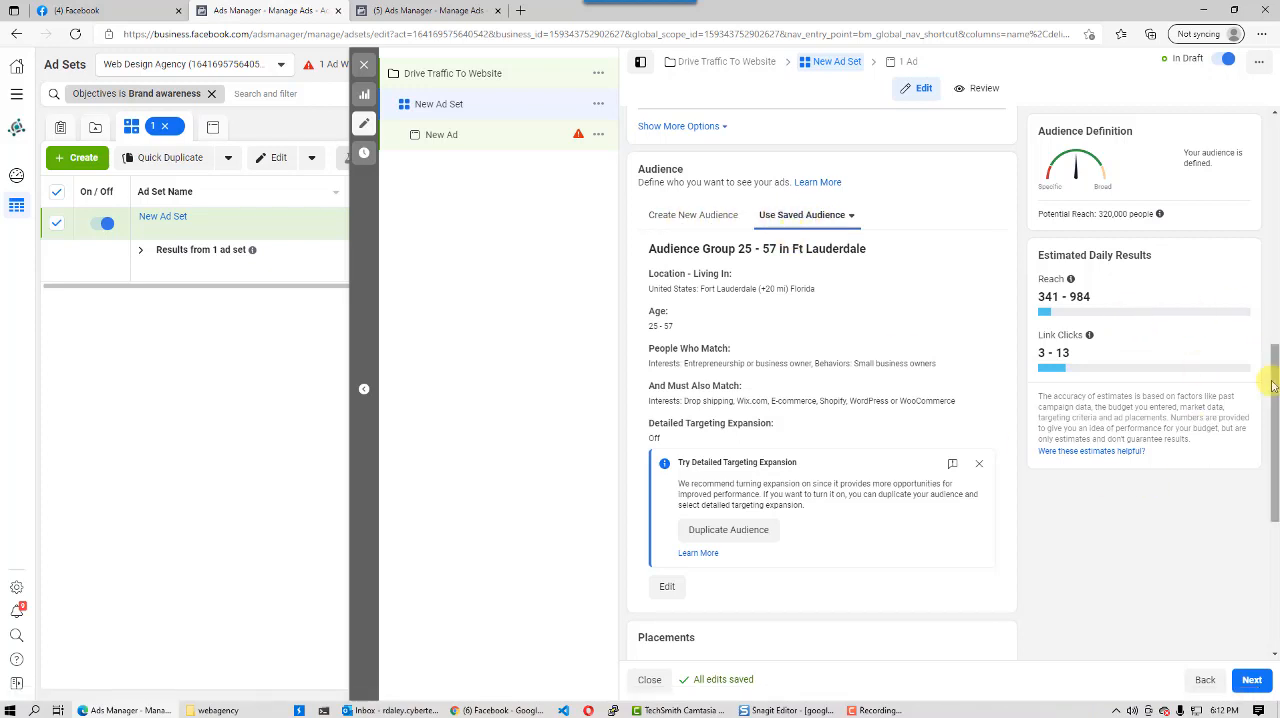
- Continue from the ad set to the ad level and choose Web Design Agency as the ad's Facebook Page
scroll(1275, 385, "down", 4)
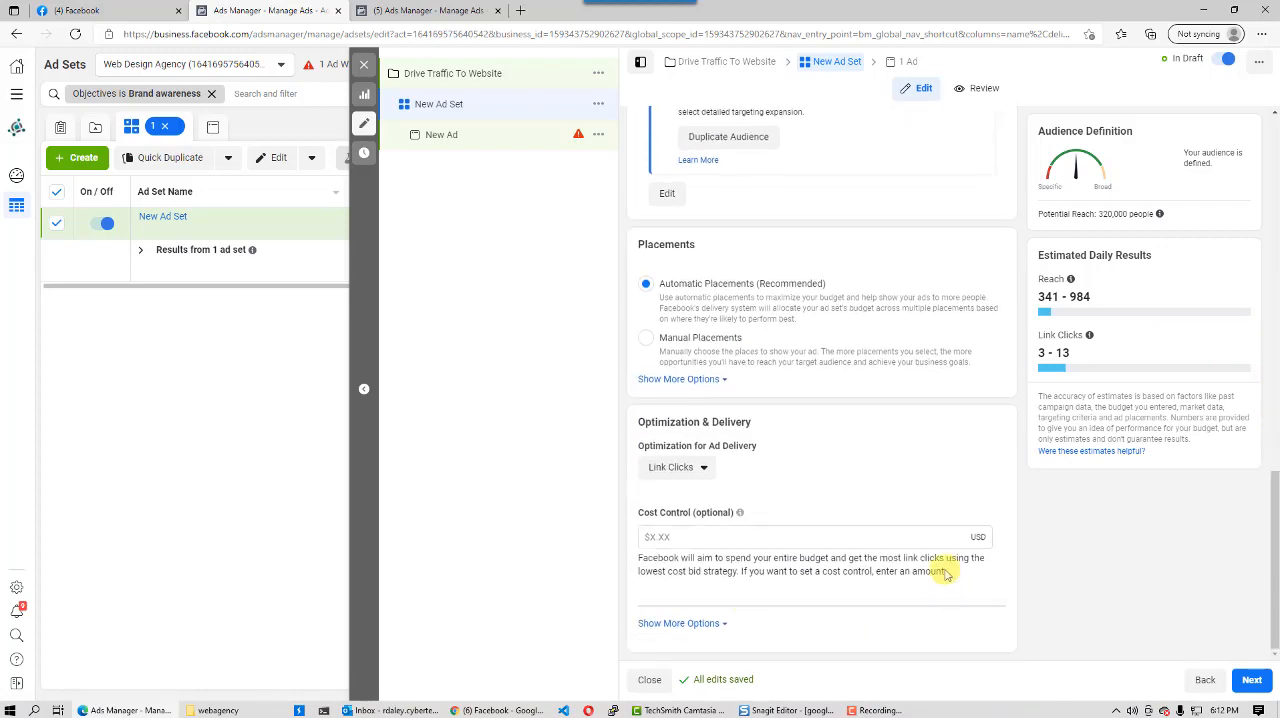
left_click(1253, 681)
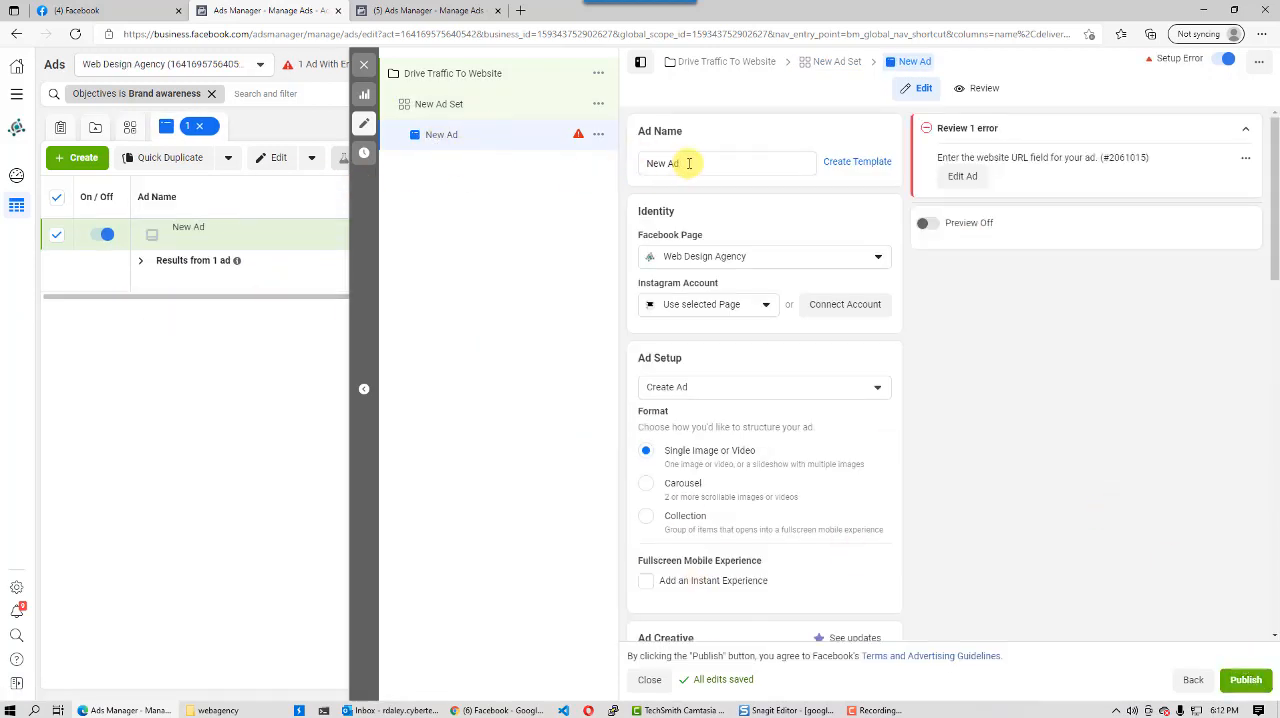
left_click_drag(686, 161, 622, 199)
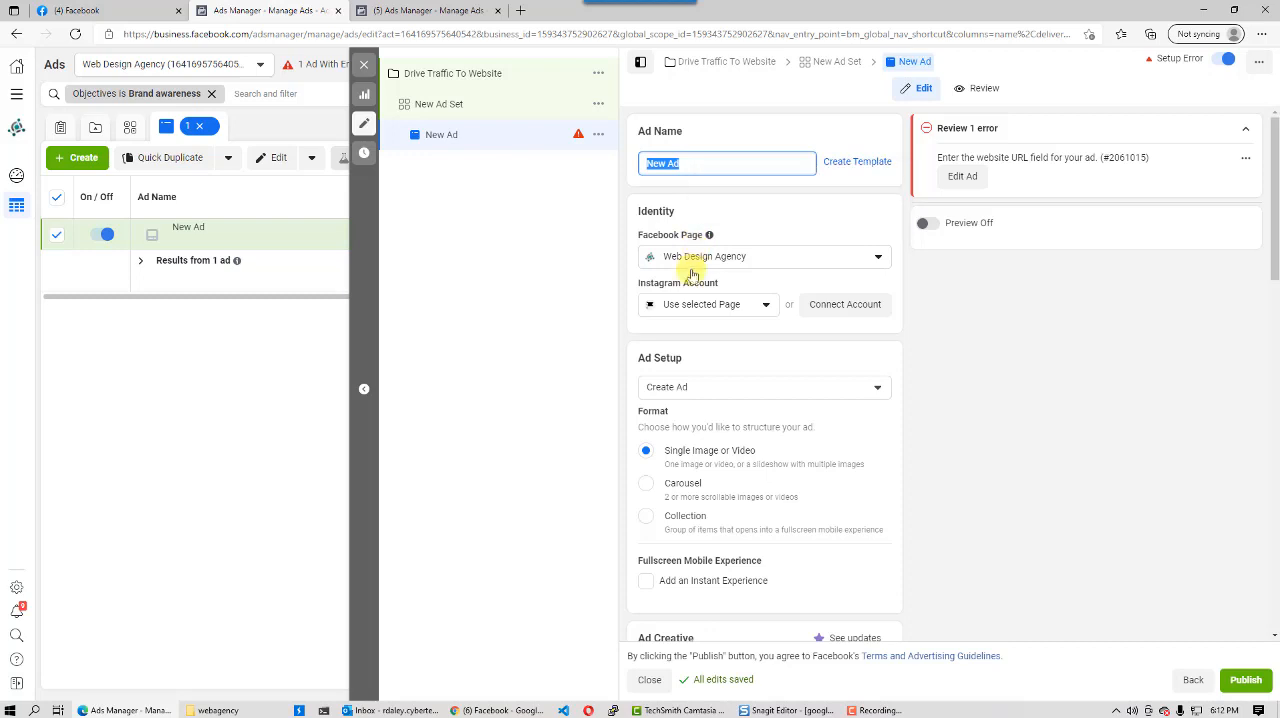
left_click(788, 262)
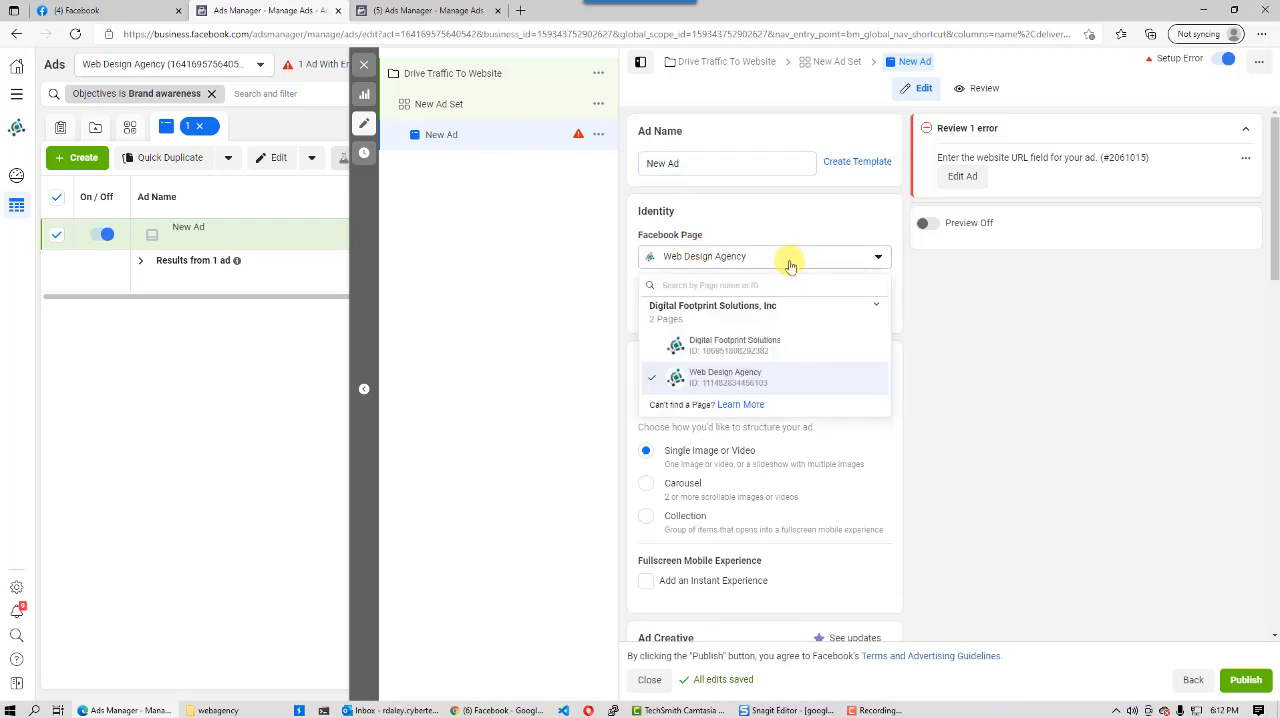
left_click(739, 376)
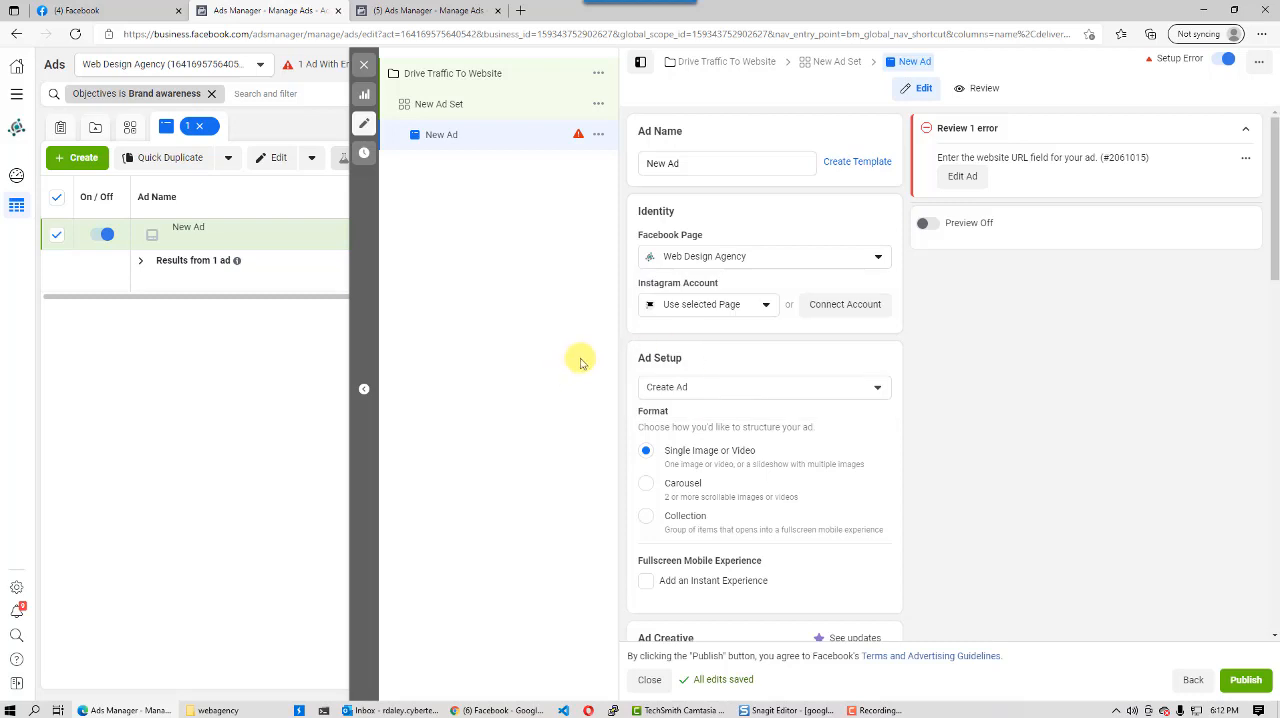
- Review the available choices for the ad's Instagram account and for the ad setup type
left_click(767, 306)
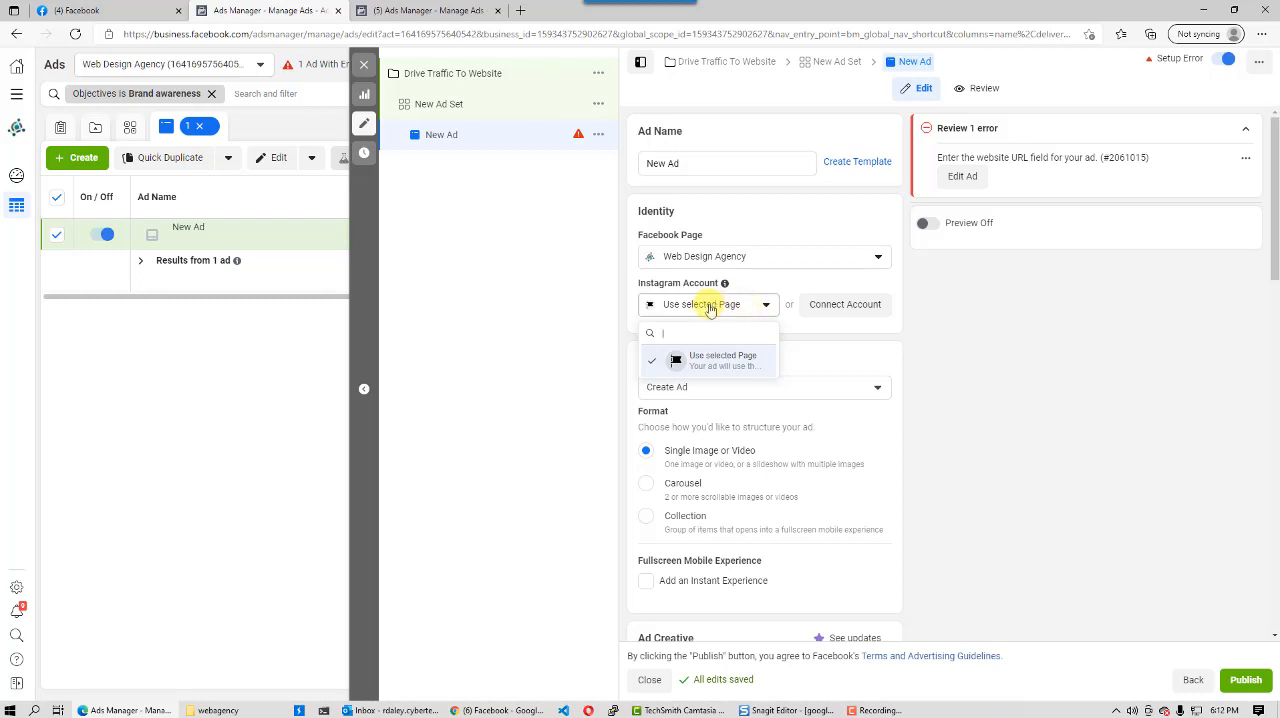
left_click(768, 306)
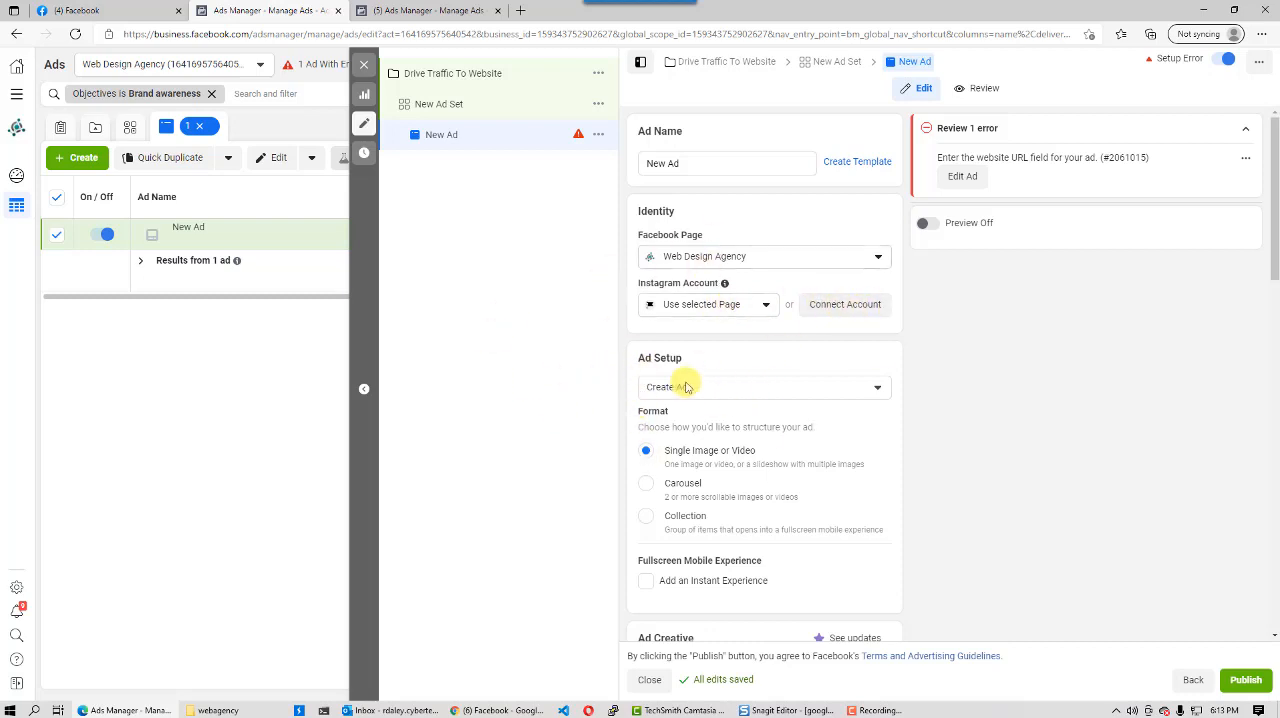
left_click(816, 397)
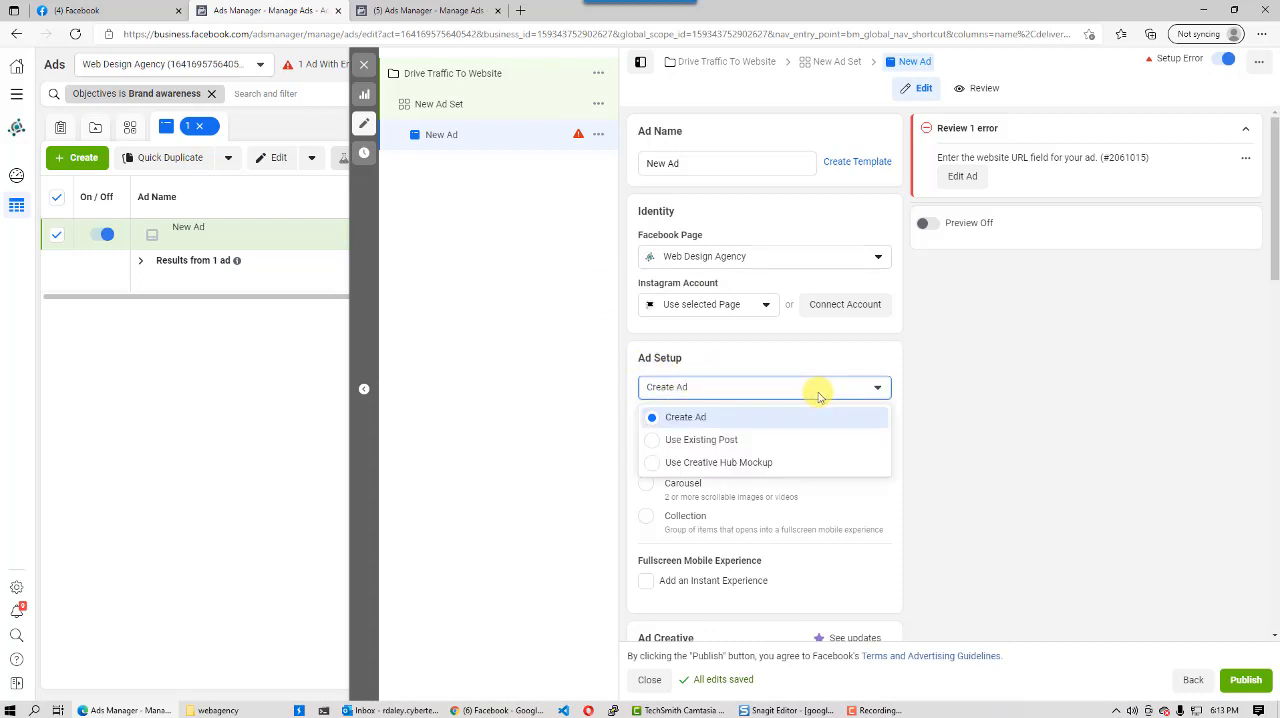
left_click(818, 397)
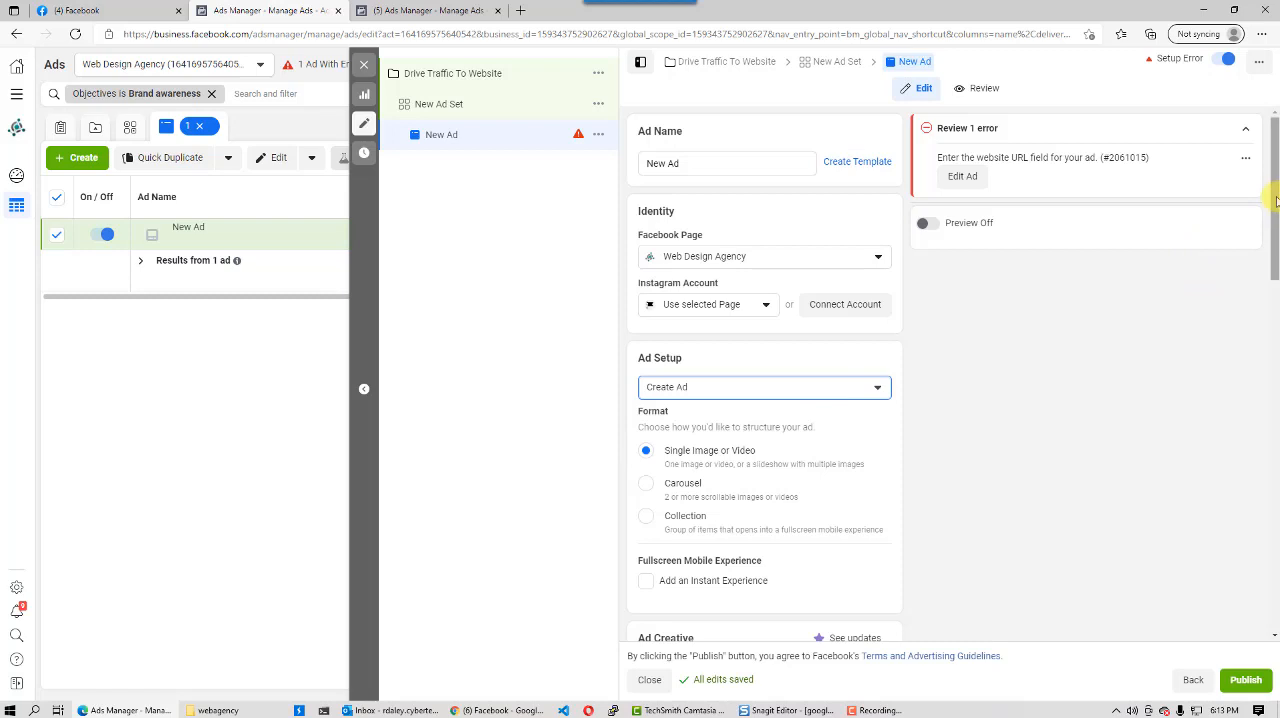
- Try the Carousel format for the ad and switch back to Single Image or Video
left_click_drag(1276, 201, 1261, 258)
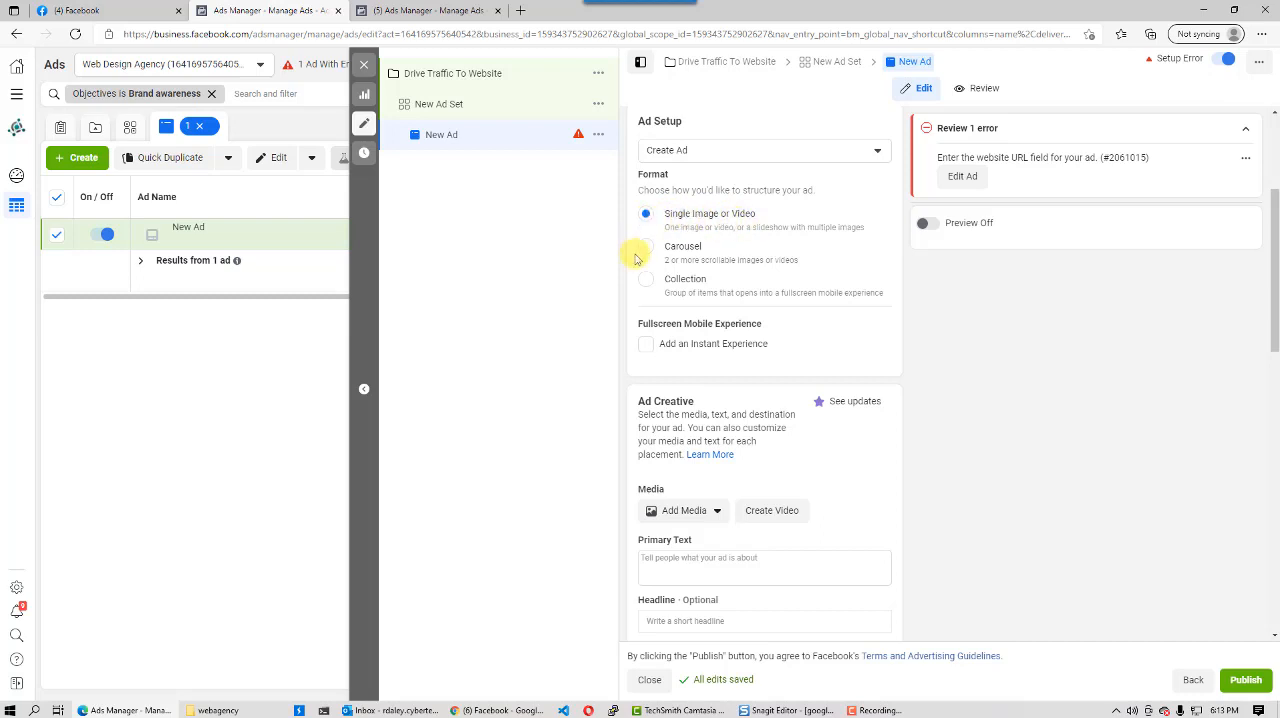
left_click(648, 249)
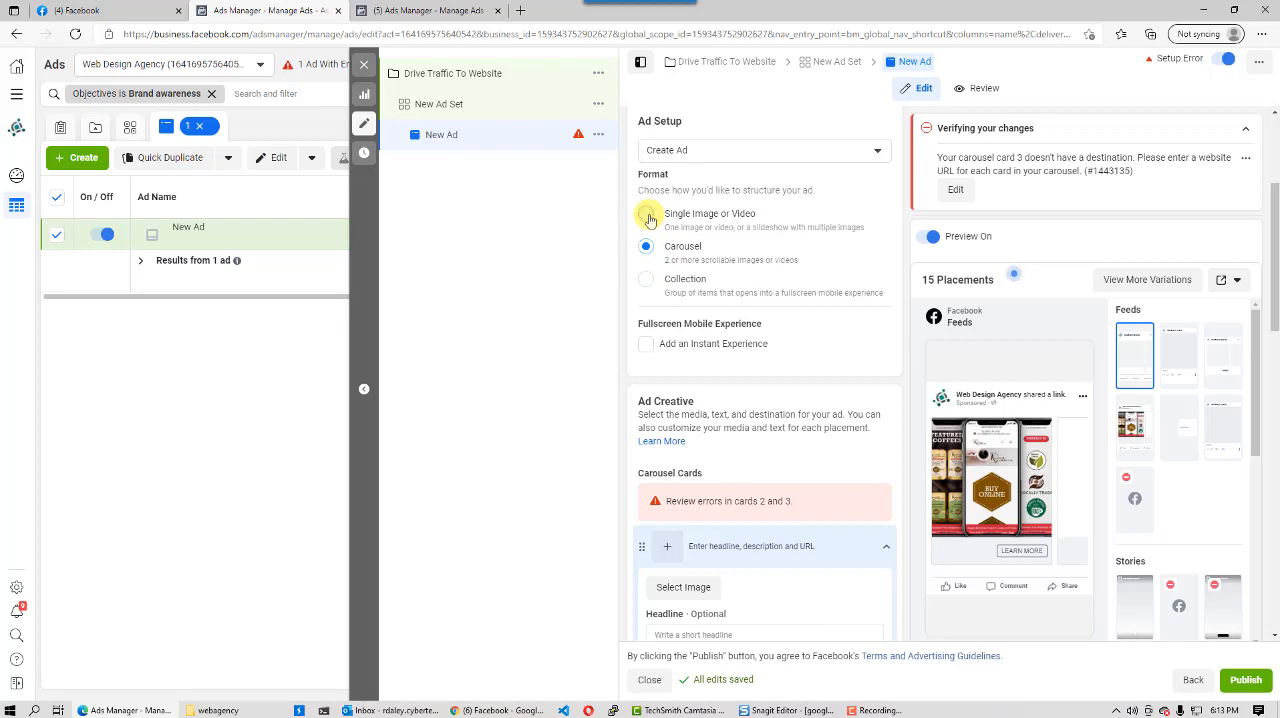
left_click(647, 216)
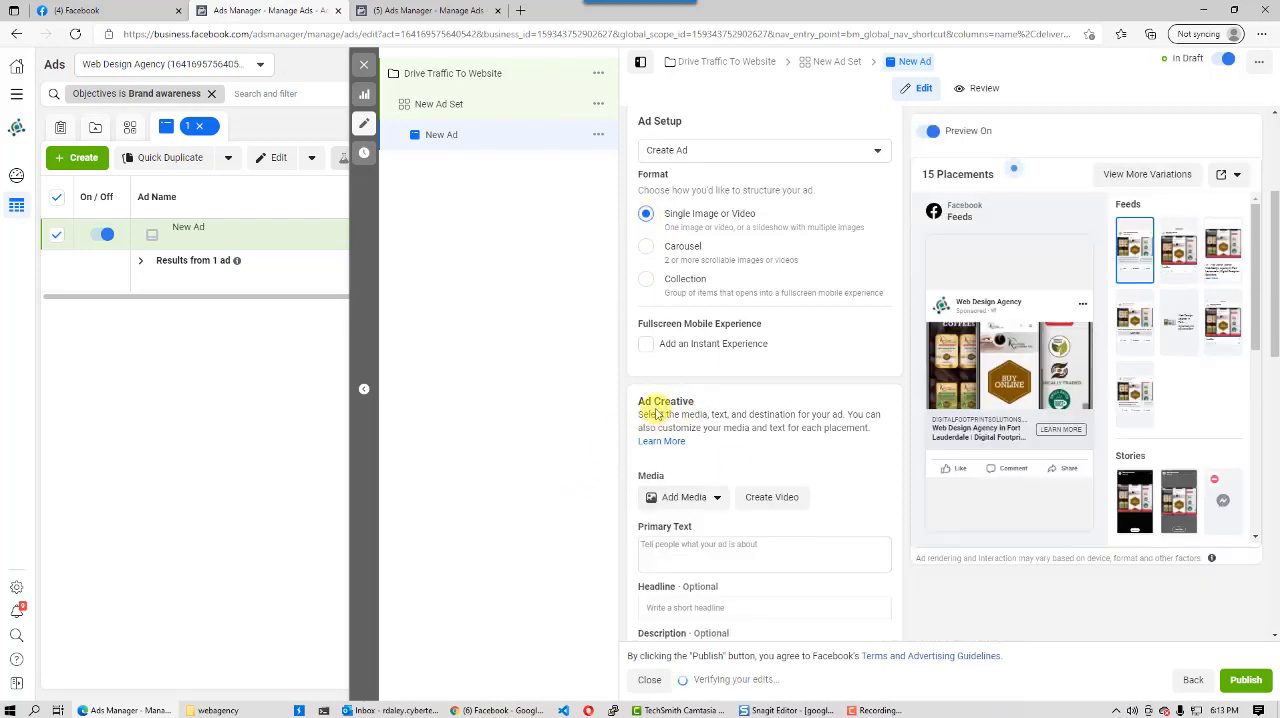
- Upload the app-2 image from the webagency images folder as image media in the ad creative
left_click_drag(638, 403, 709, 400)
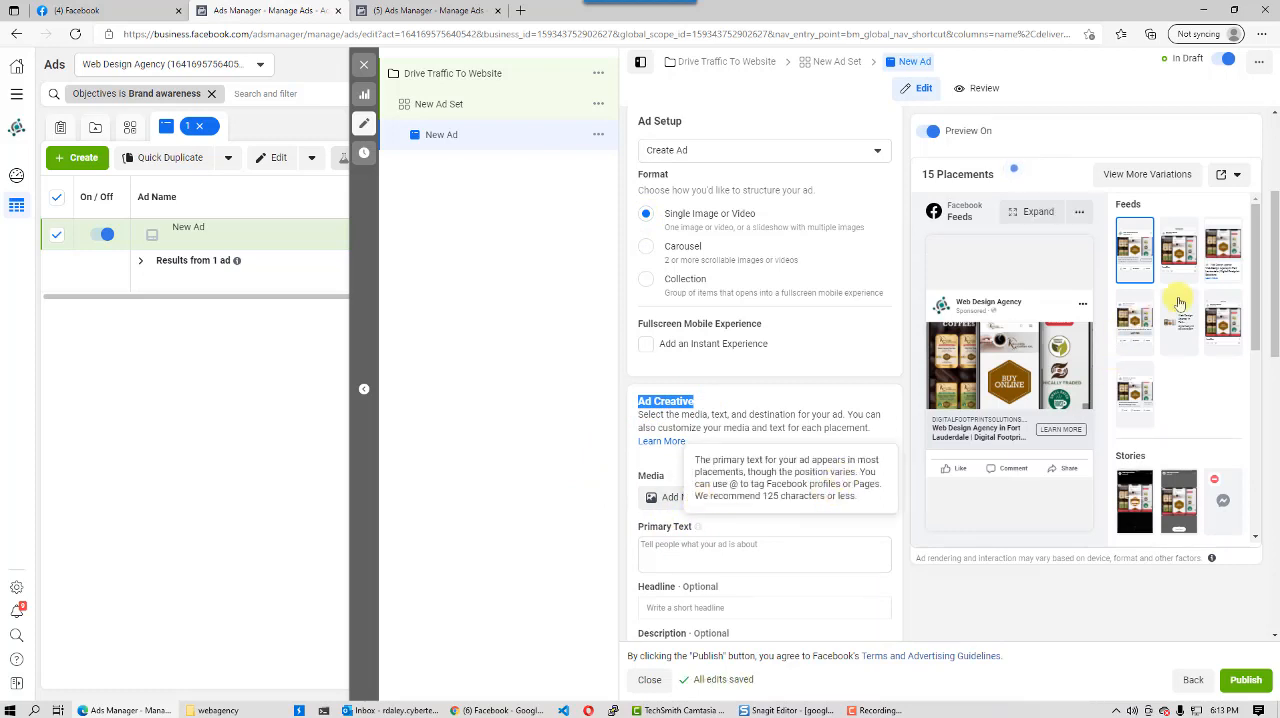
left_click_drag(1276, 304, 1277, 340)
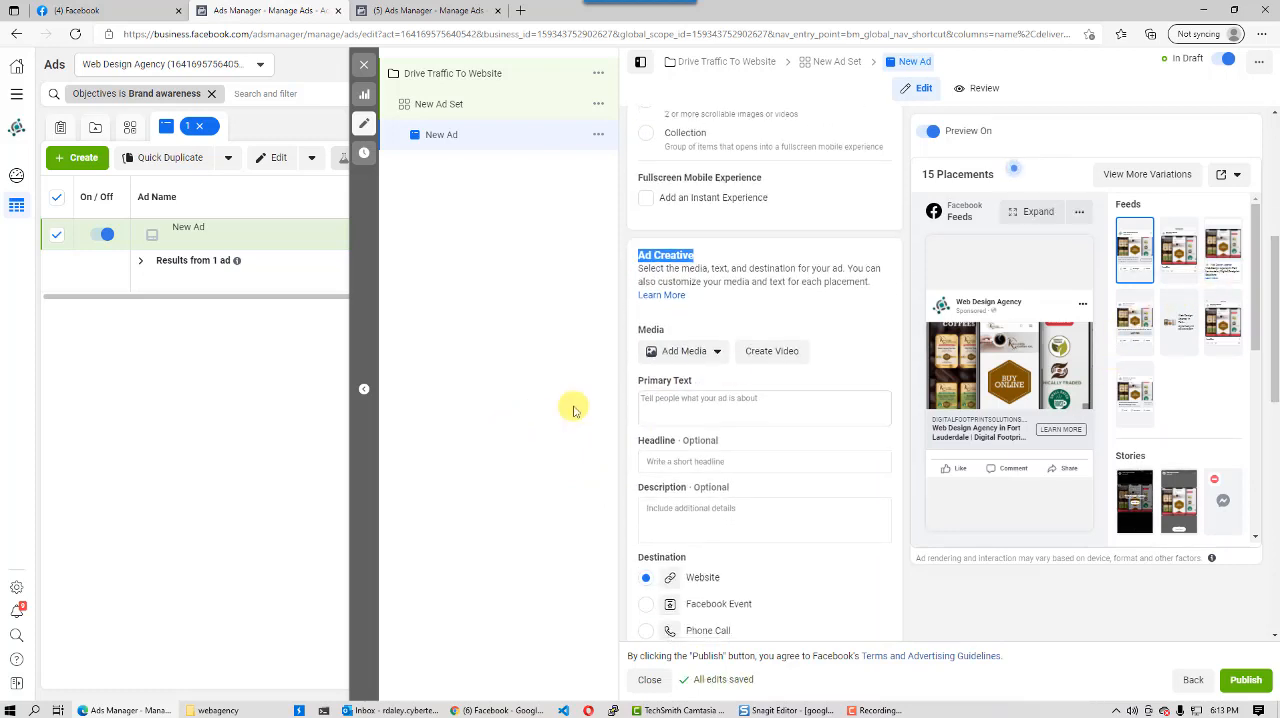
left_click(720, 351)
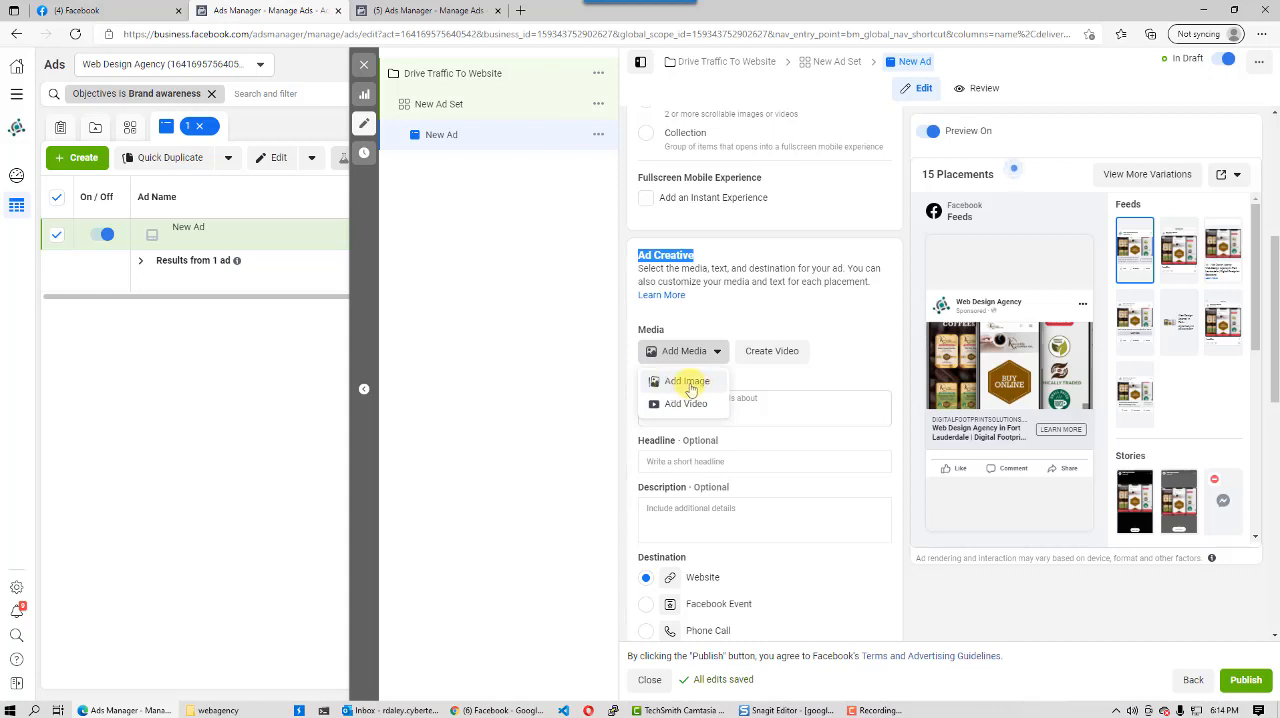
left_click(687, 382)
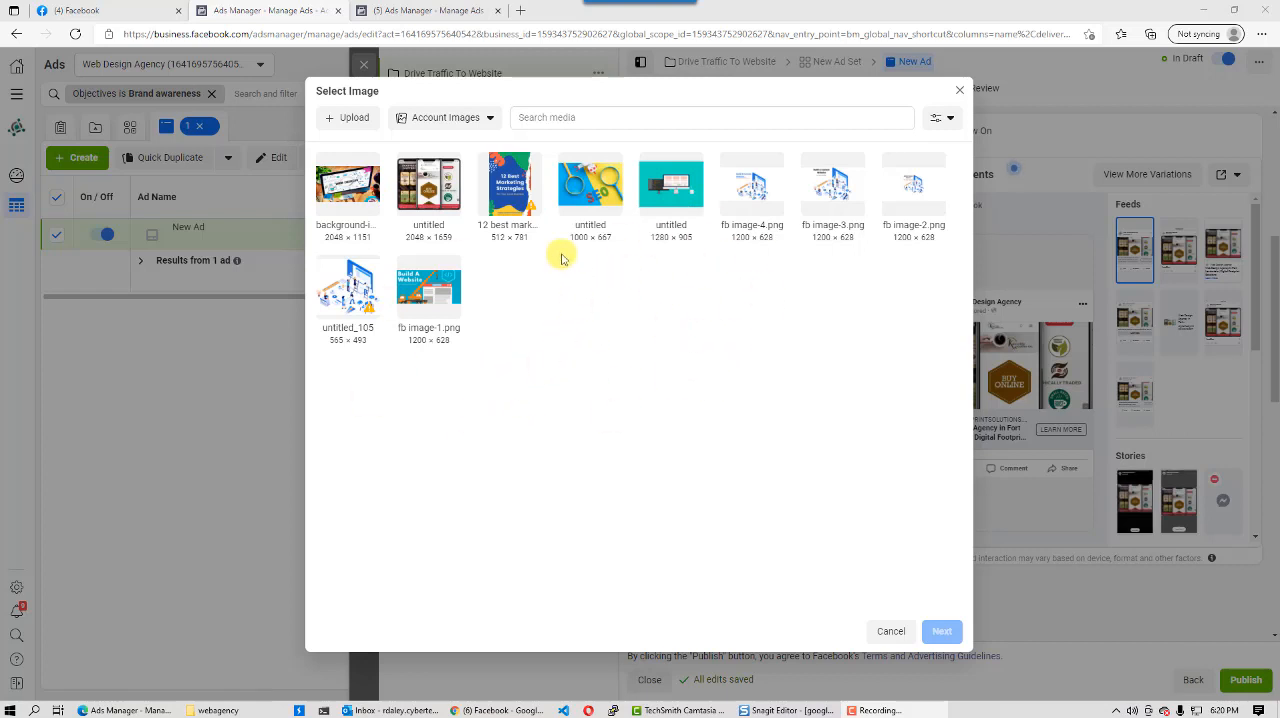
left_click(356, 119)
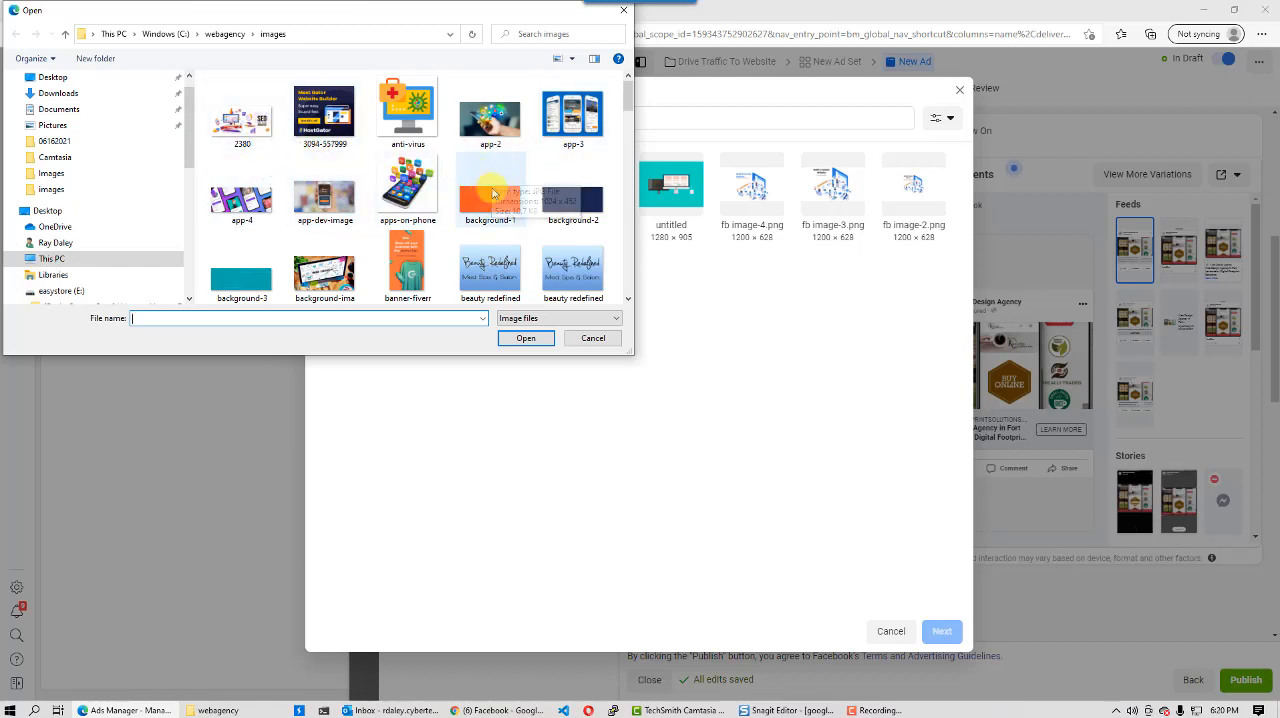
left_click(489, 125)
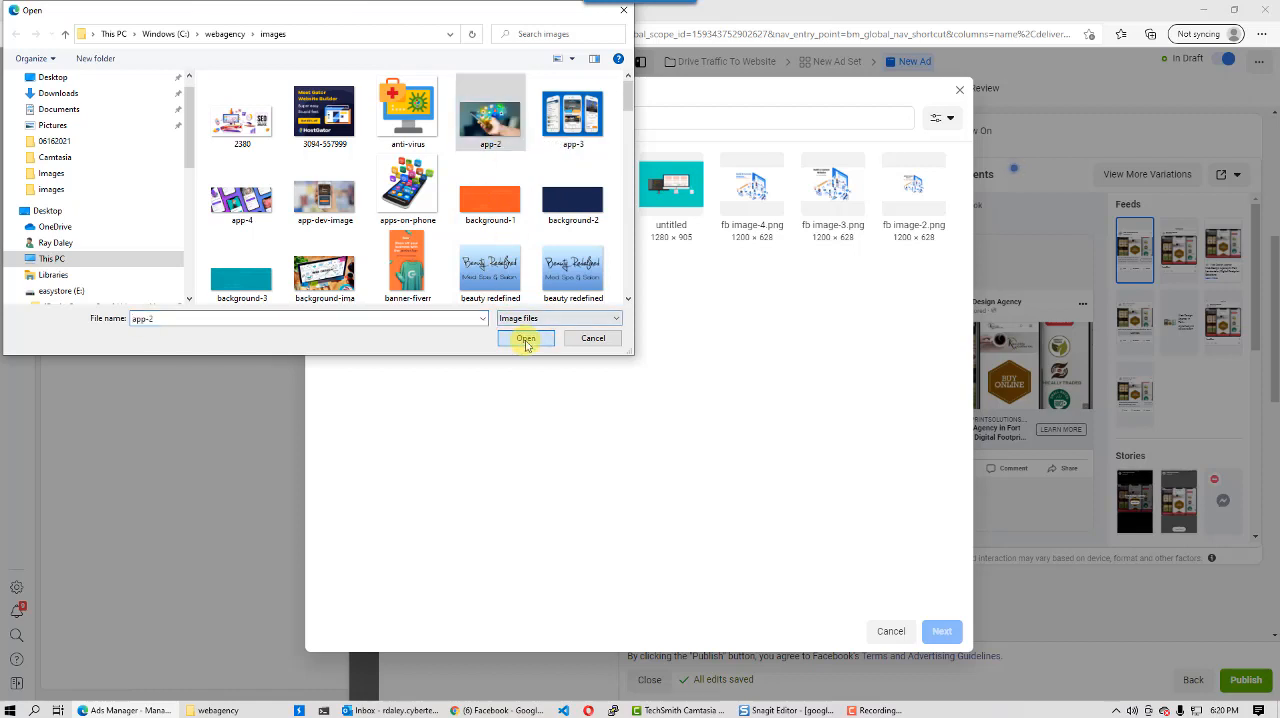
left_click(524, 338)
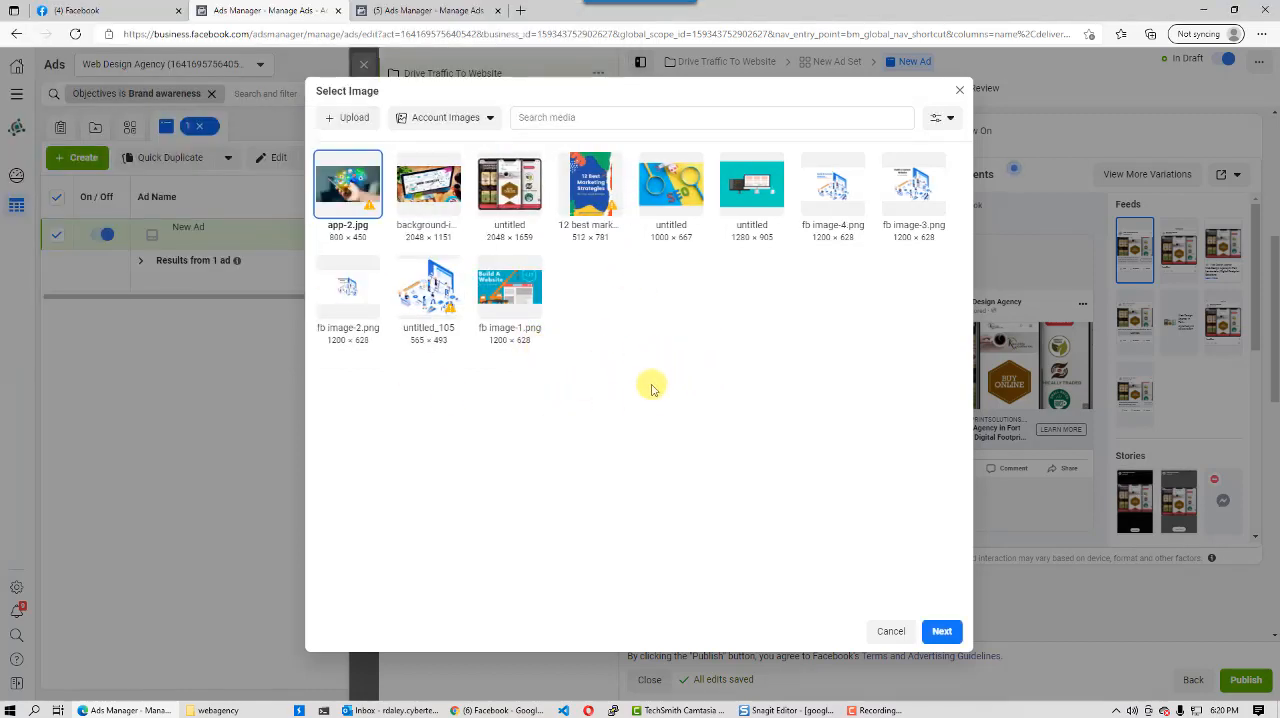
- Open canva.com in a new browser tab and dismiss the Google sign-in prompt
left_click(521, 11)
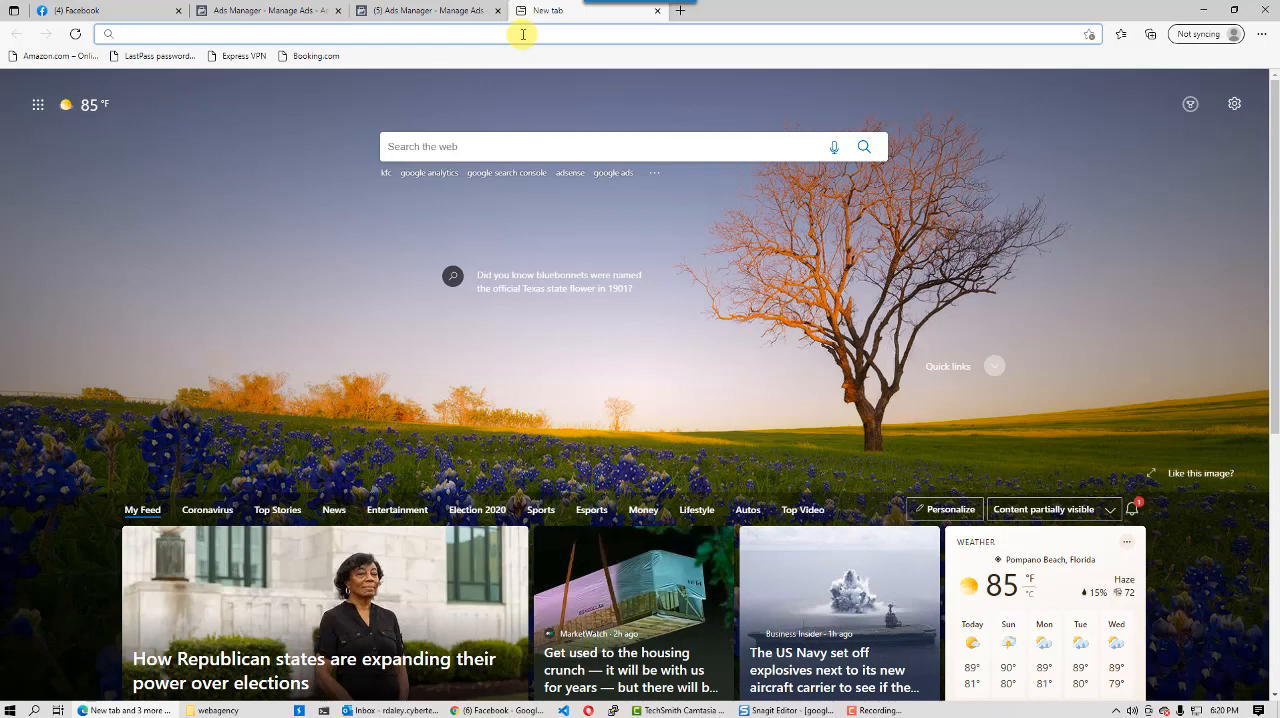
type("ca")
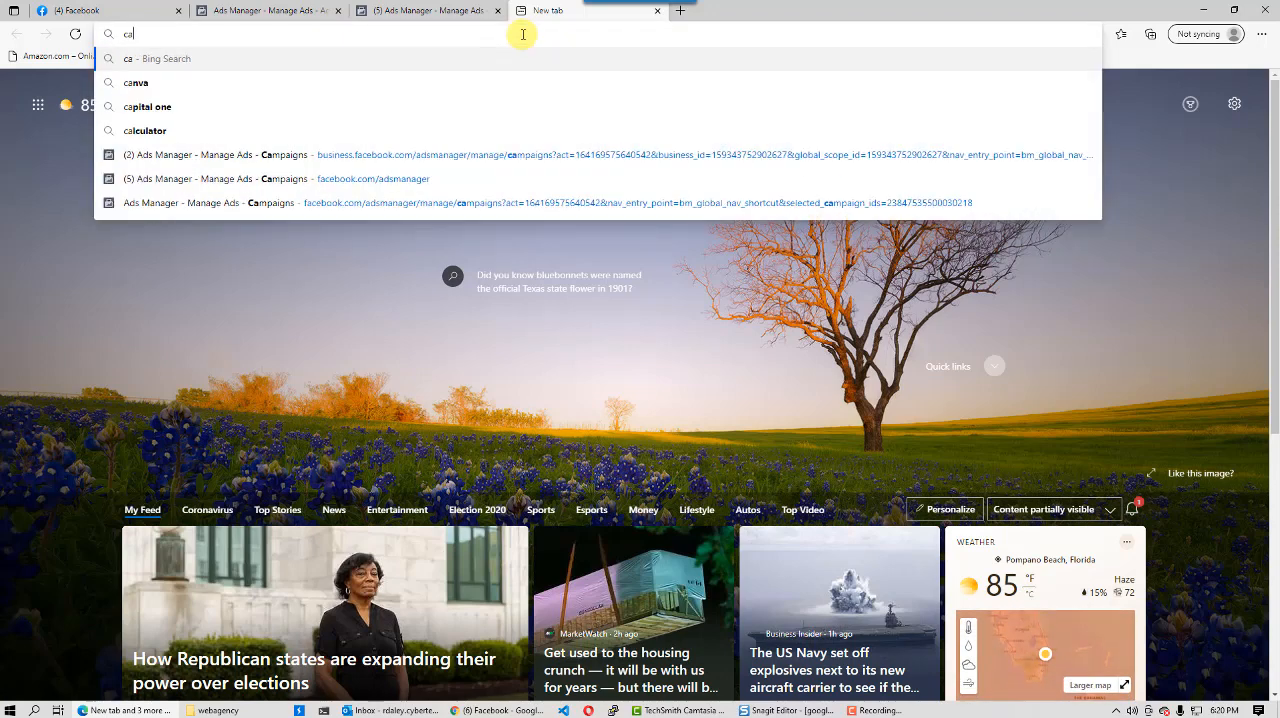
type("nva.com")
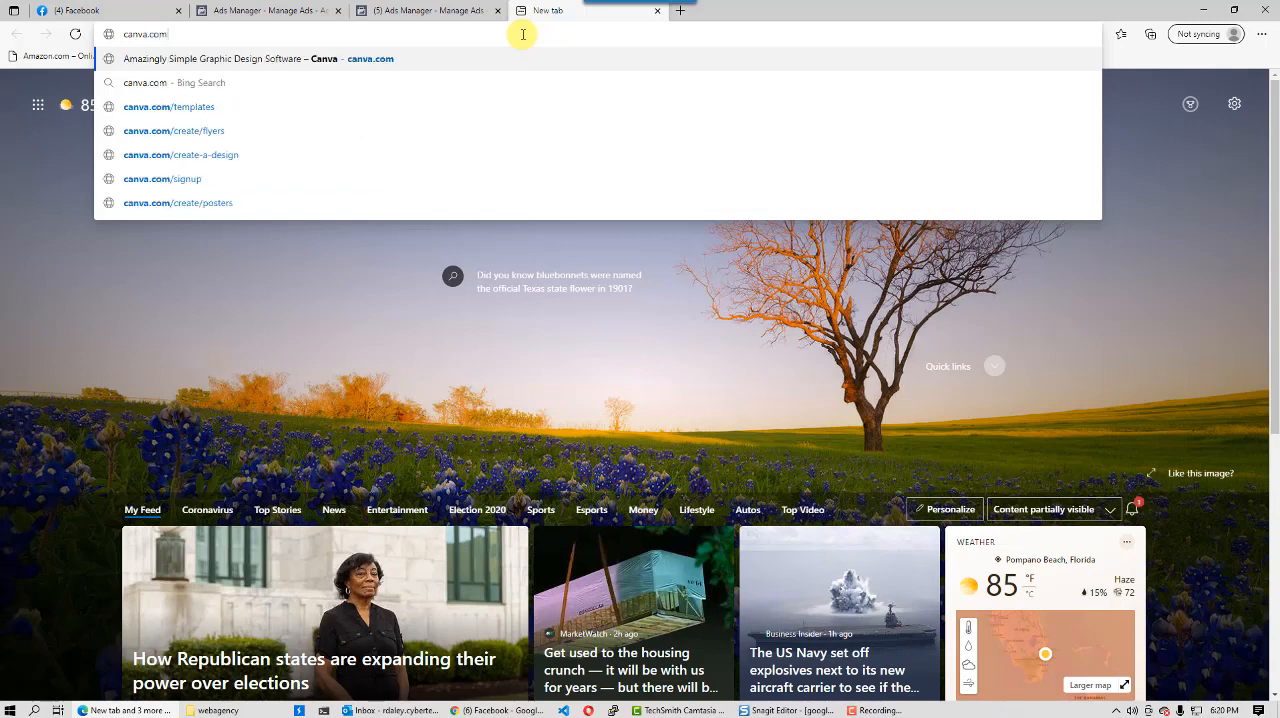
key("Return")
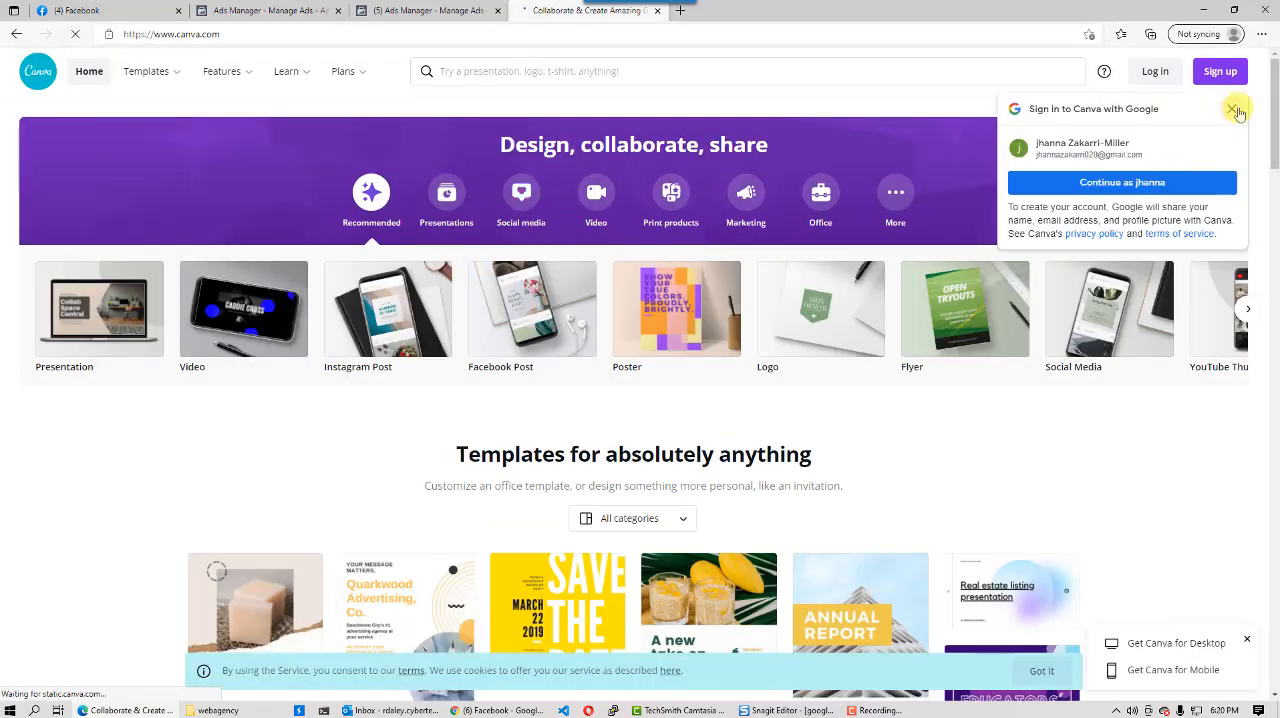
left_click(1233, 110)
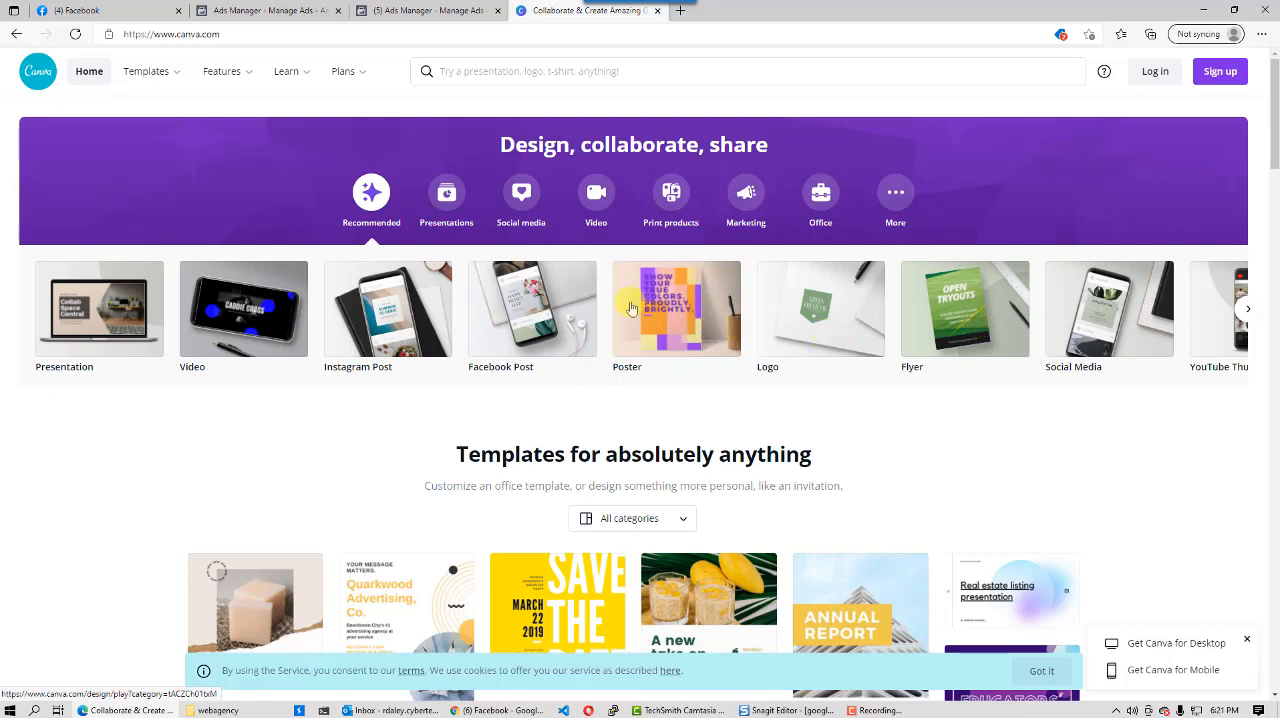
- Search Canva for "facebook ads", start a Facebook Ad design without the intro video, and apply the Winter Clearance Sale template
left_click(609, 73)
type("facebook ads")
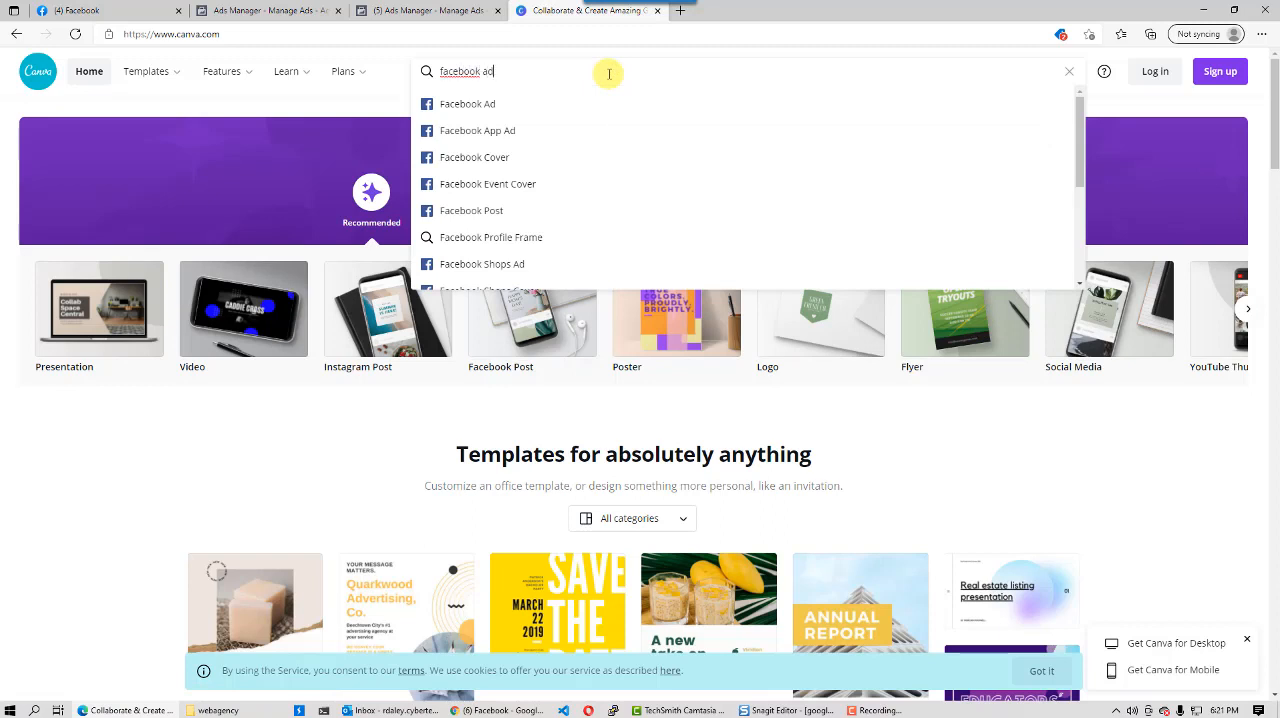
left_click(492, 104)
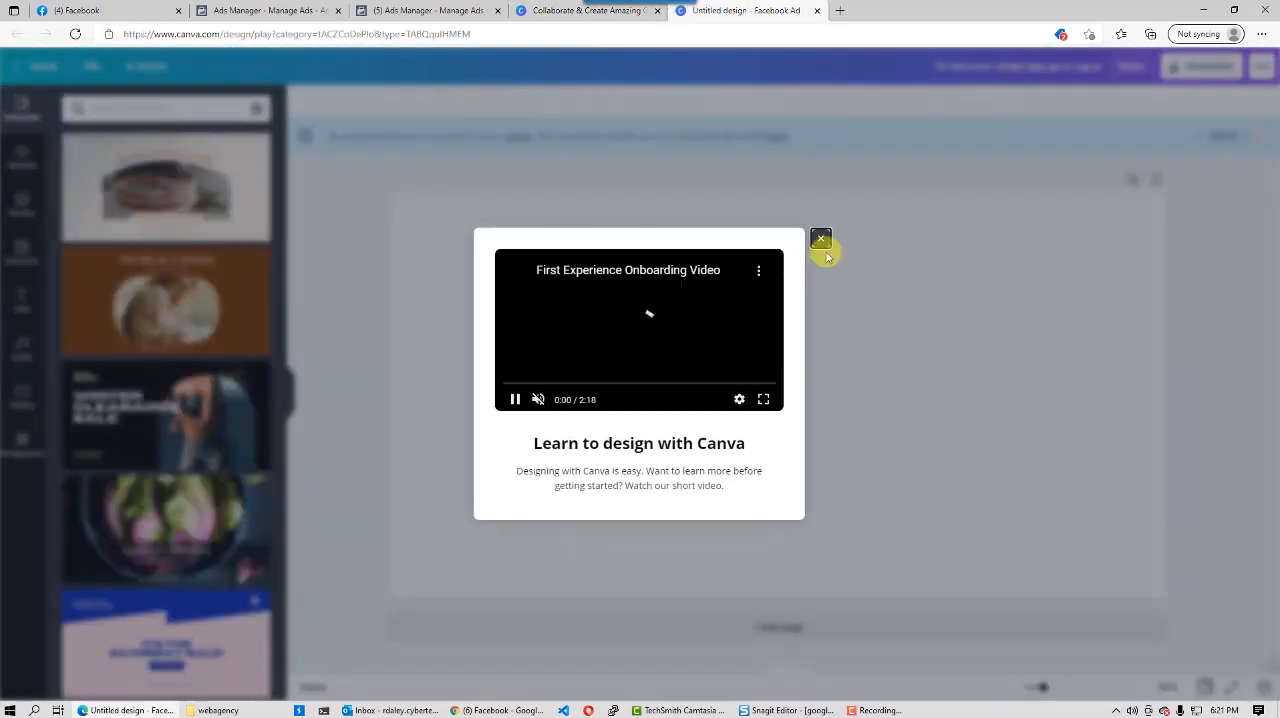
left_click(820, 237)
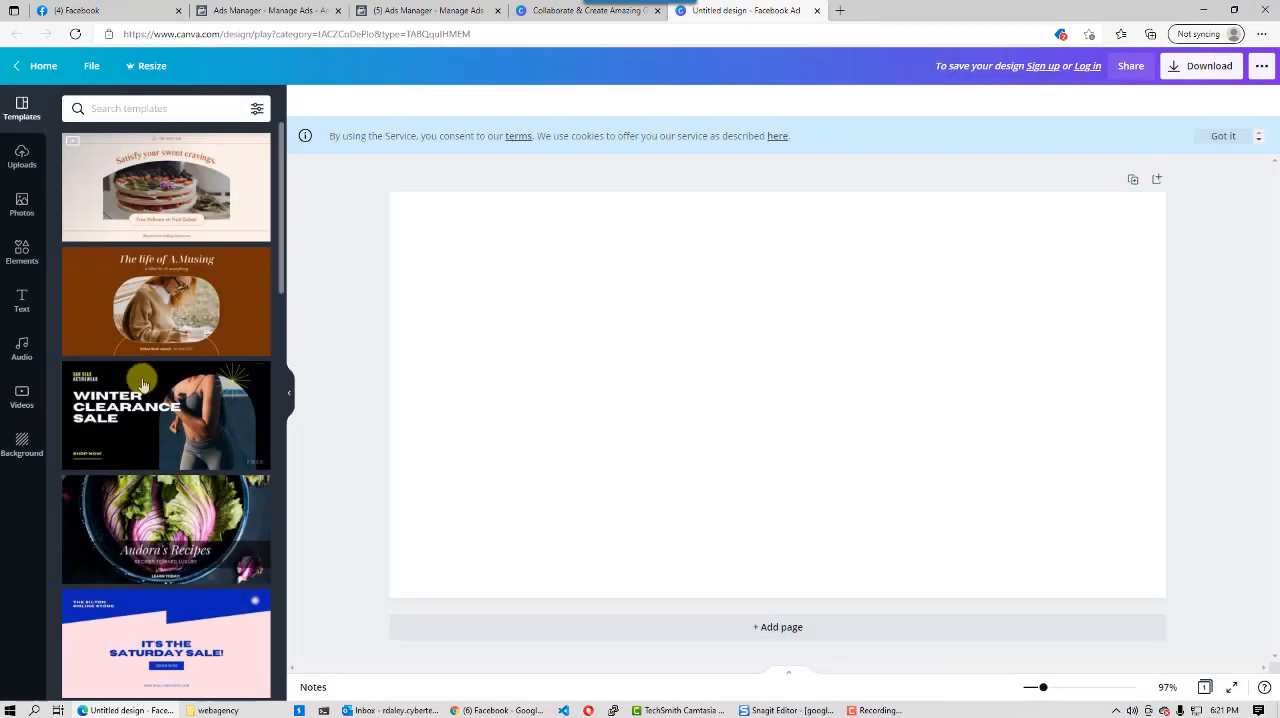
left_click(182, 410)
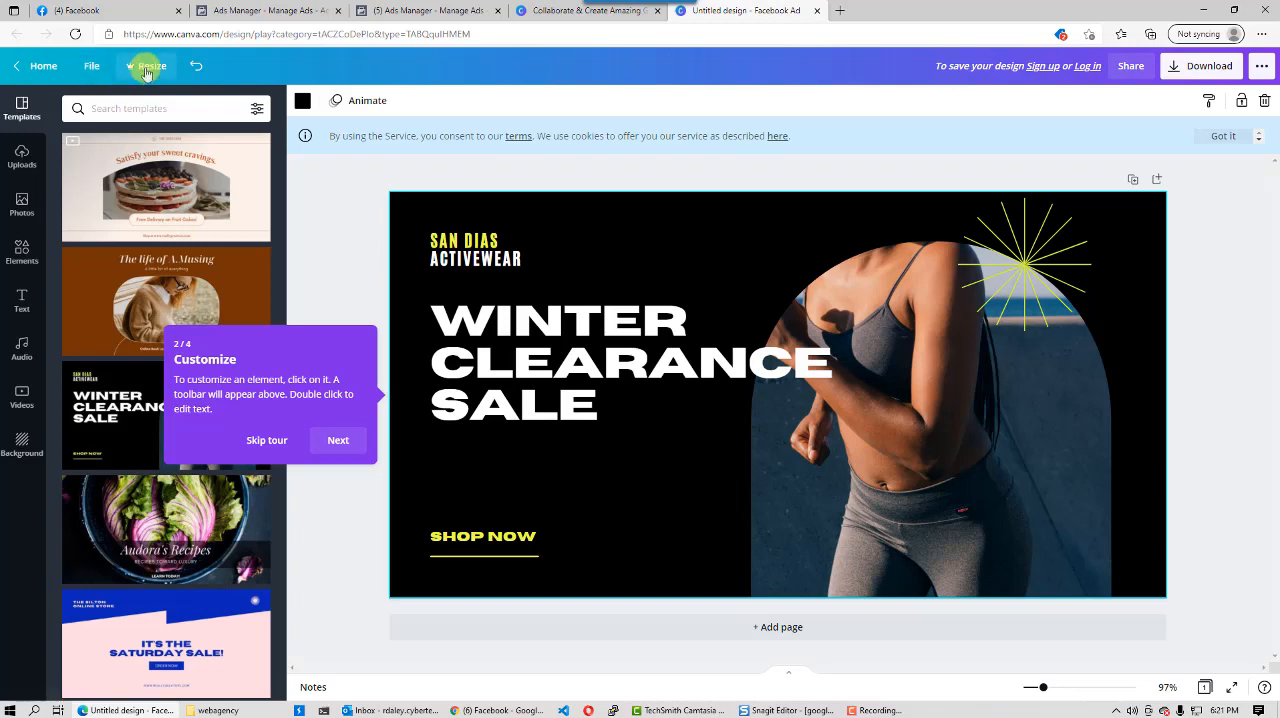
left_click_drag(223, 35, 90, 38)
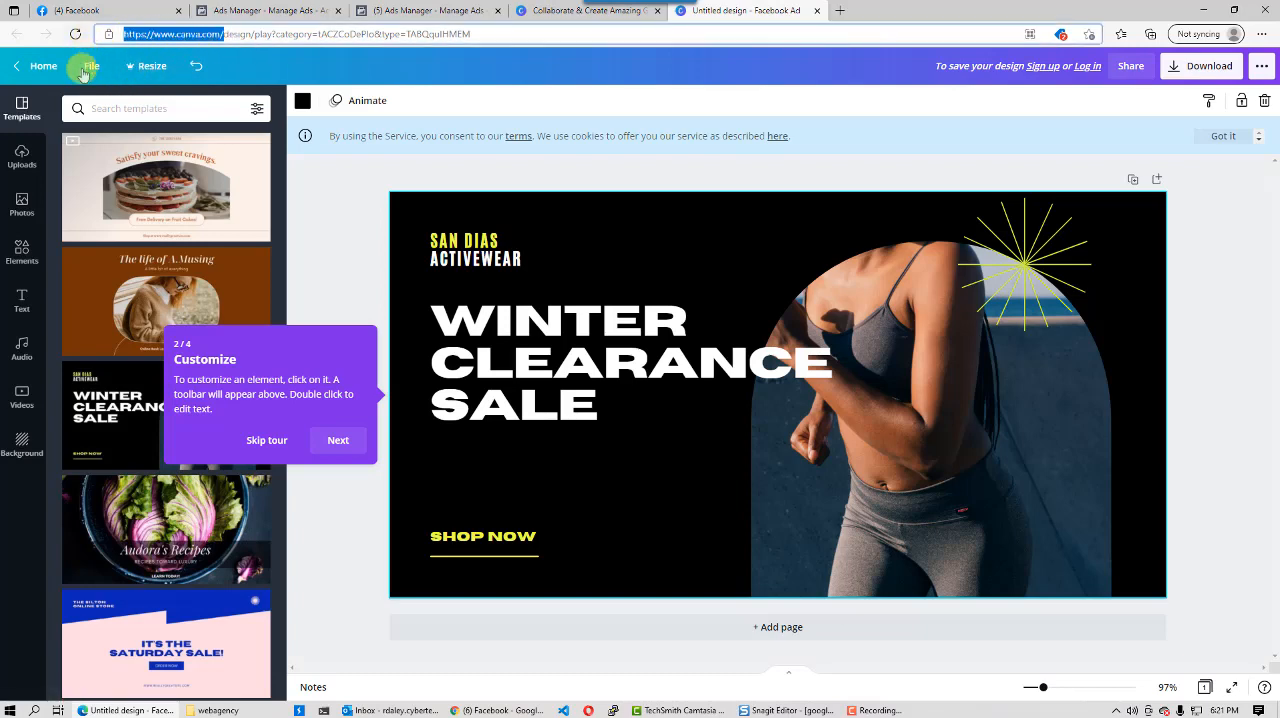
left_click(574, 12)
left_click(440, 11)
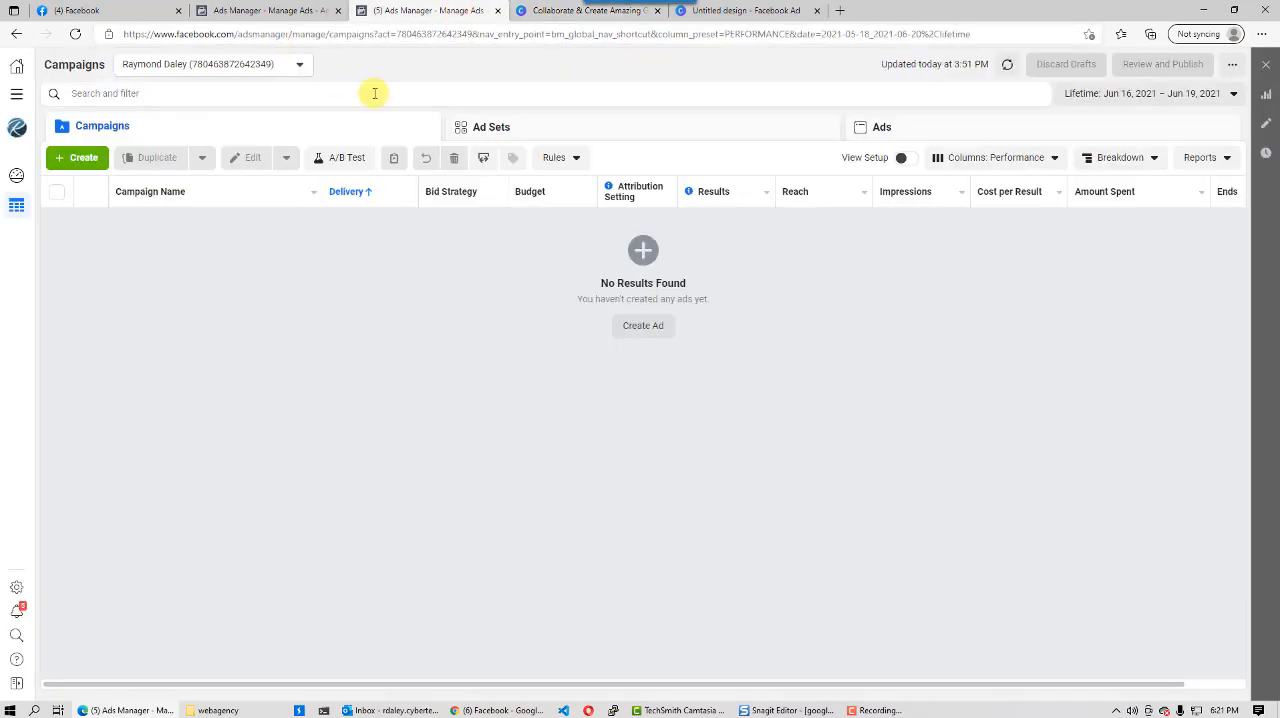
left_click(285, 12)
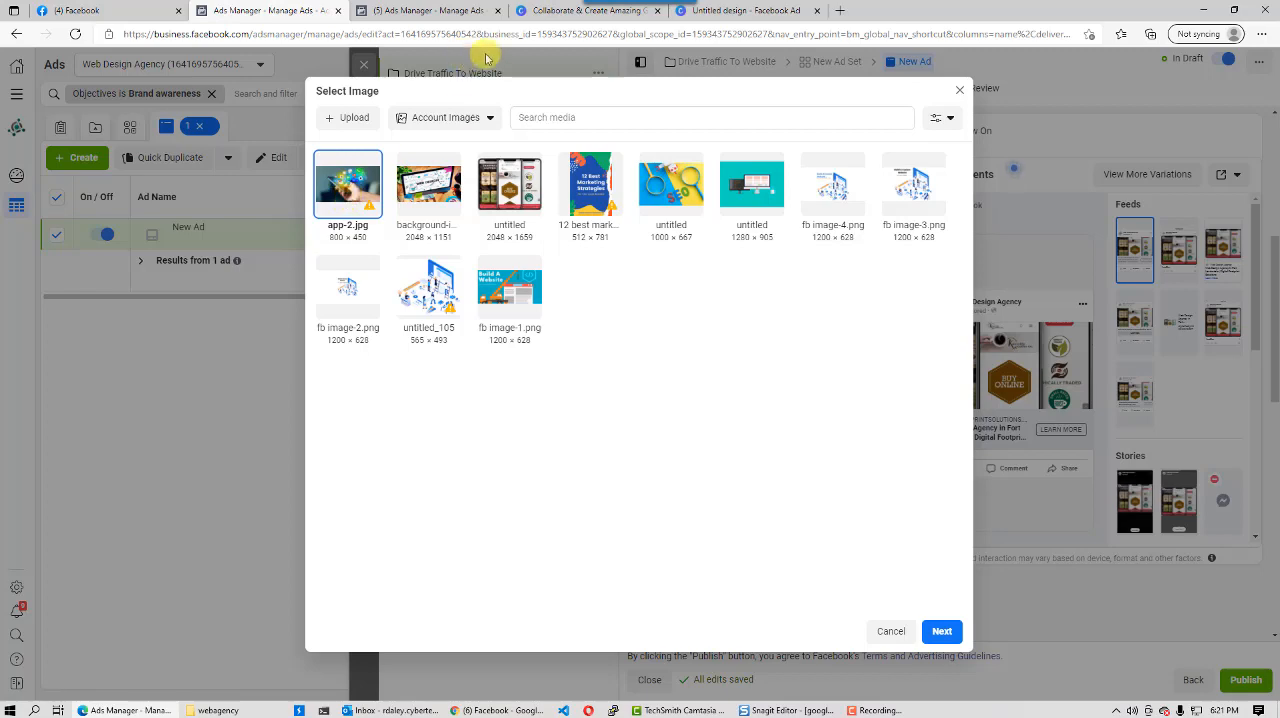
left_click(749, 12)
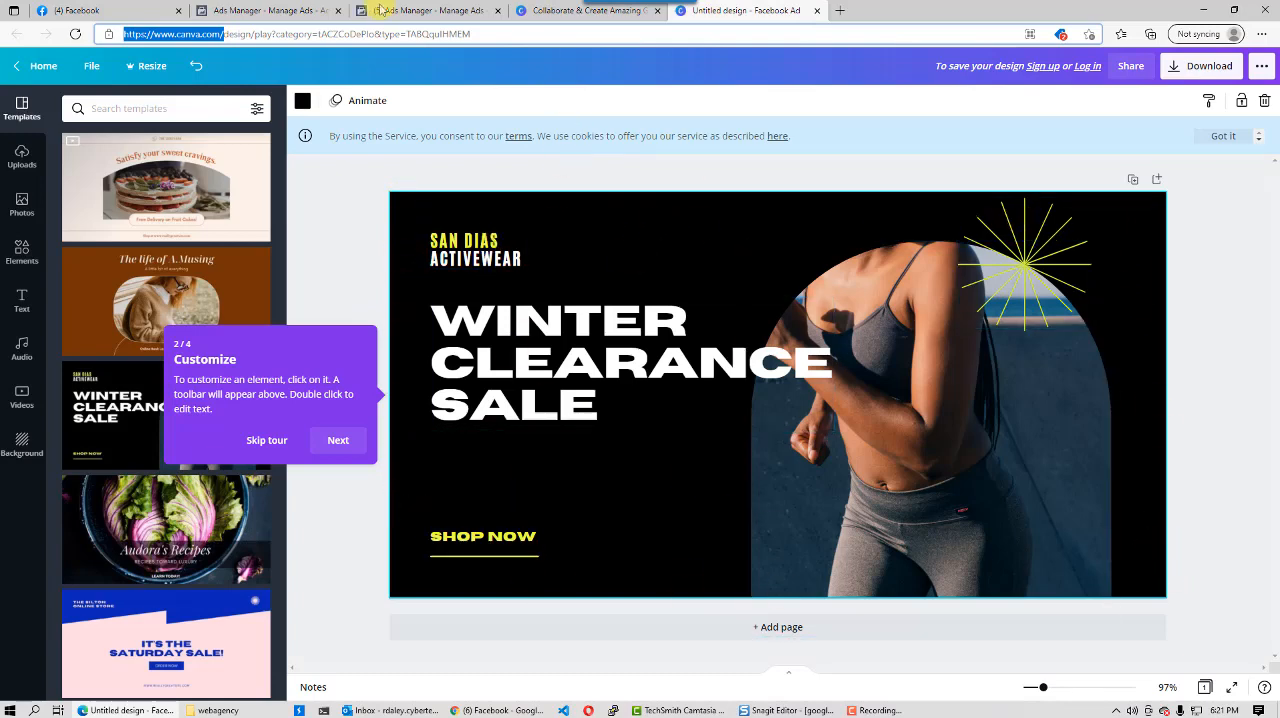
- Switch back to Ads Manager, choose the 1000 × 667 SEO image for the ad and continue to the creative optimization options
left_click(412, 11)
left_click(265, 12)
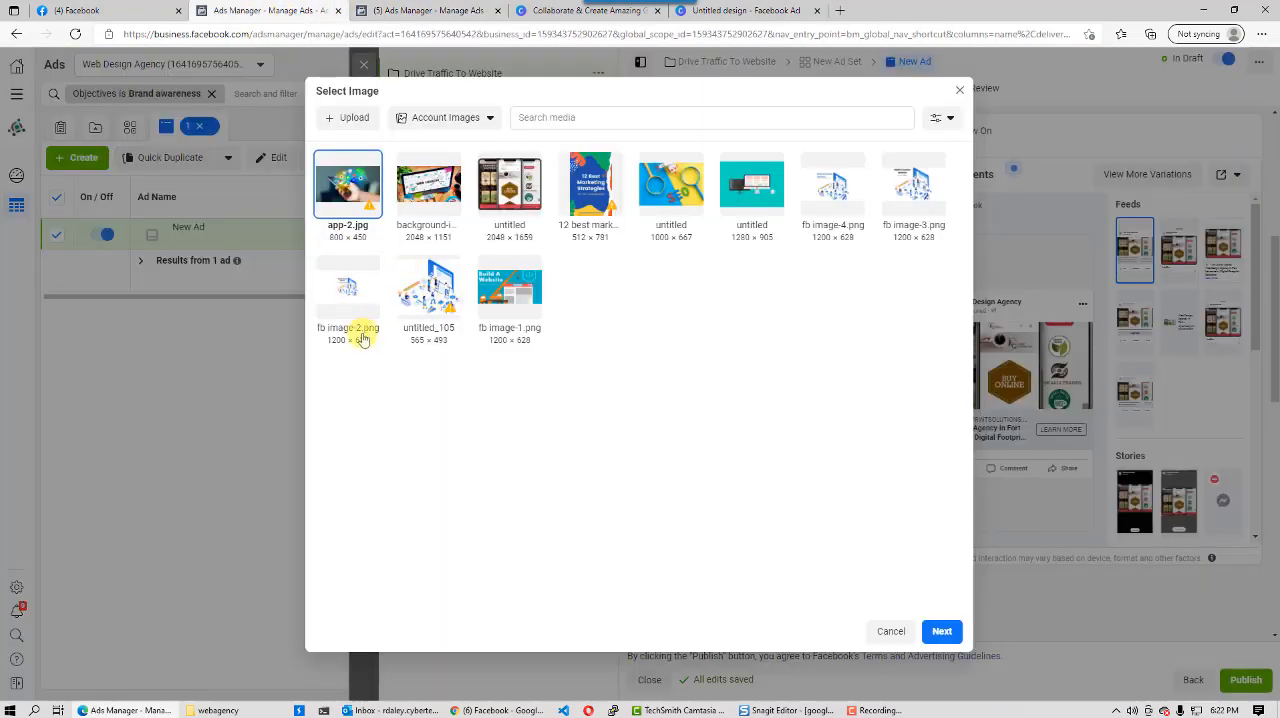
left_click(679, 191)
left_click(944, 631)
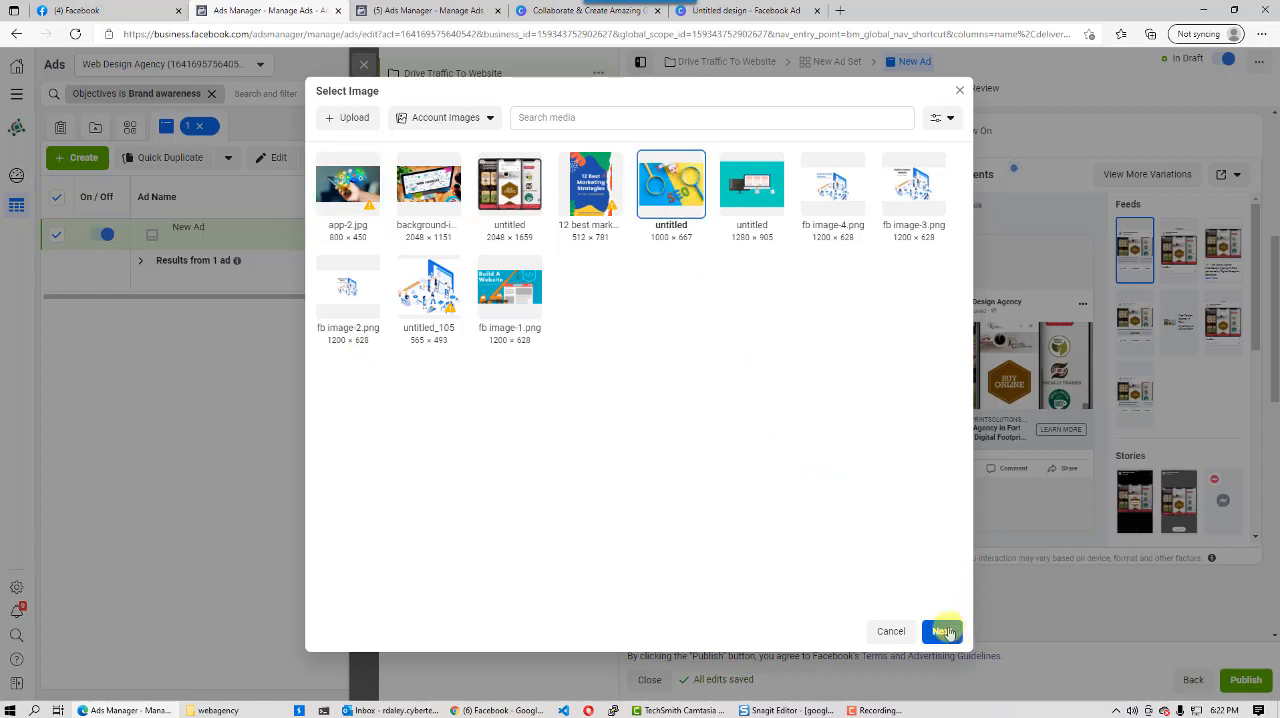
mouse_move(634, 319)
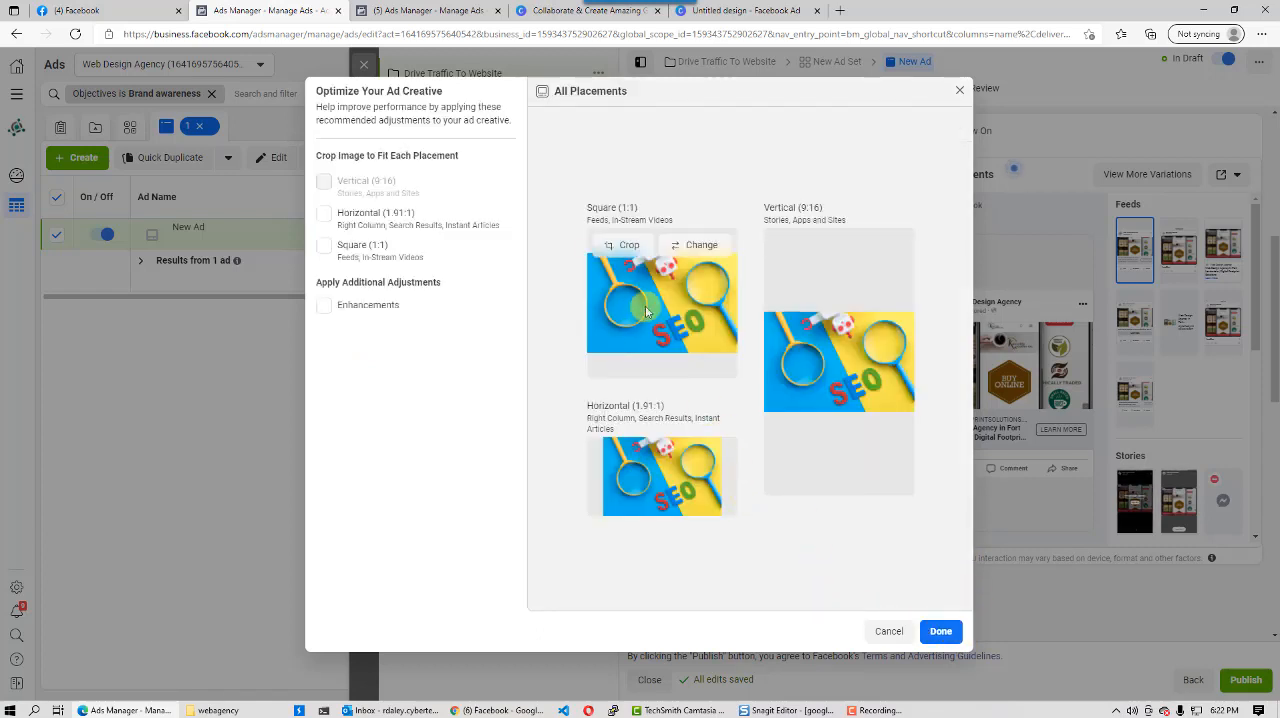
- Crop the SEO image for the horizontal (1.91:1) and square (1:1) placements, enable Enhancements and apply the creative optimizations
left_click(325, 216)
mouse_move(326, 187)
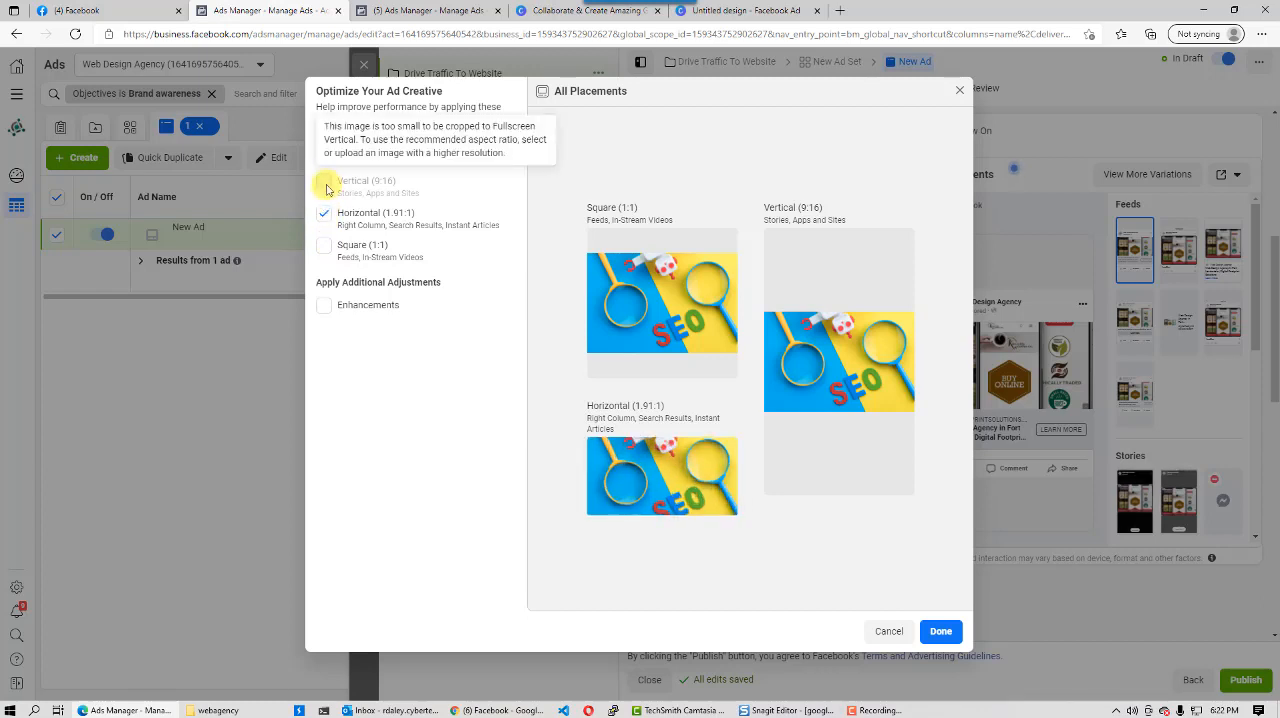
left_click(323, 249)
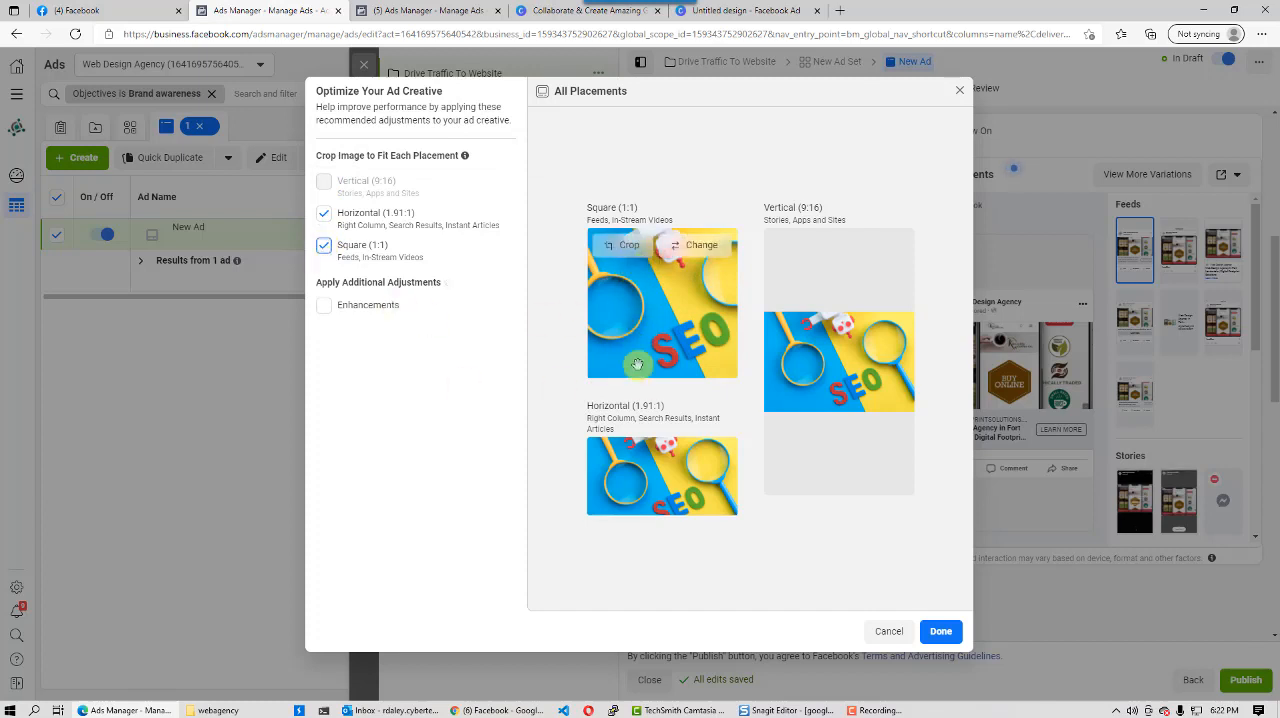
left_click_drag(634, 344, 607, 343)
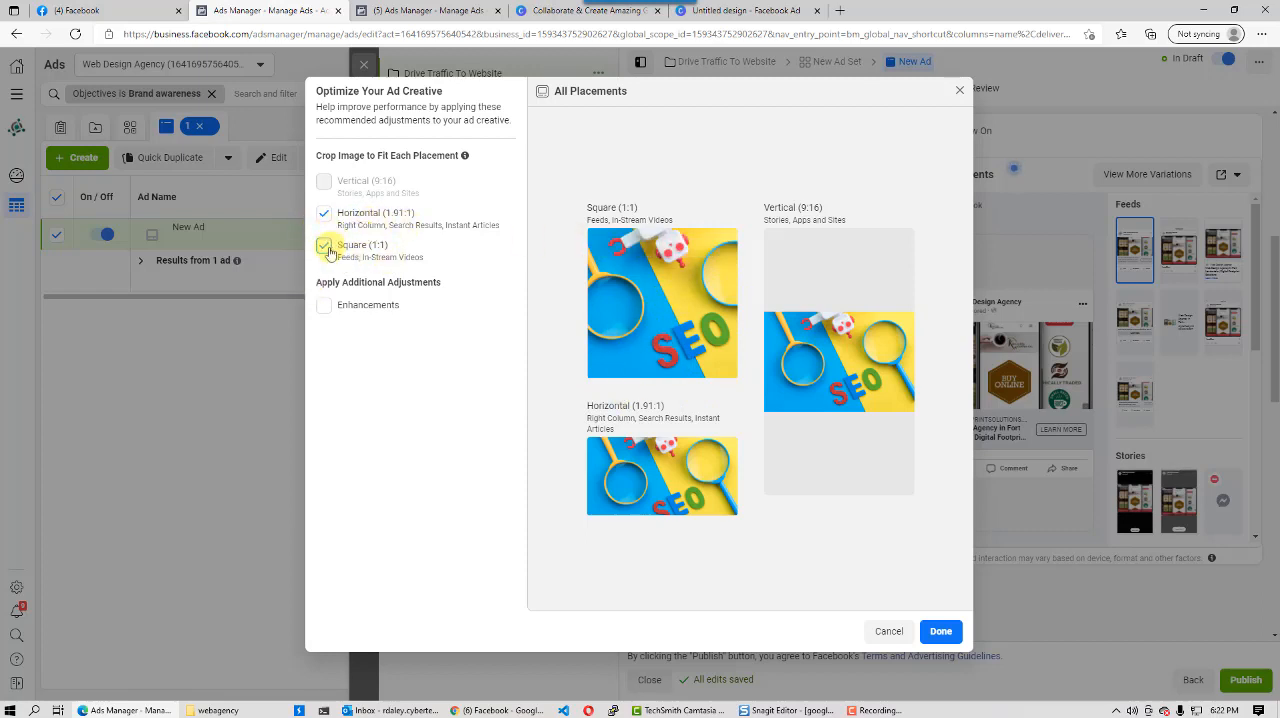
left_click(323, 307)
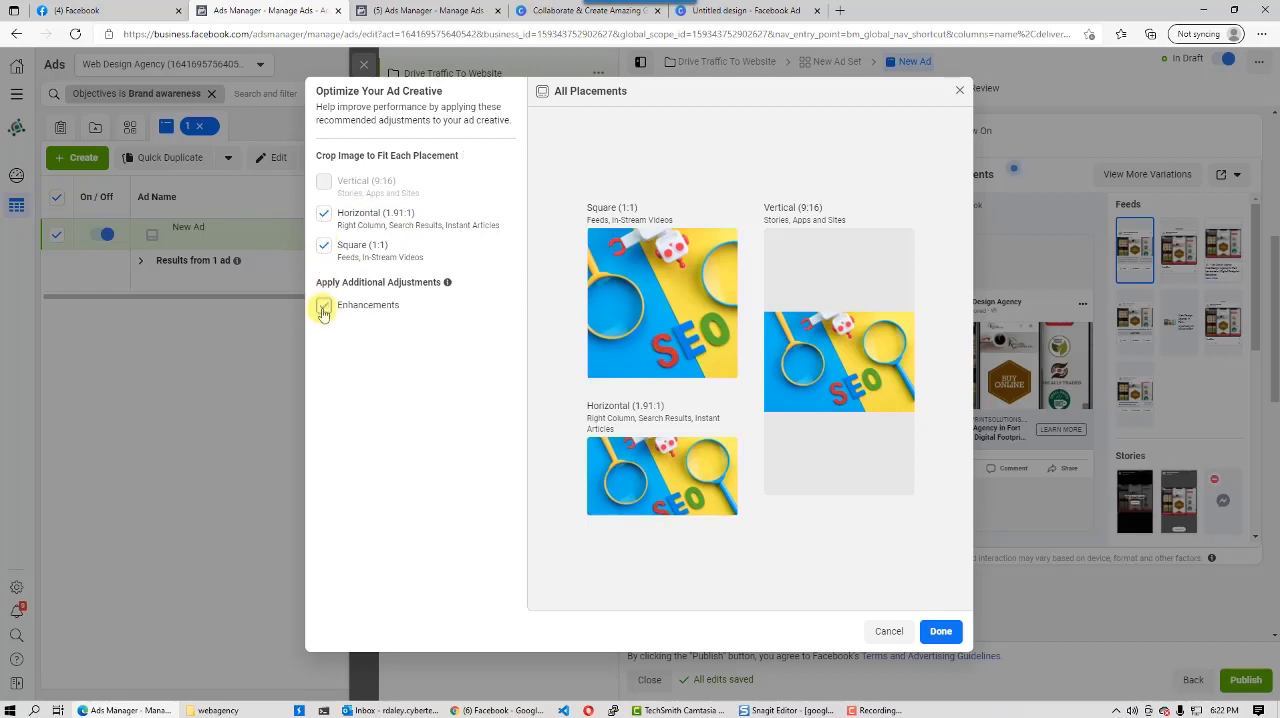
left_click(323, 307)
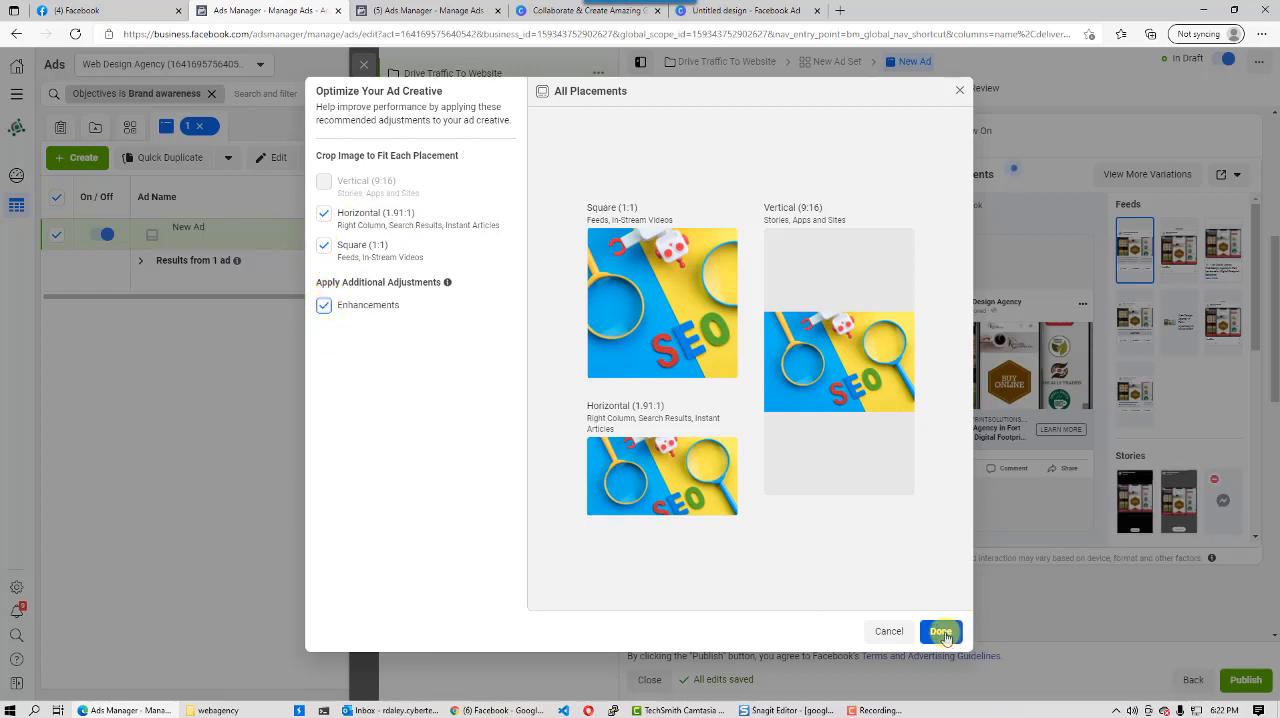
left_click(869, 636)
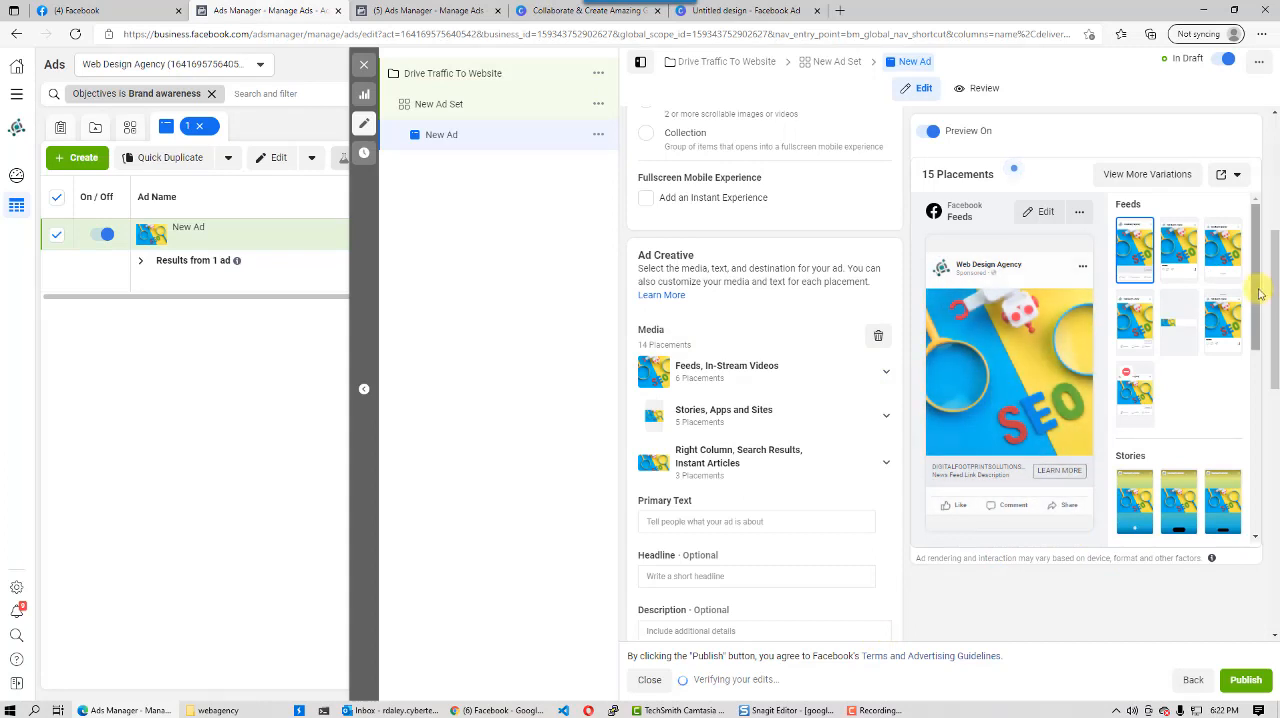
- Enter "Is your website fully optimized for google search engine?" as the ad's primary text
scroll(672, 313, "down", 5)
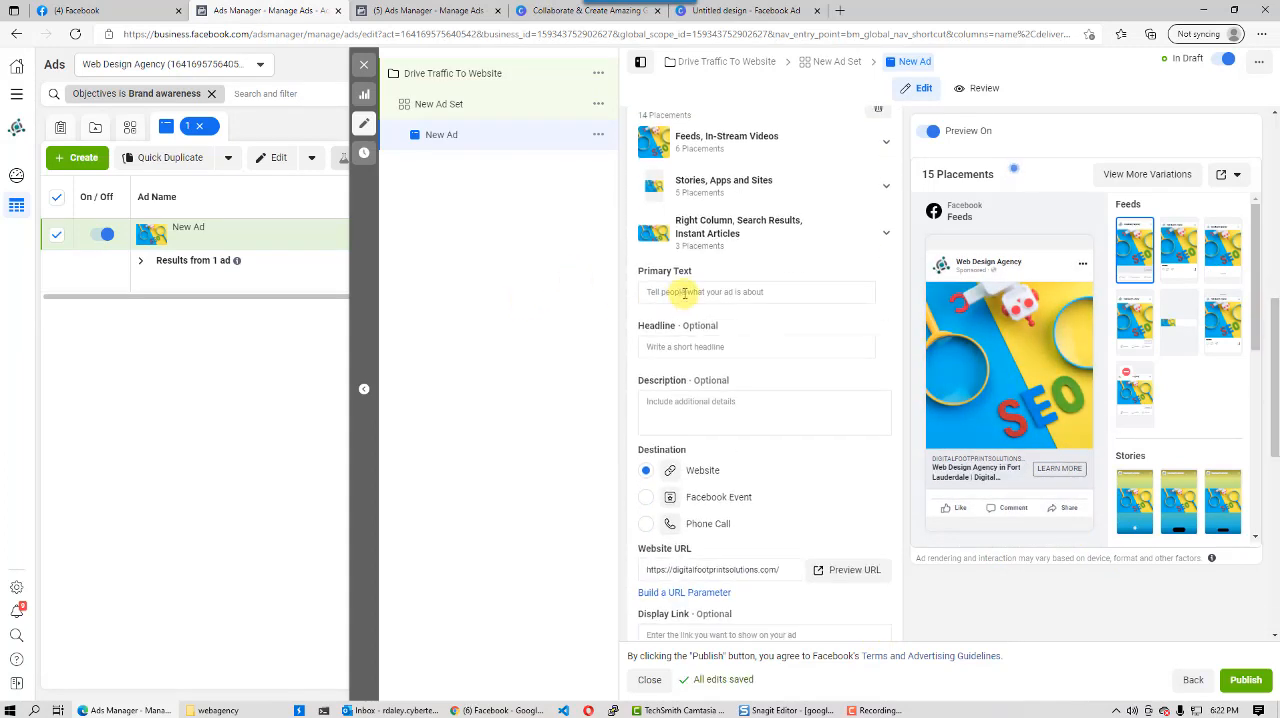
left_click(684, 292)
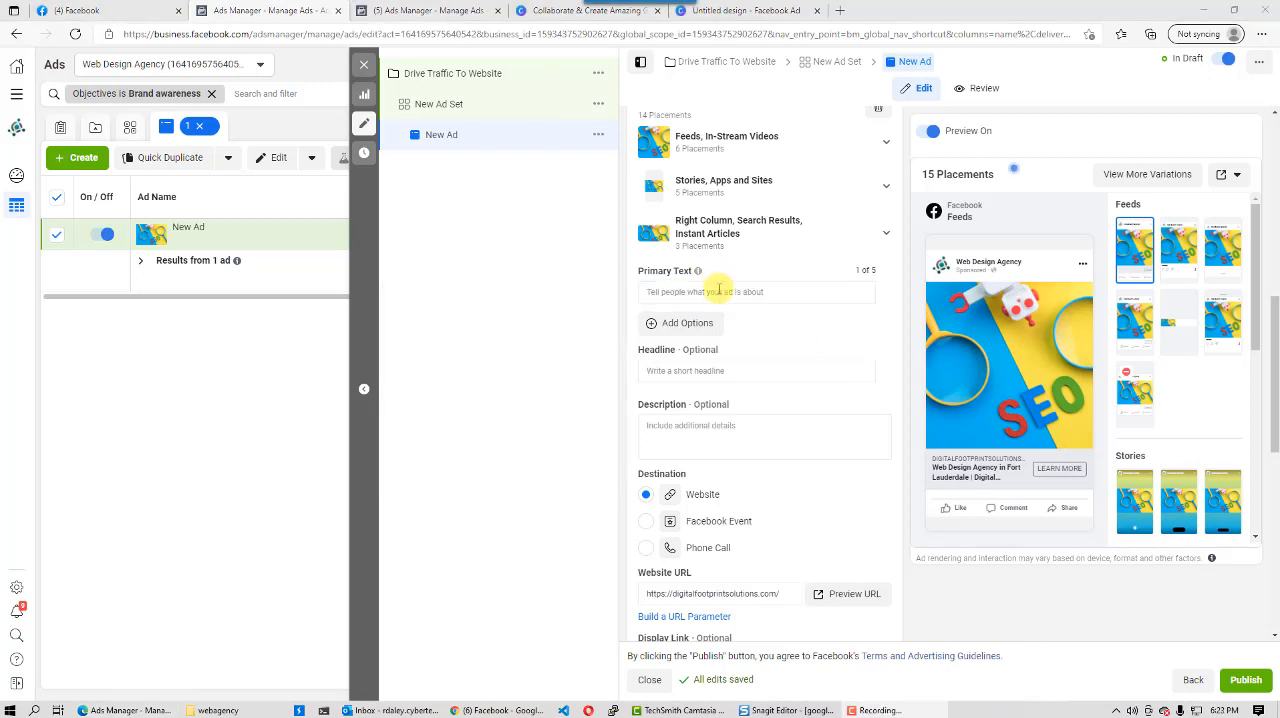
left_click(719, 292)
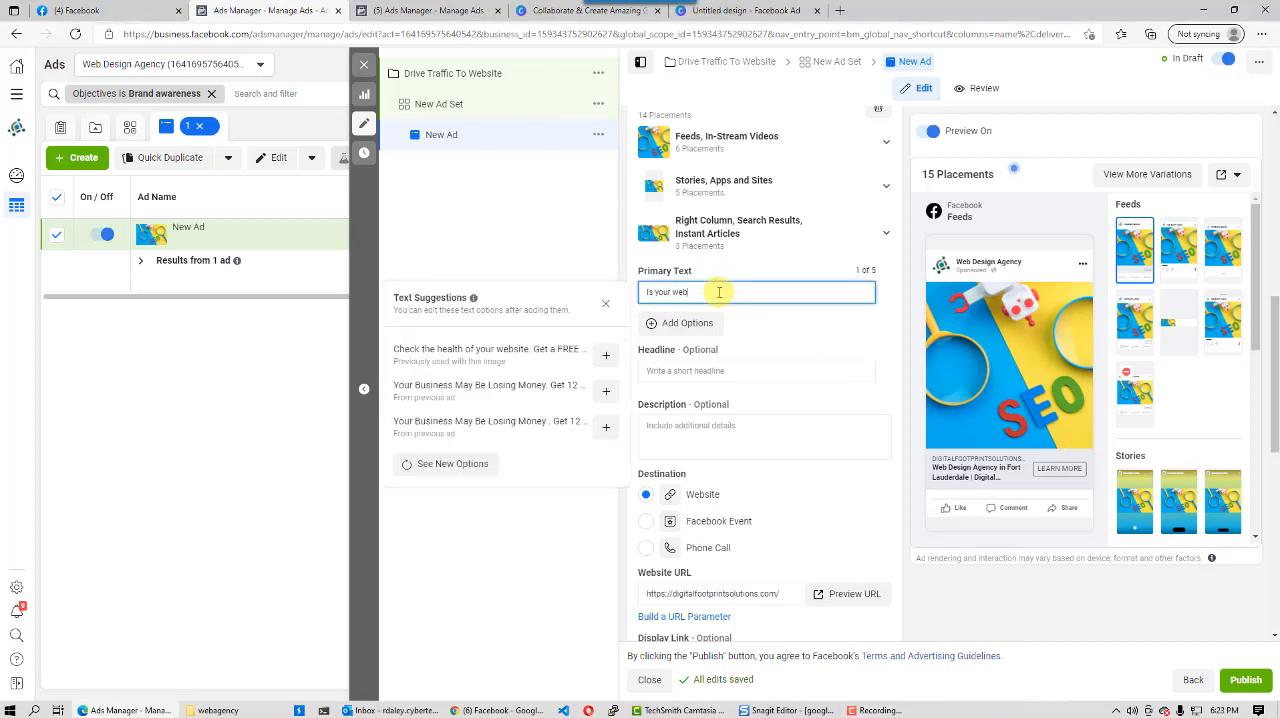
type("Is your website fully")
key("BackSpace")
key("BackSpace")
key("BackSpace")
key("BackSpace")
key("BackSpace")
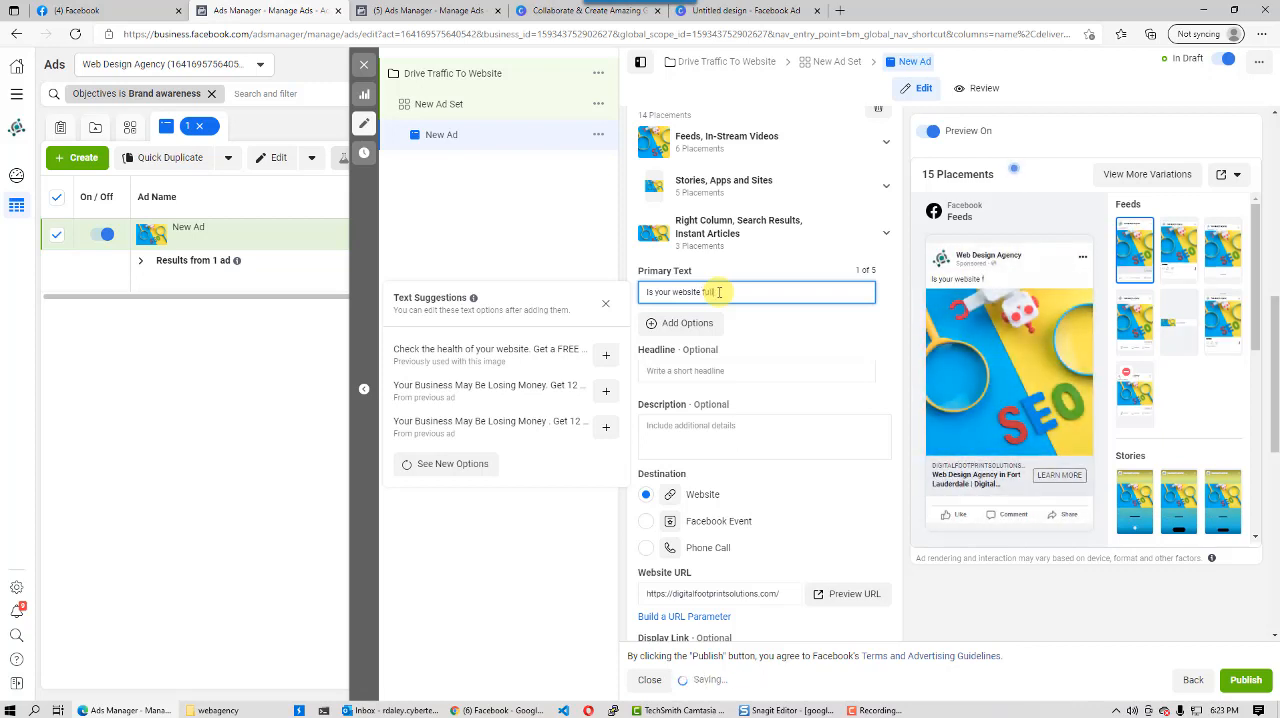
type("y optimized for")
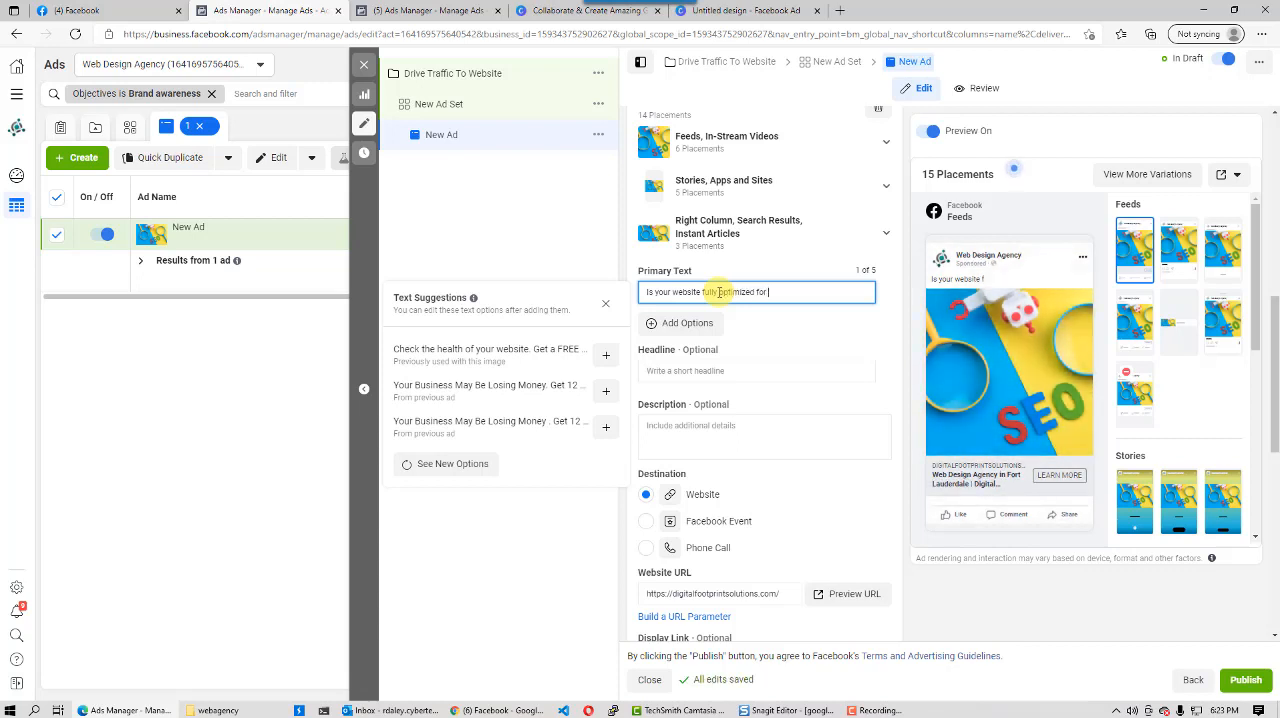
type("google search e")
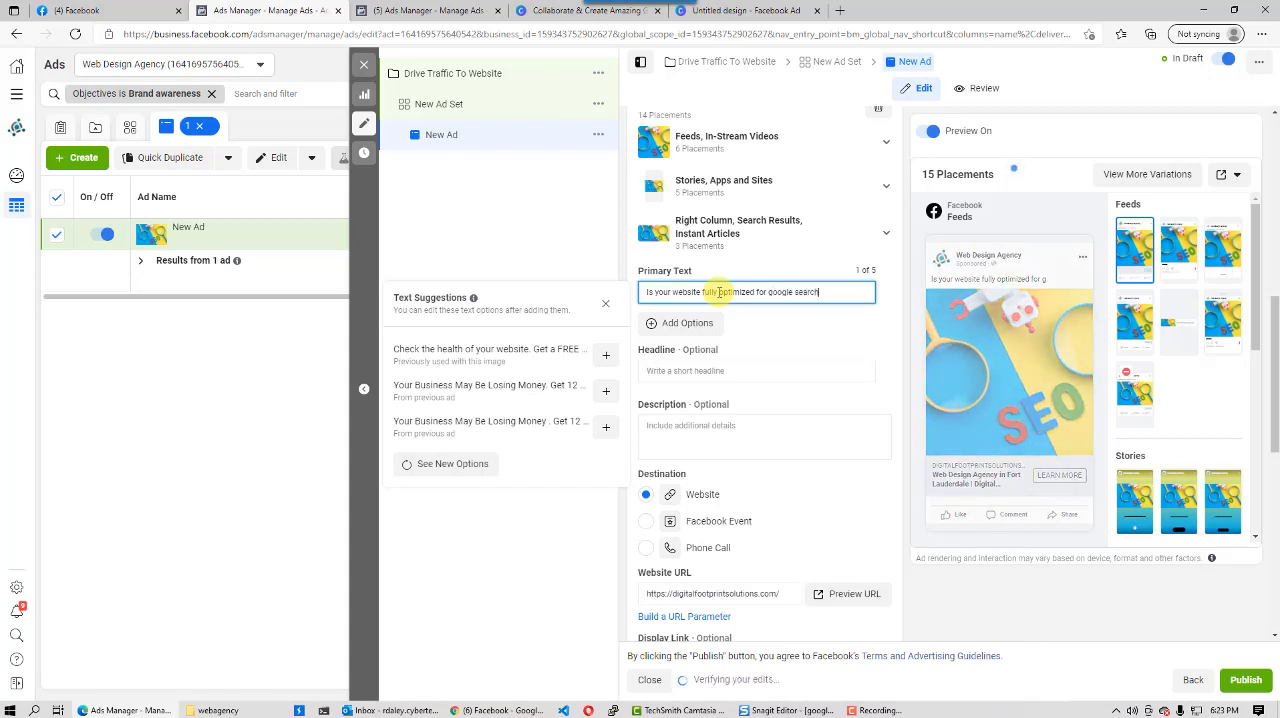
type("ngine?")
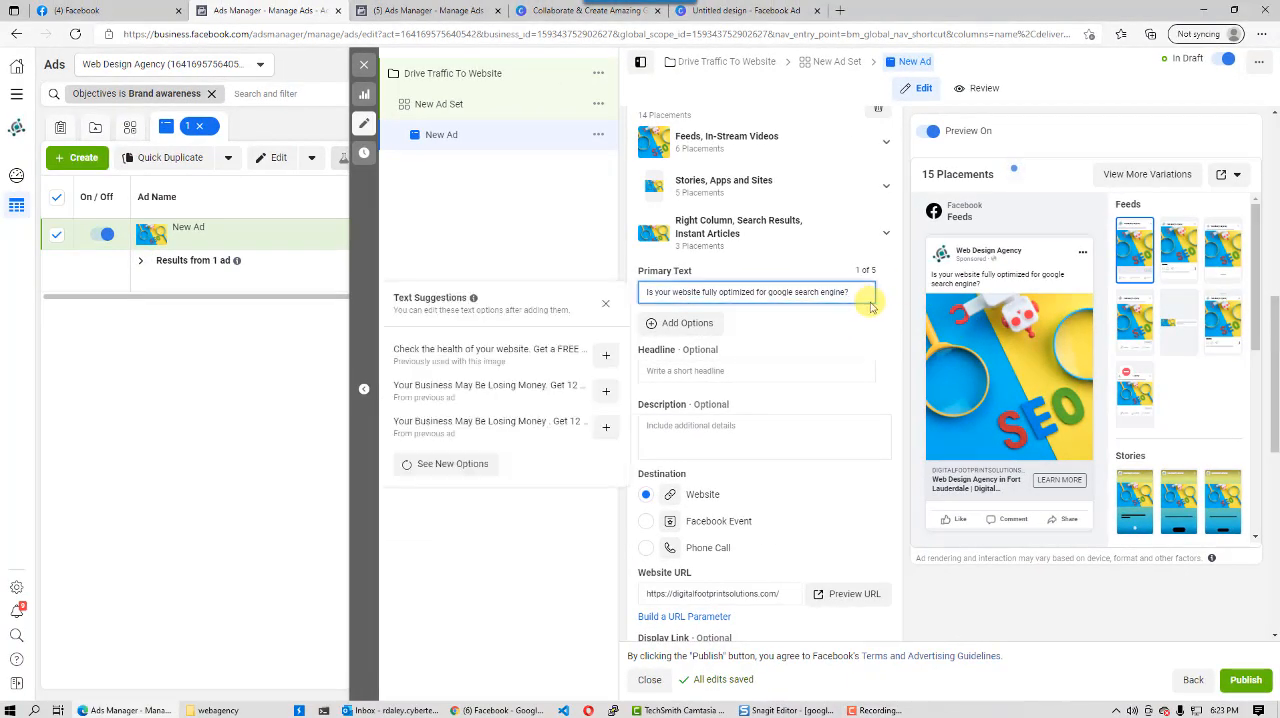
- Extend the primary text with "If not, then you could be missing out on free traffic to your website"
type("If not, then you could be missin")
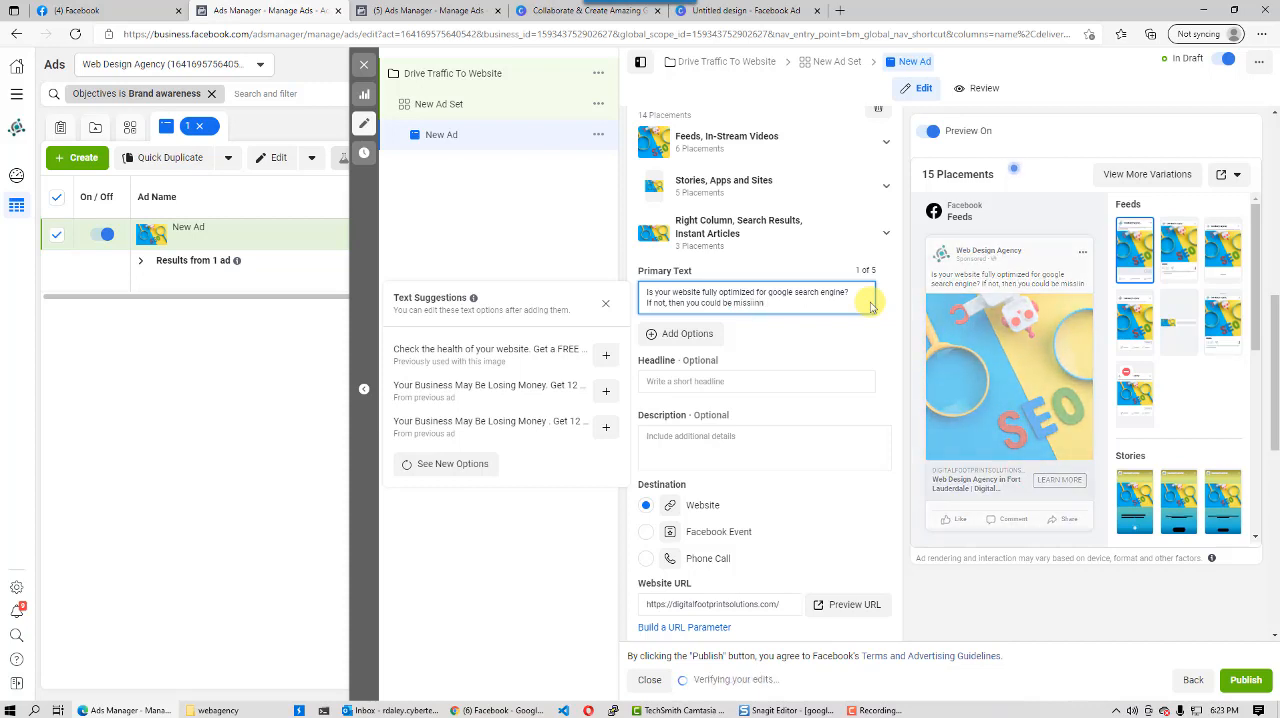
type("g out on")
key("BackSpace")
key("BackSpace")
key("BackSpace")
key("BackSpace")
key("BackSpace")
key("BackSpace")
key("BackSpace")
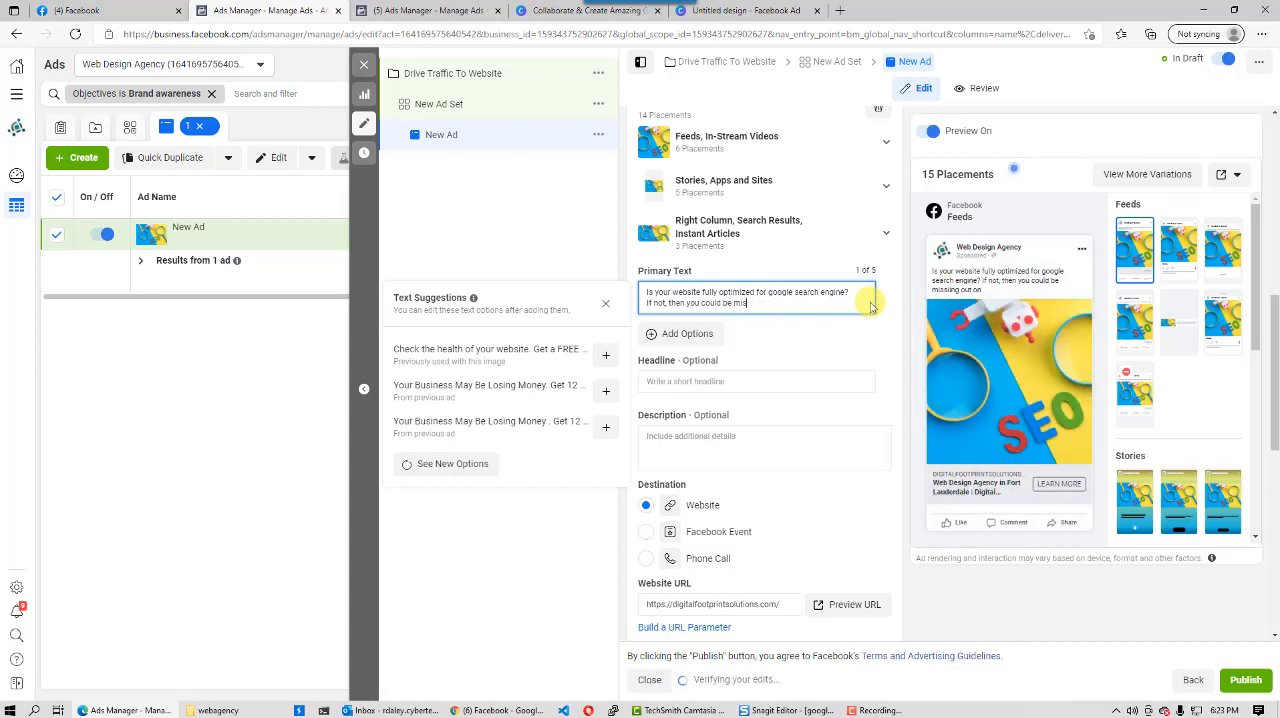
type("sing")
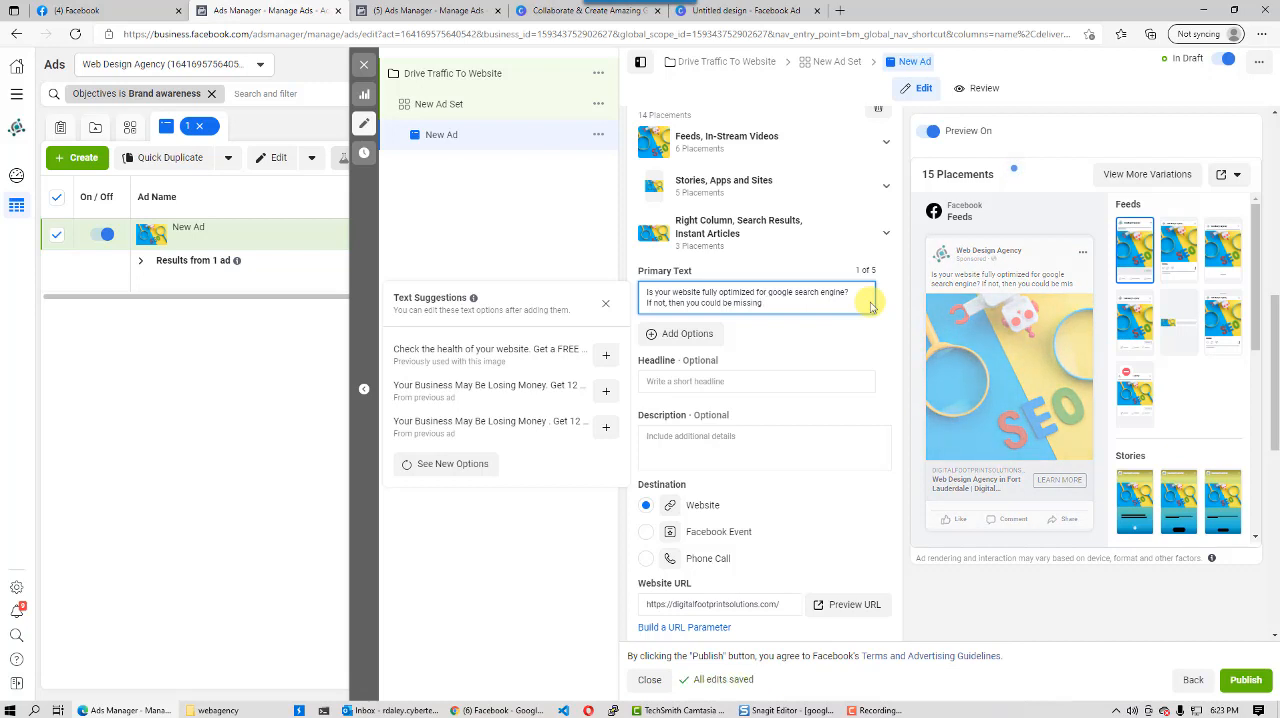
type(" out on")
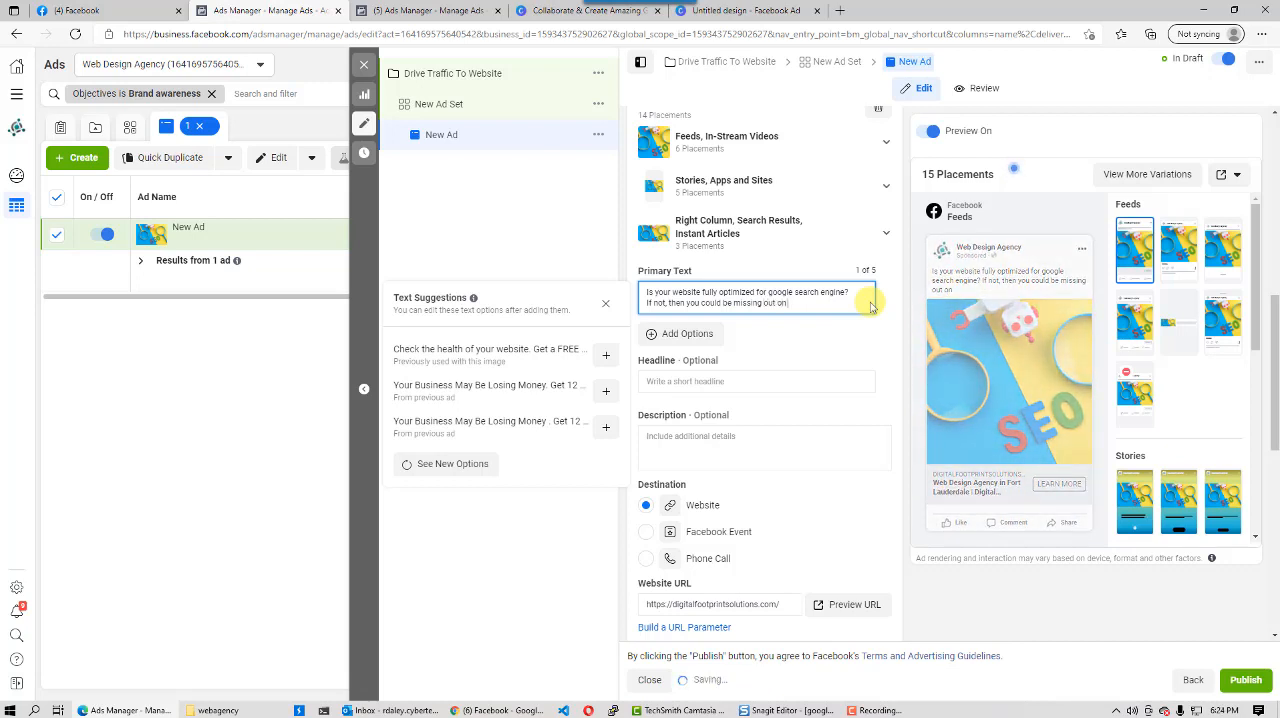
type(" free")
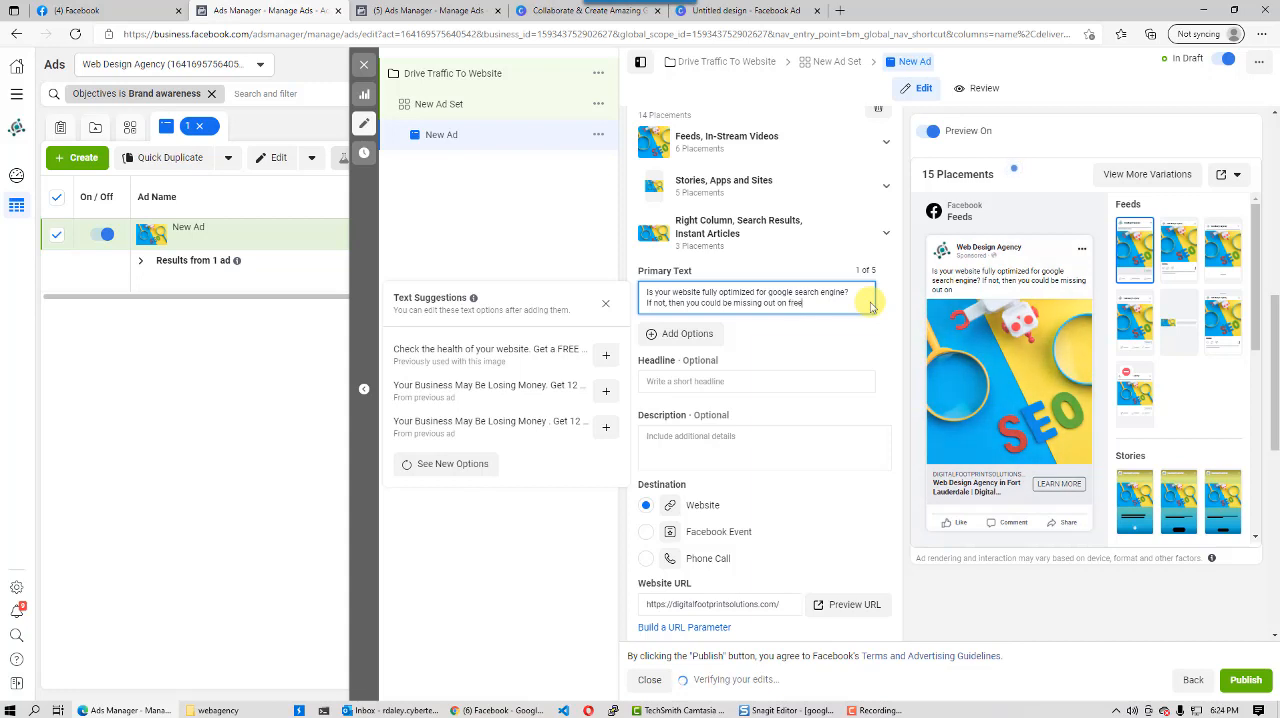
type(" traffic ")
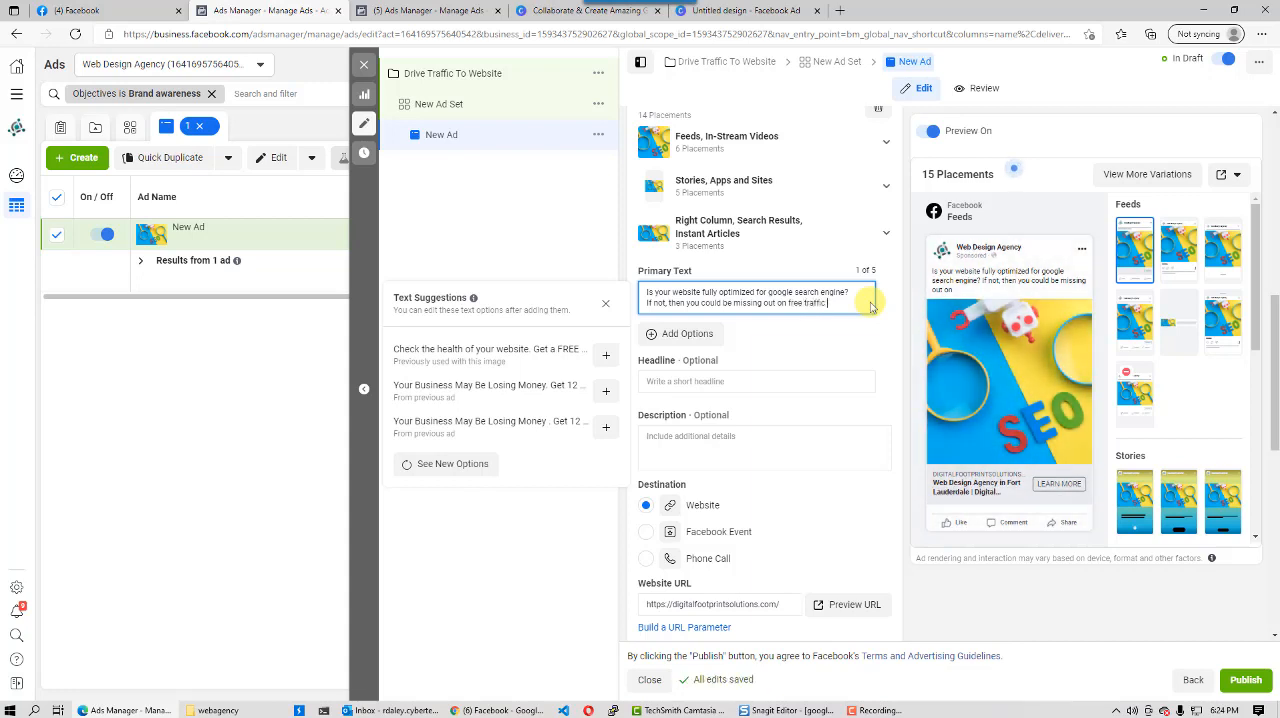
type("to your website")
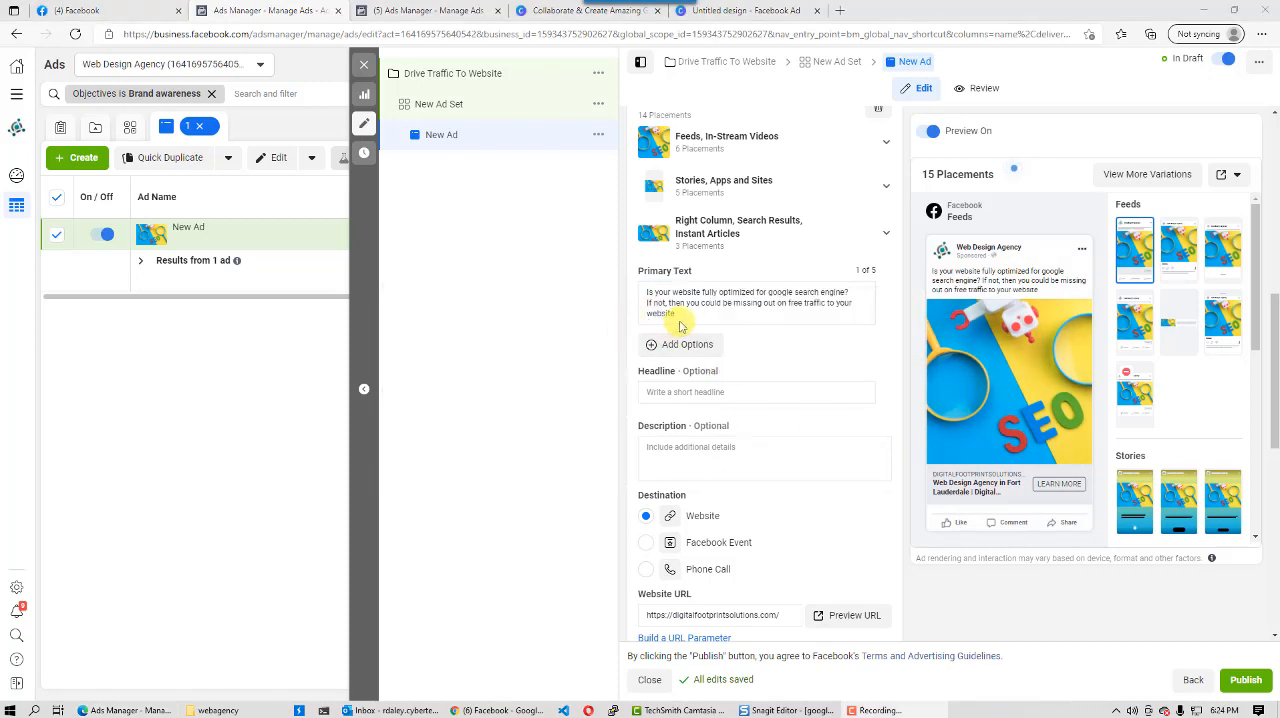
mouse_move(1005, 290)
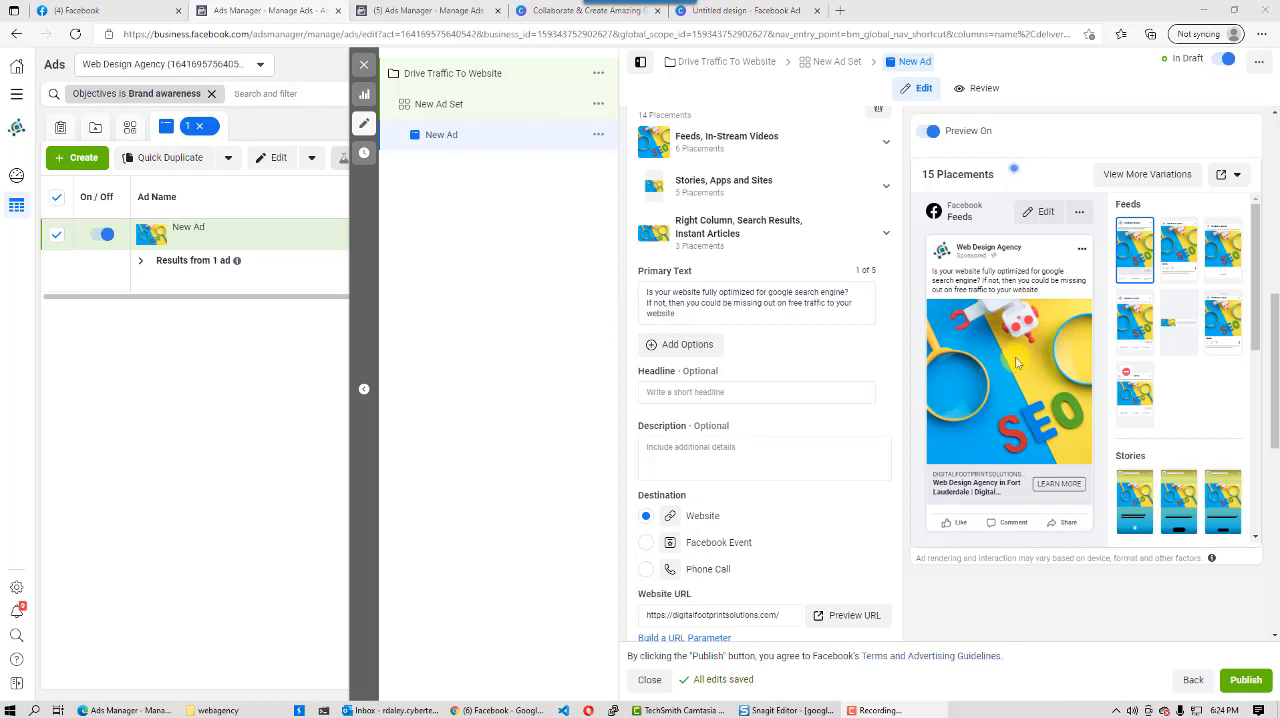
- Set the ad headline to "Get A Free Consultation Today" and leave the optional description empty
left_click(666, 397)
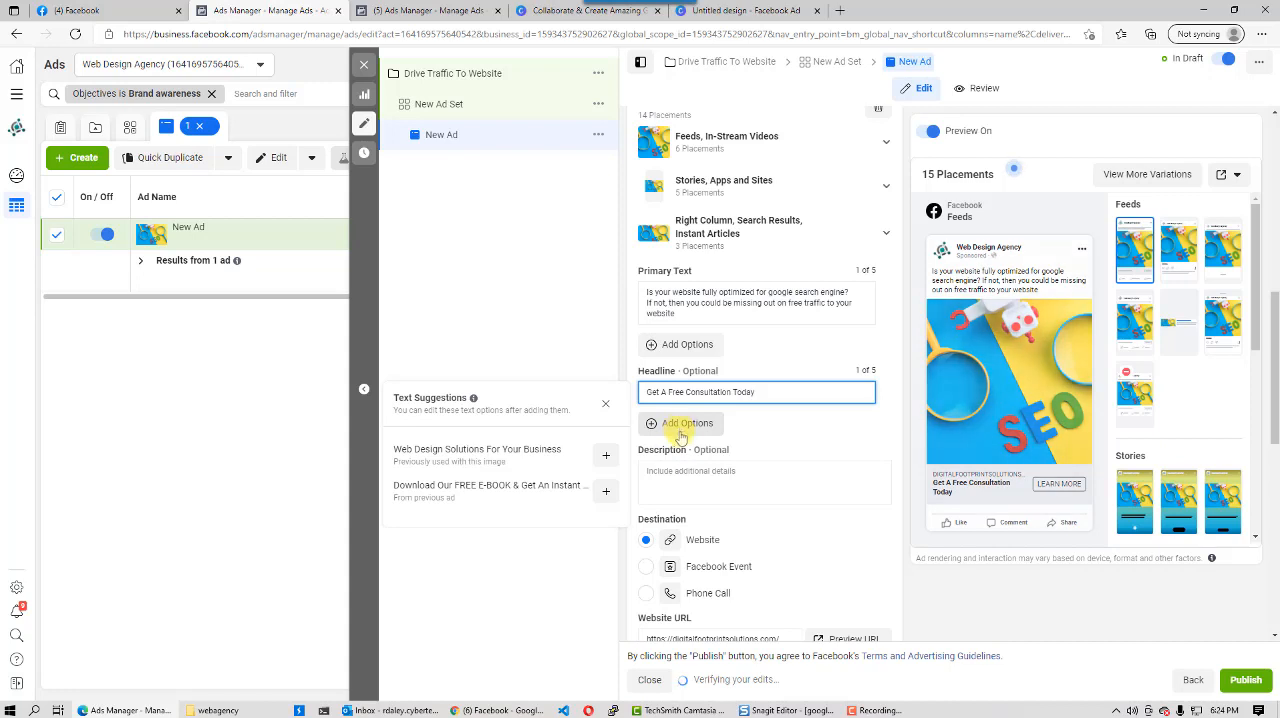
left_click(687, 473)
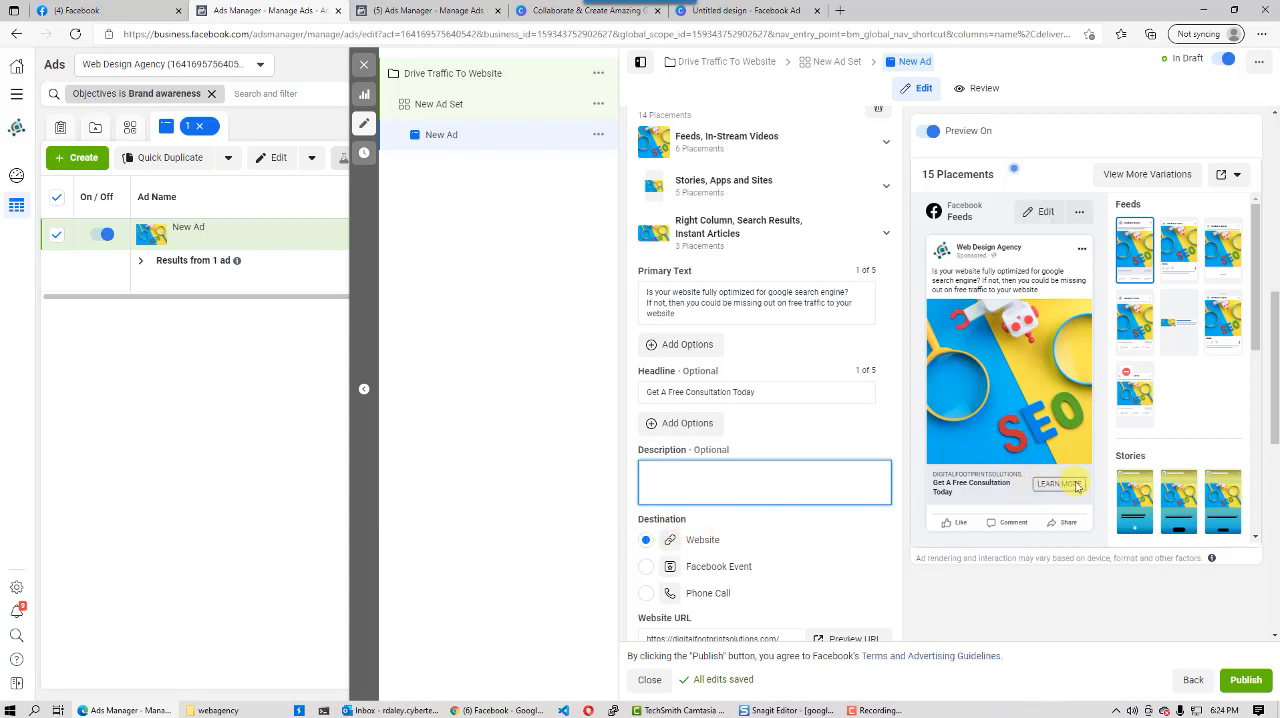
left_click(560, 467)
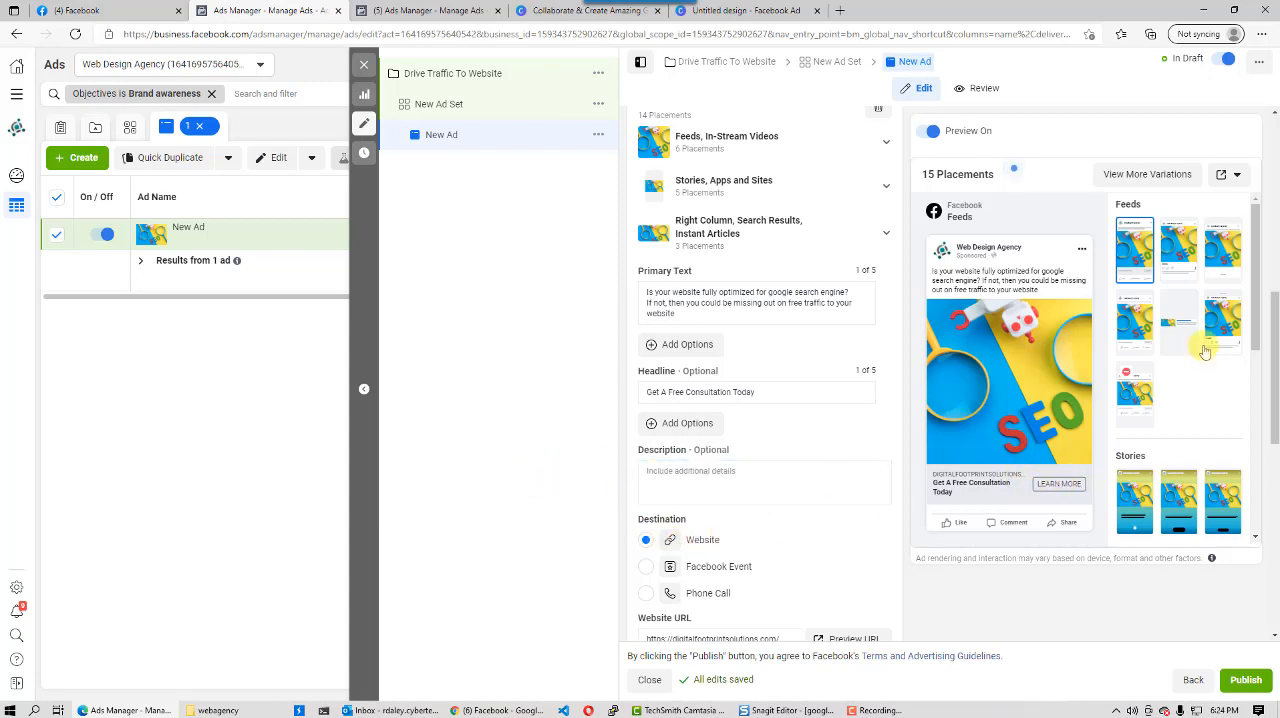
- Review the website URL used as the ad's destination
scroll(765, 380, "down", 5)
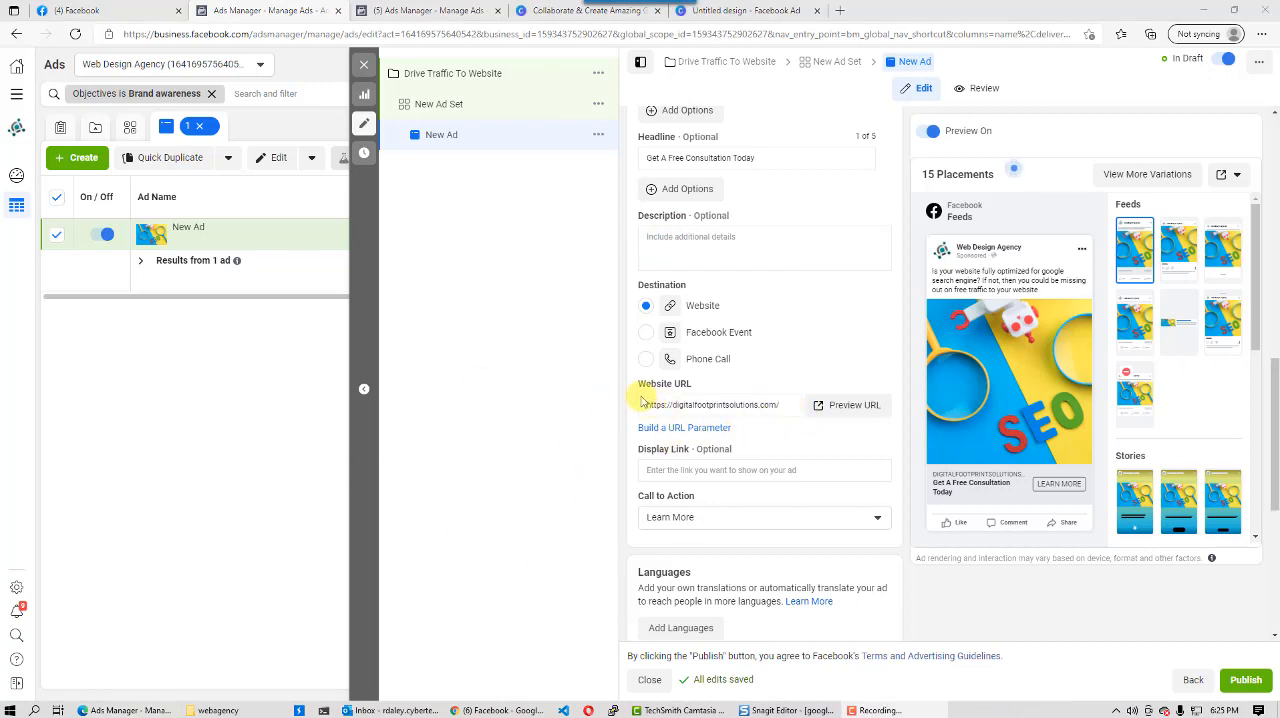
left_click(785, 404)
left_click_drag(783, 404, 628, 413)
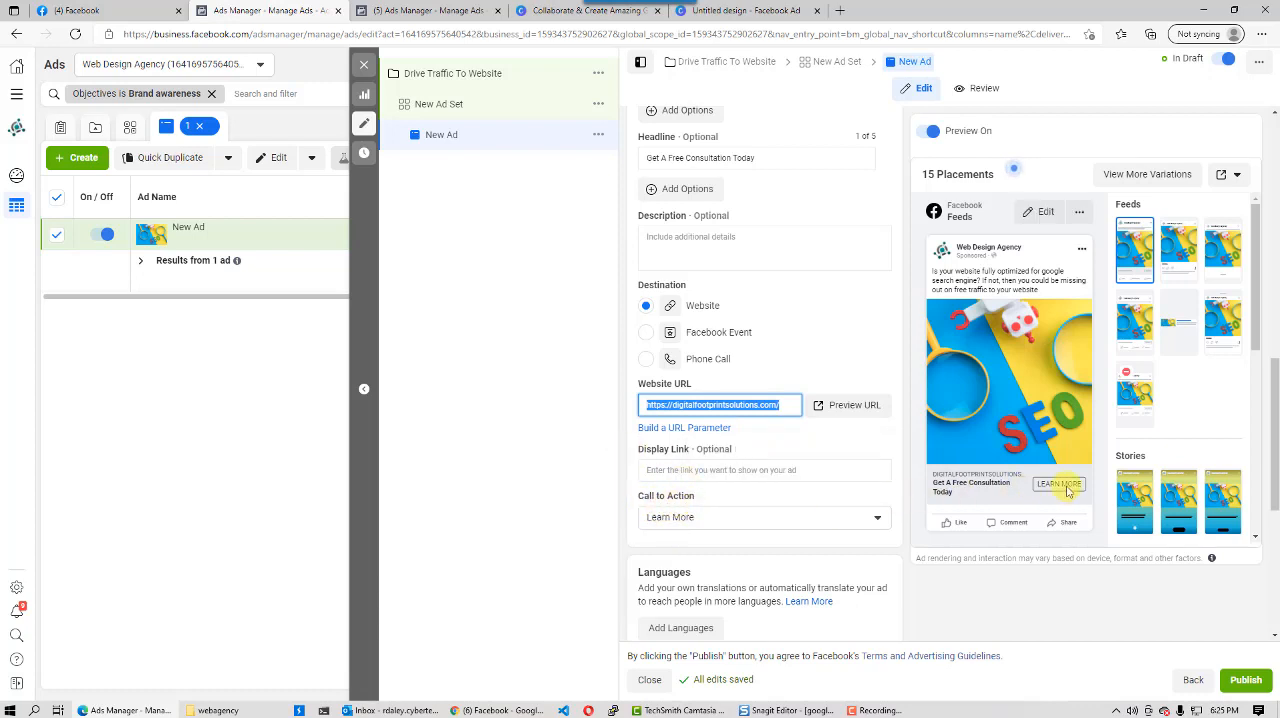
left_click(820, 710)
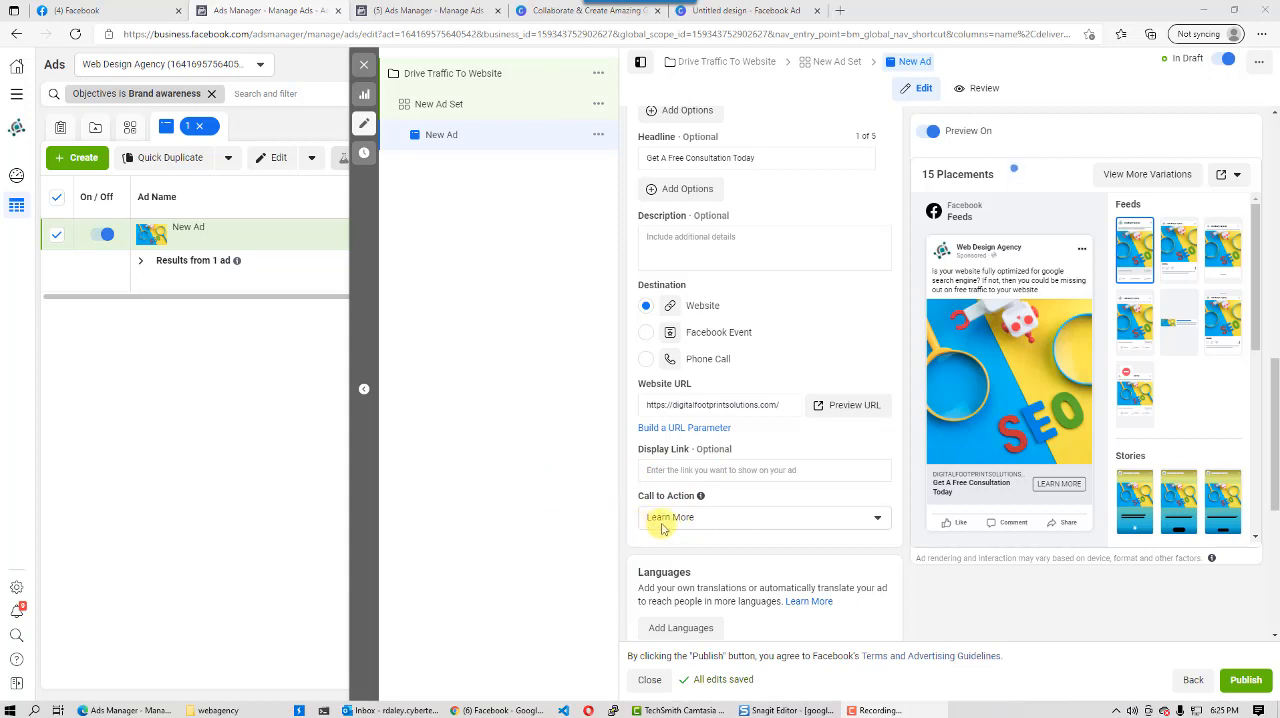
- Try Sign Up as the ad's call to action and switch it back to Learn More
left_click(872, 516)
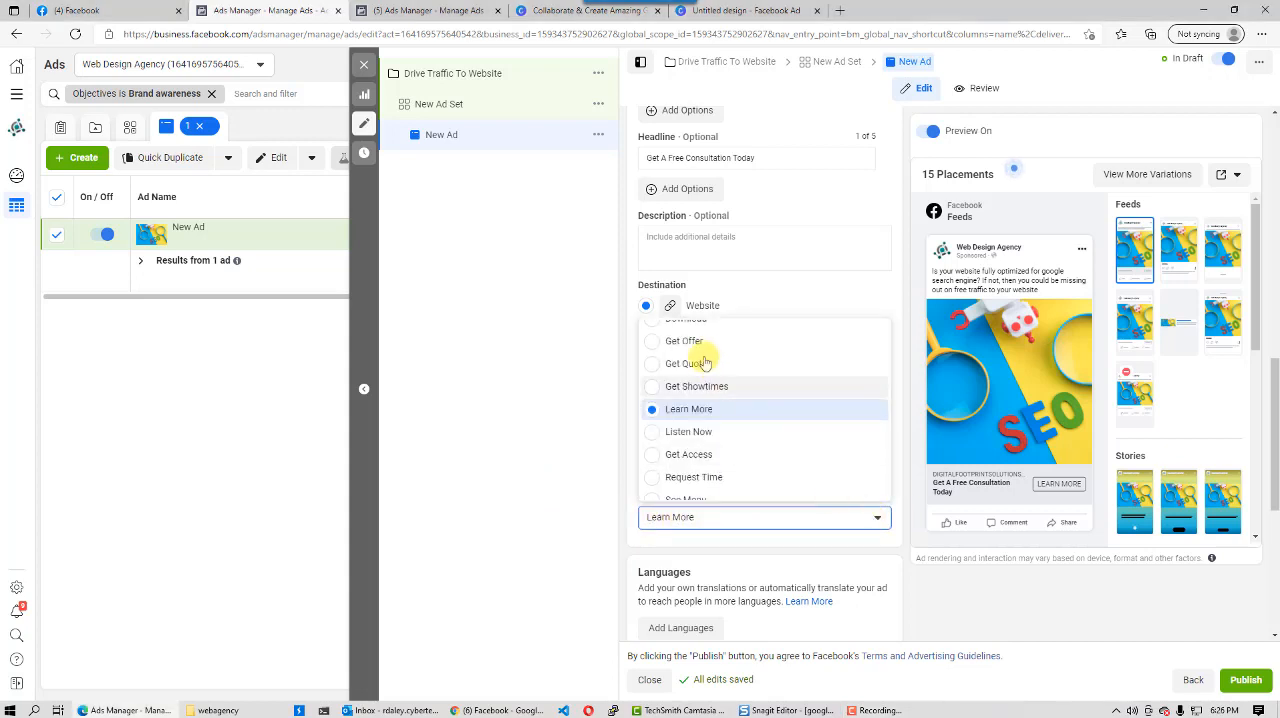
scroll(709, 362, "up", 5)
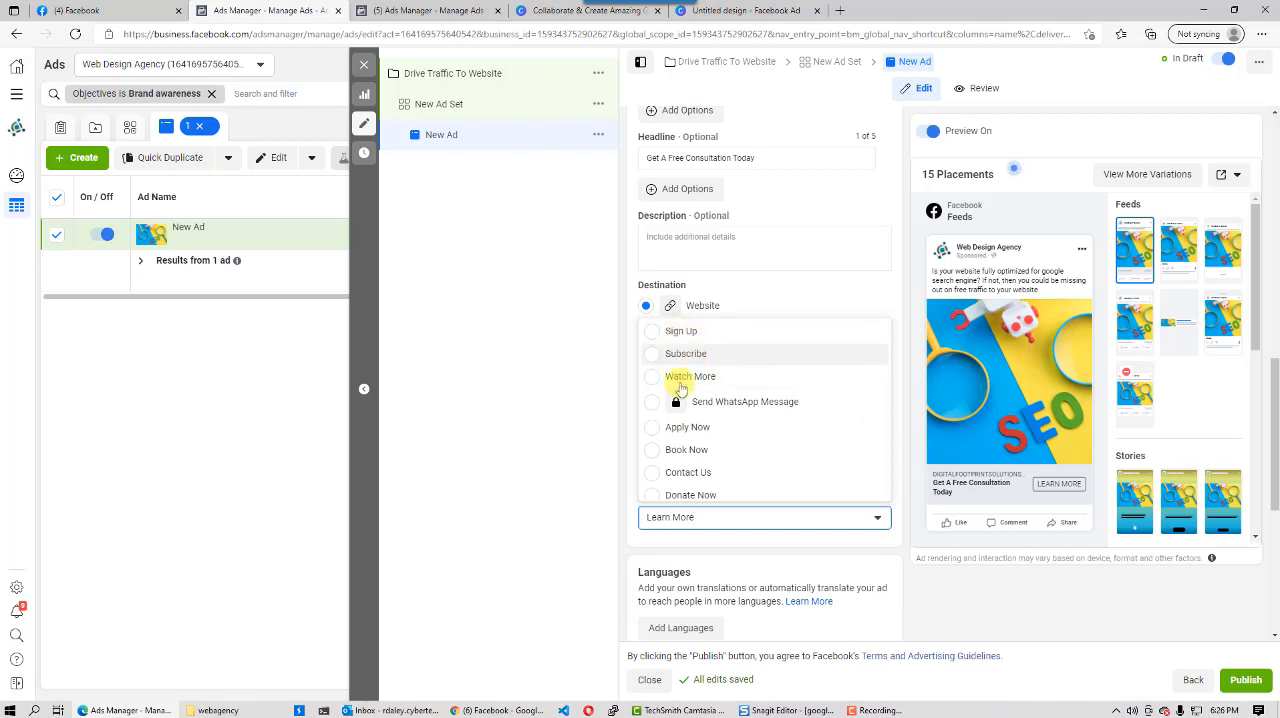
left_click(655, 337)
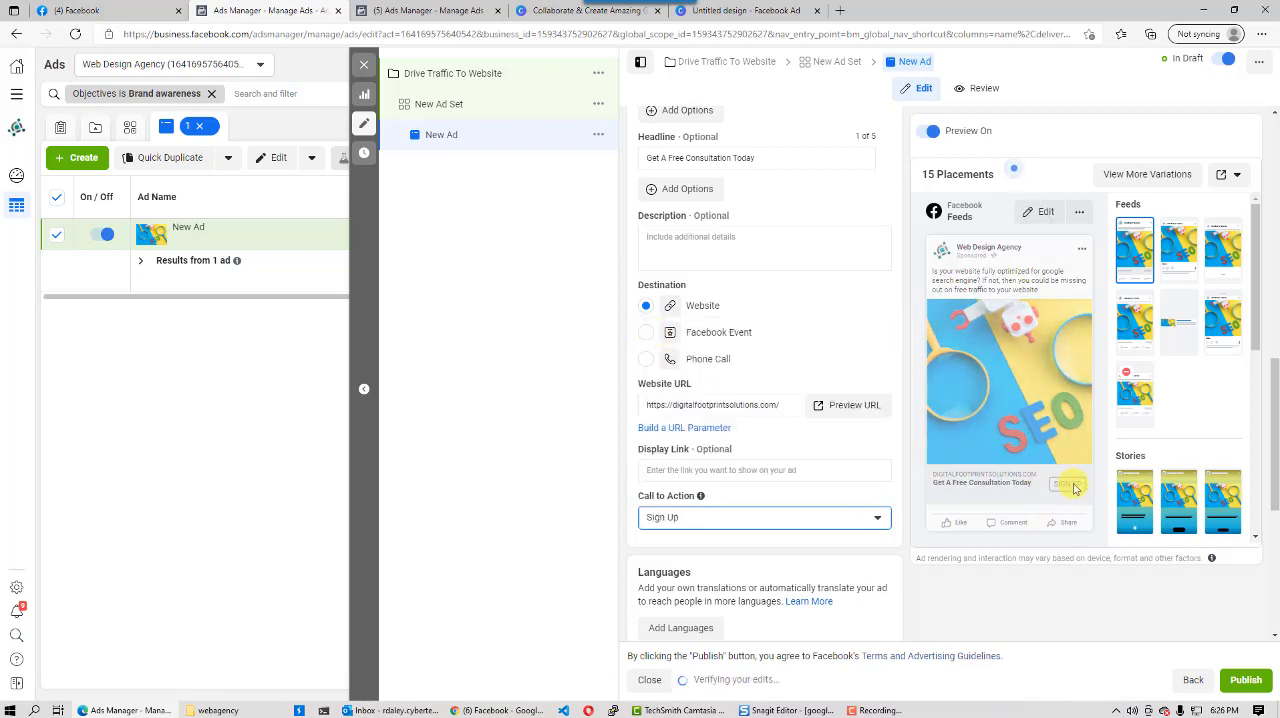
left_click(857, 517)
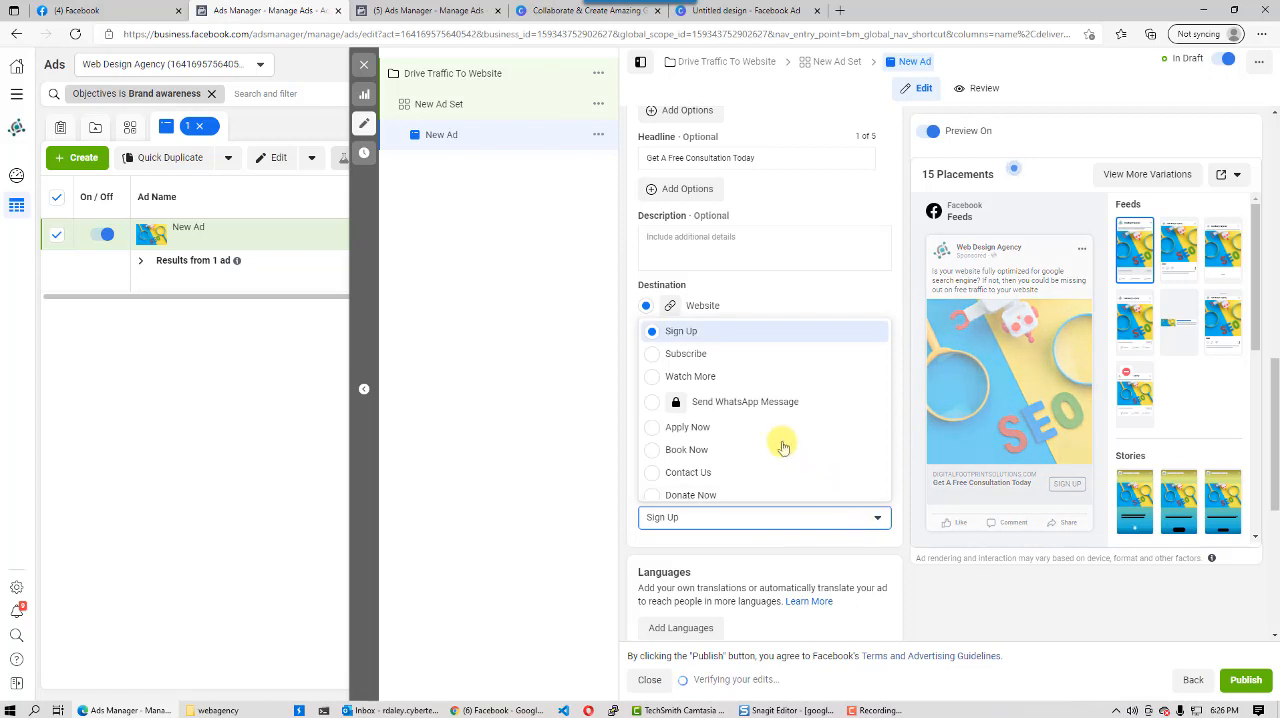
scroll(757, 476, "down", 2)
scroll(758, 474, "down", 1)
left_click(679, 451)
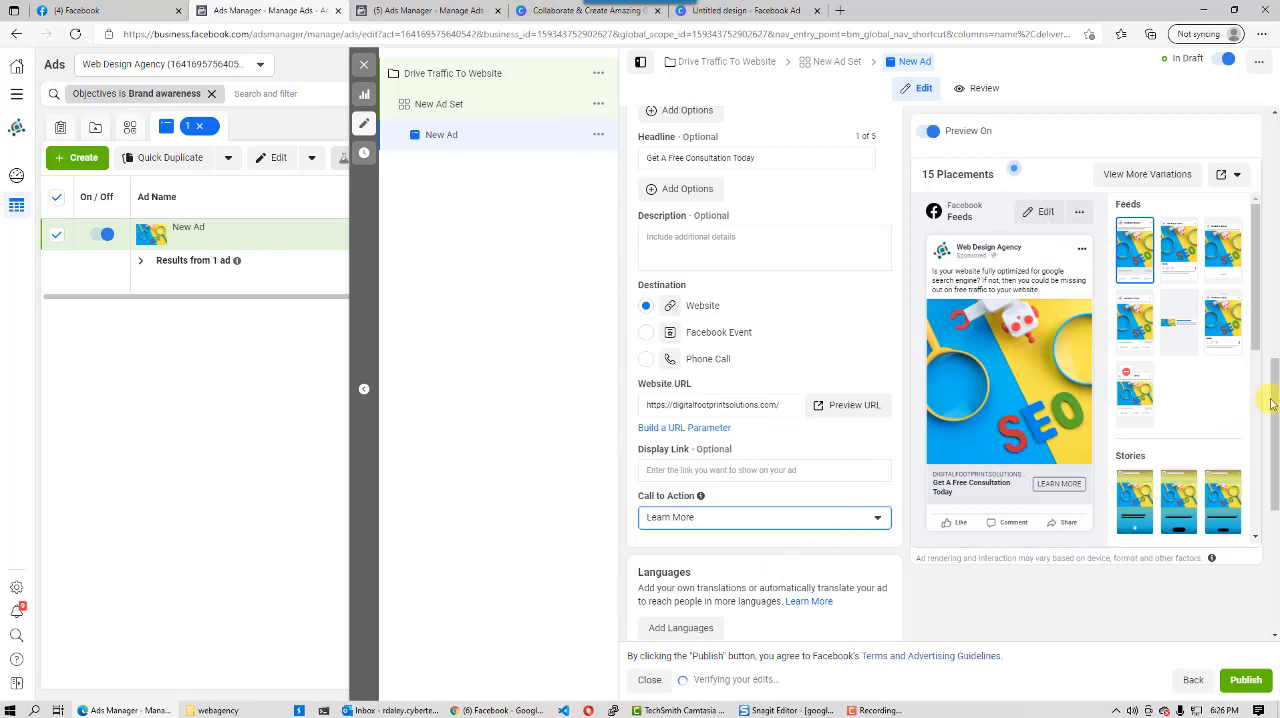
- Look through the default language choices for the ad's translations and leave the language settings without adding any
left_click_drag(1274, 408, 1277, 492)
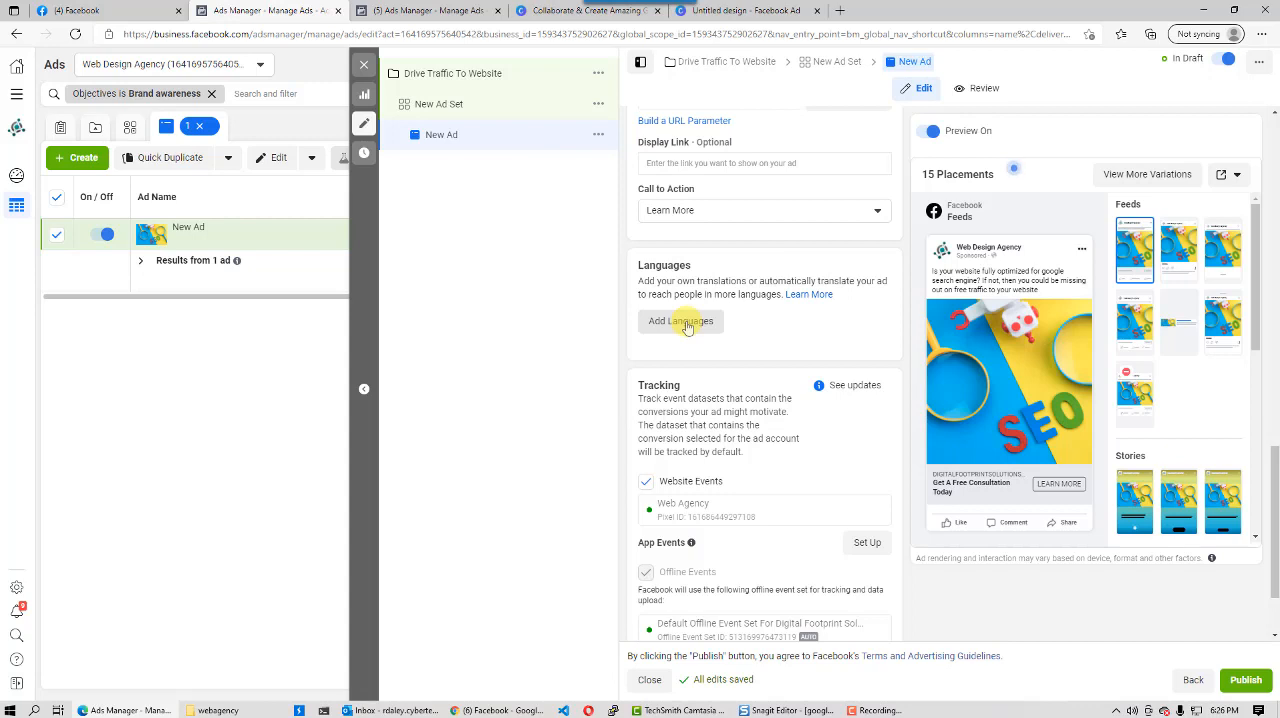
left_click(687, 326)
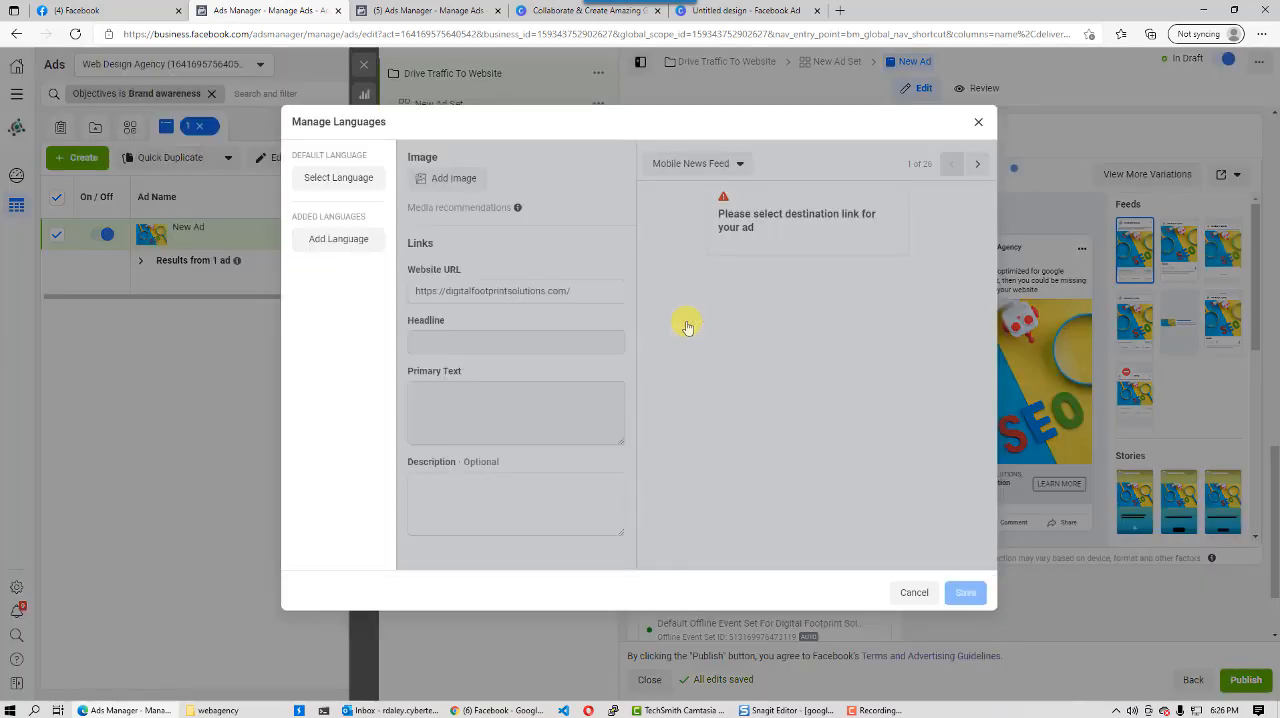
left_click(339, 178)
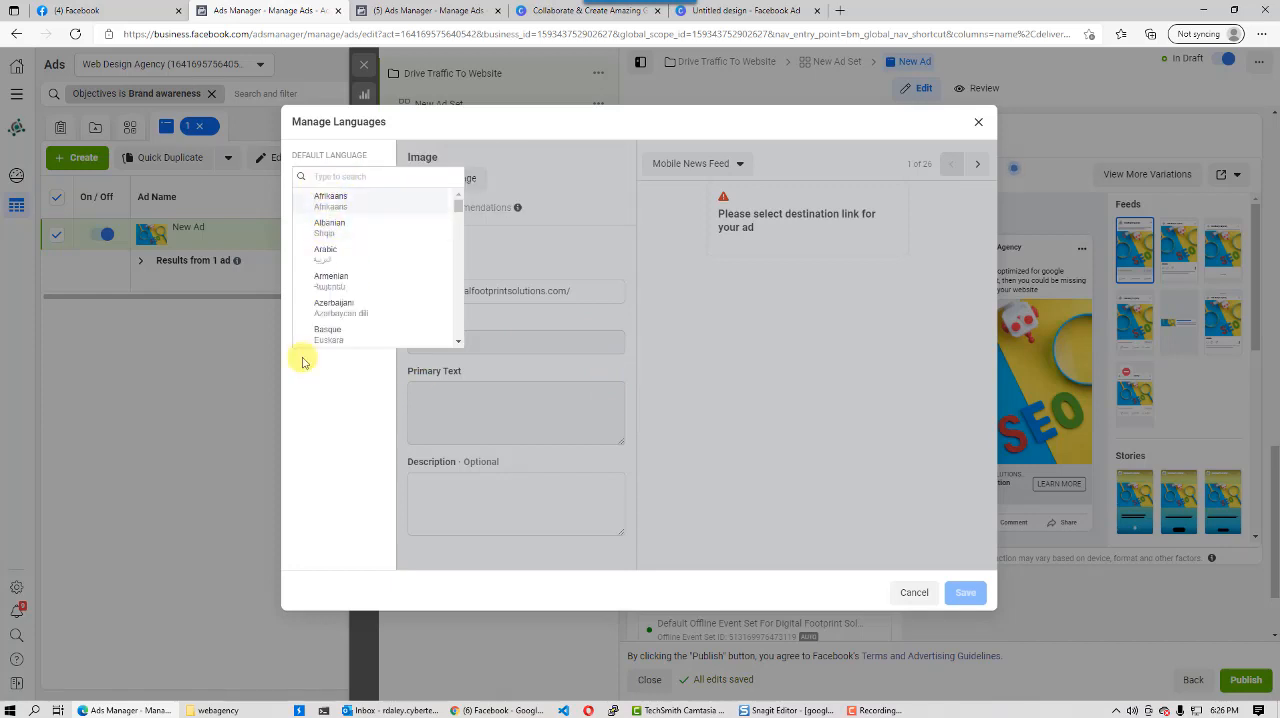
left_click(354, 414)
left_click(914, 592)
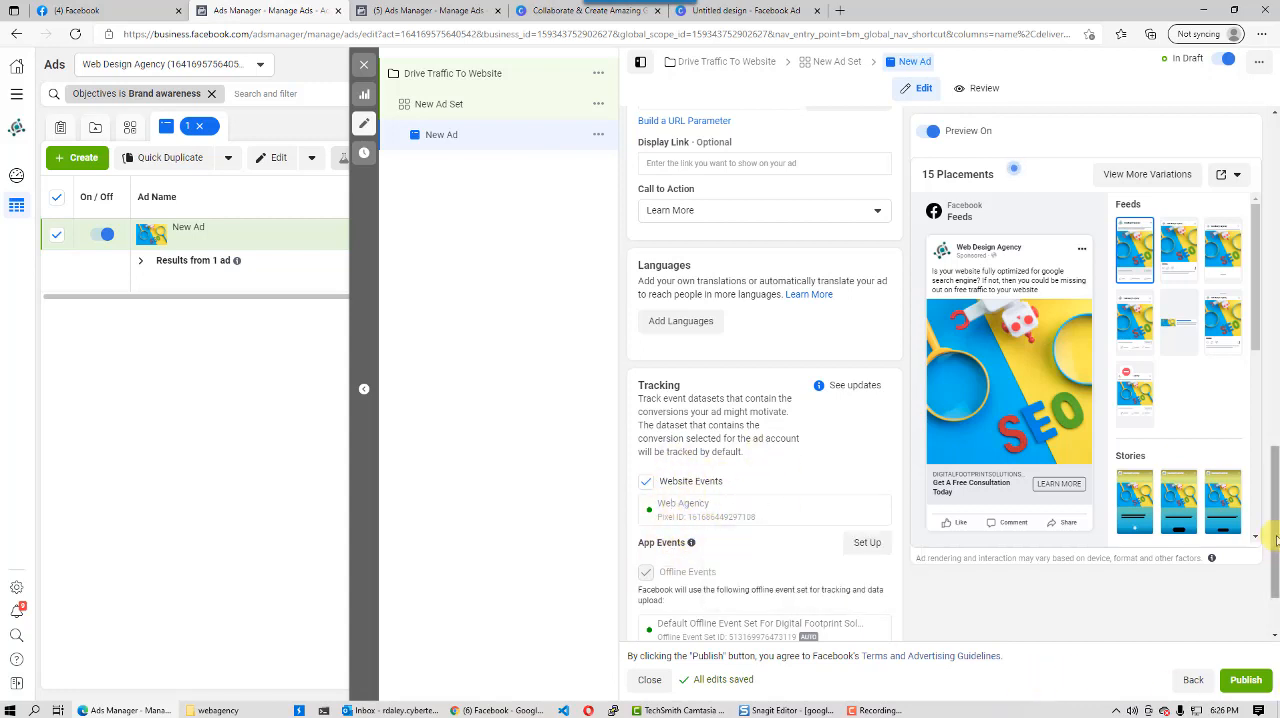
- Keep the default tracking settings, publish the new ad and close its editor
left_click_drag(1276, 540, 1276, 585)
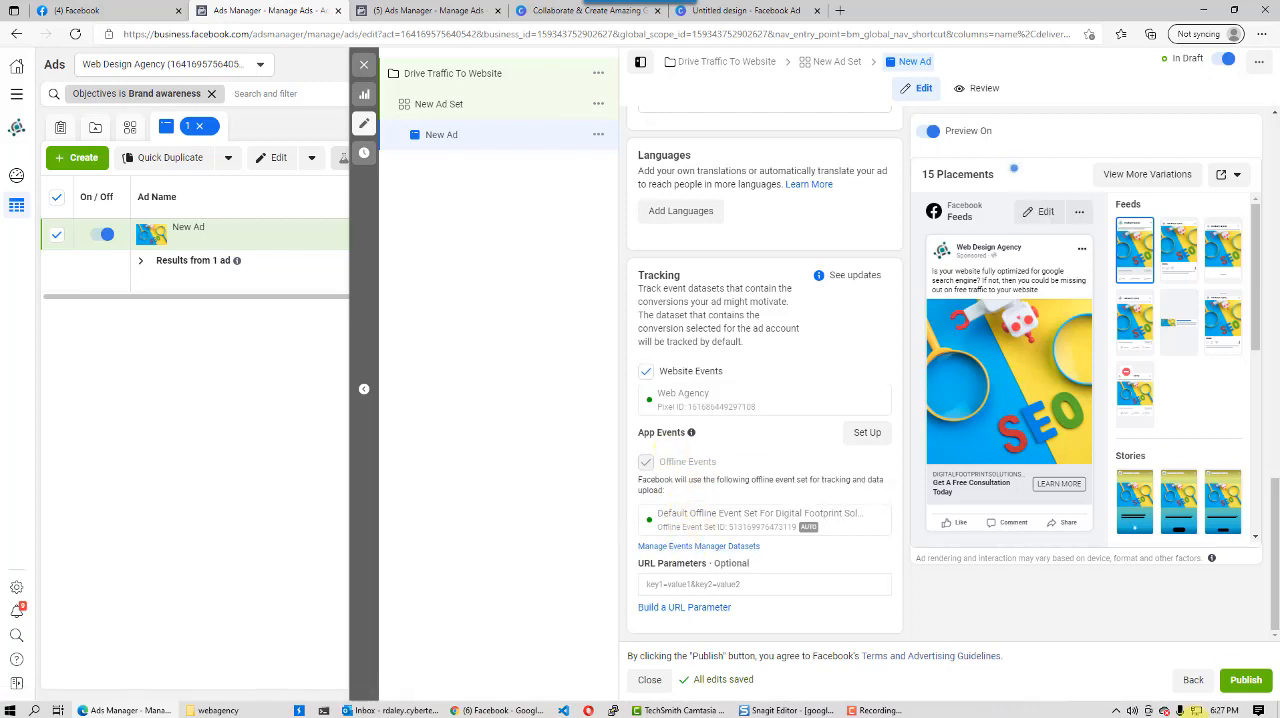
left_click(1244, 686)
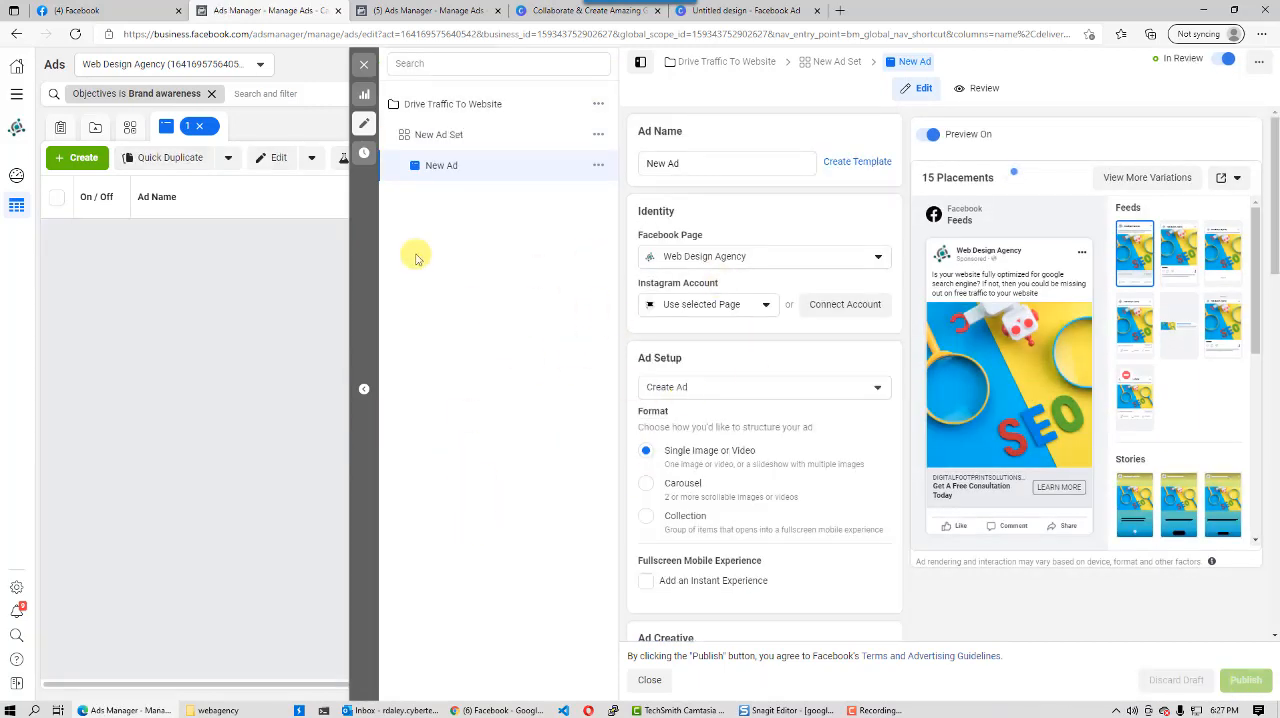
left_click(363, 64)
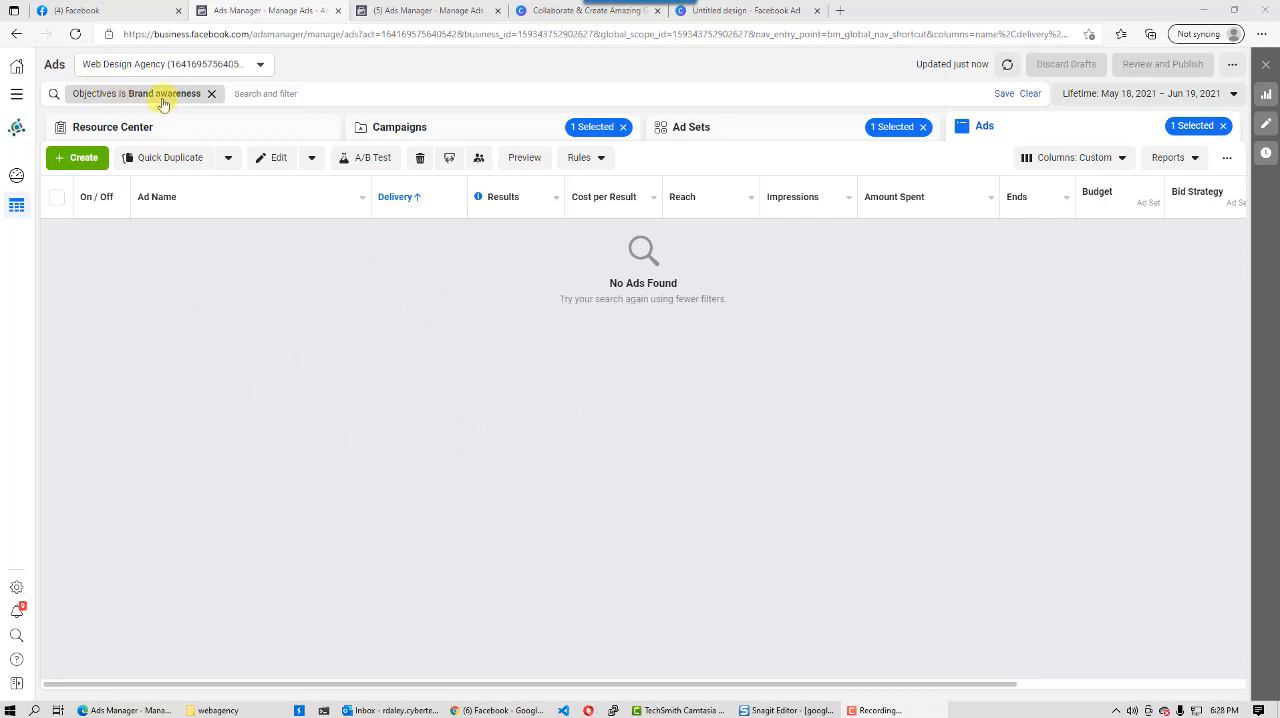
- Remove the Brand awareness objective filter from the ads list
left_click(212, 94)
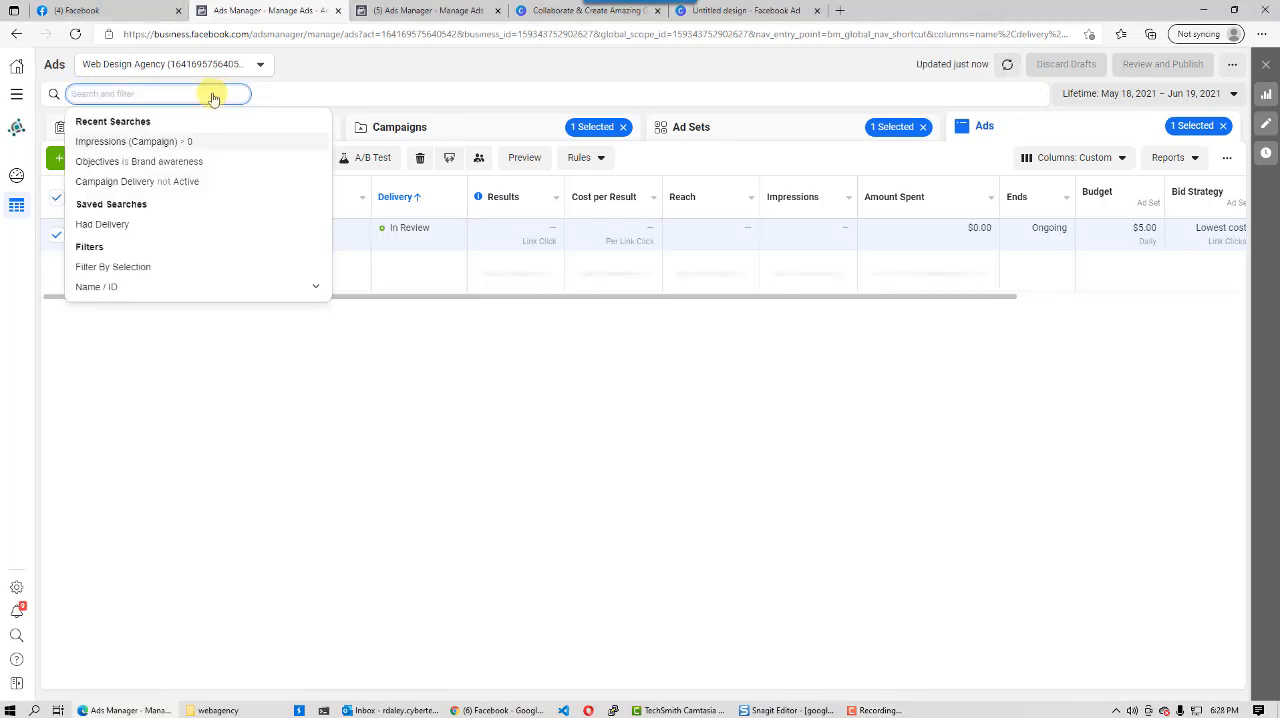
left_click(346, 360)
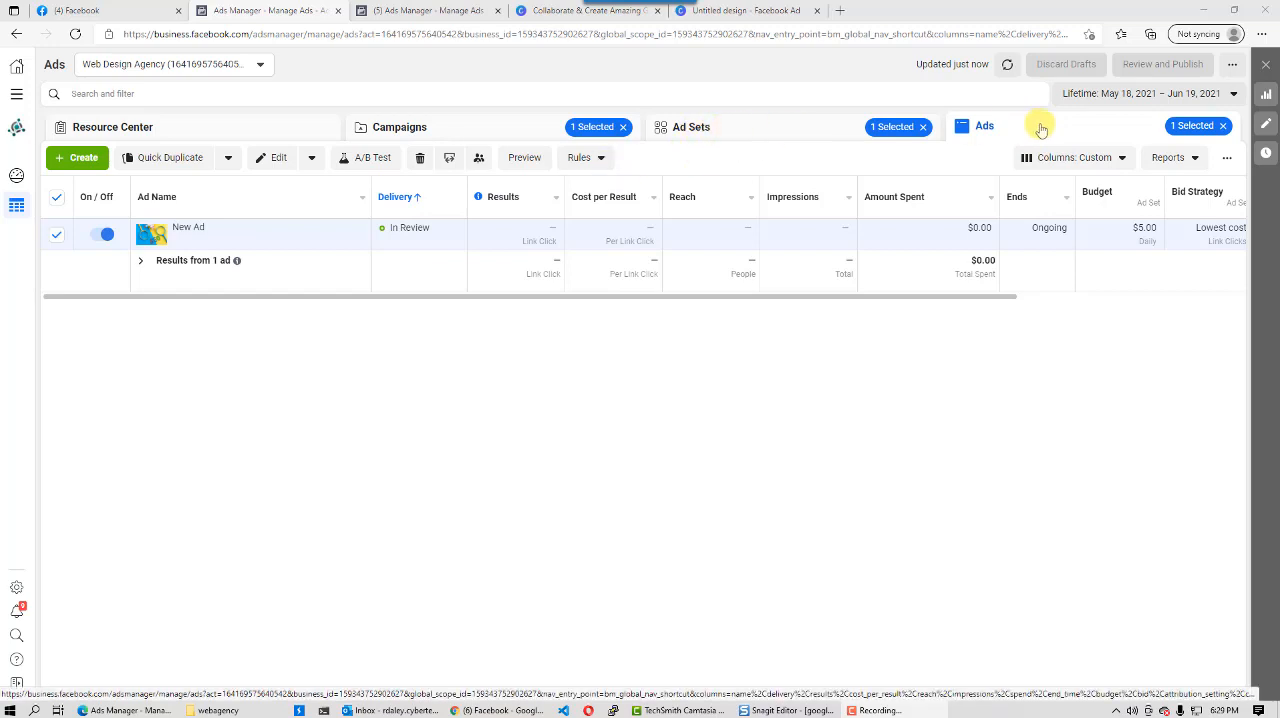
- Open the campaign's ad set for editing and examine its budget, schedule, audience and placements
left_click(727, 133)
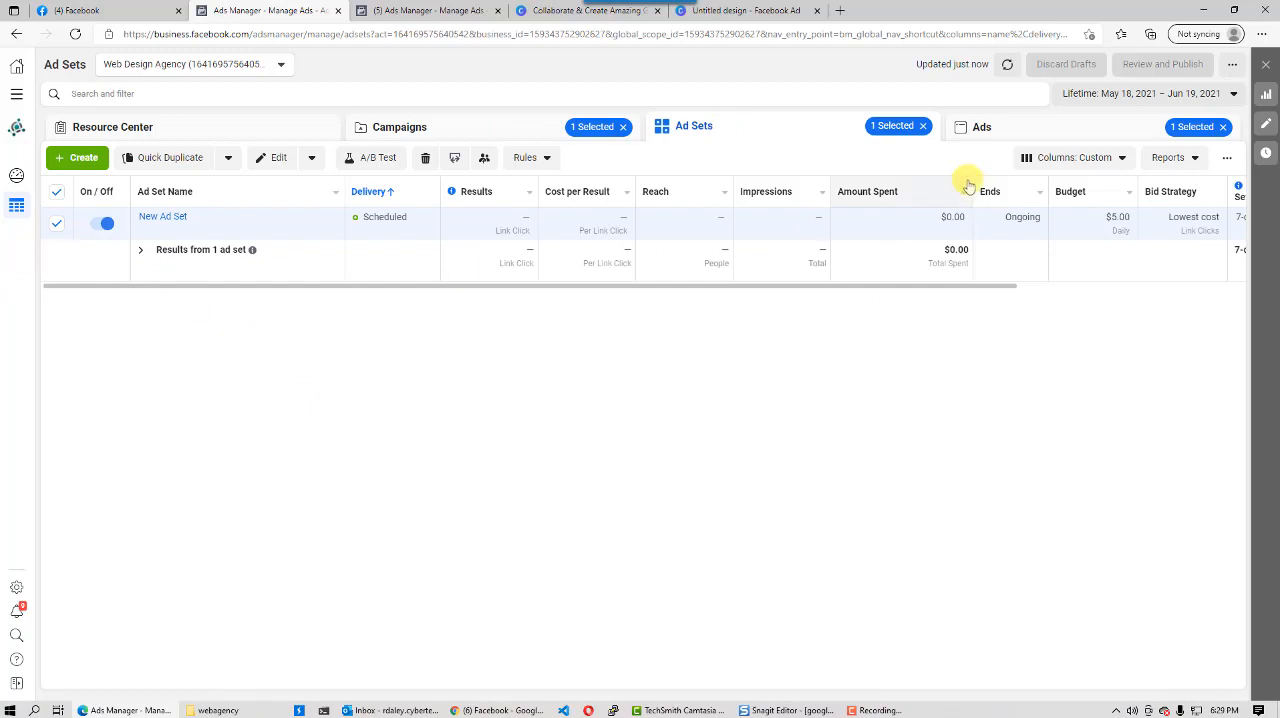
left_click(1267, 129)
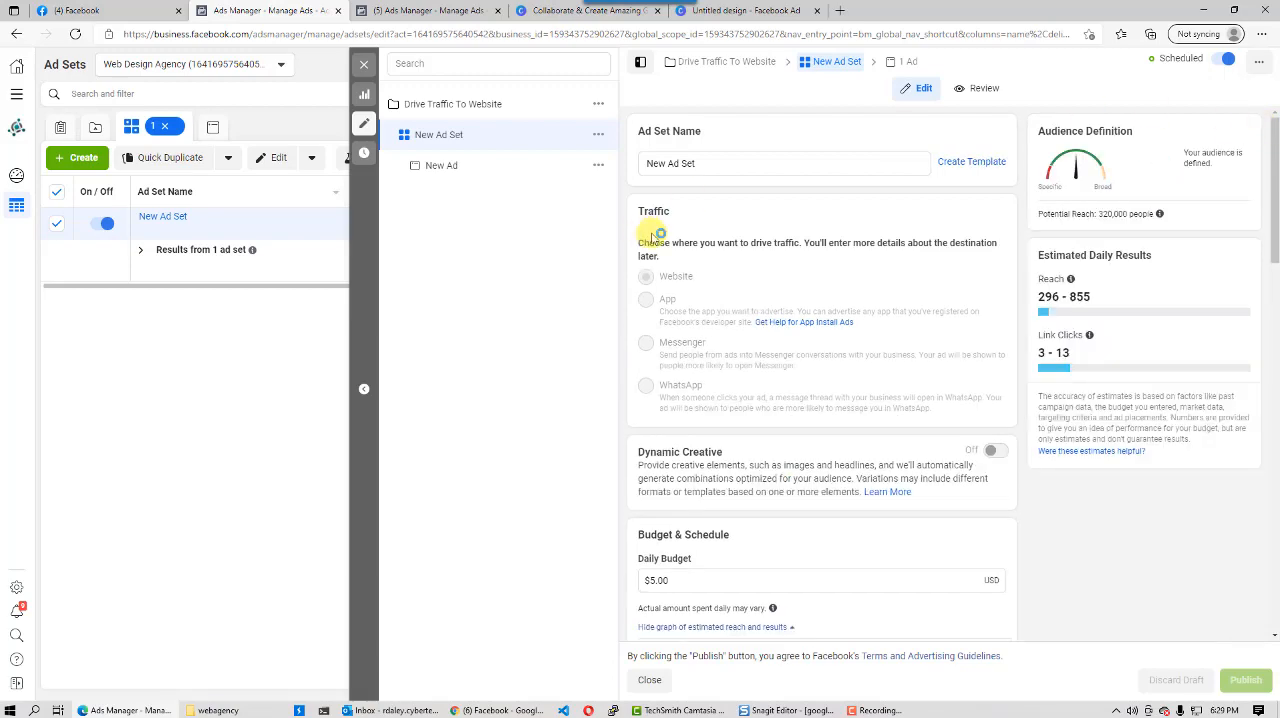
scroll(800, 318, "down", 8)
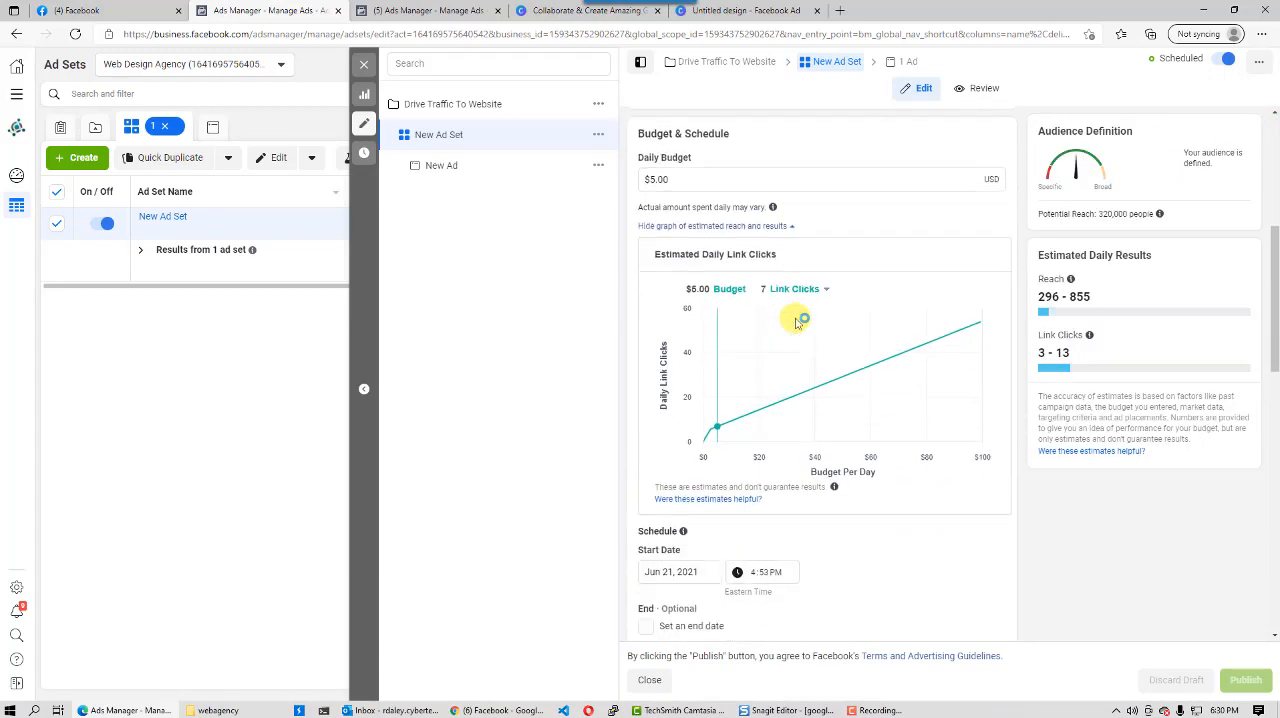
scroll(800, 320, "down", 5)
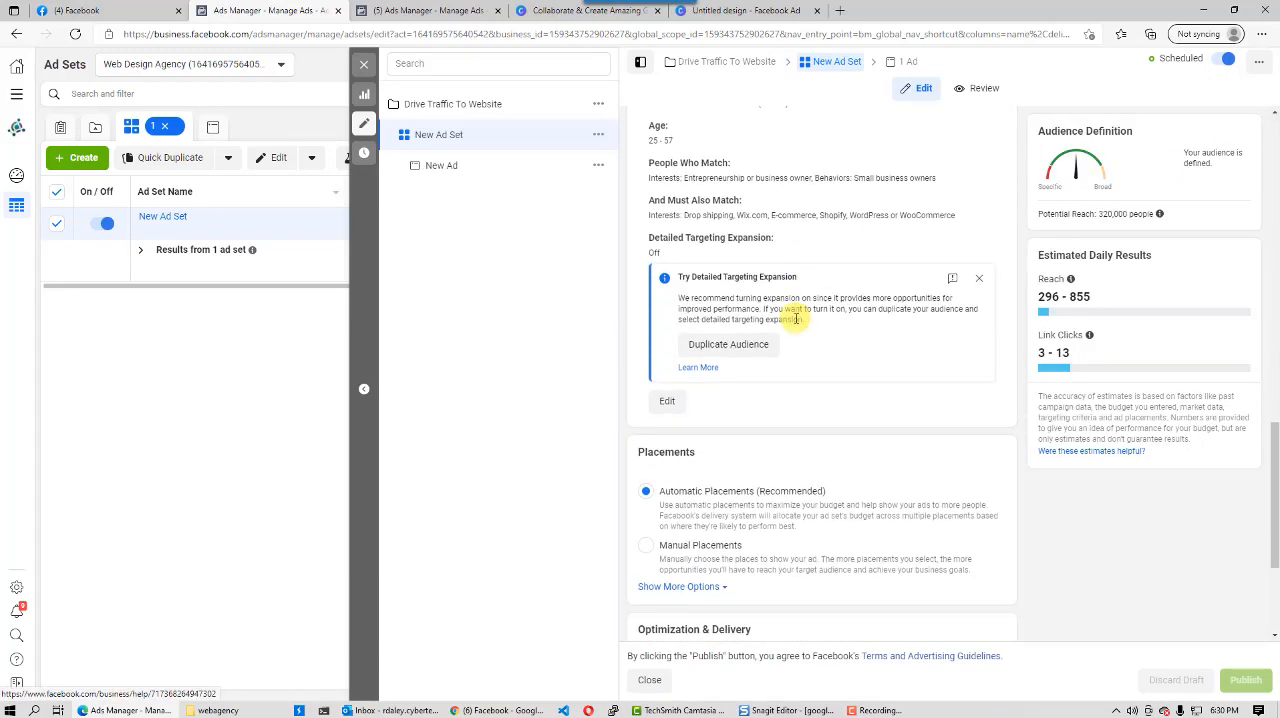
scroll(785, 323, "down", 2)
scroll(780, 328, "up", 5)
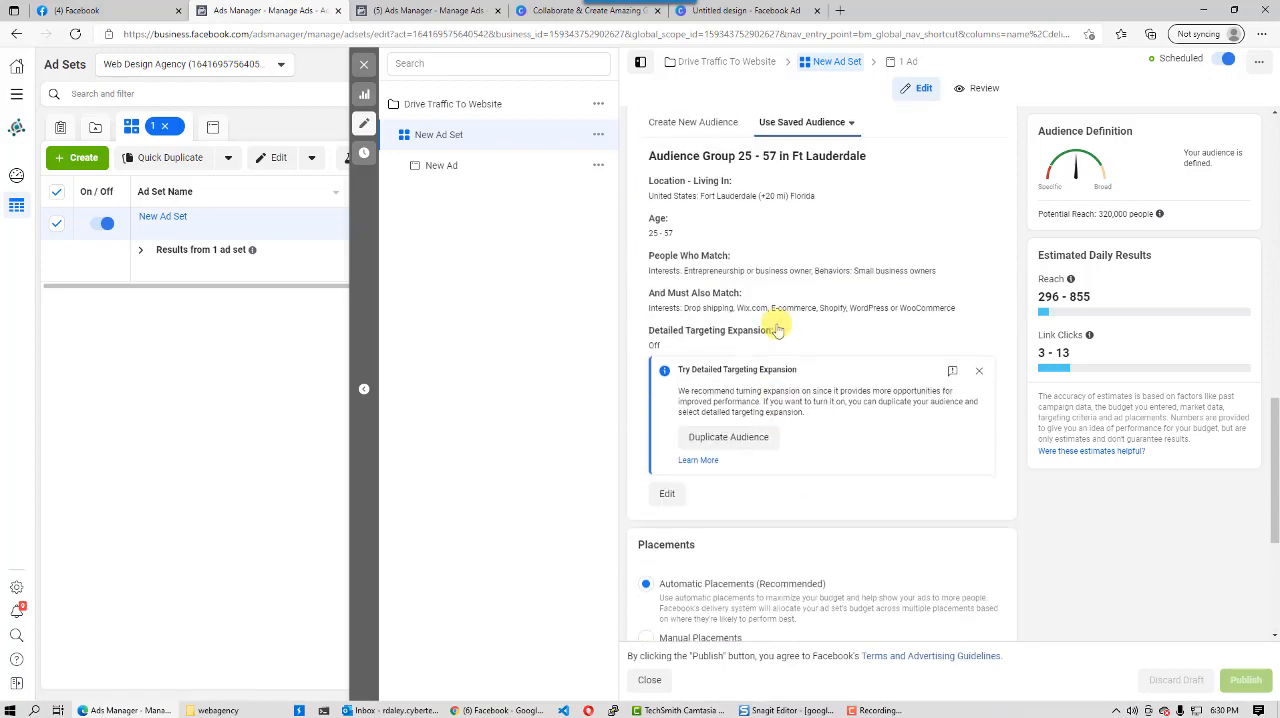
scroll(778, 328, "up", 1)
scroll(863, 426, "down", 1)
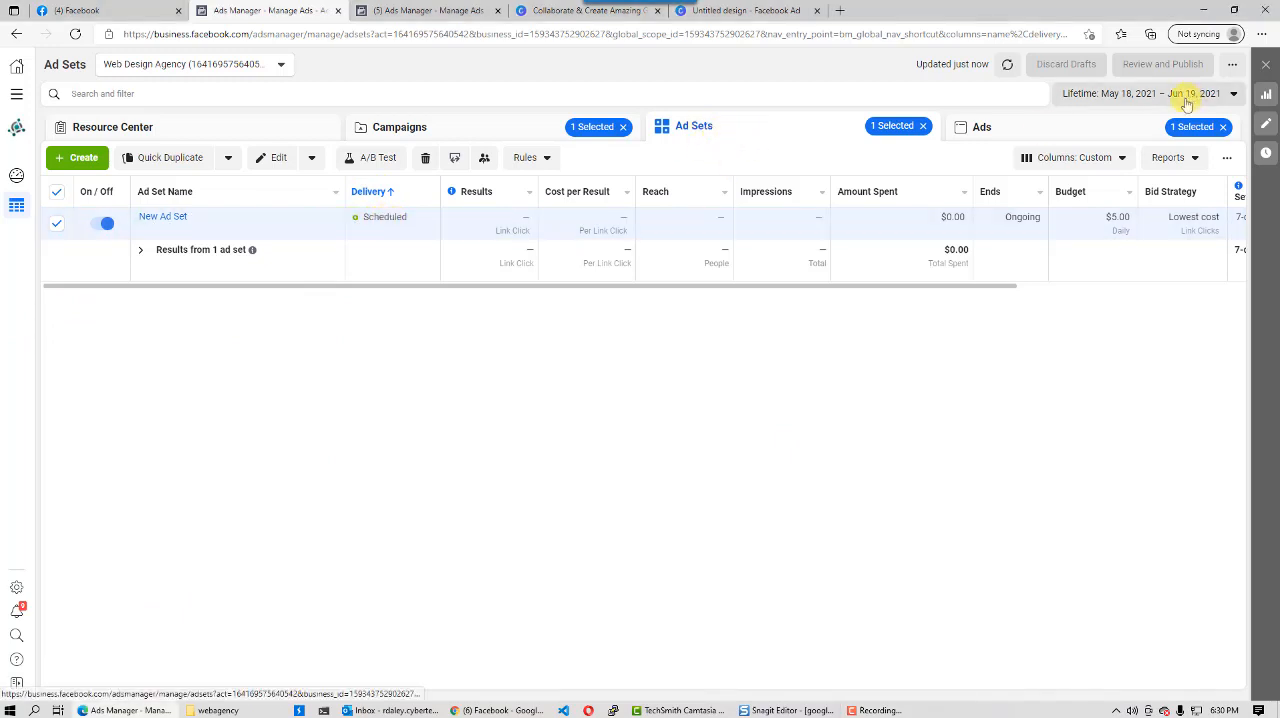
- Reopen the ad set for editing and set its schedule start date to 6/19/2021
left_click(1267, 126)
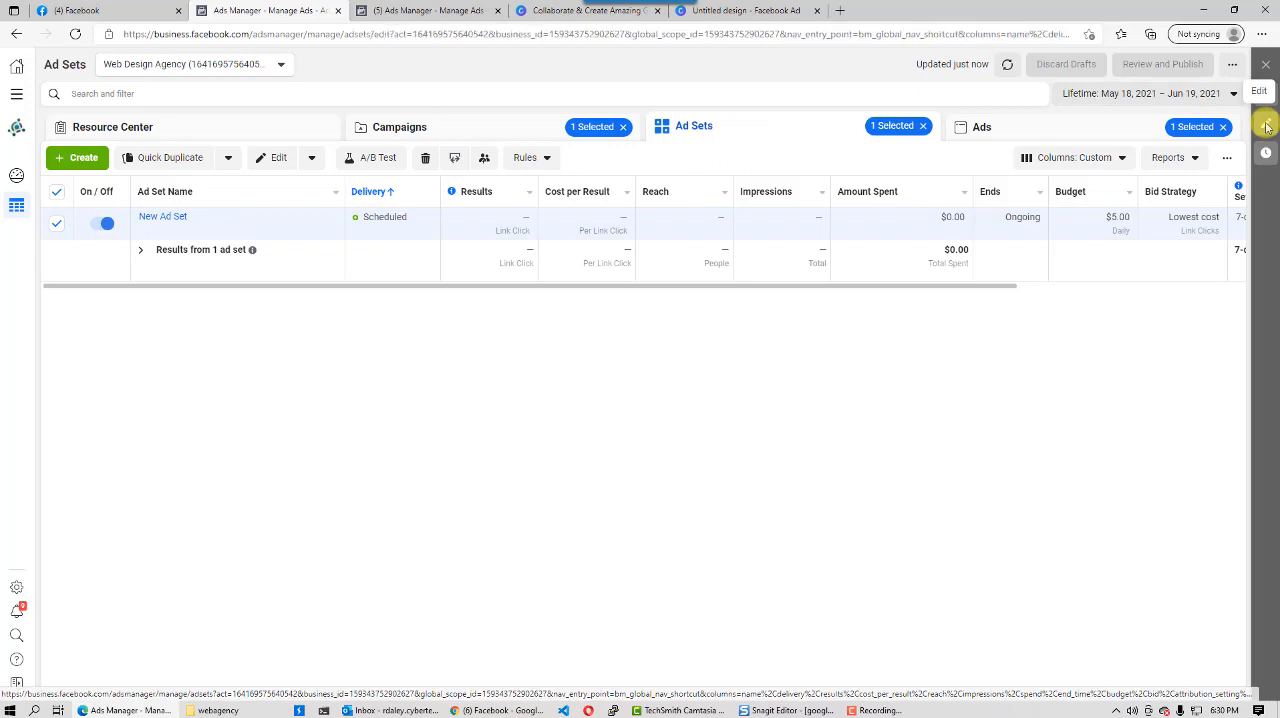
scroll(752, 350, "down", 8)
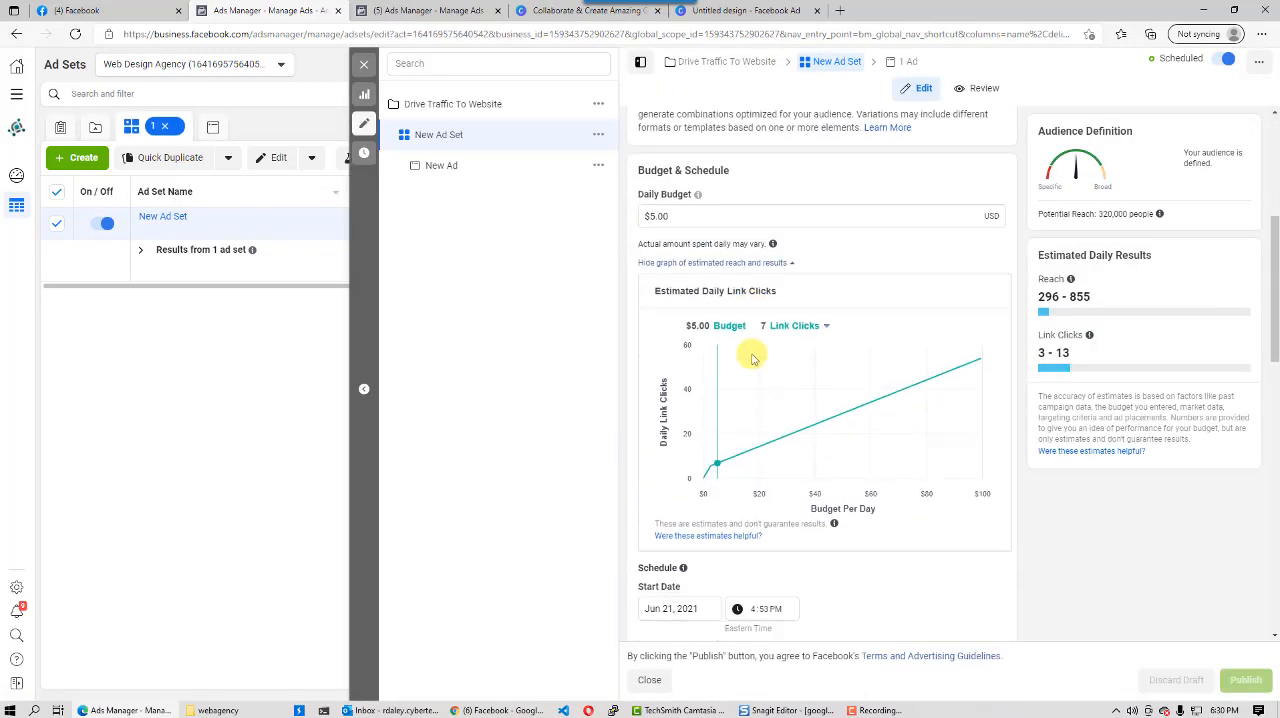
scroll(750, 360, "down", 3)
scroll(690, 230, "up", 1)
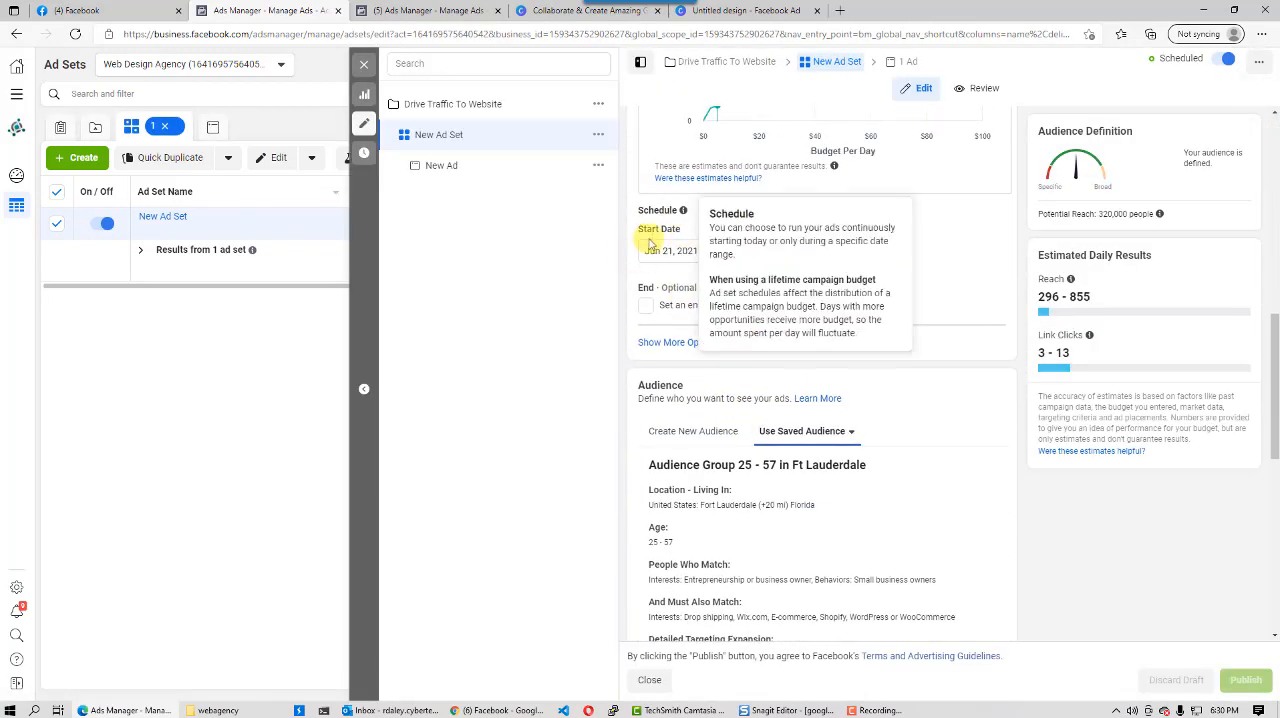
left_click(688, 250)
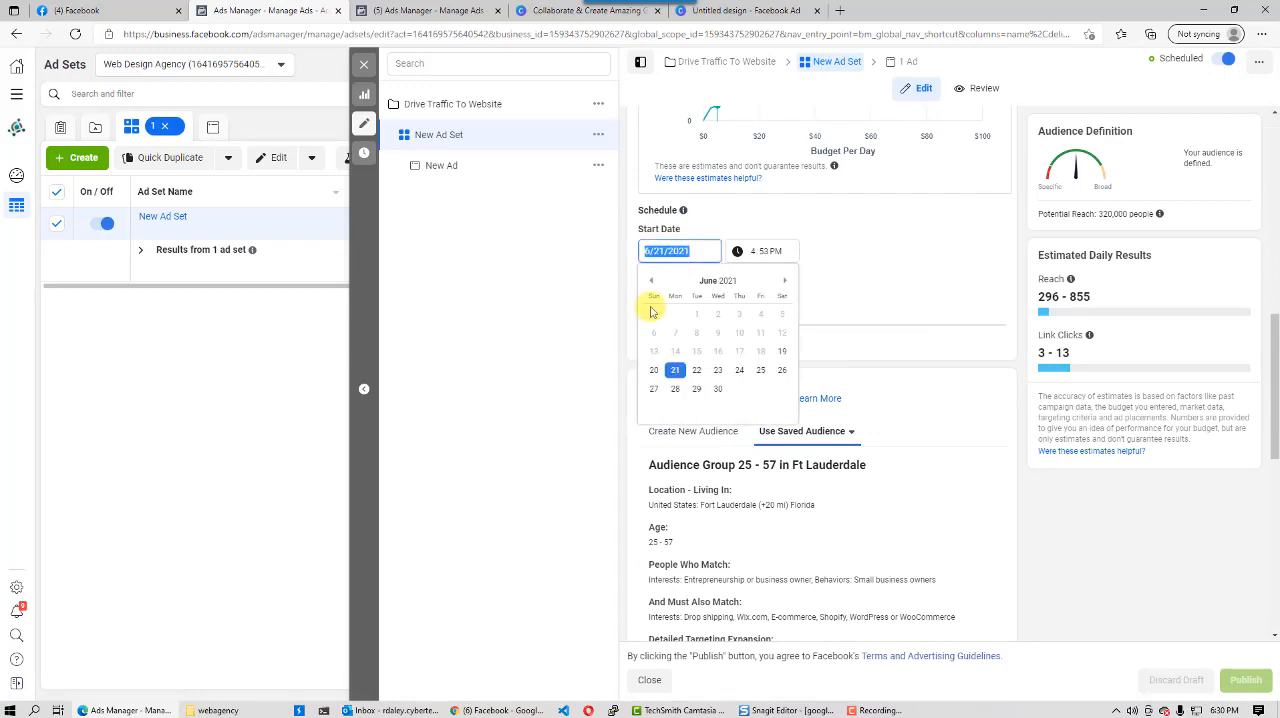
left_click(783, 352)
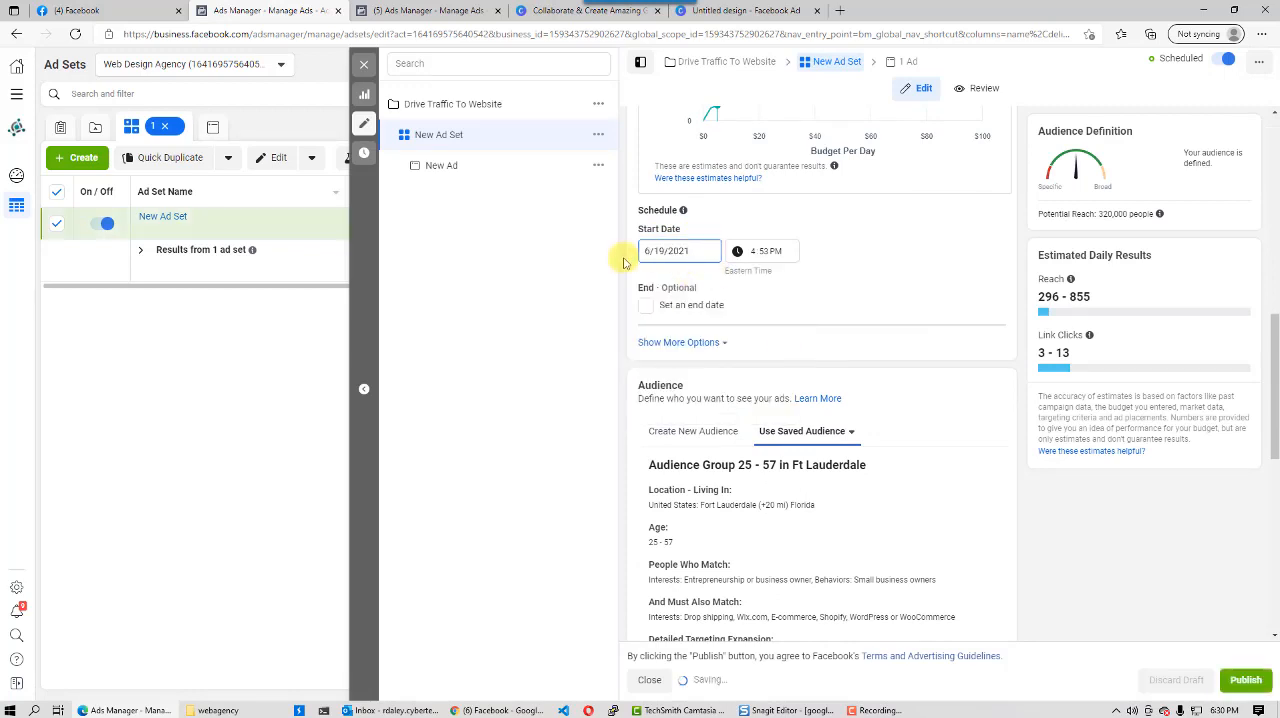
- Publish the ad set's schedule change, close the editor and dismiss the update notification
left_click(1242, 680)
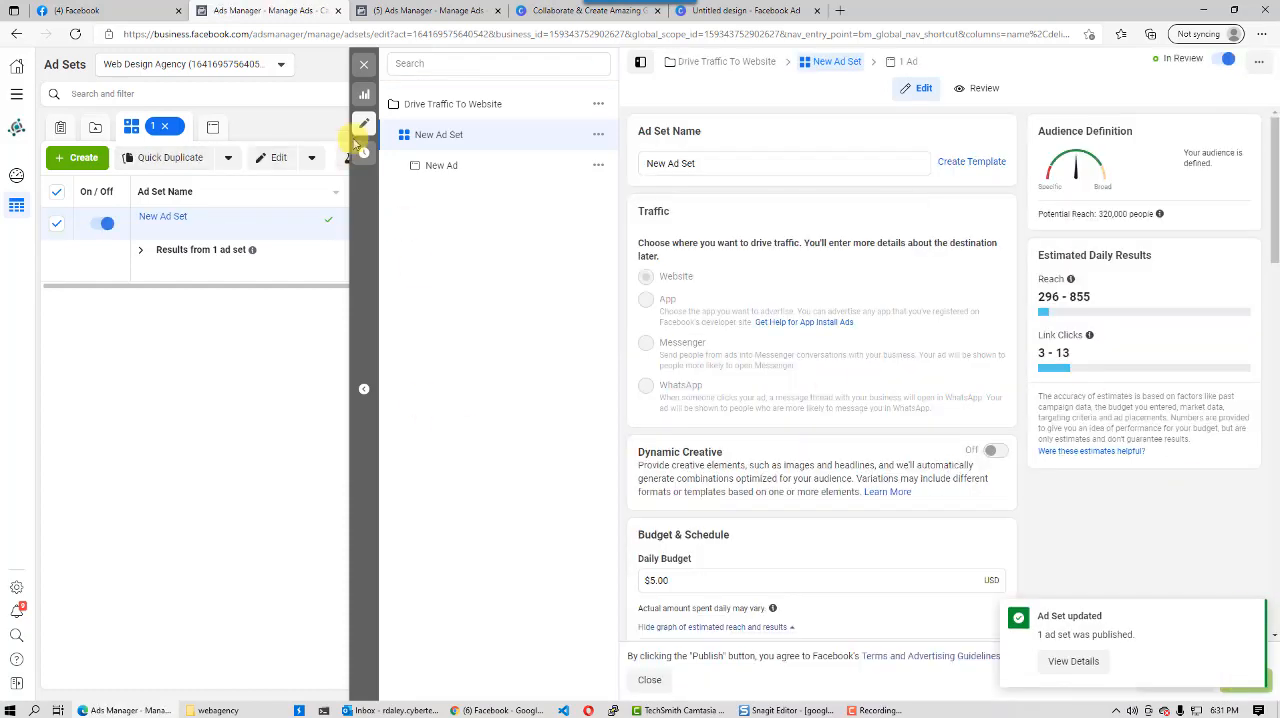
left_click(366, 68)
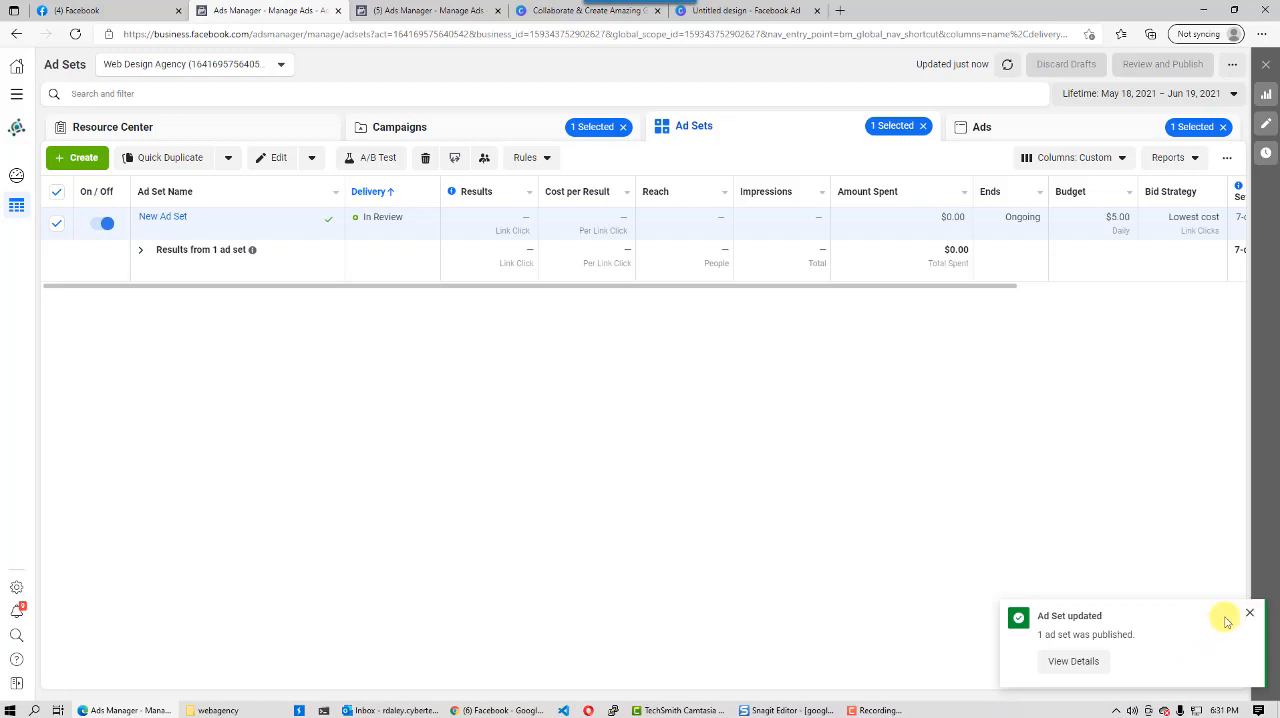
left_click(1249, 613)
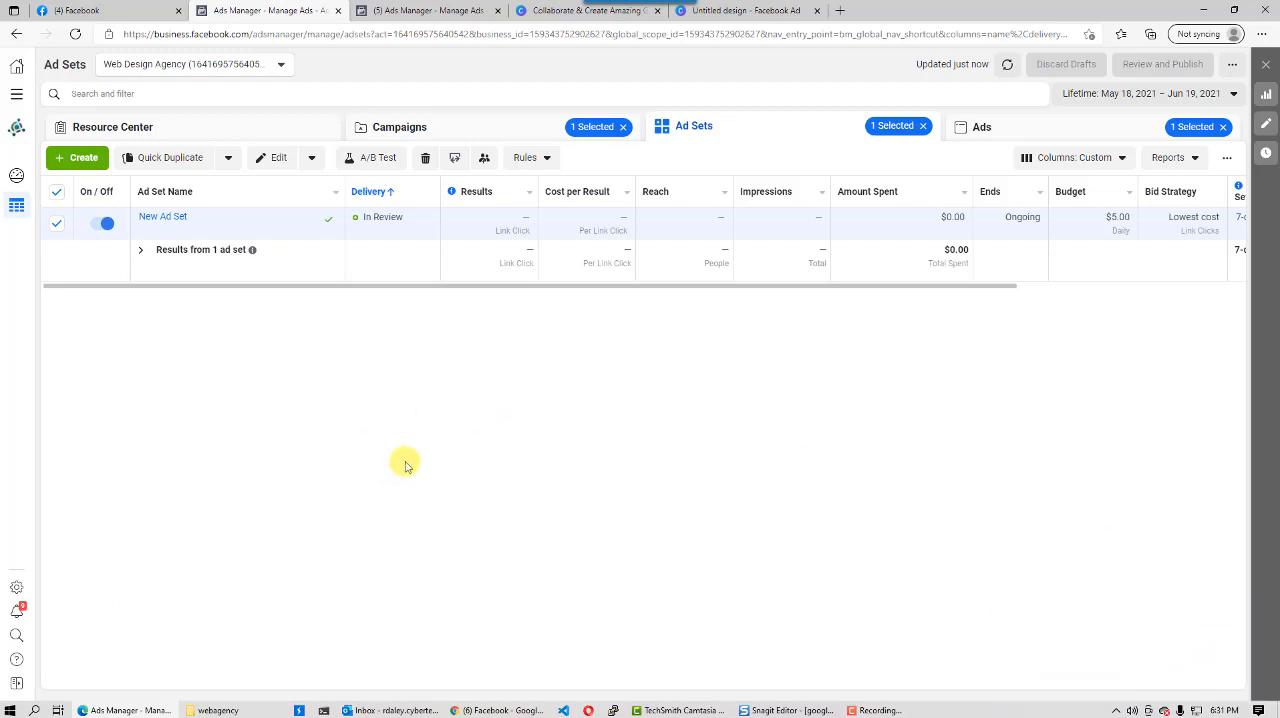